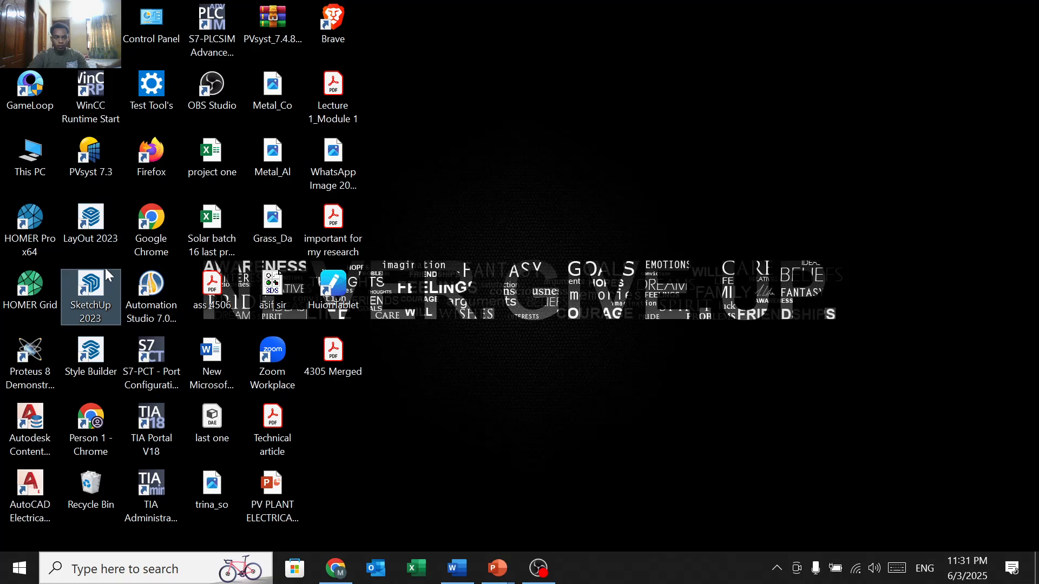
Step: Launch SketchUp 2023 and open the recent 'central bank of sudan' model
double_click(99, 291)
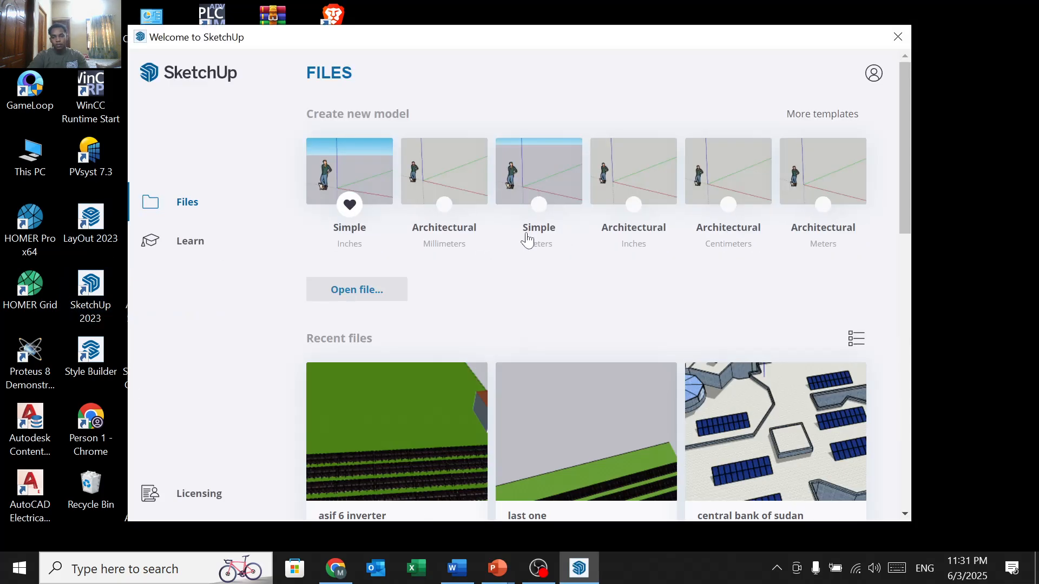
scroll(556, 371, "down", 2)
left_click(766, 351)
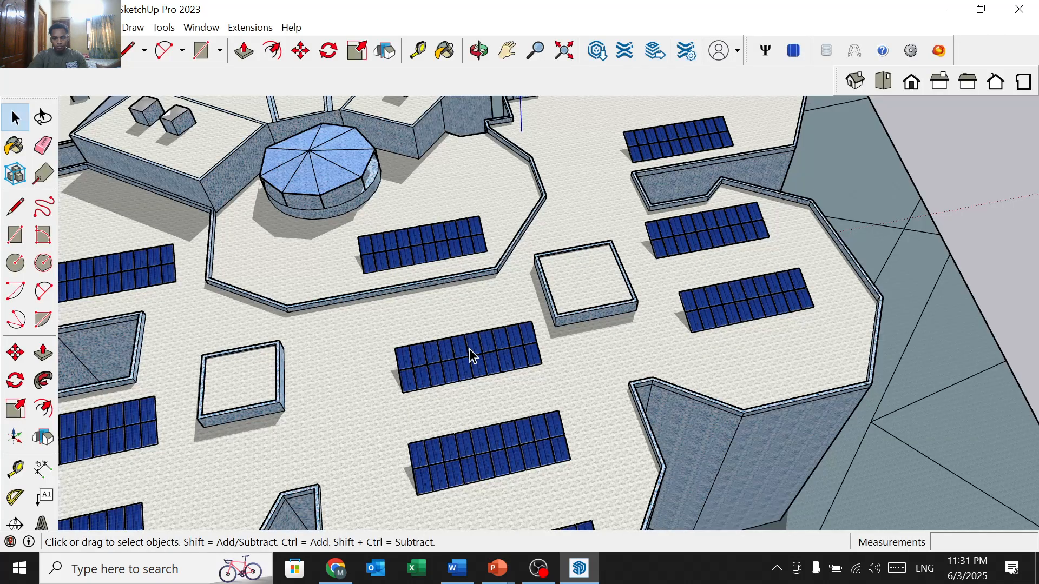
Step: Pan and orbit around the building to view the rooftop solar panels from the side
left_click(507, 50)
left_click_drag(401, 232, 506, 128)
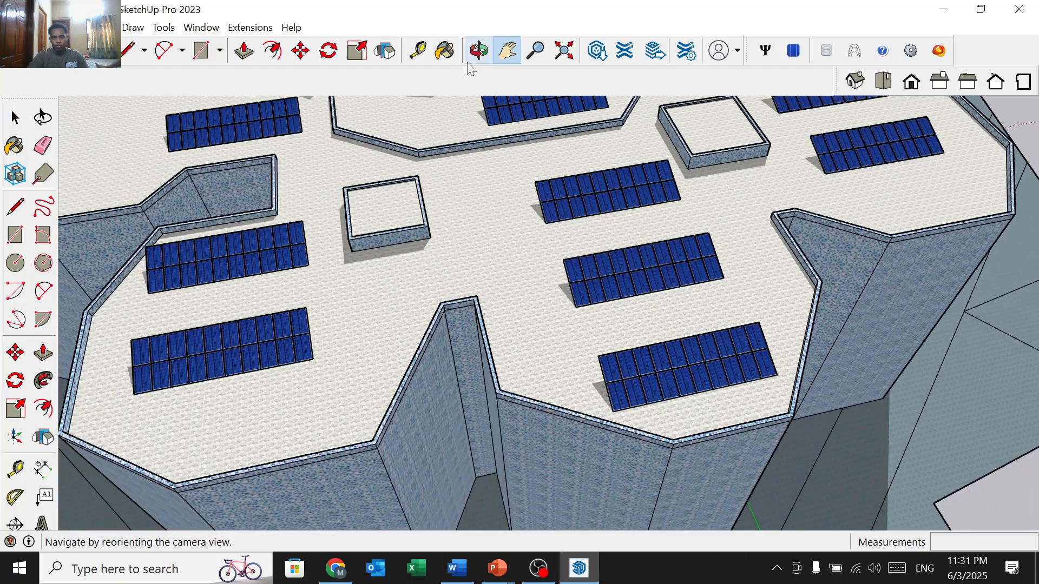
left_click(478, 51)
left_click_drag(440, 274, 549, 286)
scroll(548, 286, "down", 8)
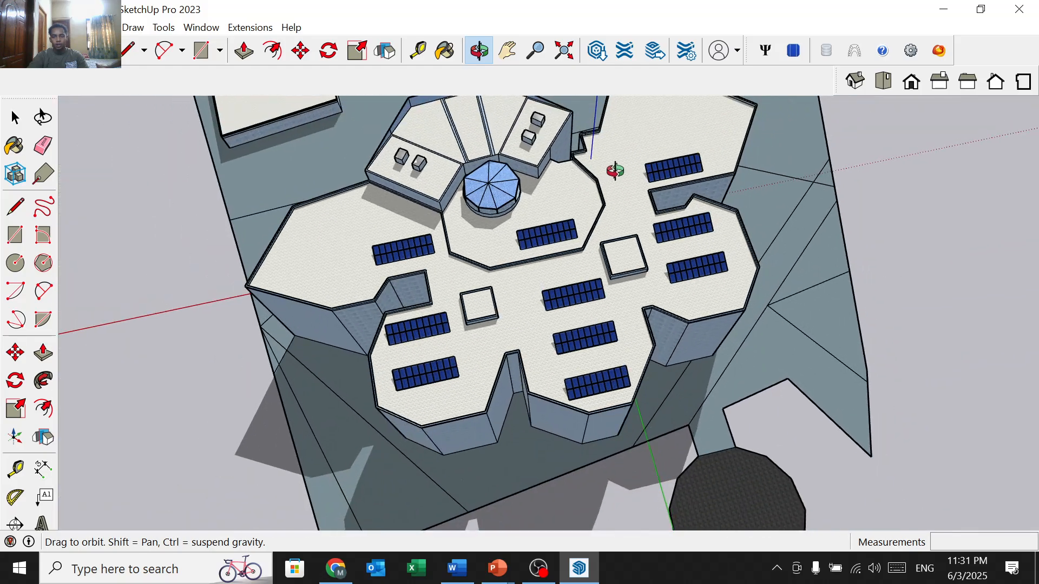
left_click_drag(615, 171, 721, 130)
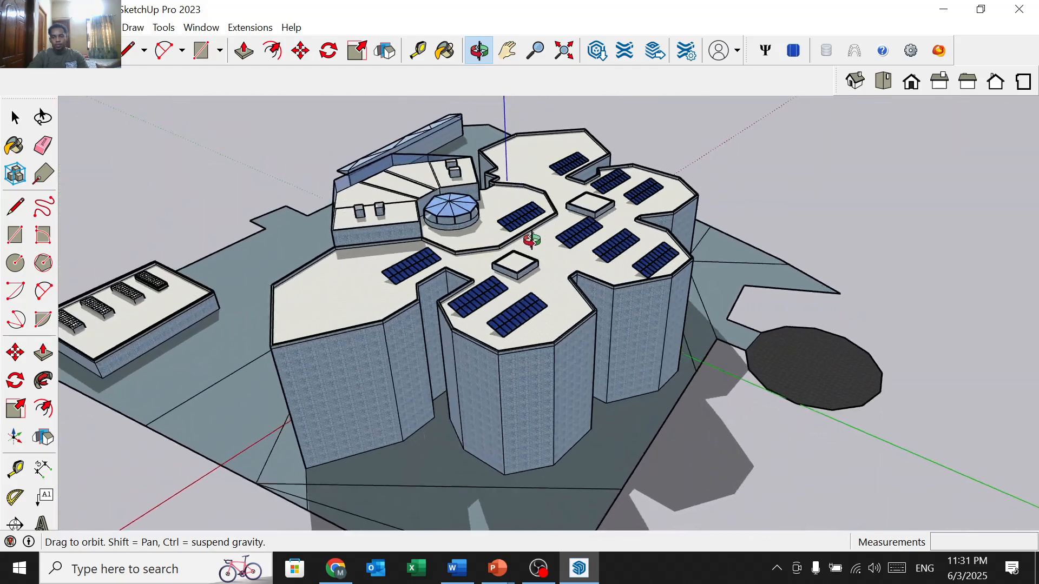
left_click_drag(531, 238, 253, 292)
scroll(534, 326, "up", 3)
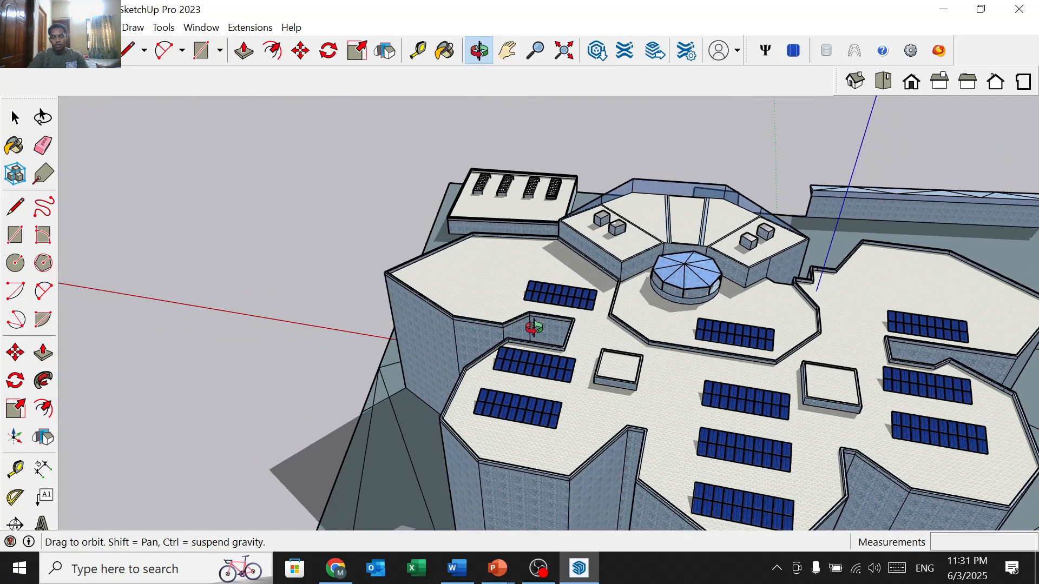
scroll(610, 309, "up", 2)
left_click_drag(610, 310, 655, 301)
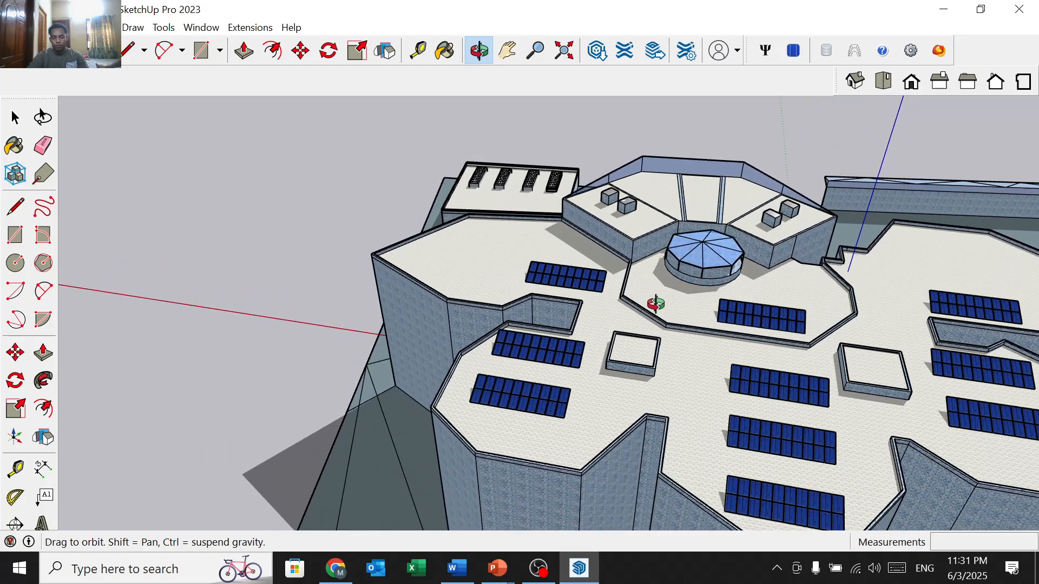
Step: Pan and zoom across the rooftop arrays, then bring the solar sizing presentation forward
key("h")
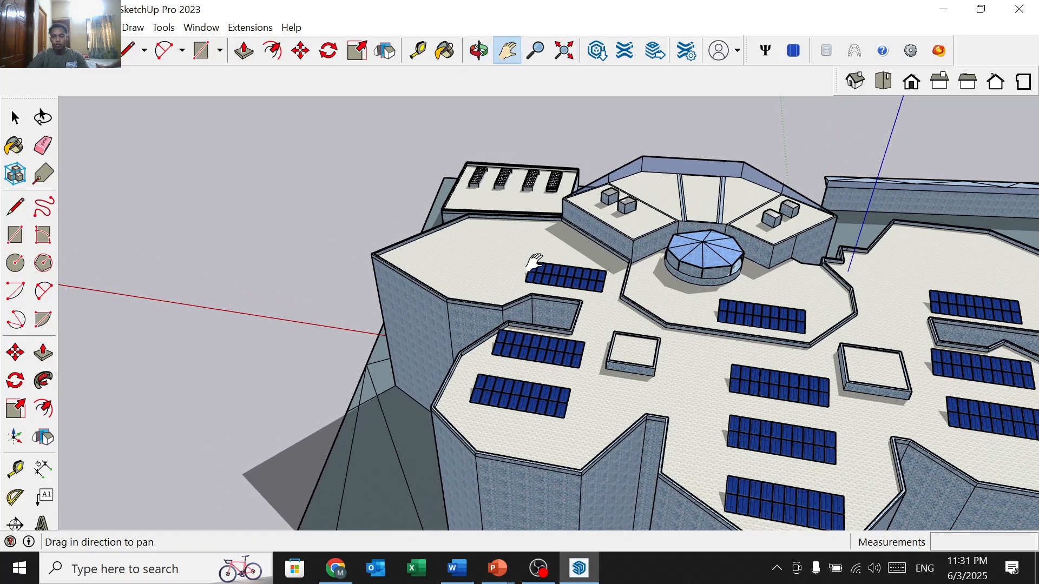
left_click_drag(509, 187, 547, 222)
scroll(547, 222, "up", 6)
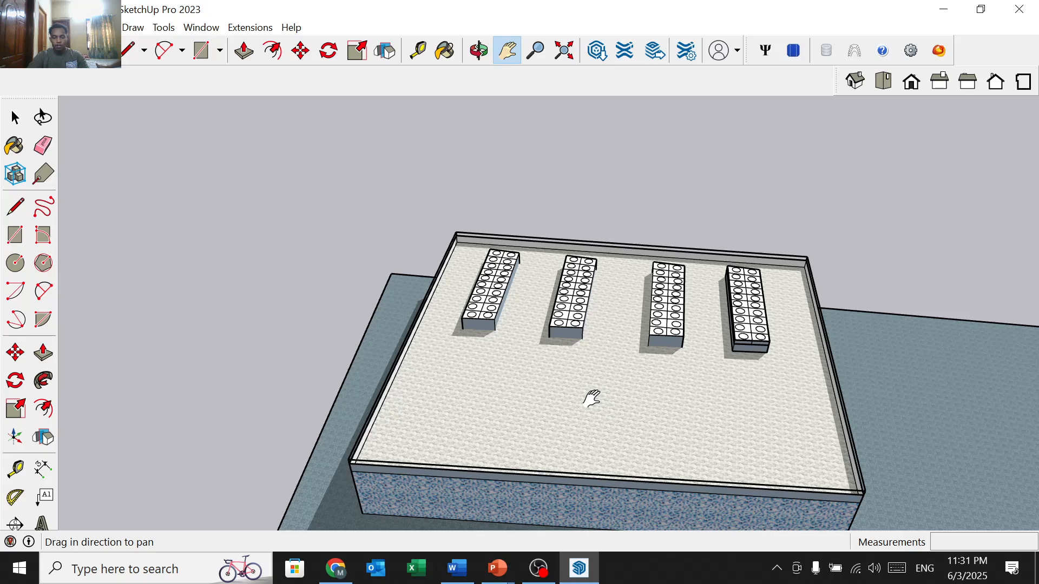
left_click_drag(535, 420, 473, 405)
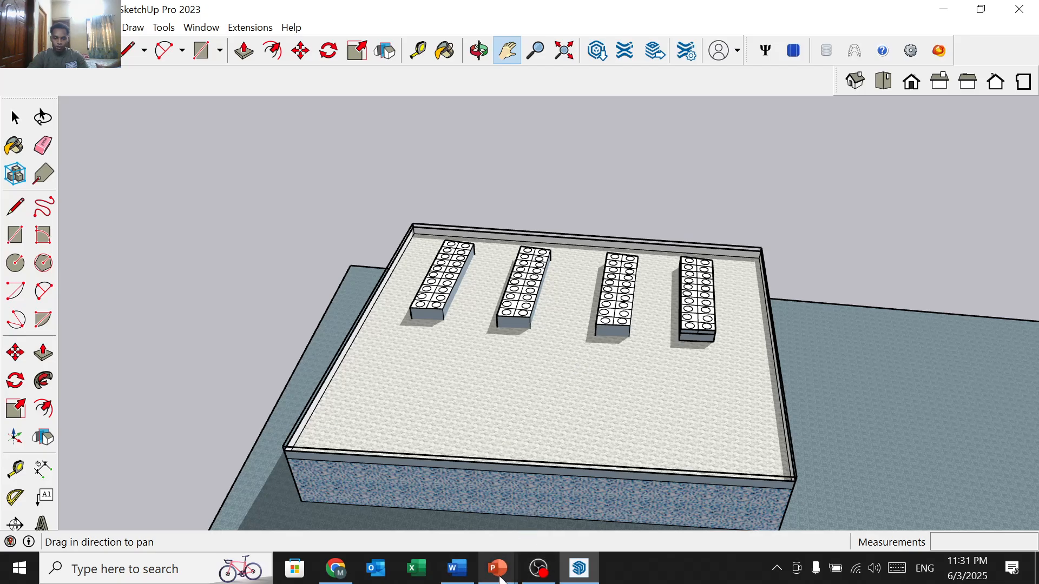
mouse_move(501, 579)
left_click(589, 492)
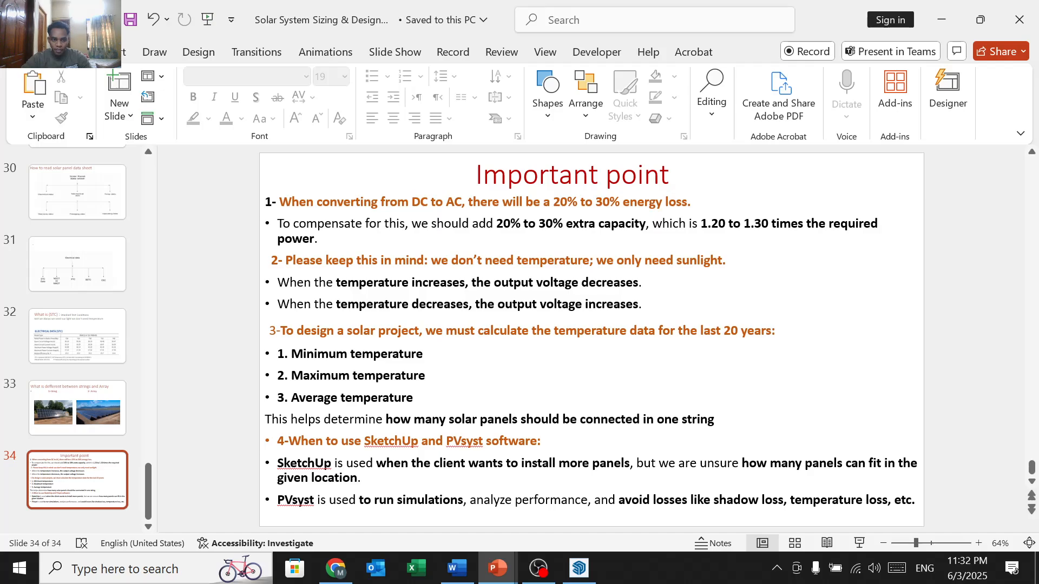
Step: Scroll back to slide 30 on reading solar panel data sheets, then minimize PowerPoint and SketchUp
scroll(566, 322, "up", 4)
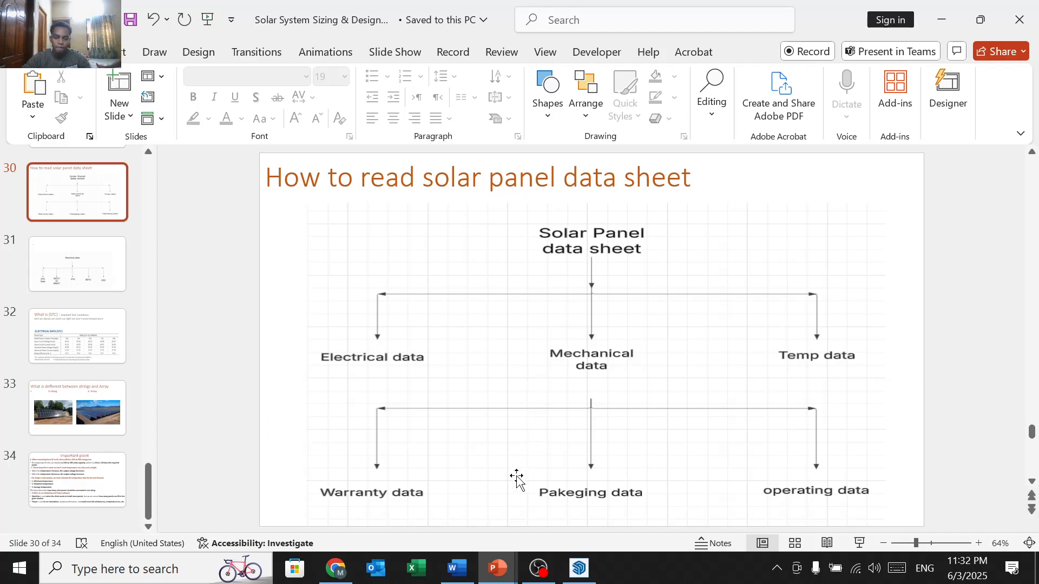
mouse_move(501, 565)
left_click(941, 13)
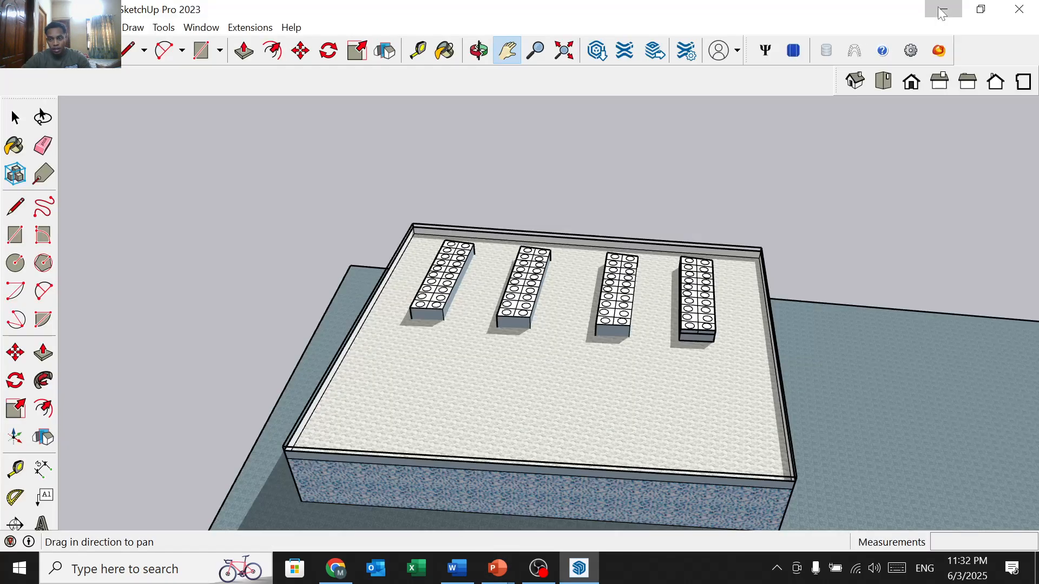
left_click(942, 13)
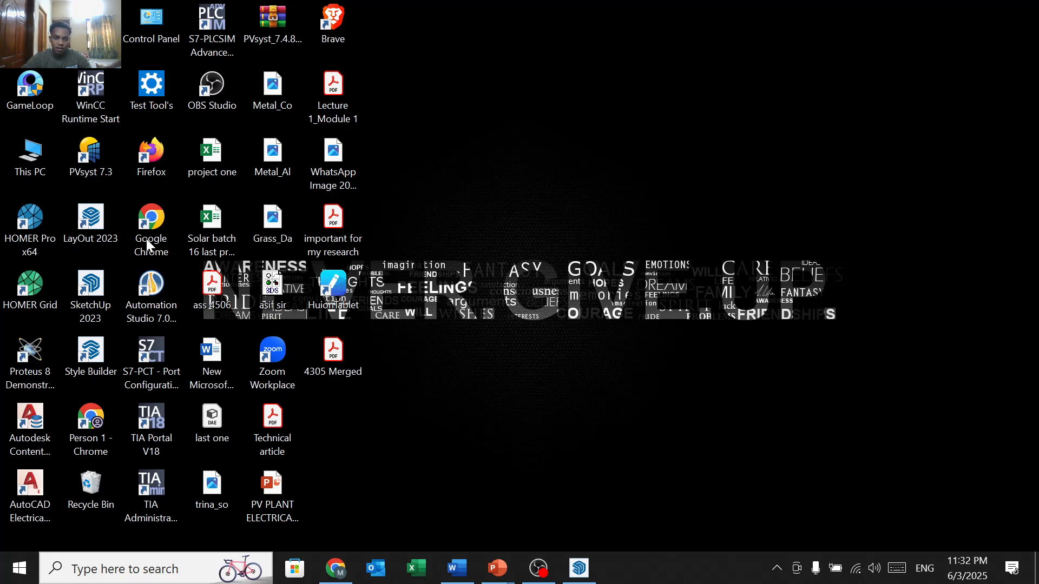
Step: Launch PVsyst 7.3, ignore the offered patch, and switch back to the SketchUp model
double_click(106, 170)
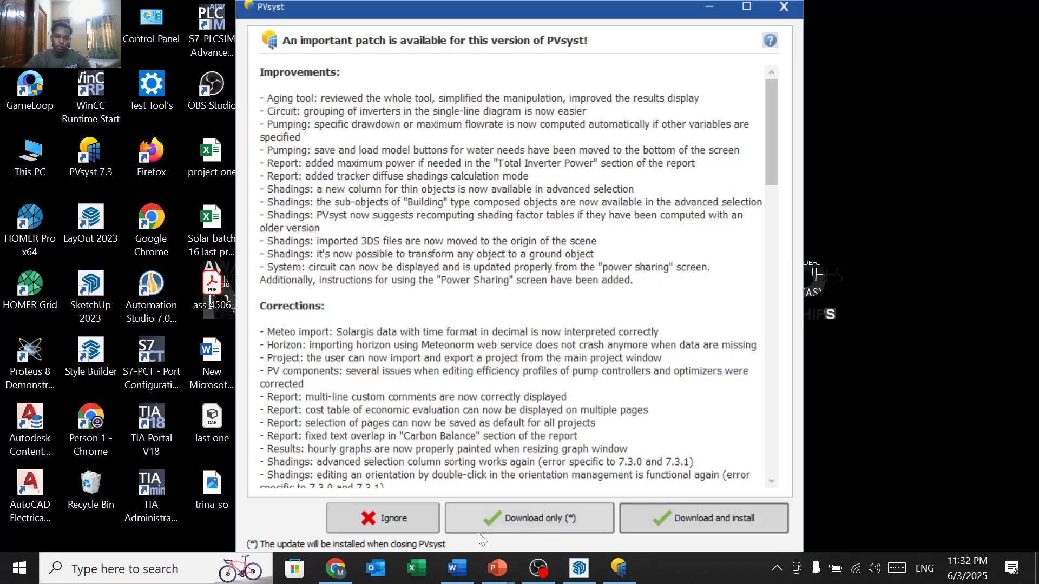
left_click(401, 518)
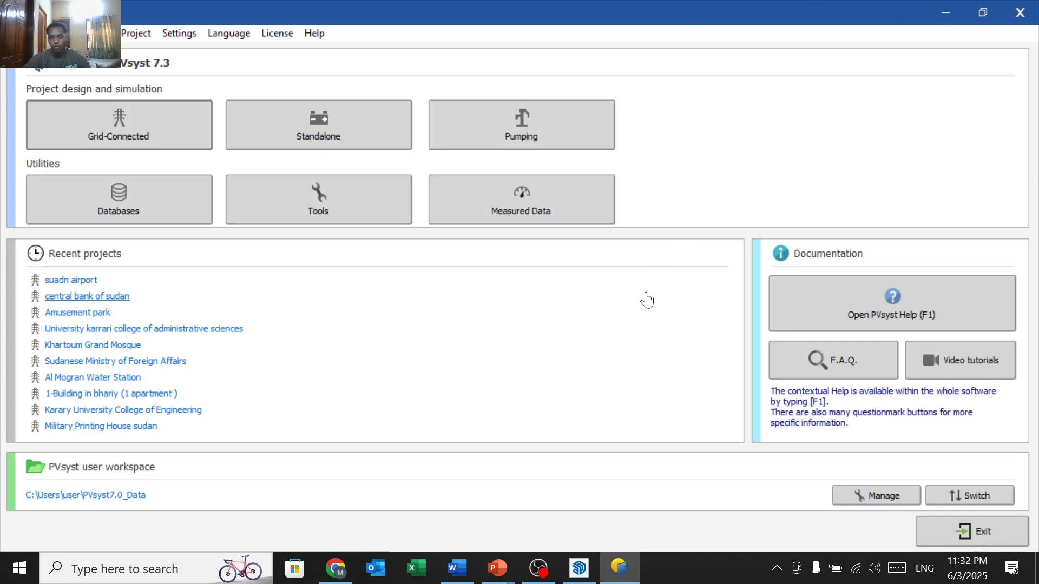
left_click(579, 568)
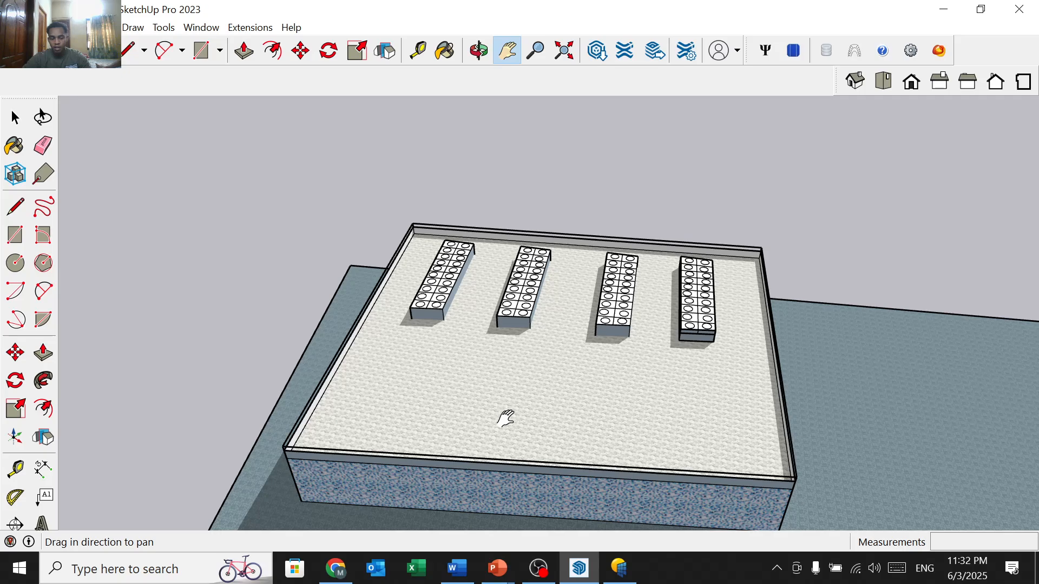
Step: Pan and zoom across the main roof to centre the array beside the domed structure
left_click_drag(568, 455, 373, 365)
scroll(373, 366, "down", 3)
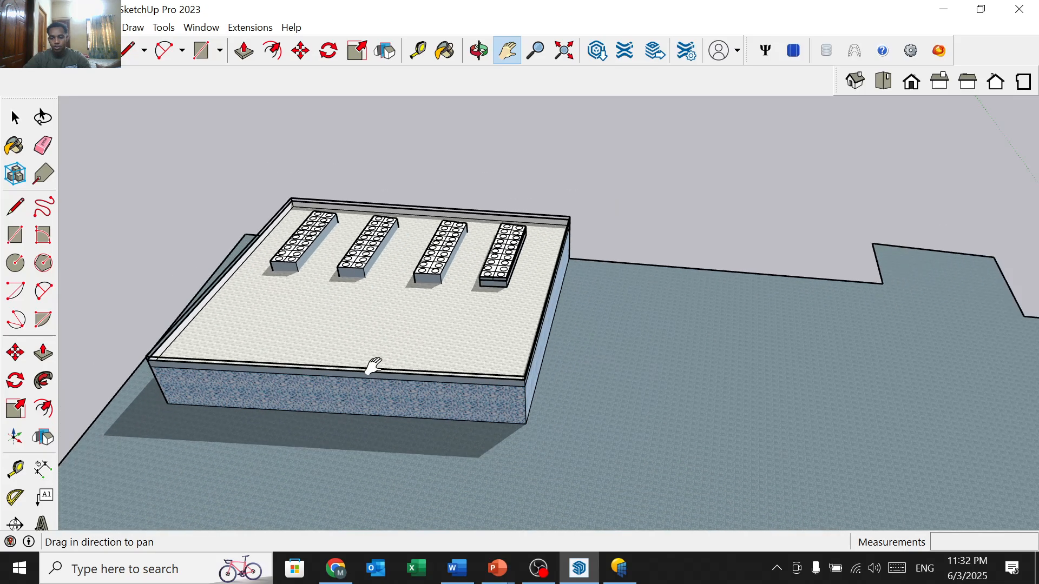
left_click_drag(591, 432, 458, 347)
scroll(459, 347, "down", 2)
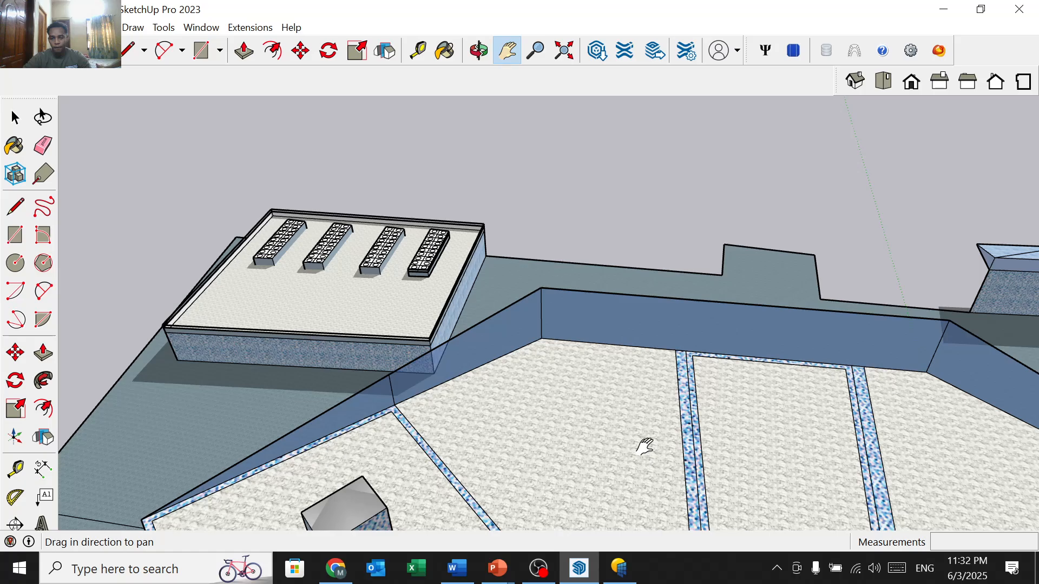
left_click_drag(644, 446, 493, 132)
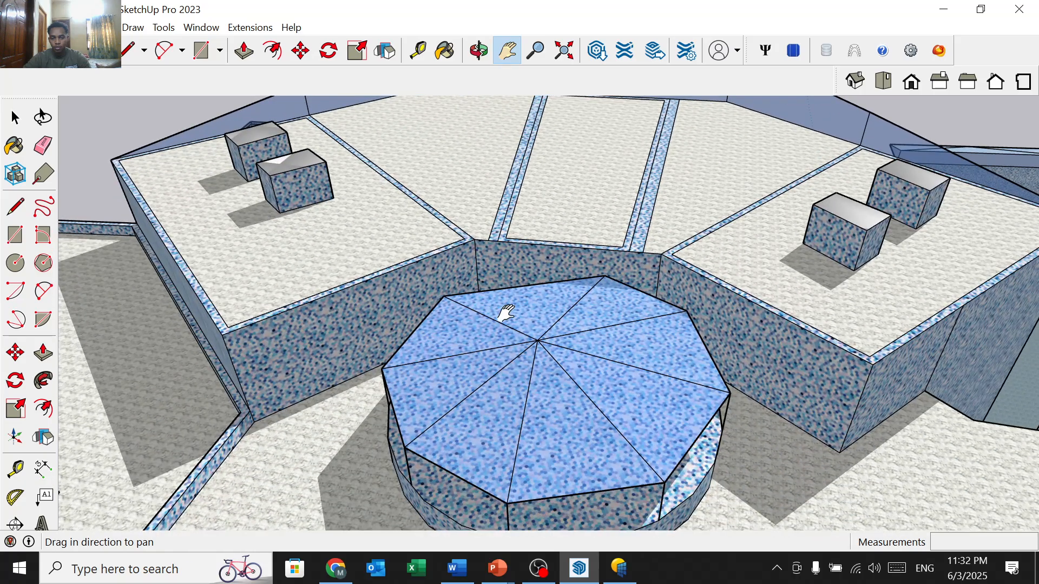
left_click_drag(502, 310, 578, 25)
left_click_drag(501, 207, 291, 287)
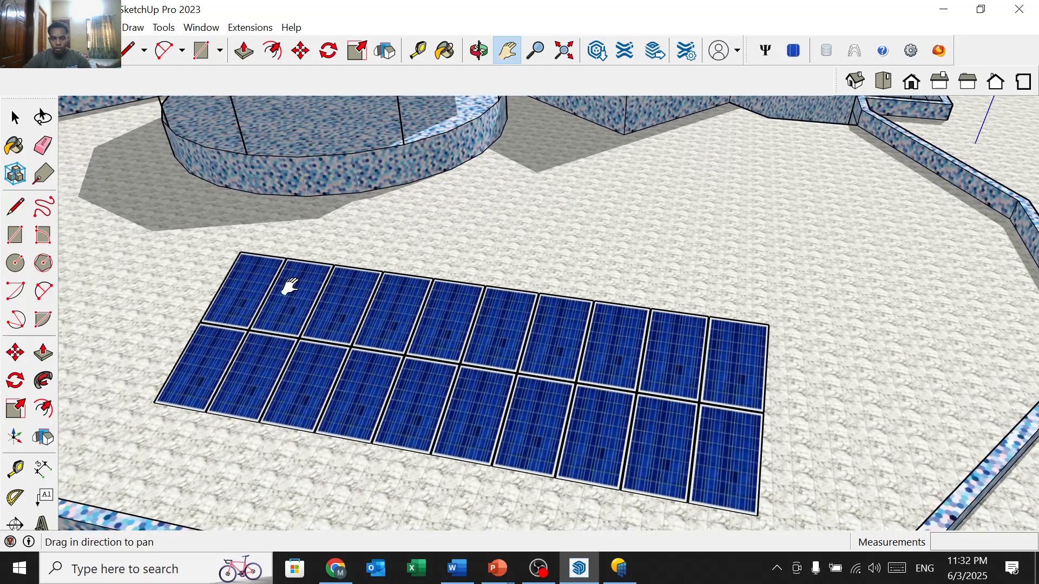
Step: Orbit so the two-row, 20-panel array faces the camera, then open the File menu
left_click(478, 50)
left_click_drag(422, 281, 479, 300)
key("h")
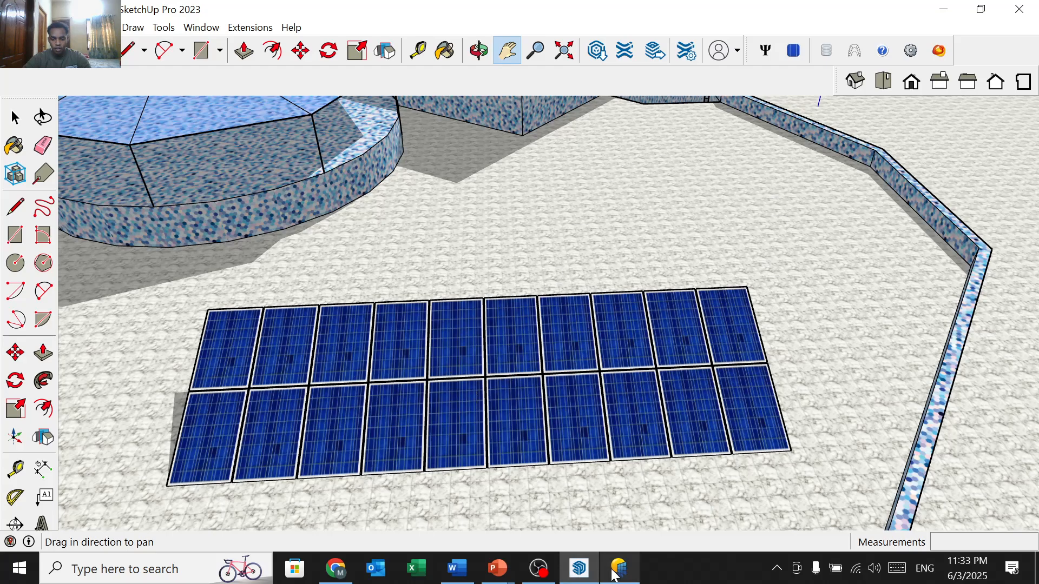
mouse_move(469, 580)
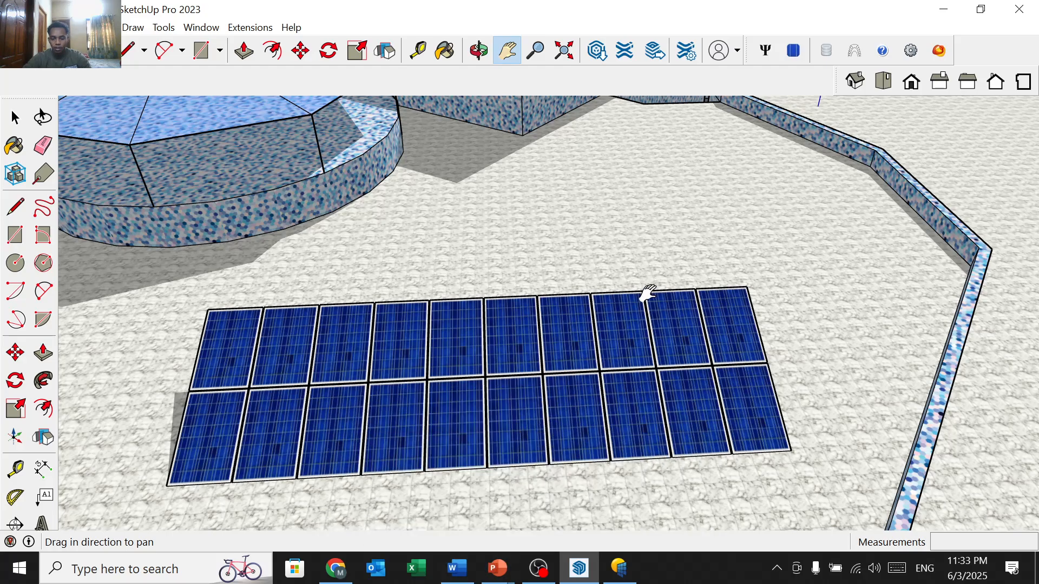
scroll(647, 294, "down", 2)
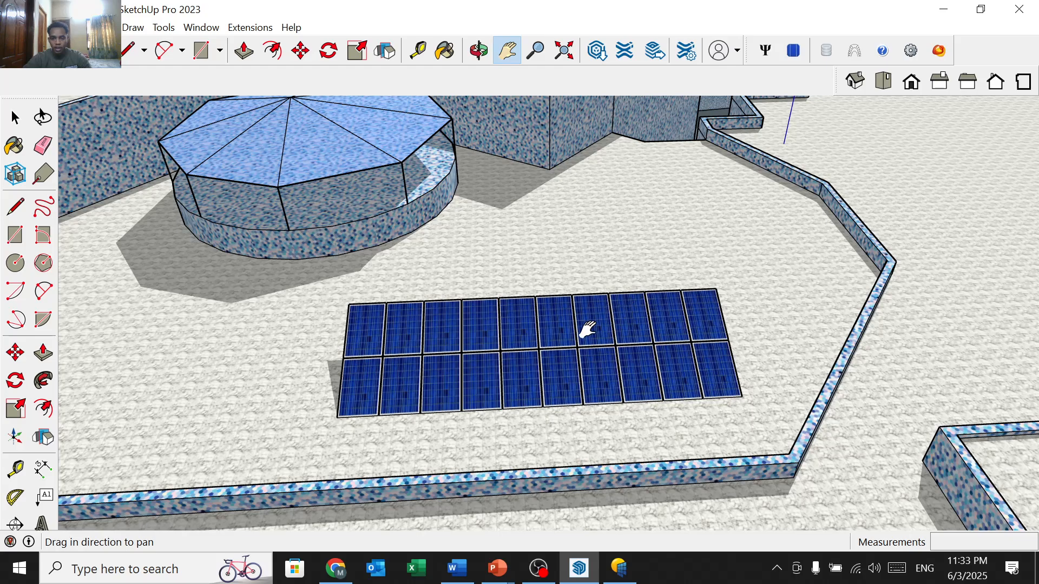
left_click_drag(556, 341, 571, 324)
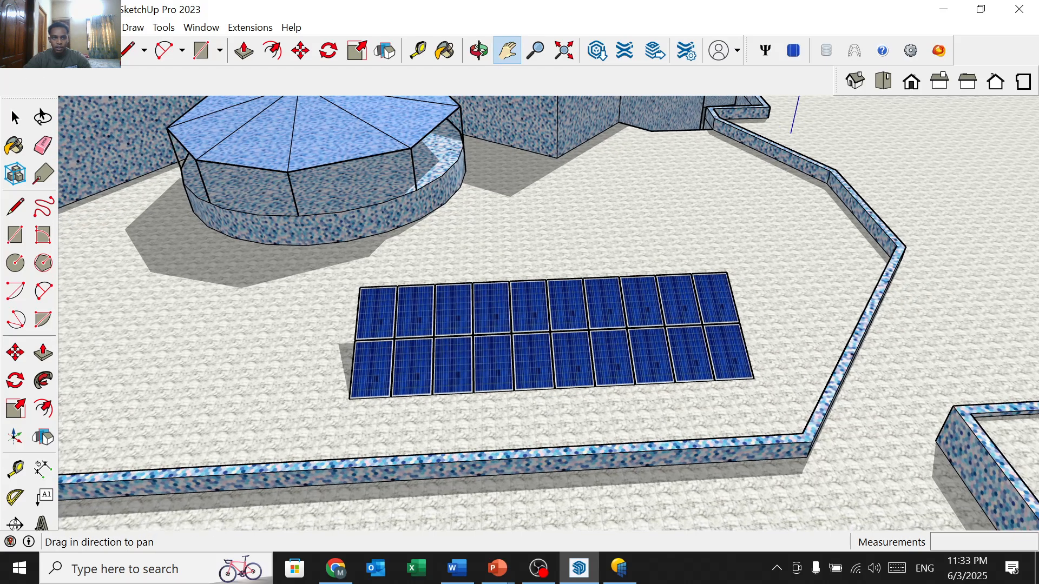
left_click(13, 27)
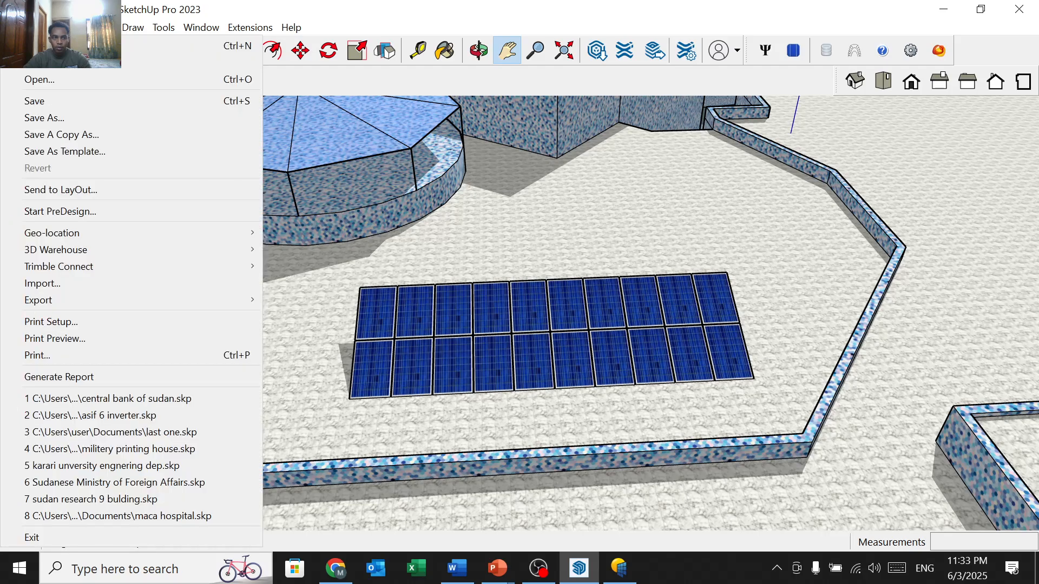
Step: Open the ground-mounted solar field model from the Open dialog
left_click(43, 77)
scroll(452, 148, "down", 5)
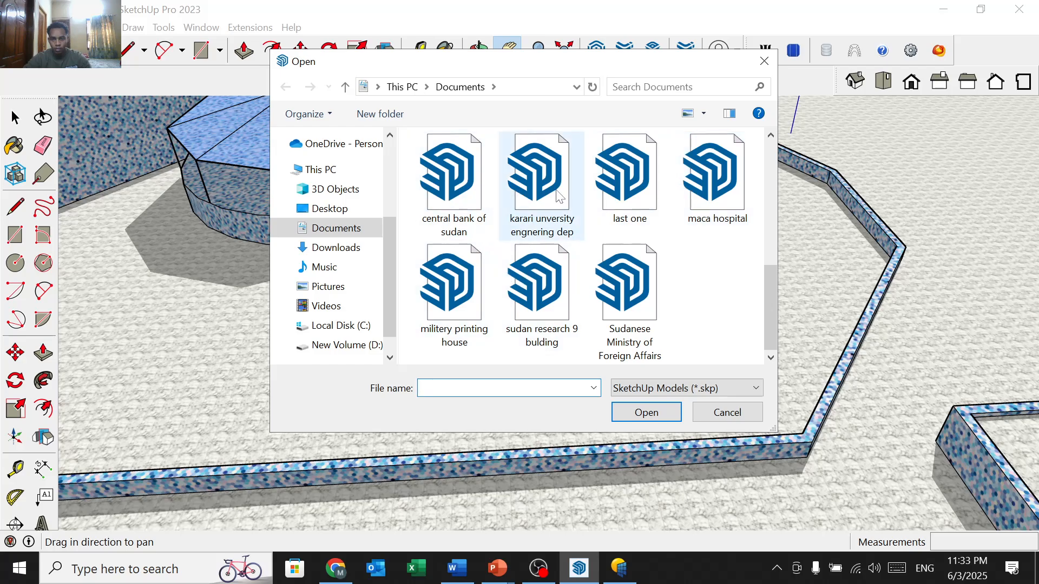
scroll(566, 279, "up", 1)
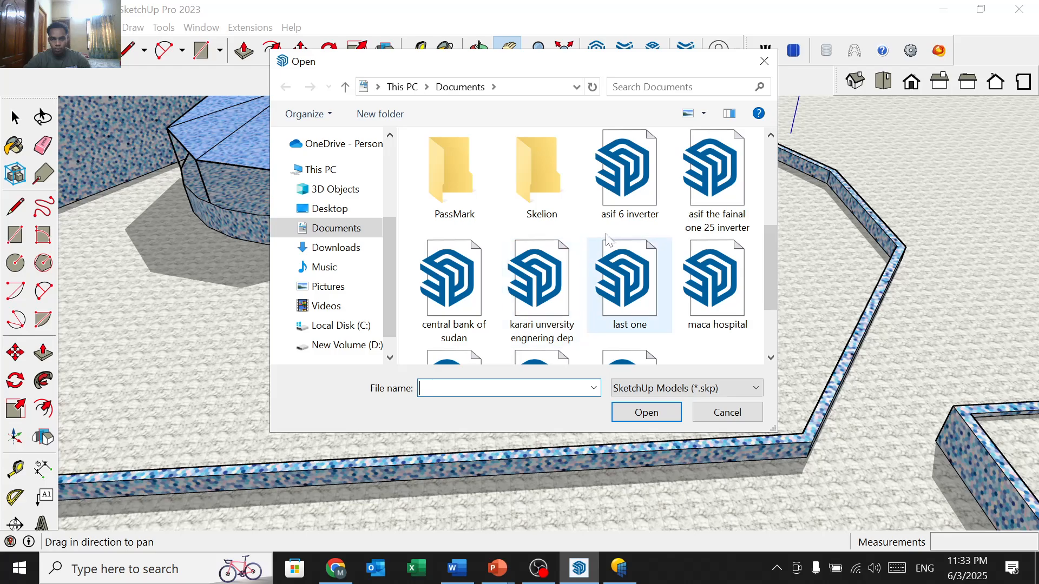
double_click(623, 193)
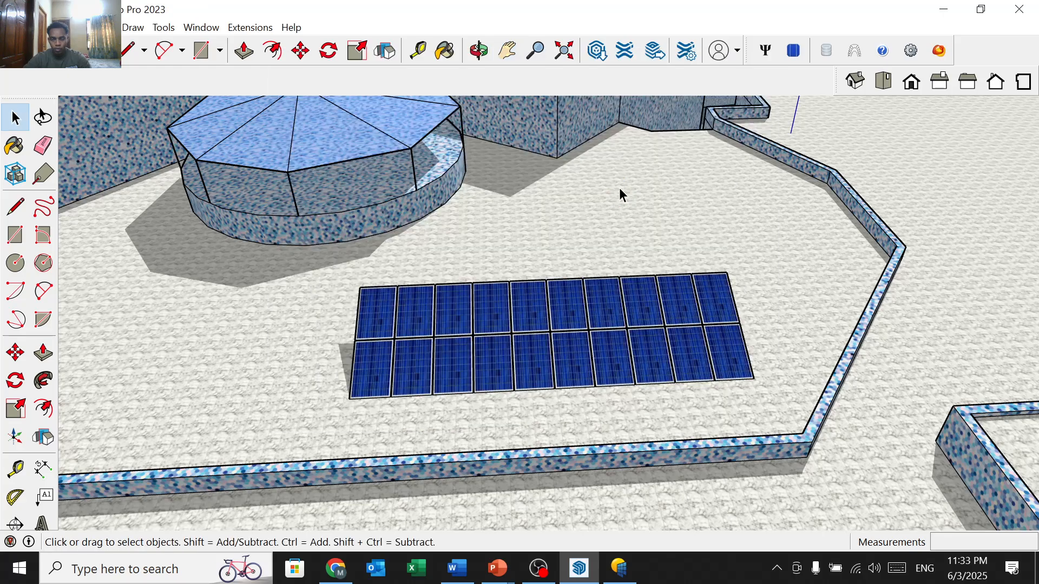
Step: Pan and zoom across the solar field to reveal its left edge and far green area
scroll(622, 281, "down", 2)
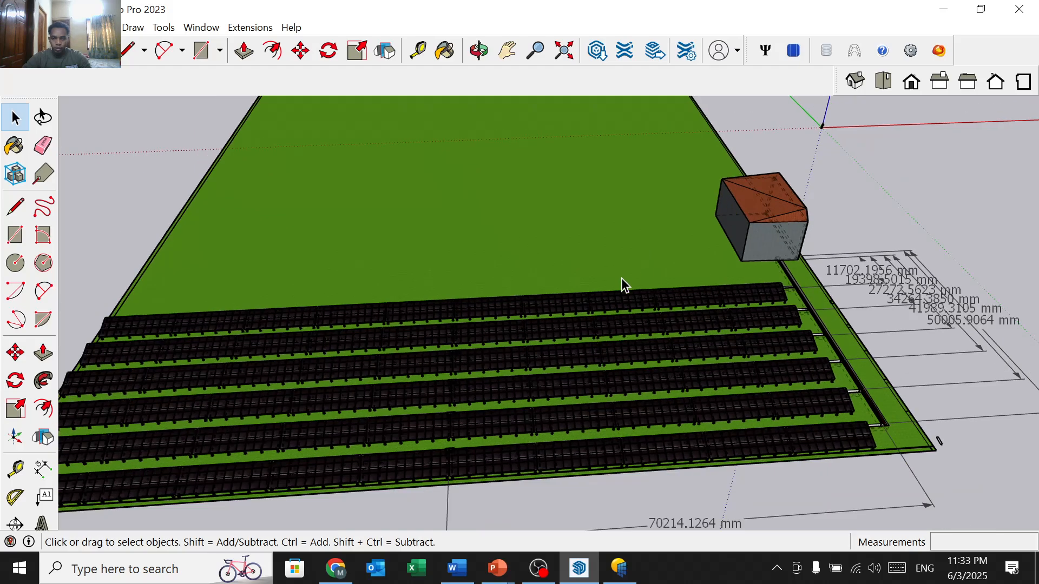
scroll(486, 379, "up", 2)
key("h")
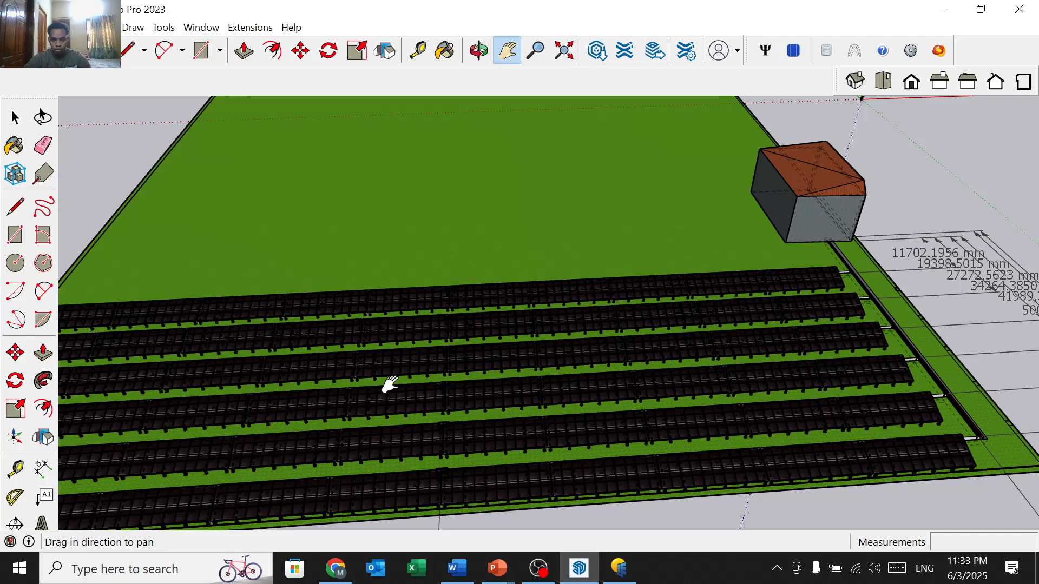
left_click_drag(390, 384, 796, 268)
scroll(406, 336, "up", 5)
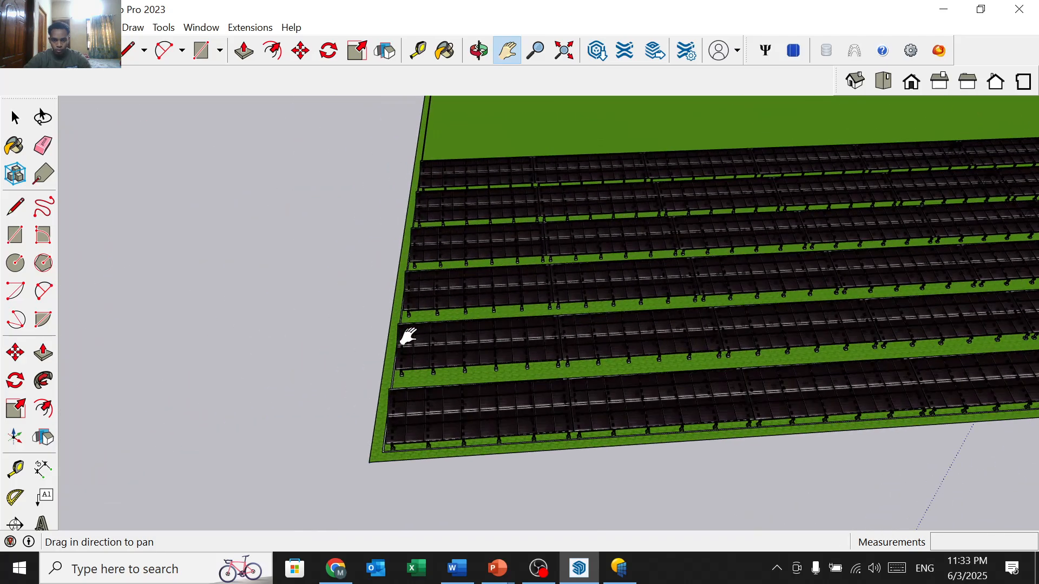
scroll(373, 336, "down", 3)
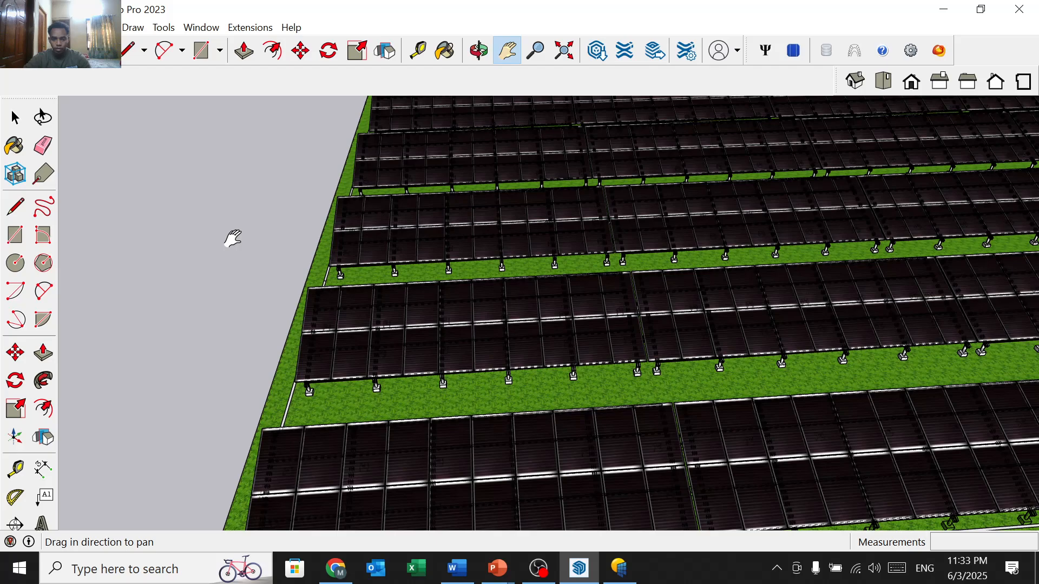
scroll(230, 230, "down", 2)
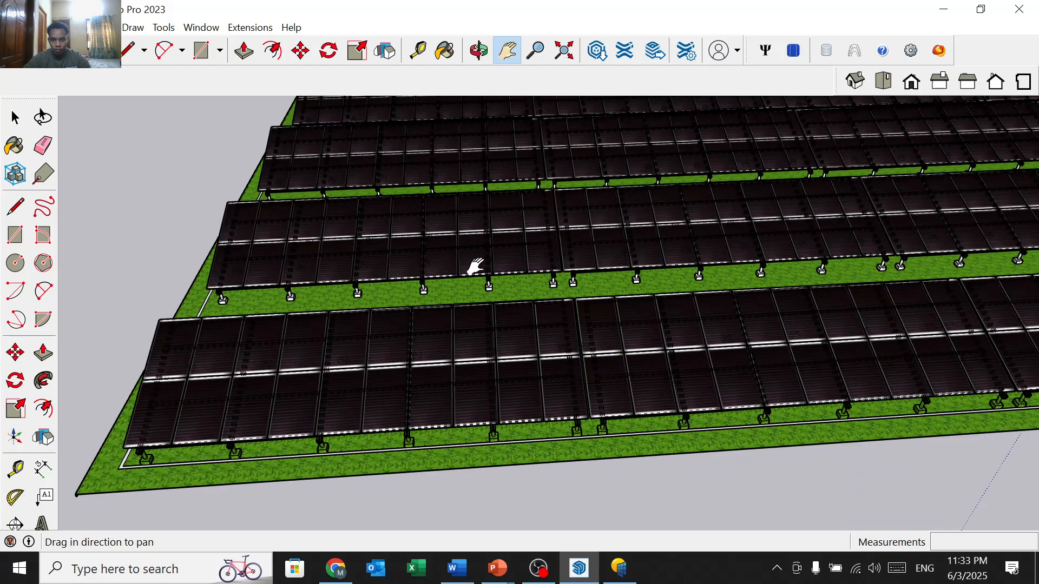
scroll(338, 265, "up", 5)
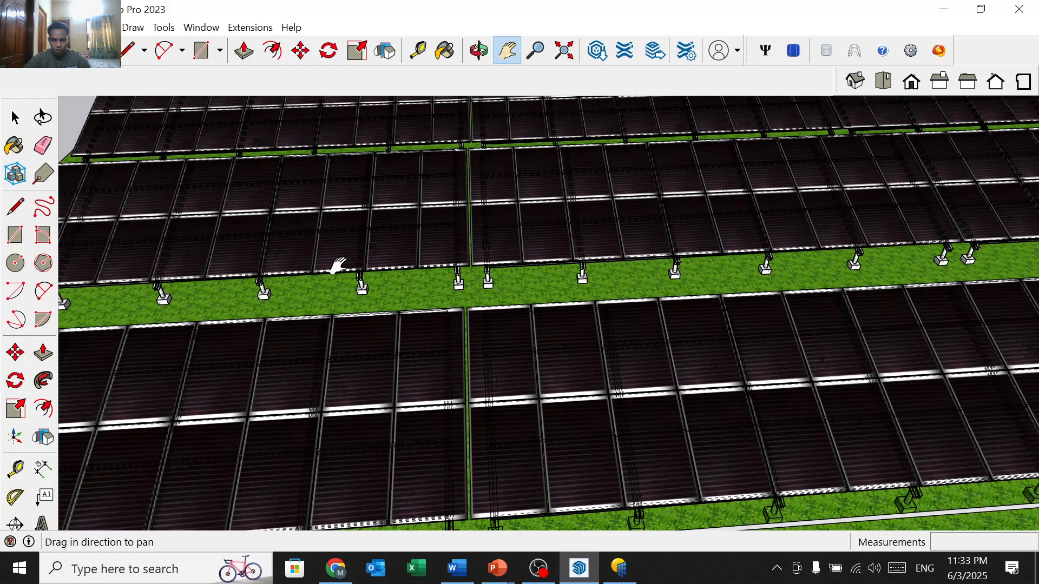
left_click_drag(456, 331, 563, 255)
scroll(563, 255, "down", 1)
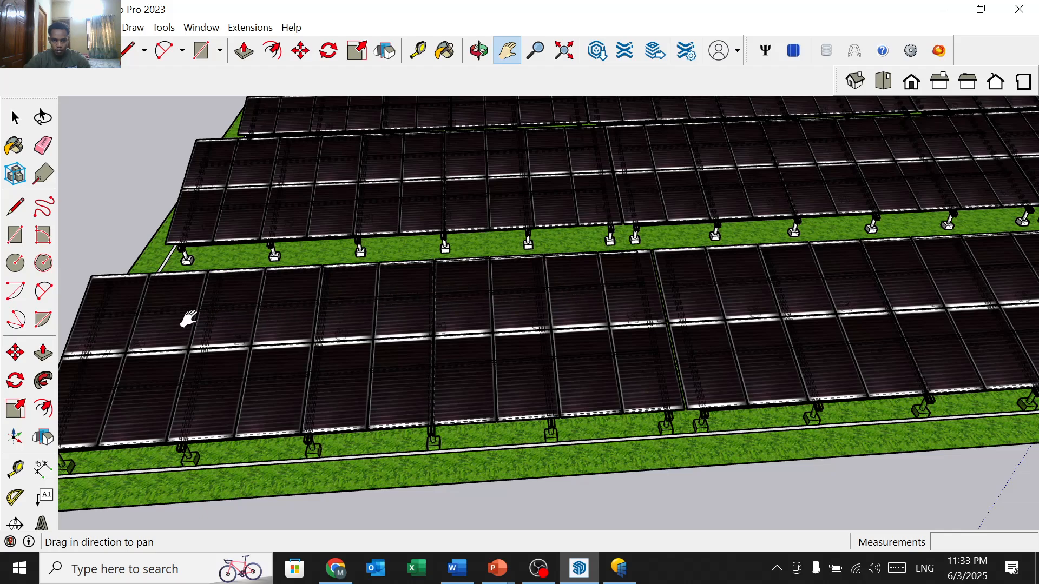
scroll(267, 341, "down", 5)
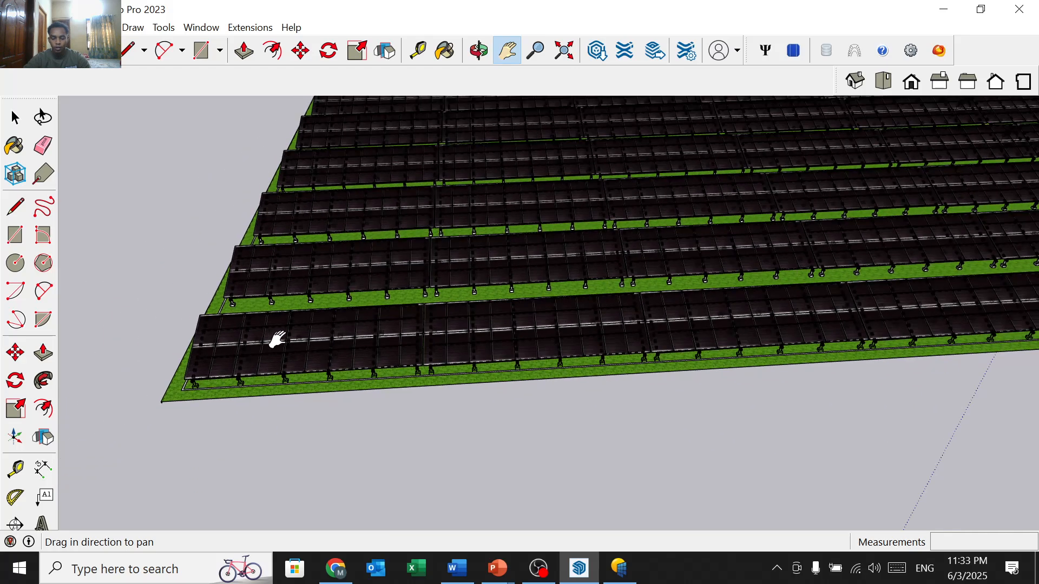
left_click_drag(277, 339, 217, 525)
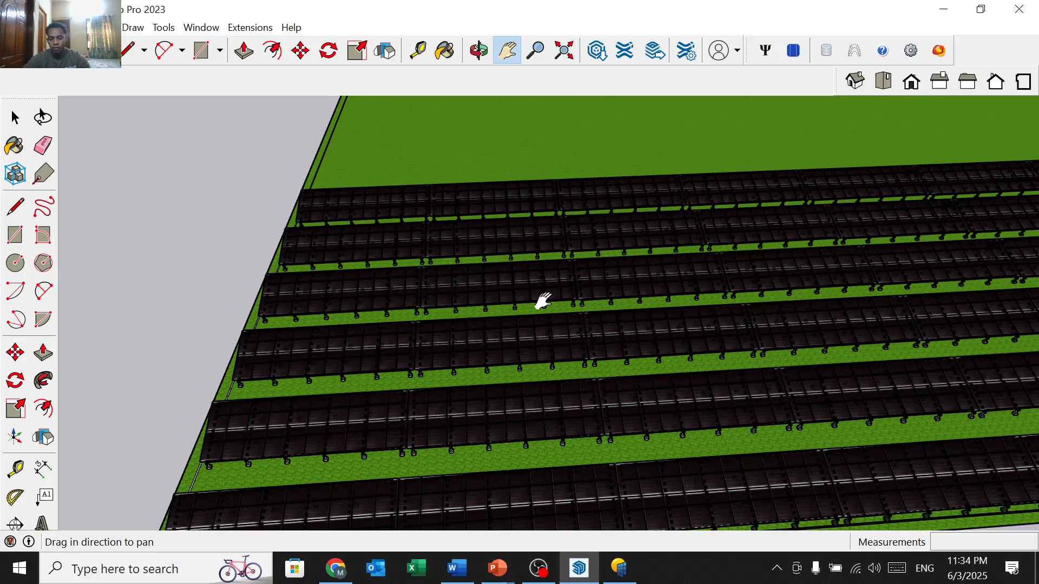
Step: Orbit and zoom in to look down the panel rows up close
key("f")
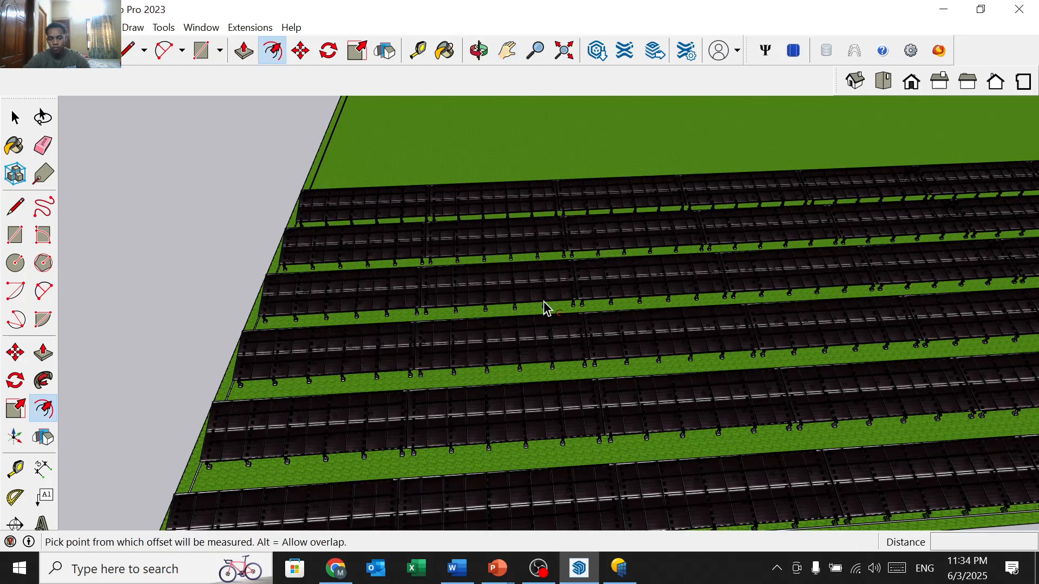
key("o")
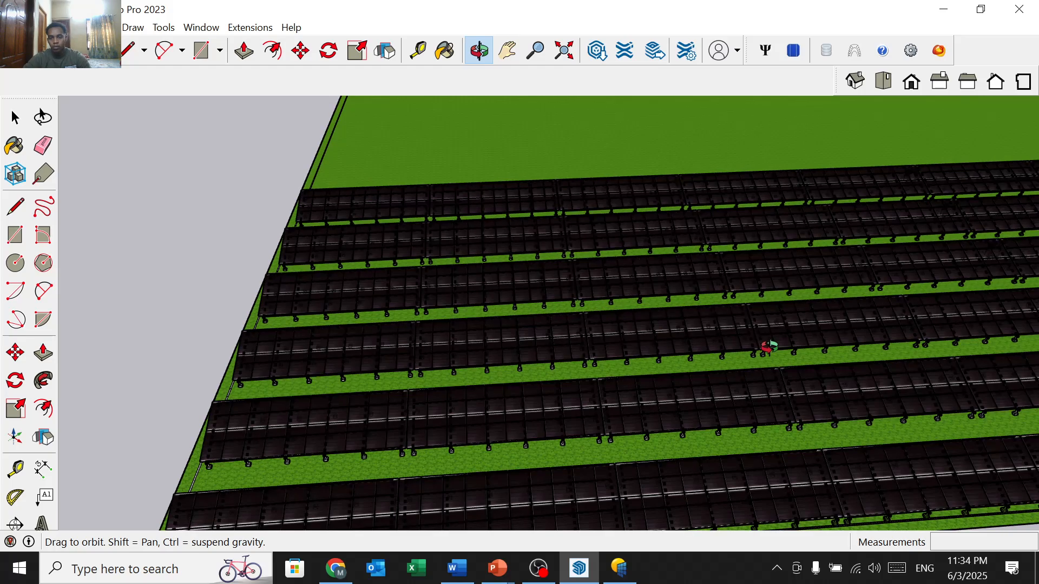
key("h")
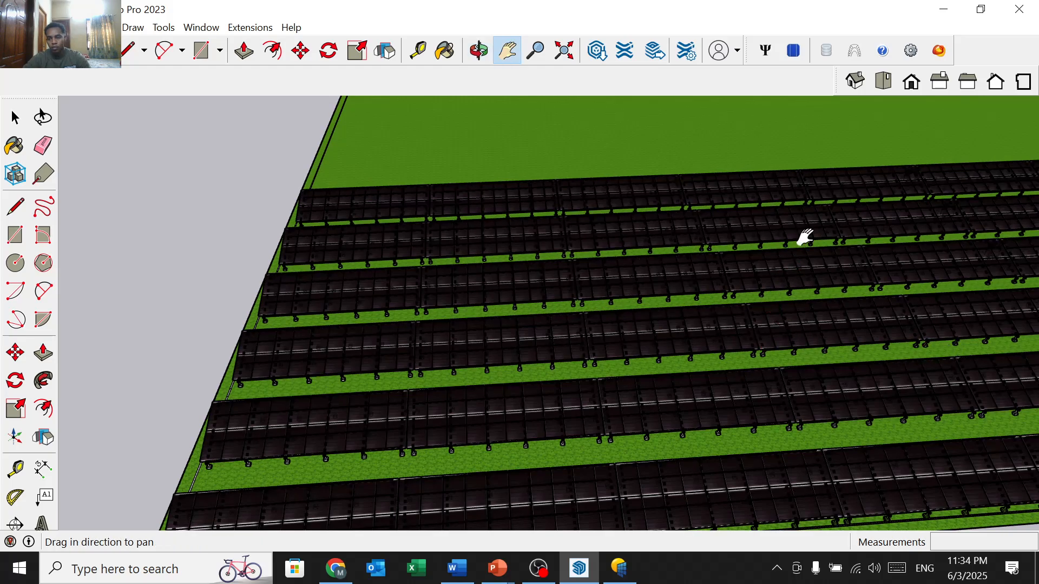
left_click_drag(692, 304, 495, 100)
left_click(479, 50)
left_click_drag(552, 216, 593, 333)
scroll(592, 333, "up", 5)
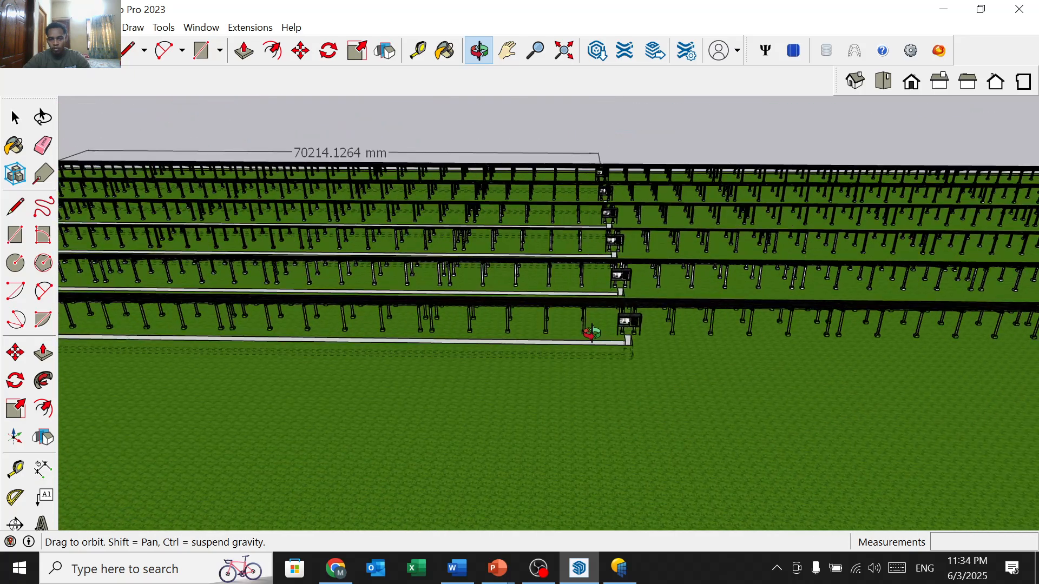
scroll(591, 332, "up", 3)
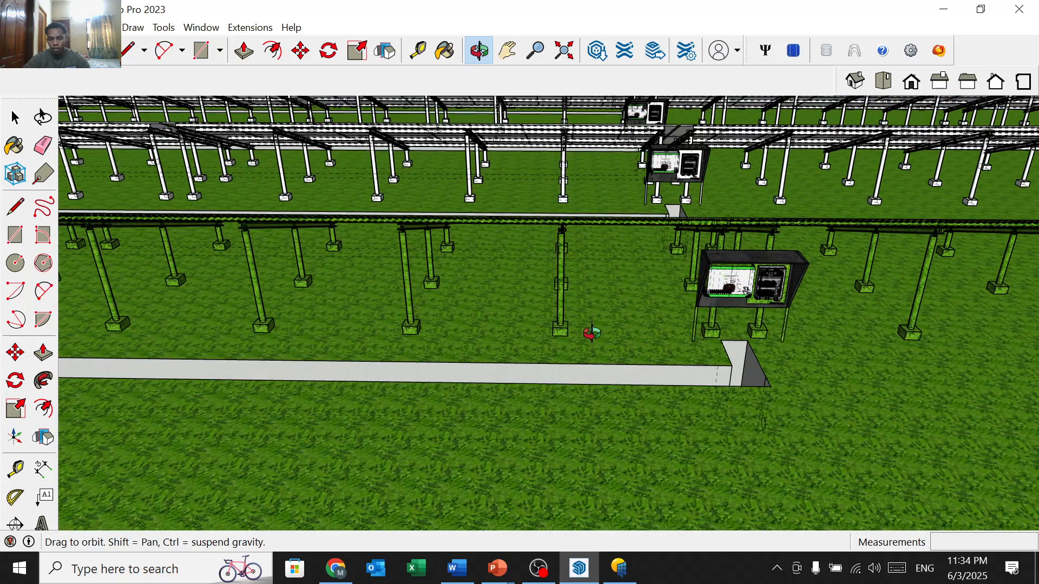
Step: Orbit low along the rows and zoom toward the Growatt inverter and combiner box
left_click_drag(597, 336, 550, 344)
left_click_drag(460, 350, 523, 334)
scroll(526, 335, "up", 5)
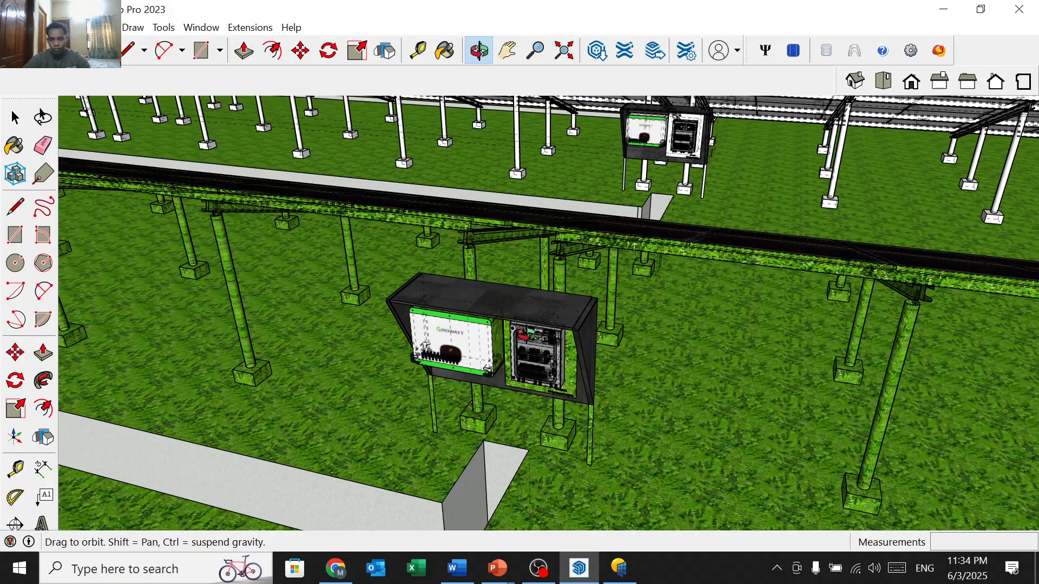
scroll(536, 334, "up", 3)
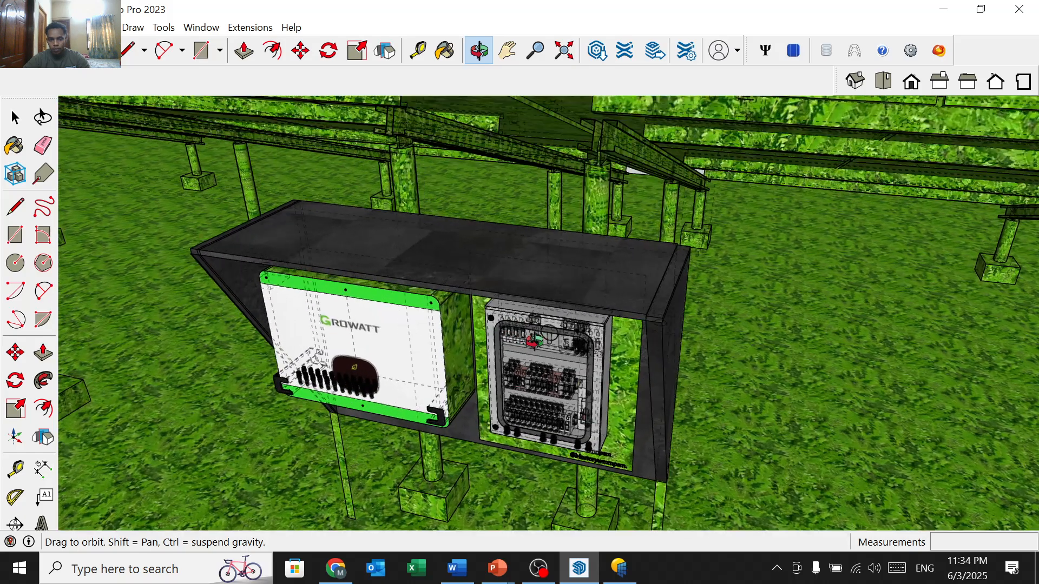
left_click(514, 61)
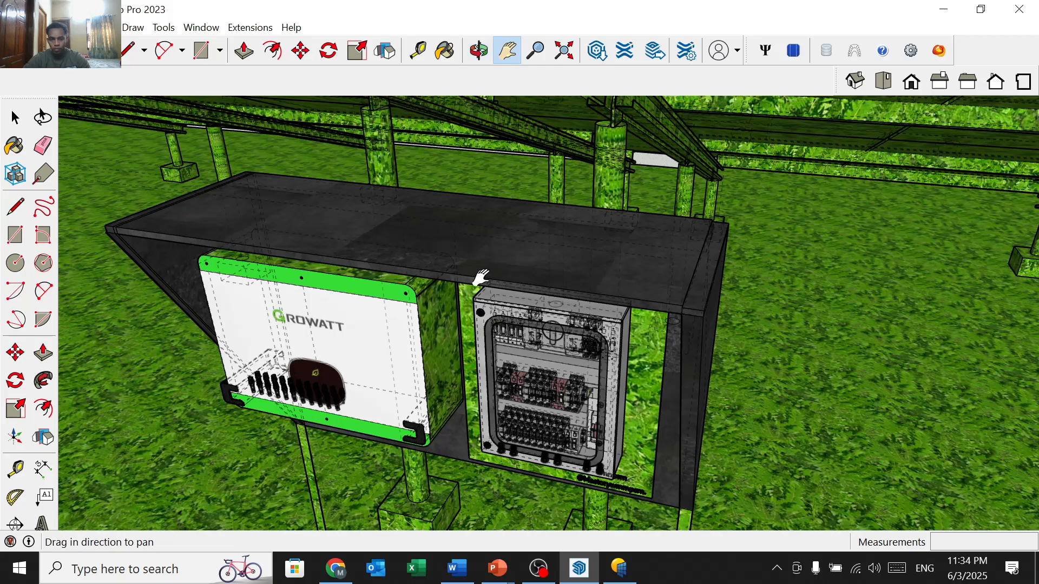
left_click_drag(502, 232, 580, 168)
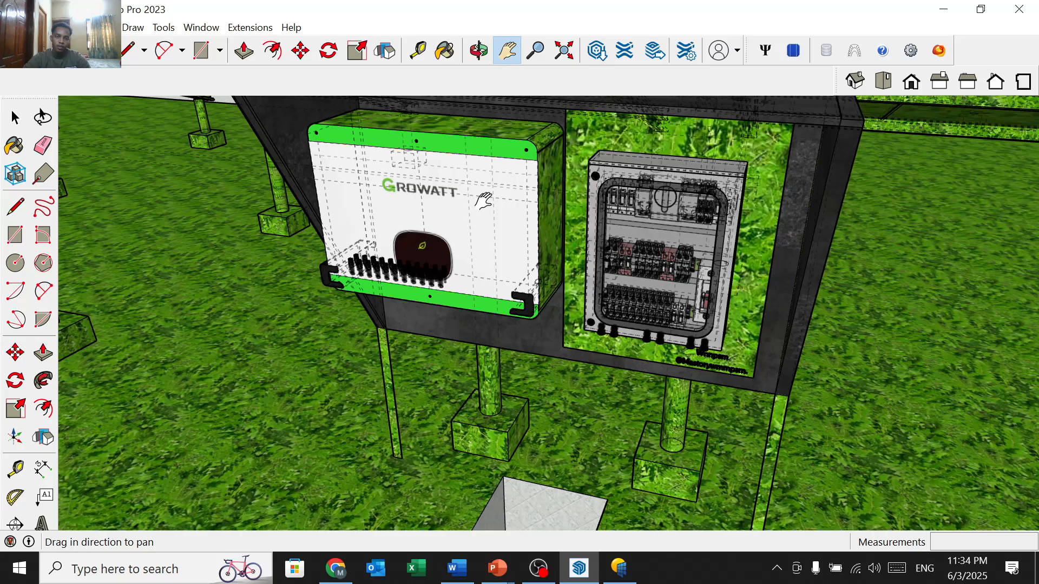
scroll(463, 215, "down", 2)
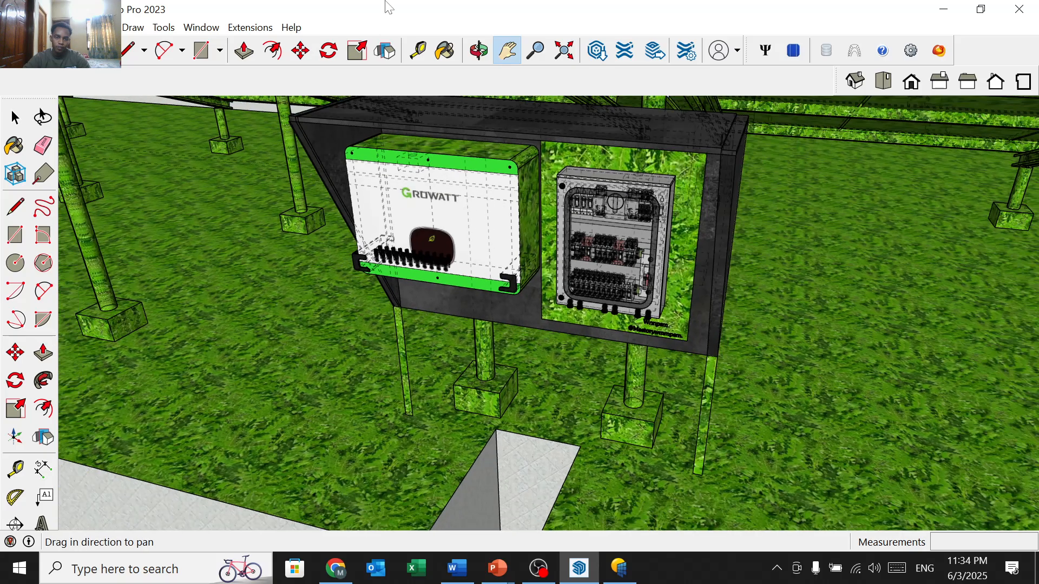
Step: Orbit around the inverter enclosure toward the trench, then minimize SketchUp
left_click(479, 50)
left_click_drag(384, 357, 215, 208)
scroll(205, 216, "down", 5)
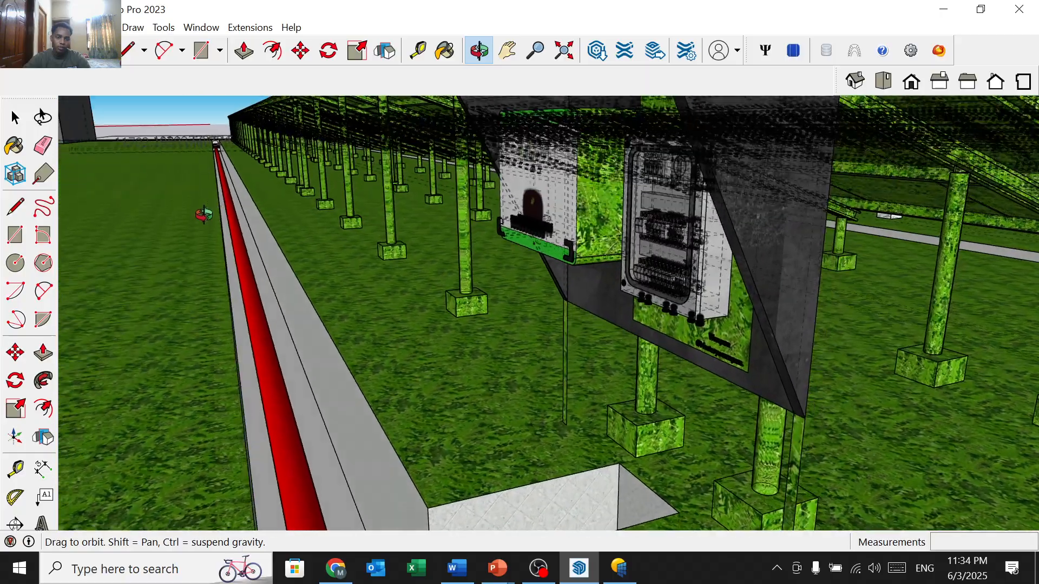
scroll(206, 222, "down", 3)
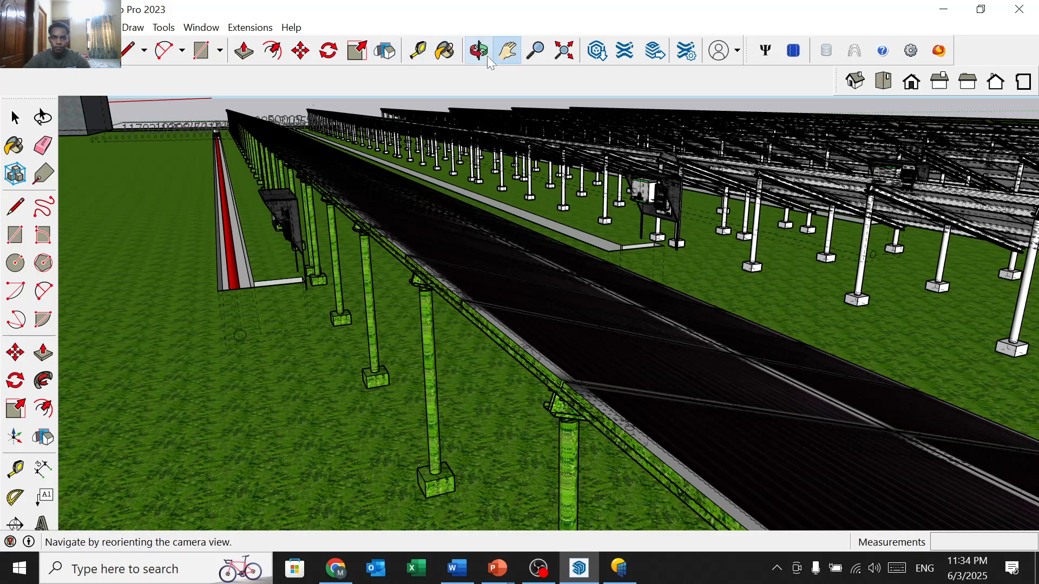
left_click(503, 54)
left_click(946, 8)
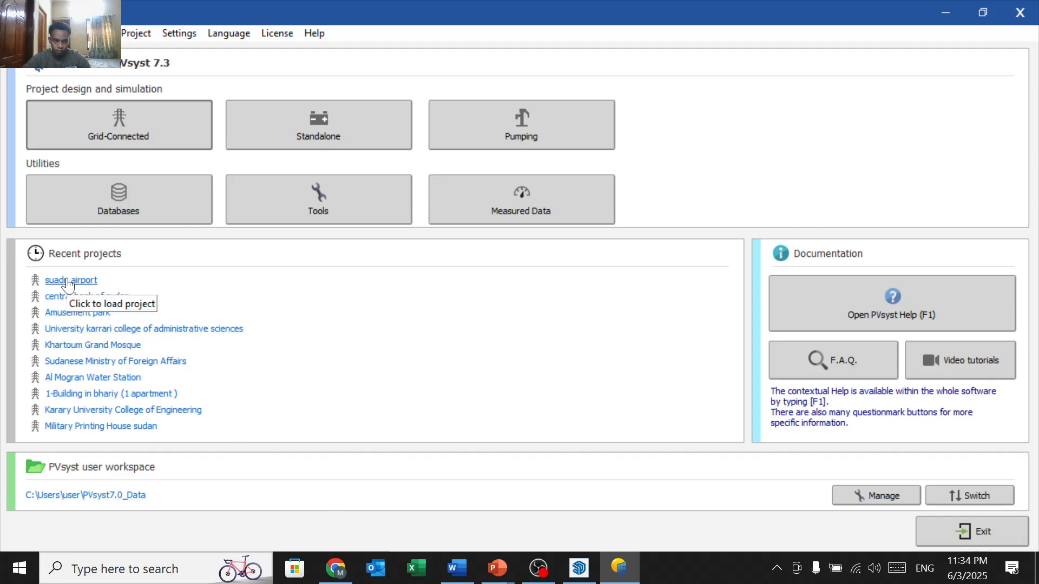
Step: Load the Amusement park project, check its 18° tilt and 0° azimuth, and open Project settings
left_click(94, 313)
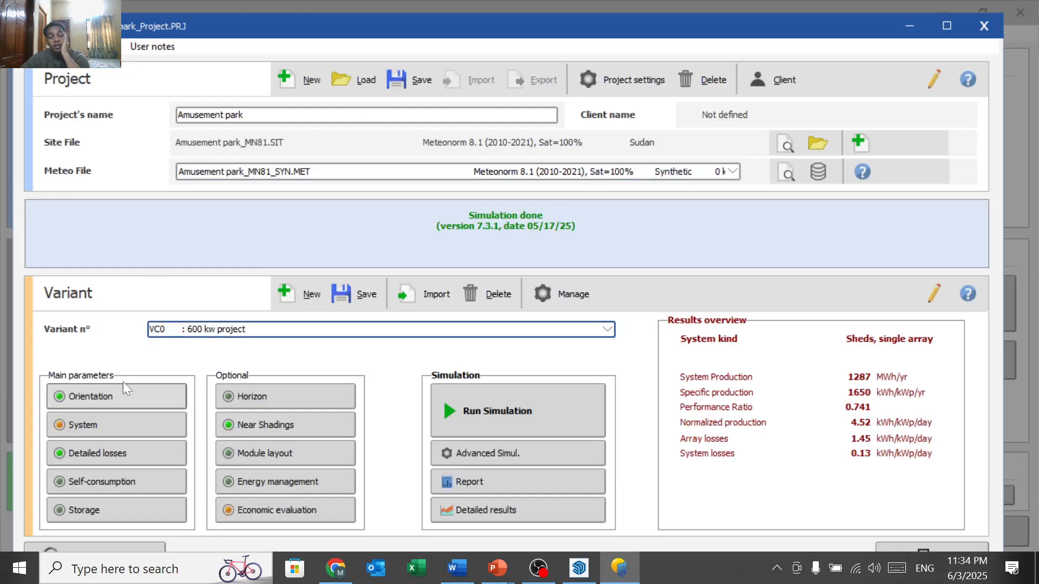
left_click(130, 397)
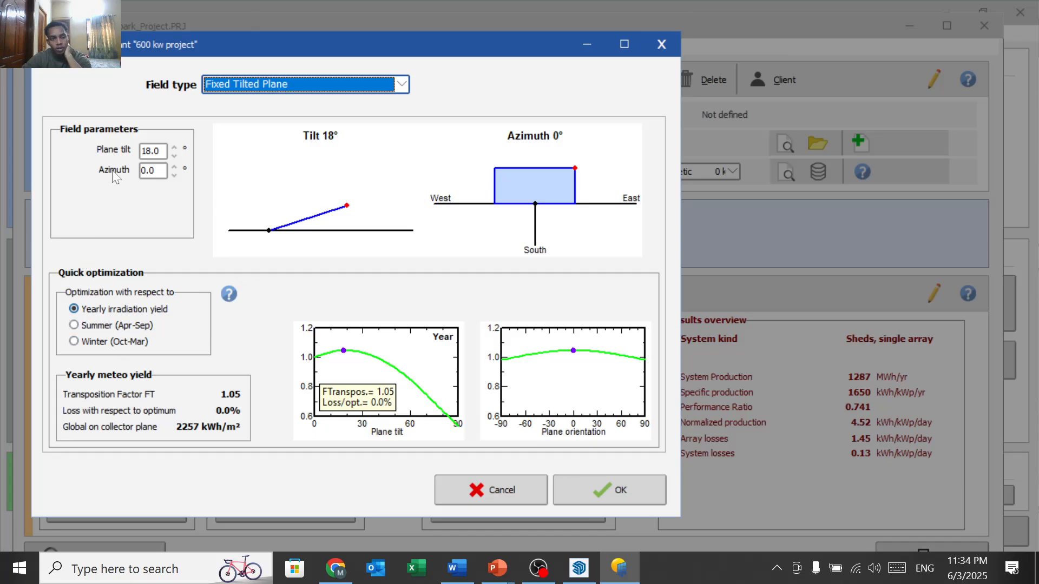
left_click(580, 44)
left_click(619, 568)
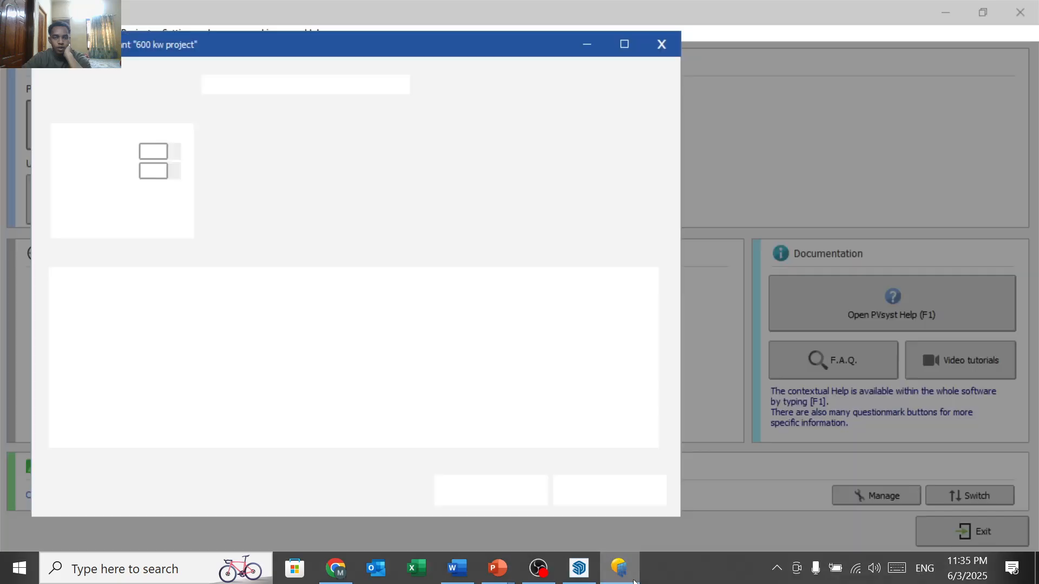
left_click(660, 45)
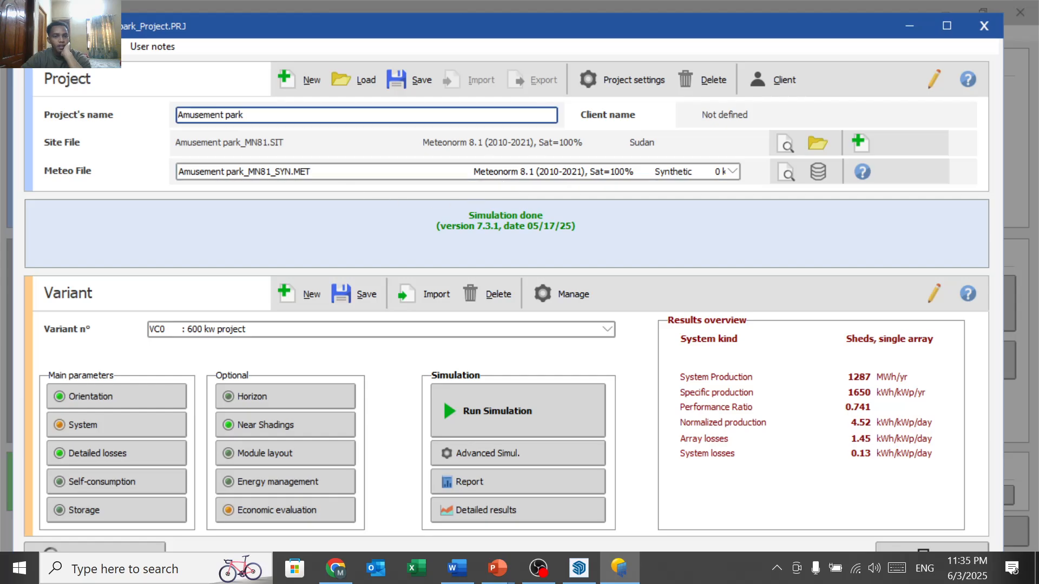
left_click(607, 73)
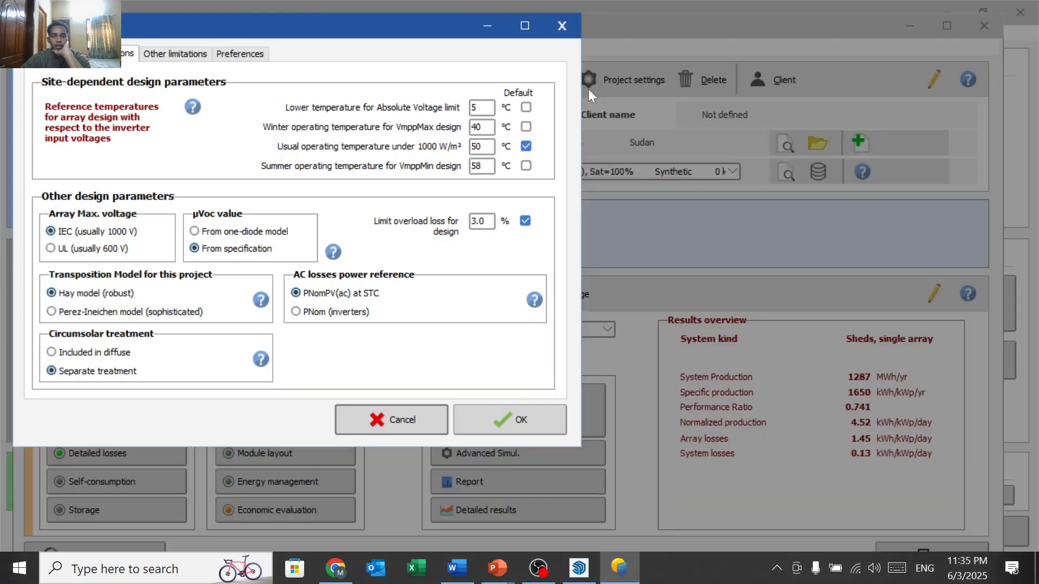
left_click(476, 165)
type("58")
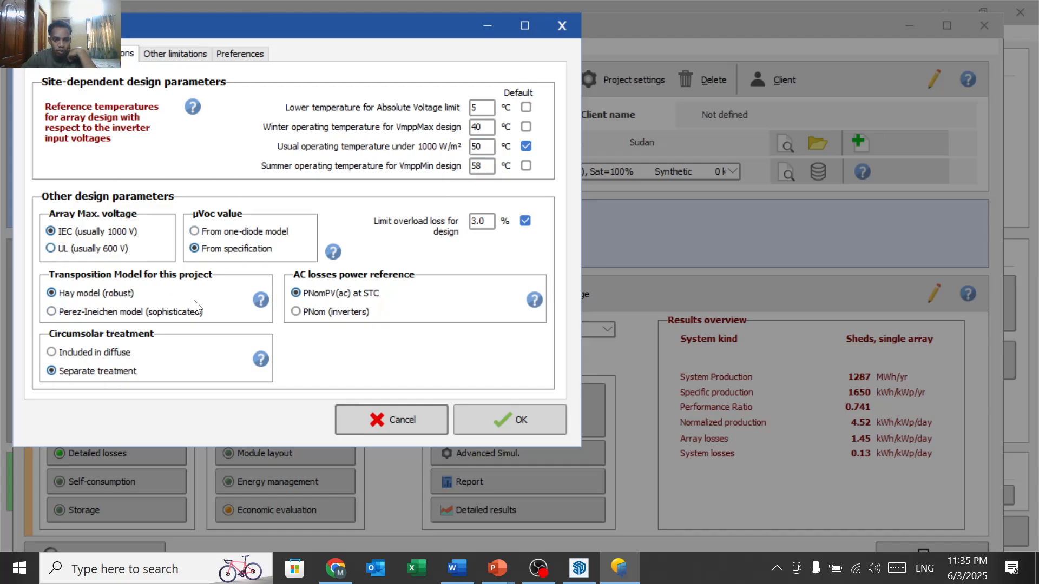
left_click(491, 428)
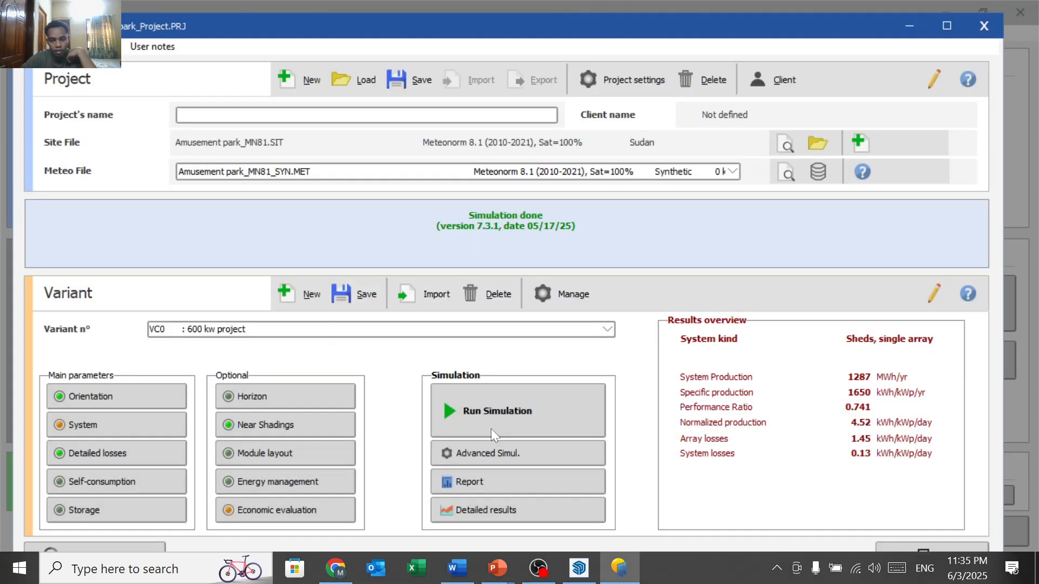
left_click(141, 400)
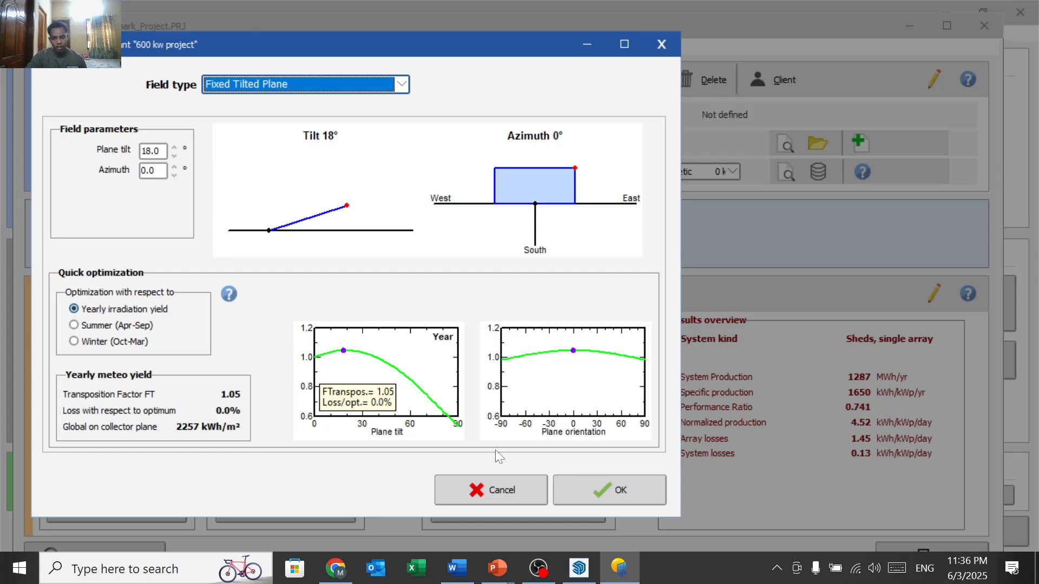
left_click(597, 481)
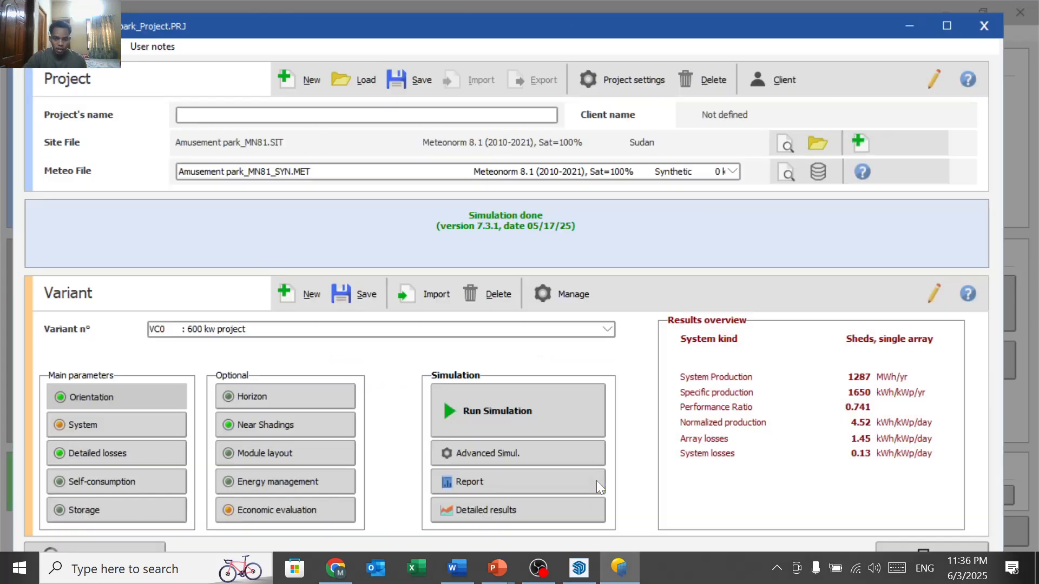
Step: Open the System definition and review the Trina Solar 650 Wp module's sizes and basic data
left_click(148, 428)
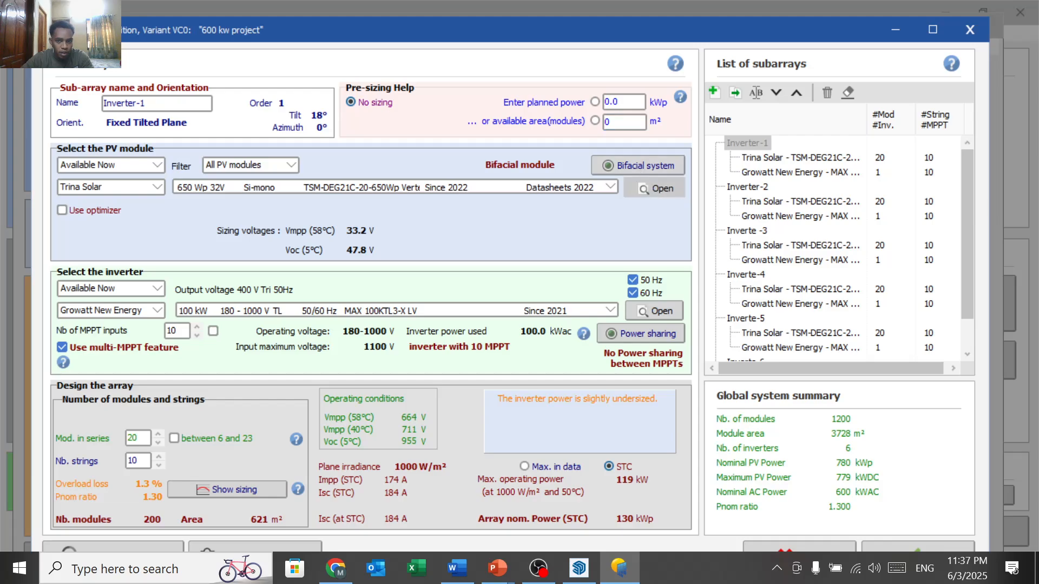
left_click(654, 188)
left_click(165, 79)
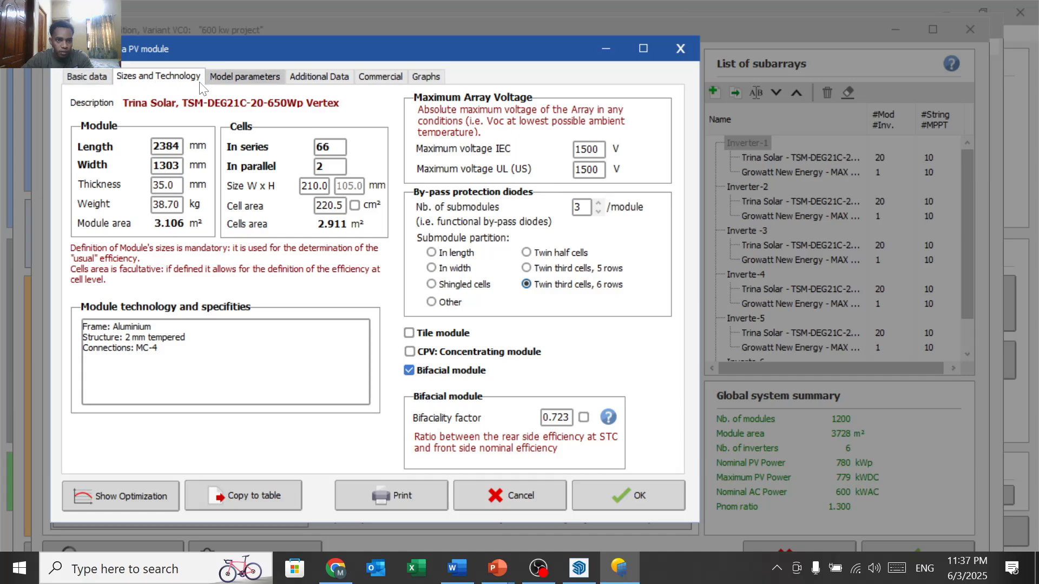
left_click(88, 79)
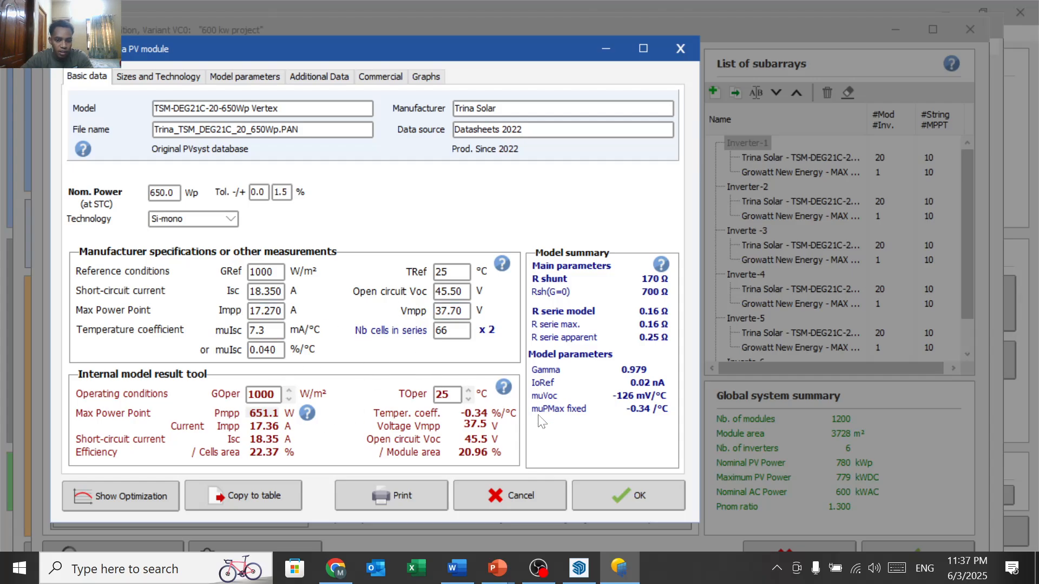
left_click(610, 483)
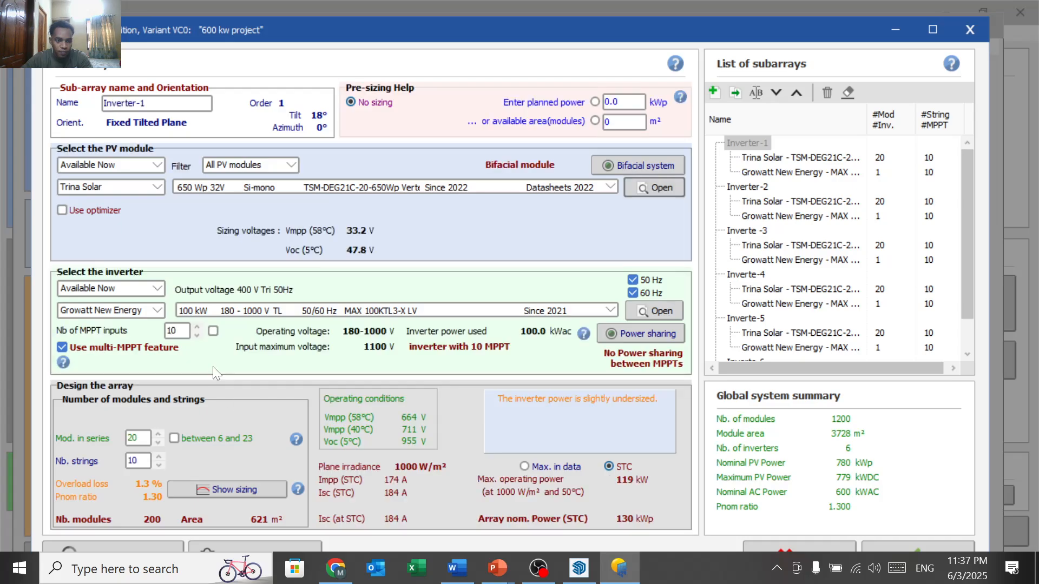
Step: Review the Growatt MAX 100KTL3-X LV inverter datasheet's main parameters, then close it
left_click(654, 316)
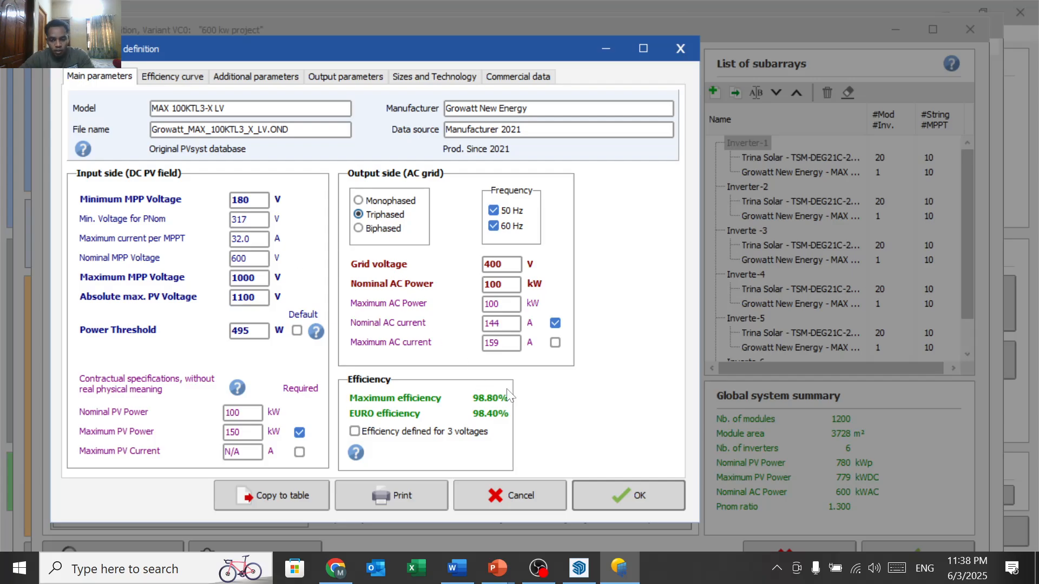
left_click(613, 489)
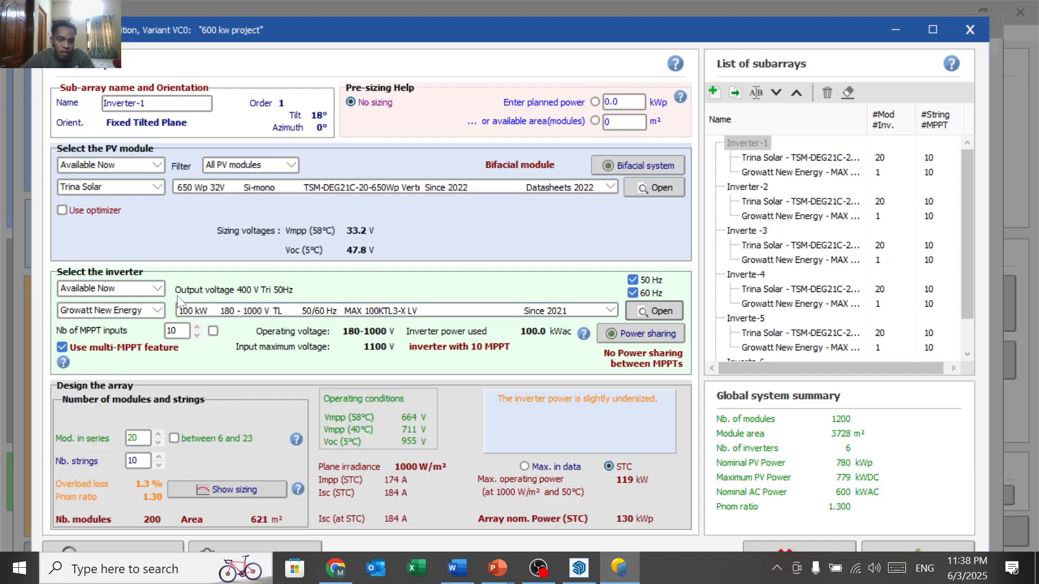
Step: Check the inverter's efficiency curve and number of string inputs in its additional parameters
left_click(634, 311)
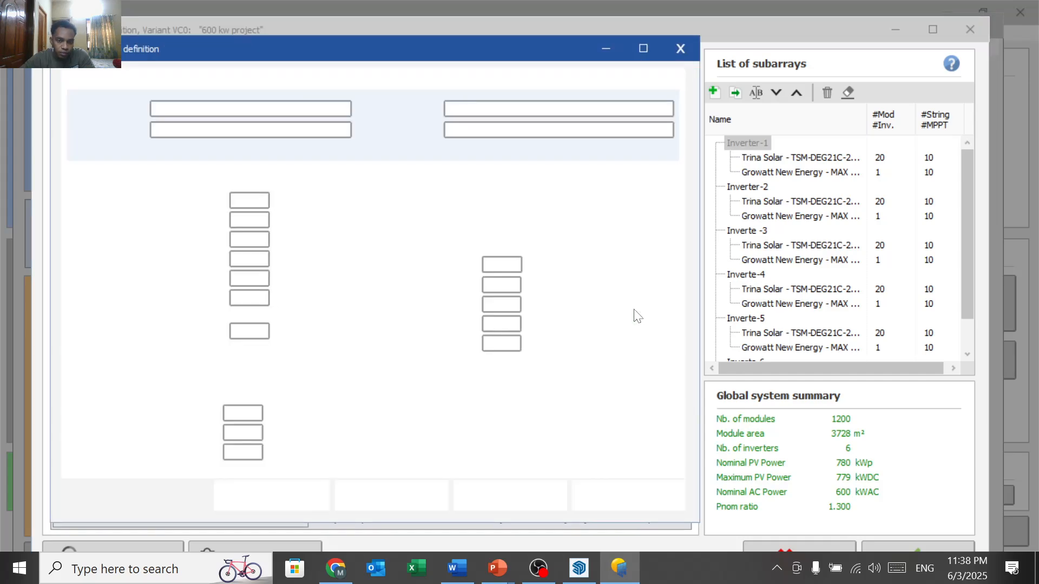
left_click(176, 80)
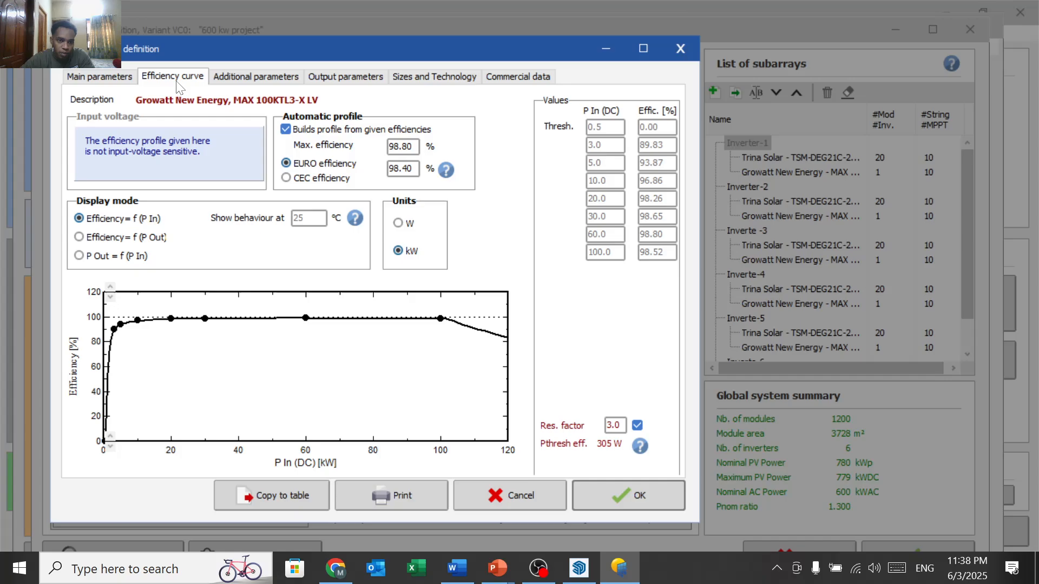
left_click(254, 77)
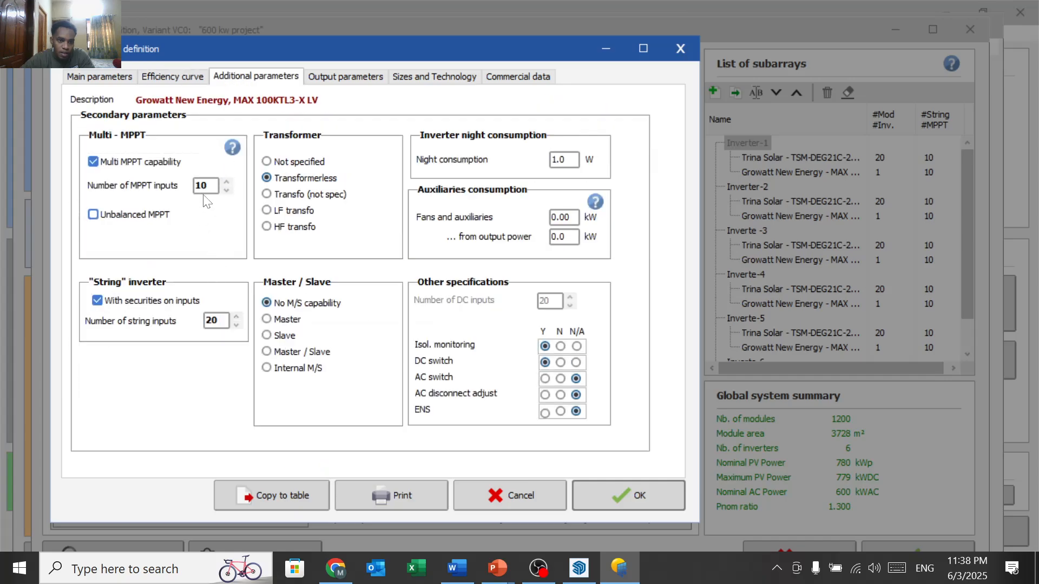
left_click(216, 321)
left_click(673, 44)
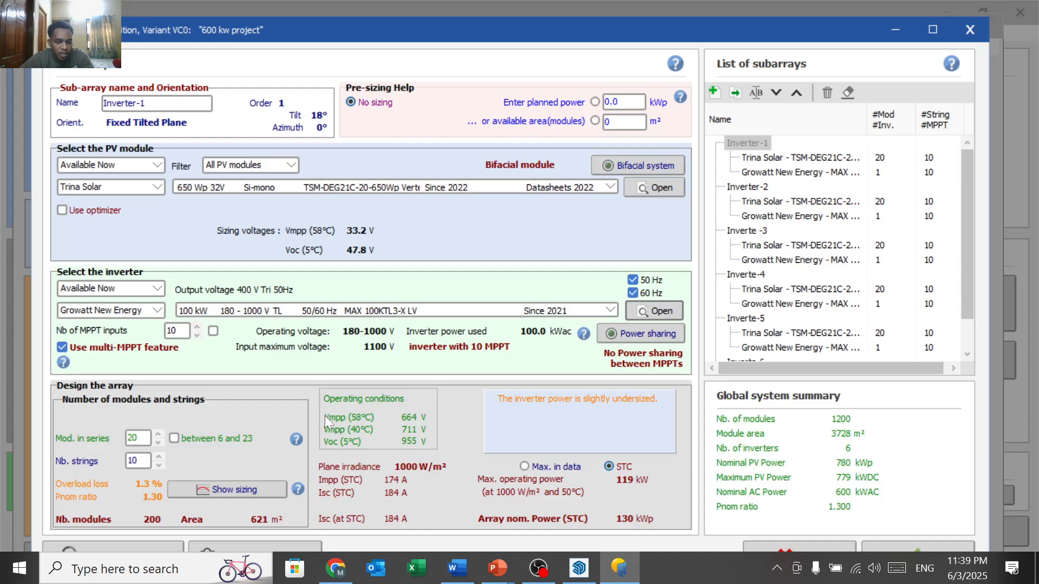
Step: Verify the inverter's Maximum MPP Voltage, then accept the system despite the undersizing warning
left_click(648, 312)
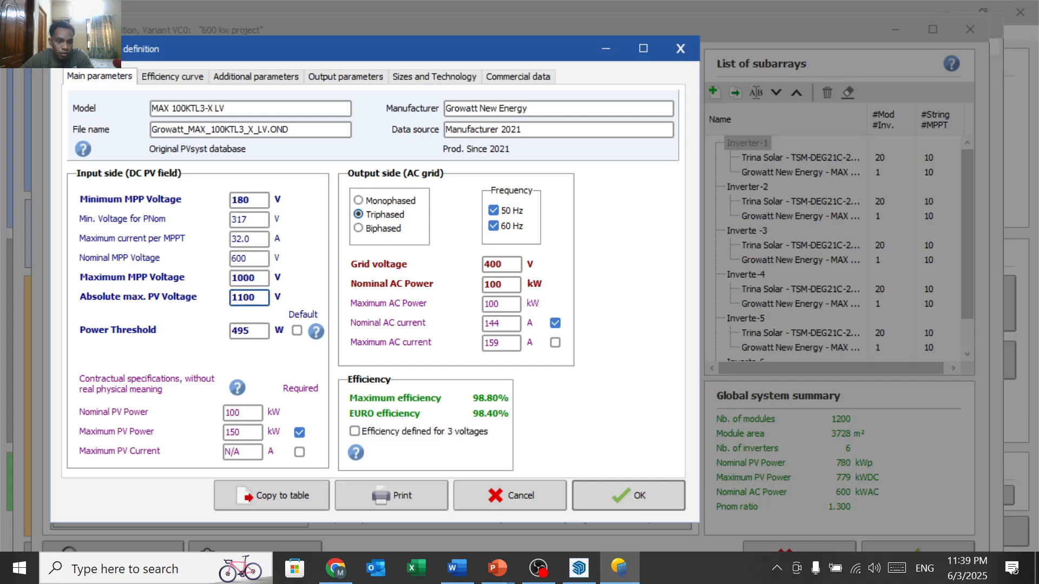
left_click(254, 277)
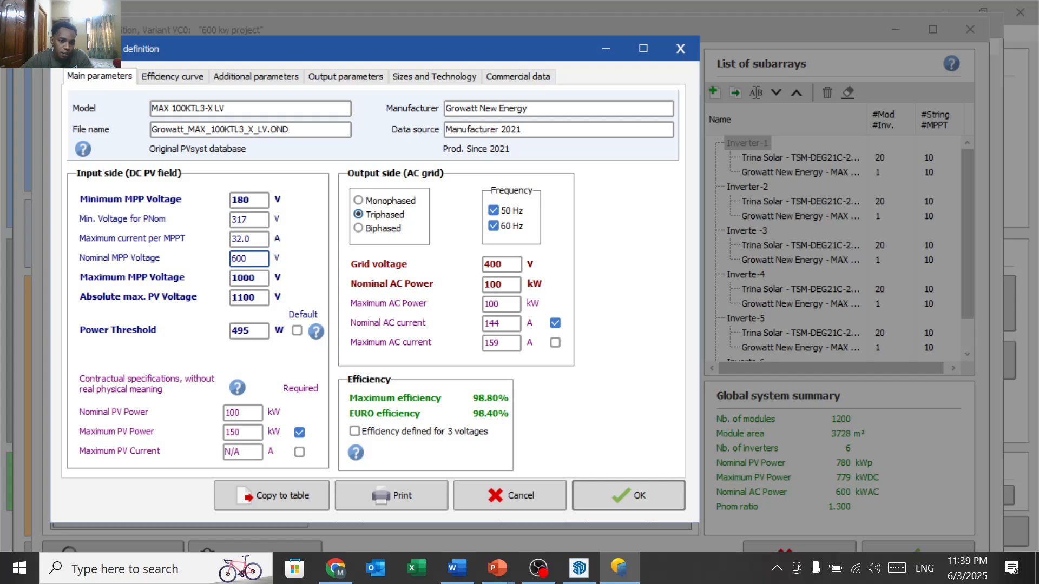
left_click(606, 495)
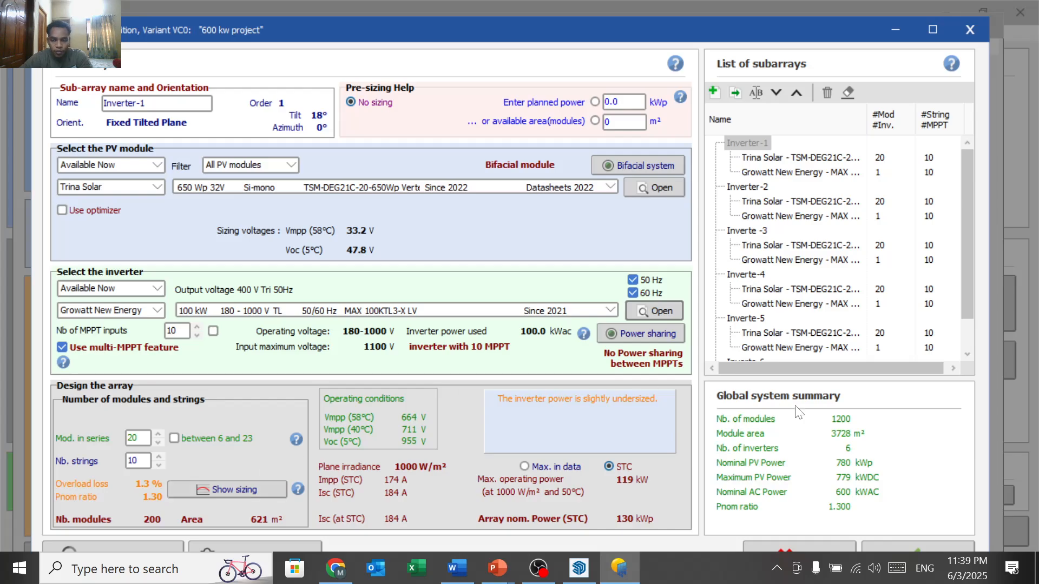
left_click(924, 543)
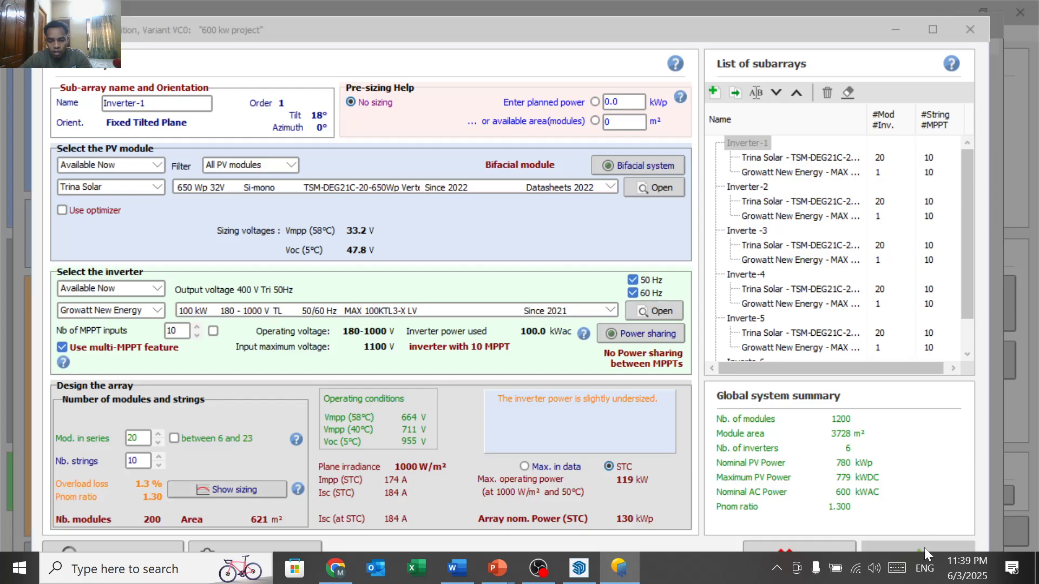
left_click(617, 351)
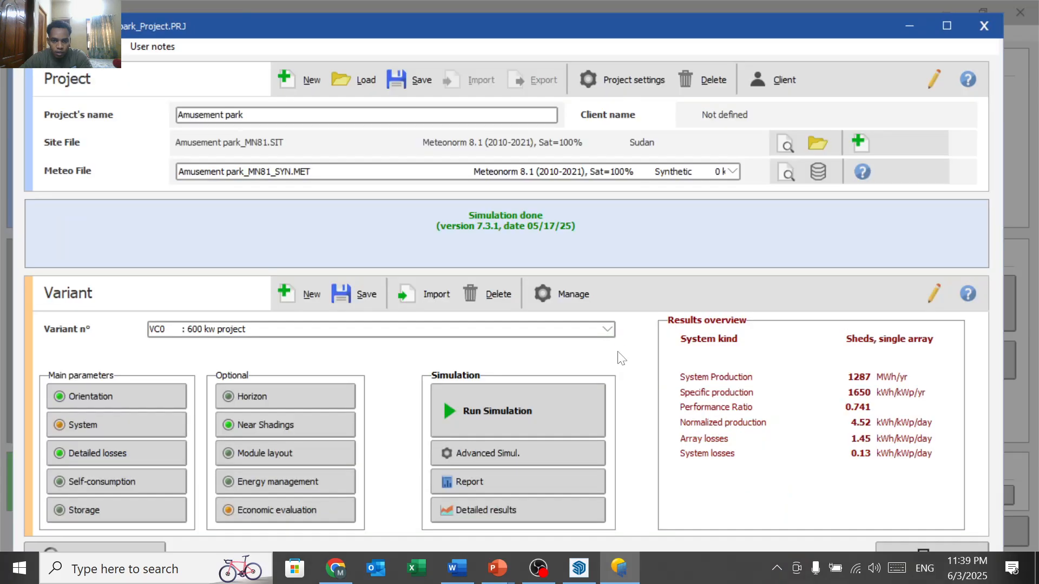
left_click(121, 453)
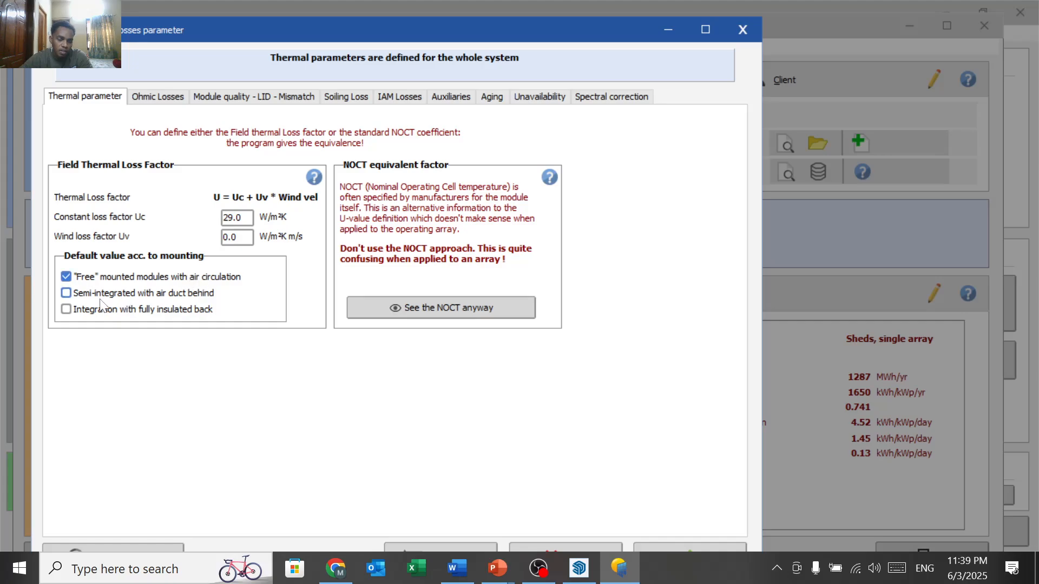
left_click(157, 98)
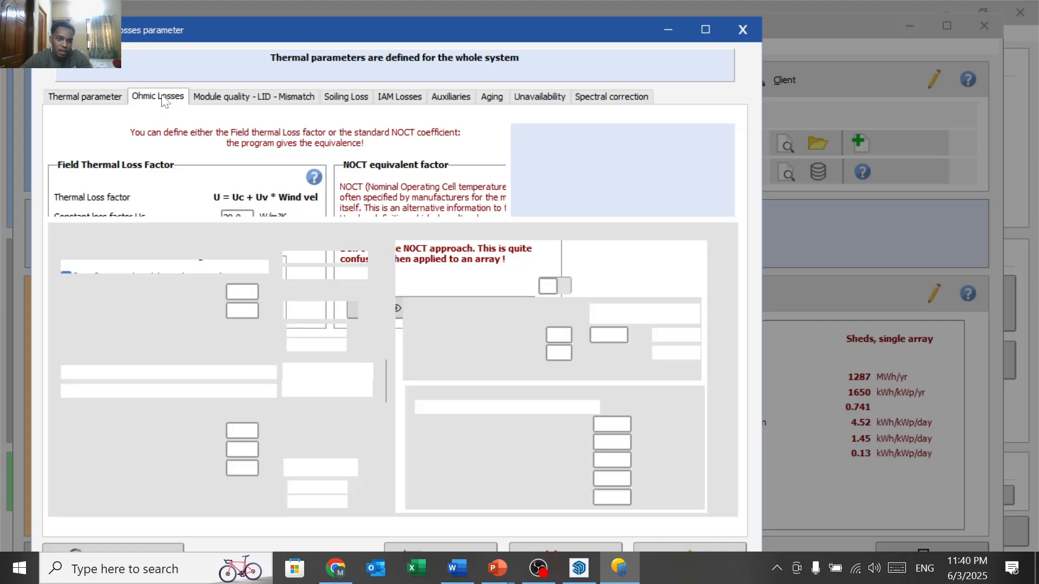
left_click(210, 99)
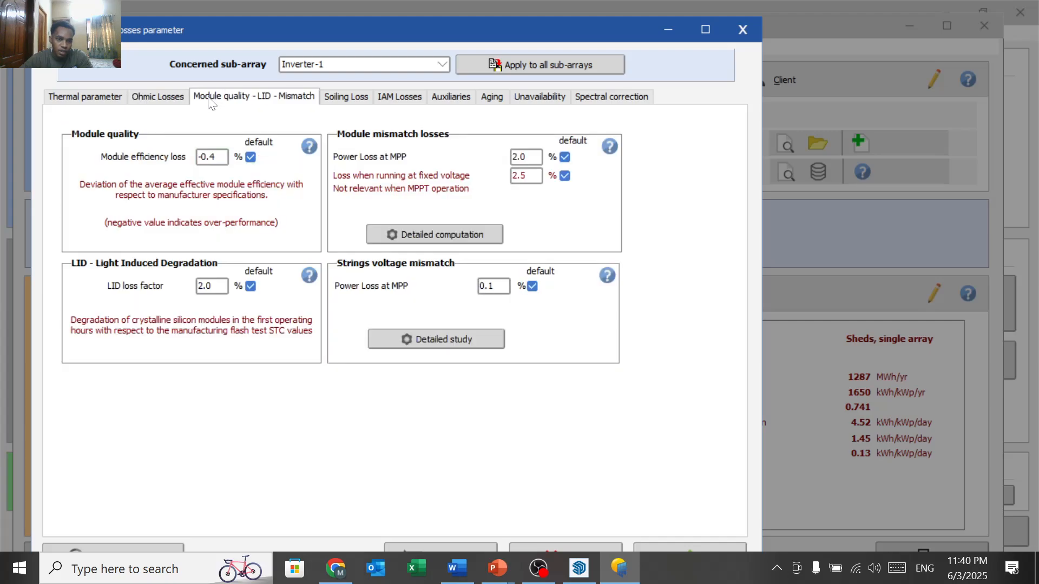
left_click(337, 107)
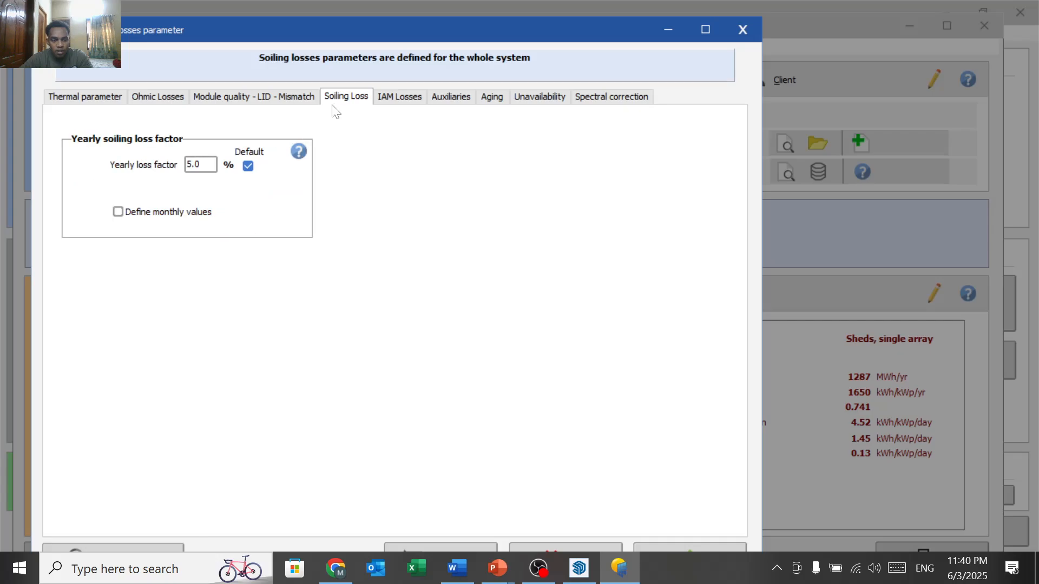
left_click(394, 102)
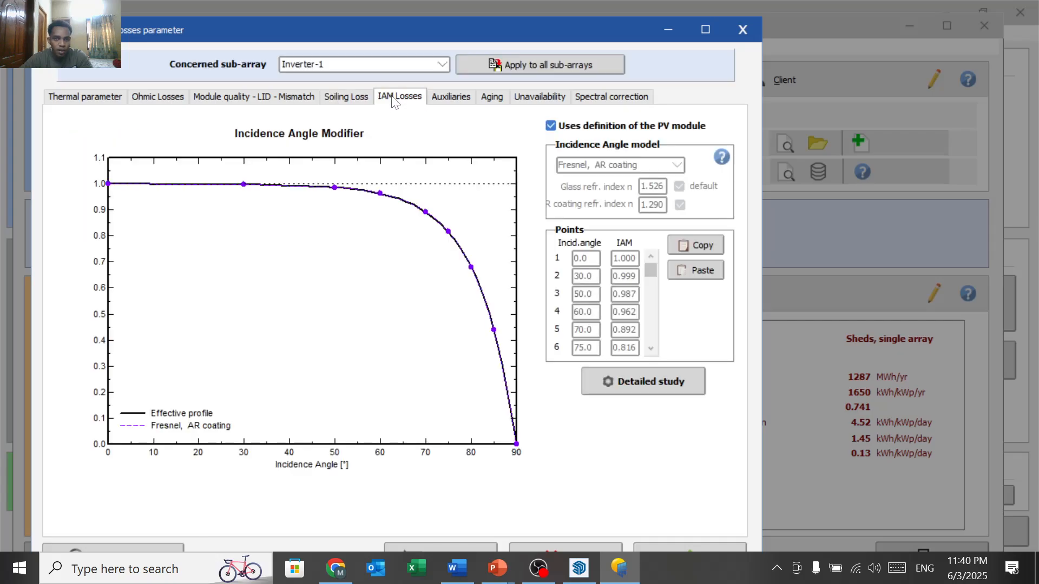
left_click(452, 97)
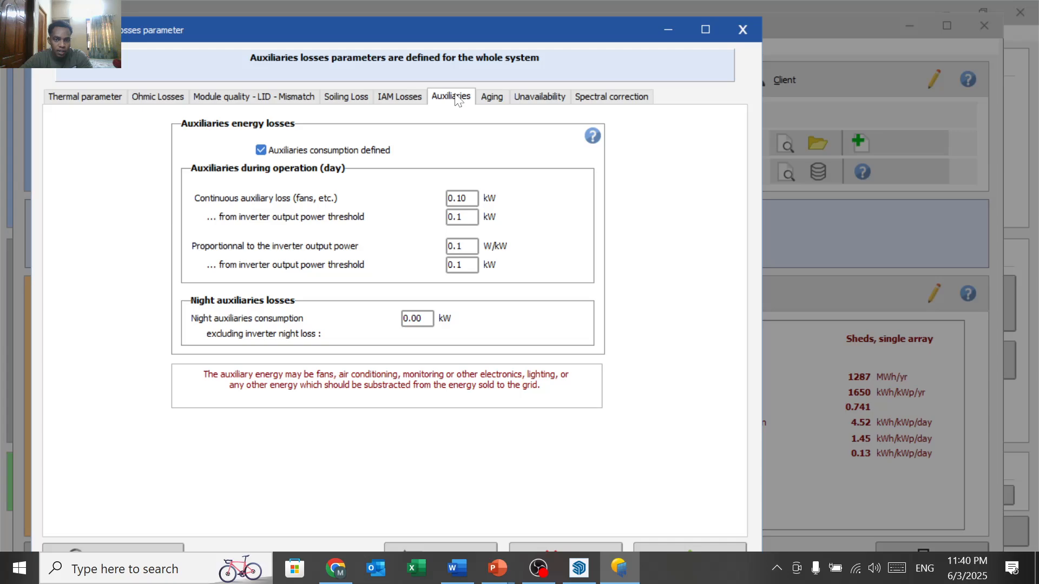
left_click(490, 97)
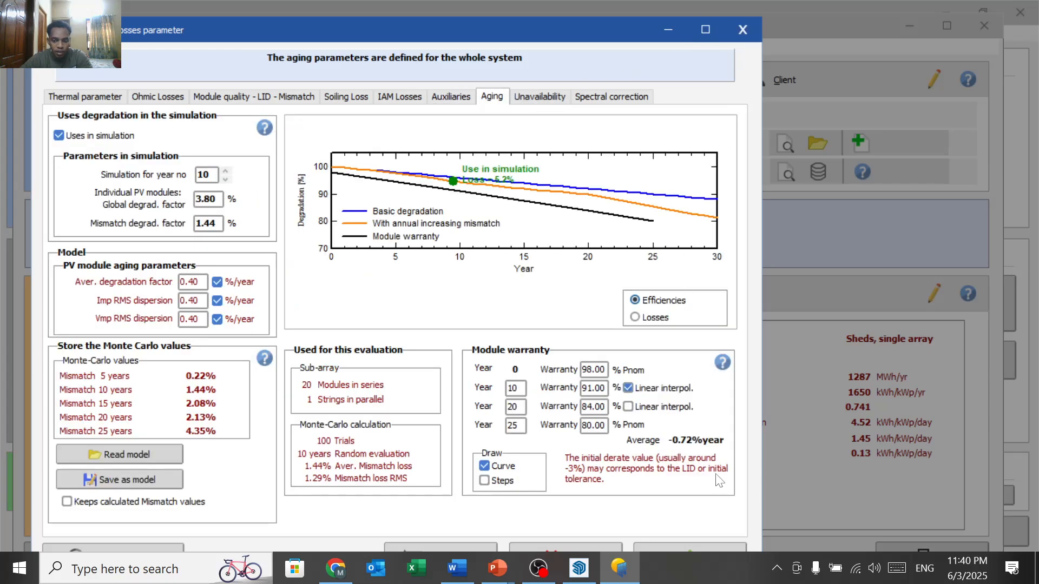
left_click(740, 36)
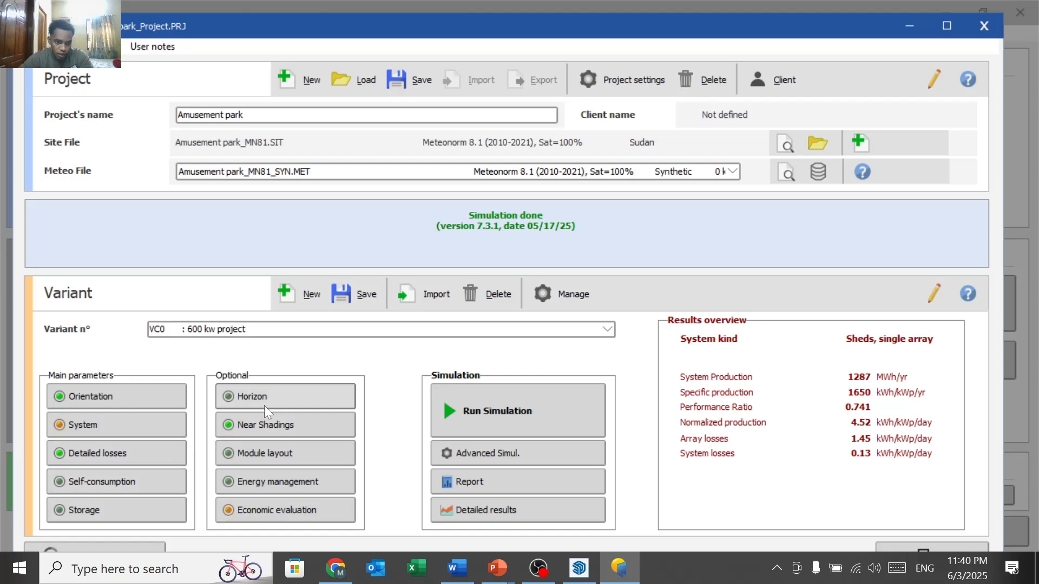
Step: Glance at the horizon line, then open the near shadings 3D scene construction
left_click(288, 400)
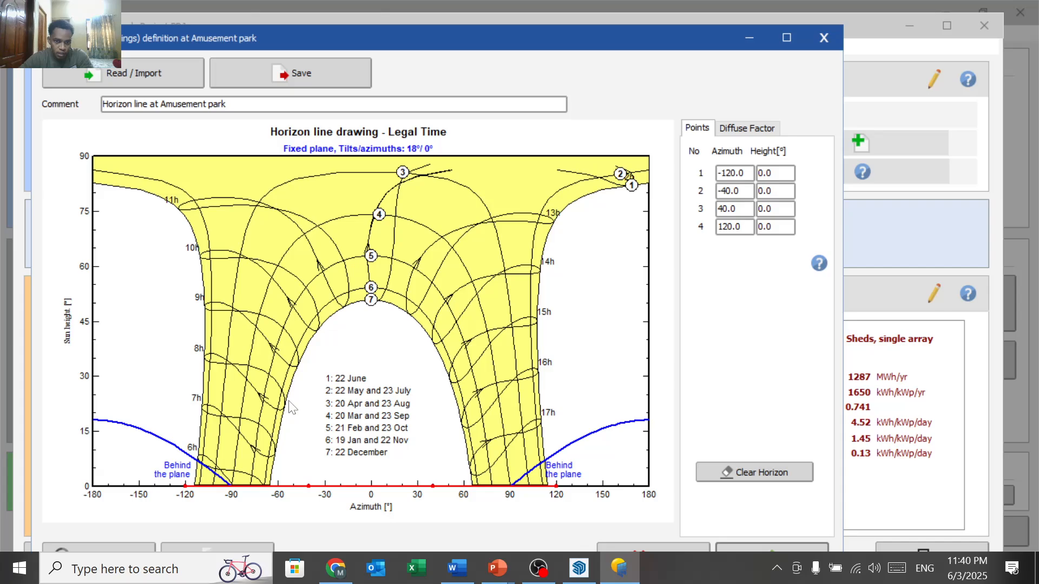
left_click(825, 39)
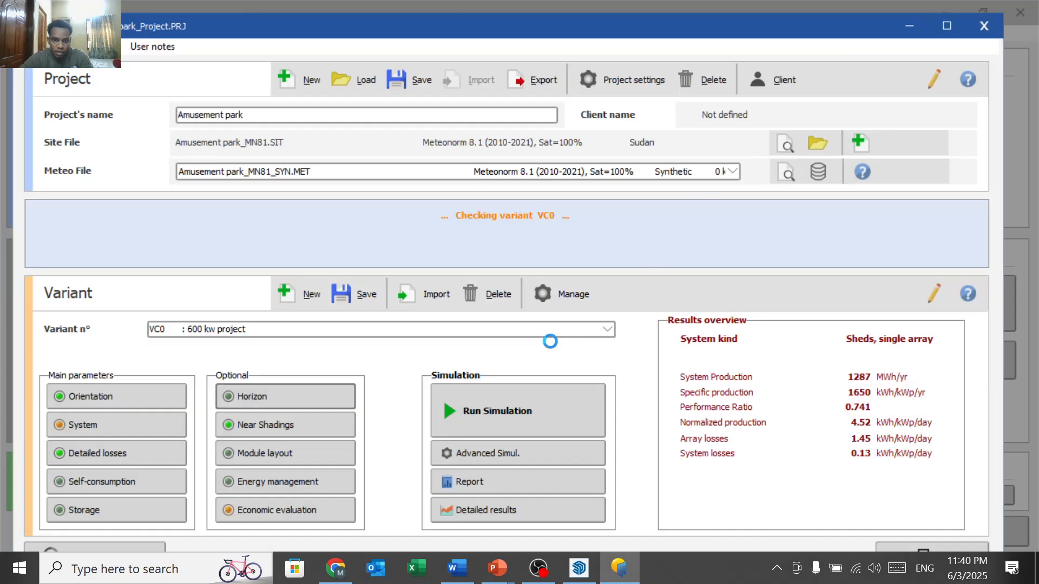
left_click(317, 433)
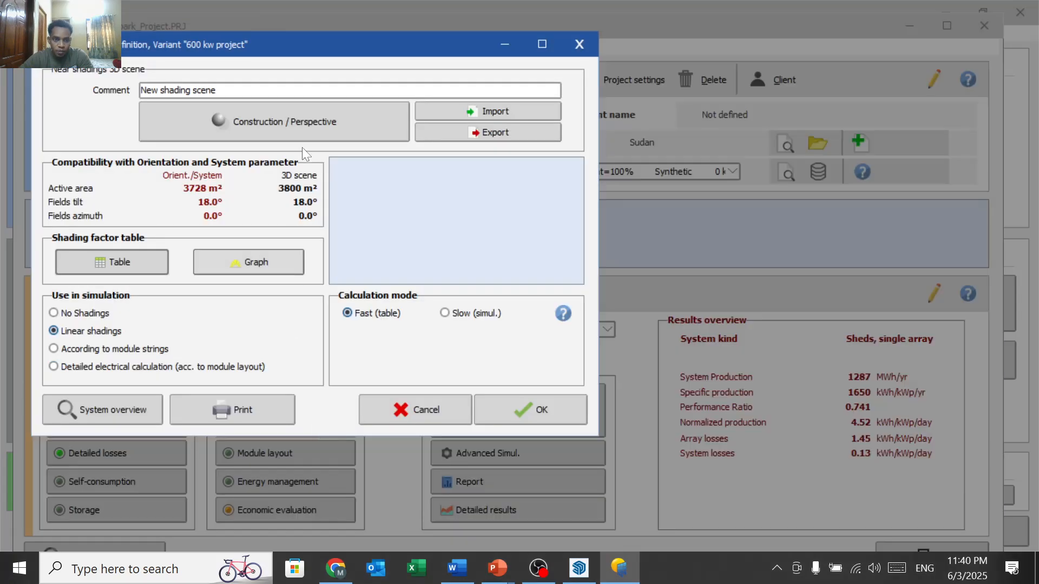
left_click(351, 122)
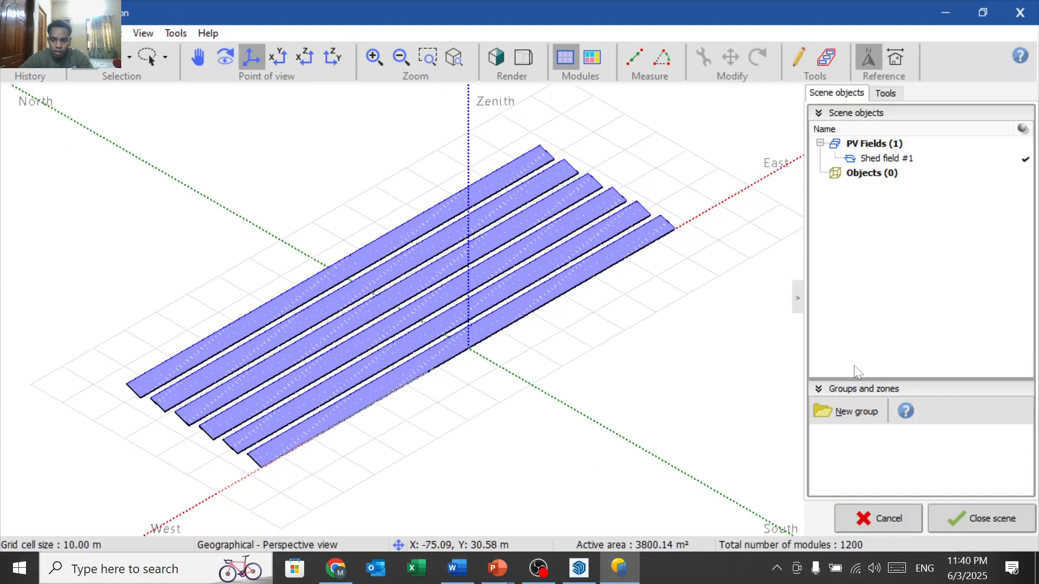
Step: Animate the 21 December shadings (0.3% beam loss) and centre the rows in view
left_click(885, 96)
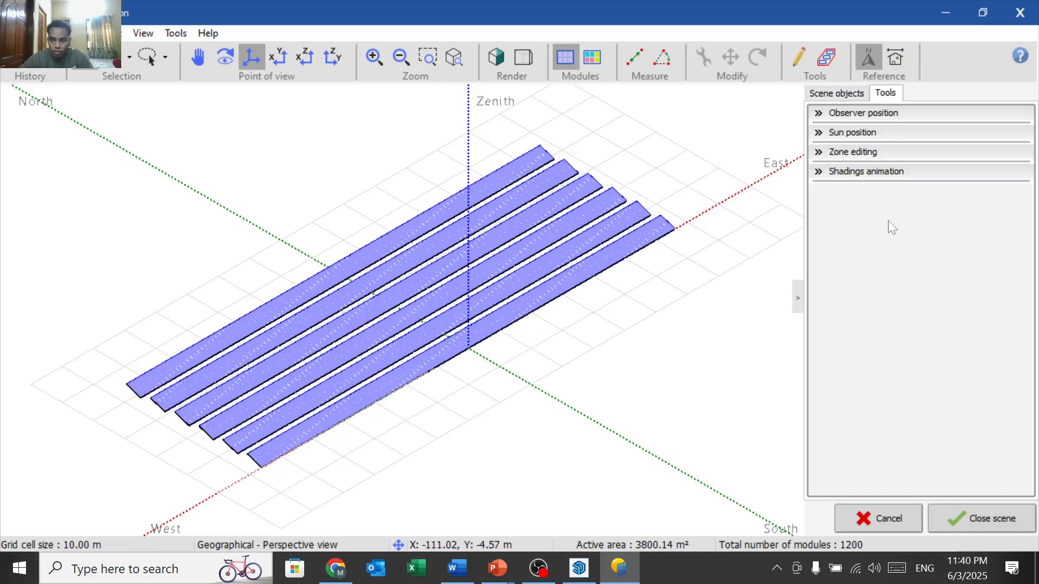
left_click(897, 176)
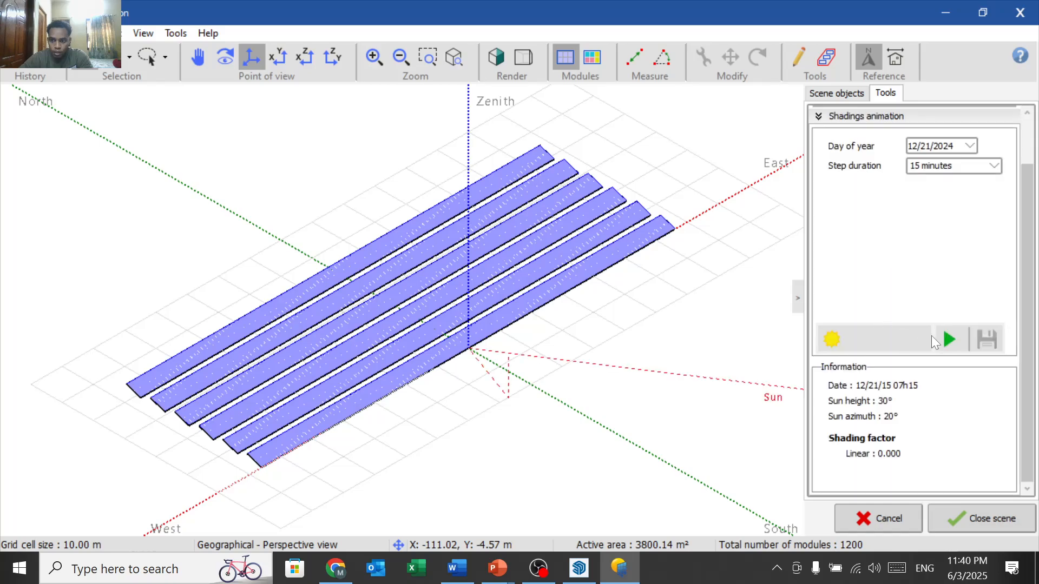
left_click(942, 340)
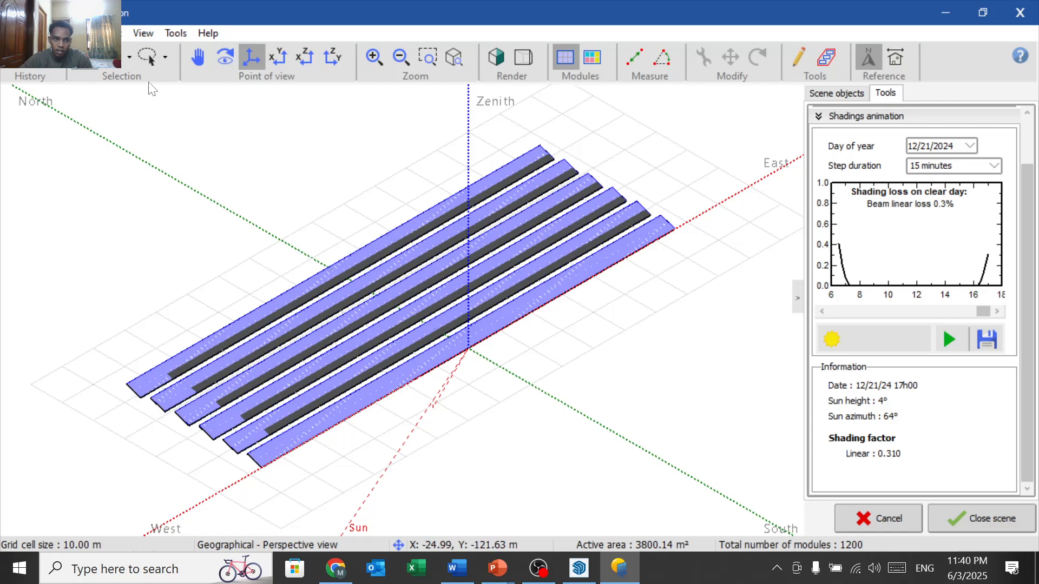
left_click(198, 56)
left_click_drag(362, 220, 420, 243)
scroll(485, 314, "up", 3)
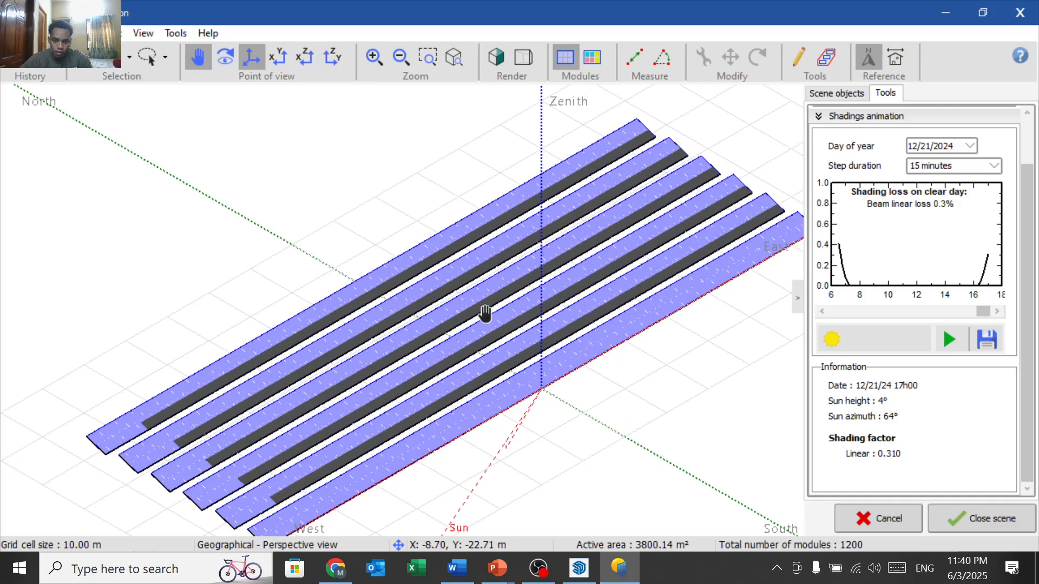
scroll(485, 314, "up", 2)
scroll(485, 314, "down", 5)
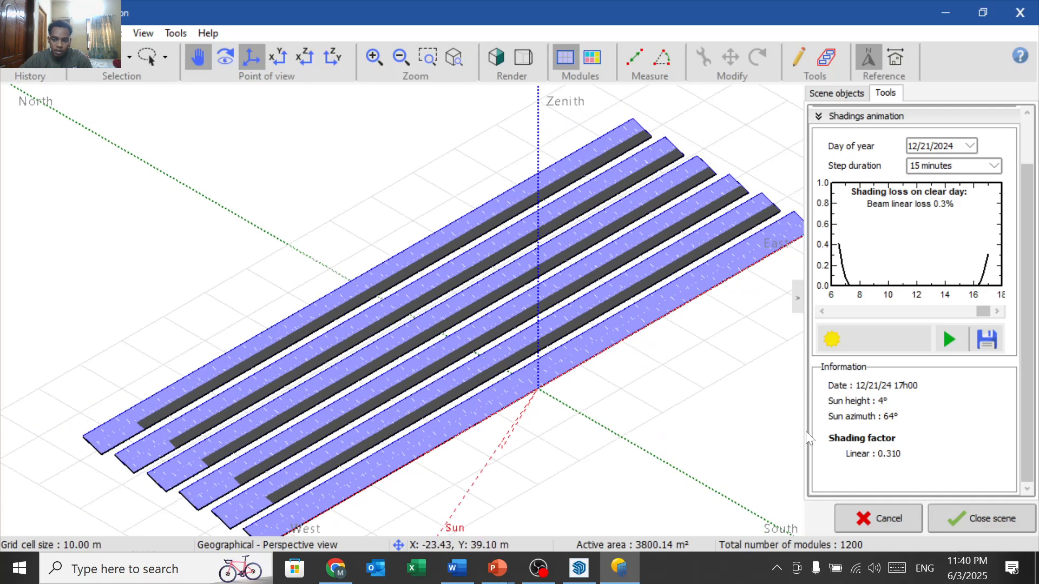
Step: Accept the near shading scene, check the module layout, then switch to SketchUp
left_click(953, 524)
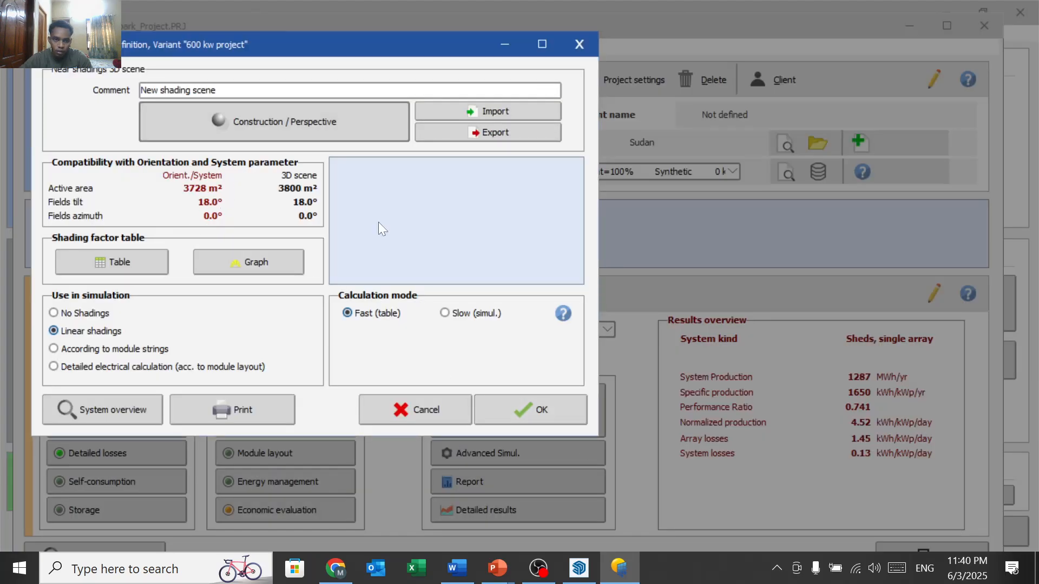
left_click(540, 405)
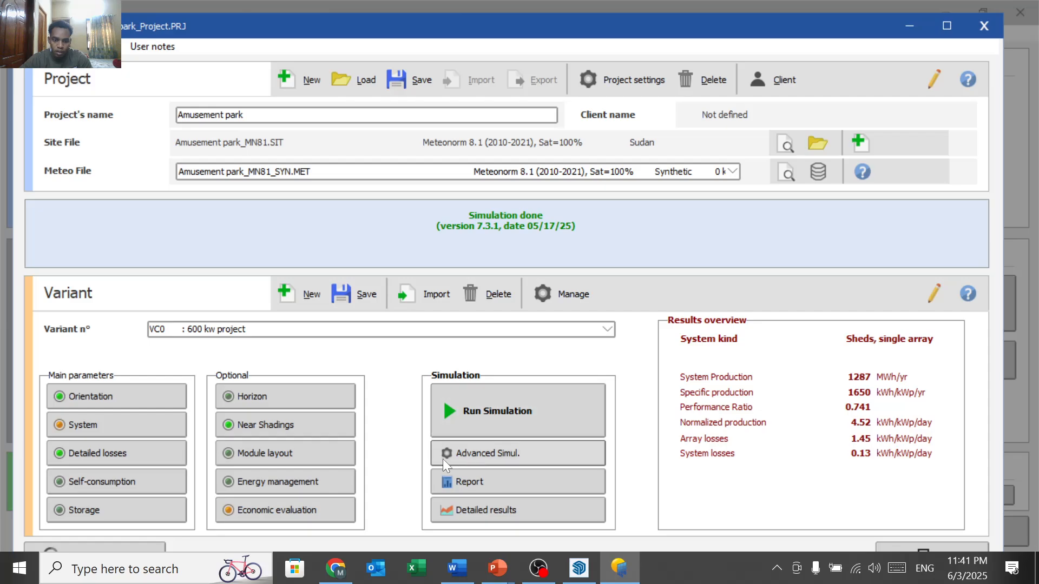
left_click(290, 454)
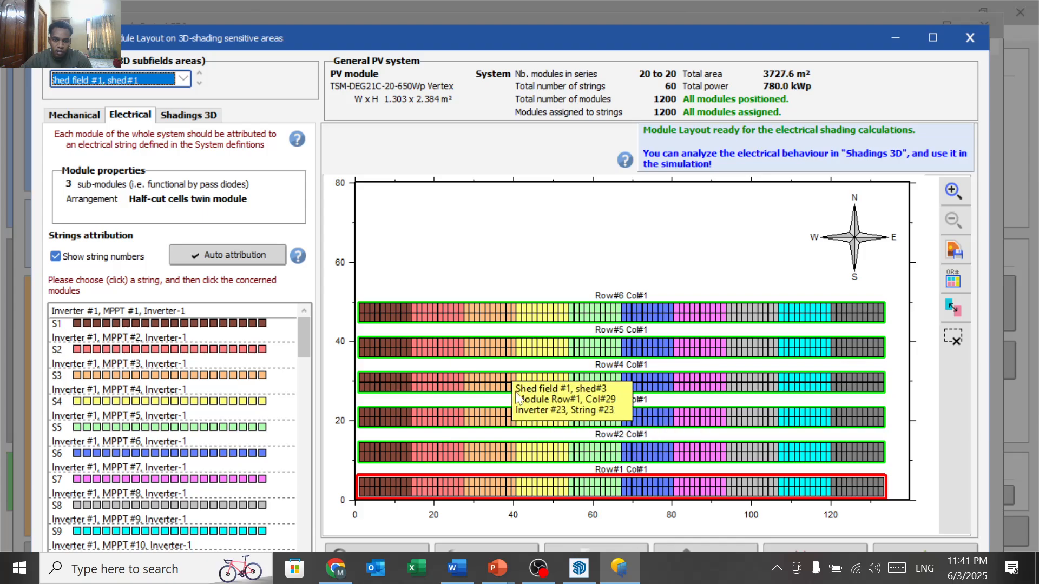
left_click(571, 567)
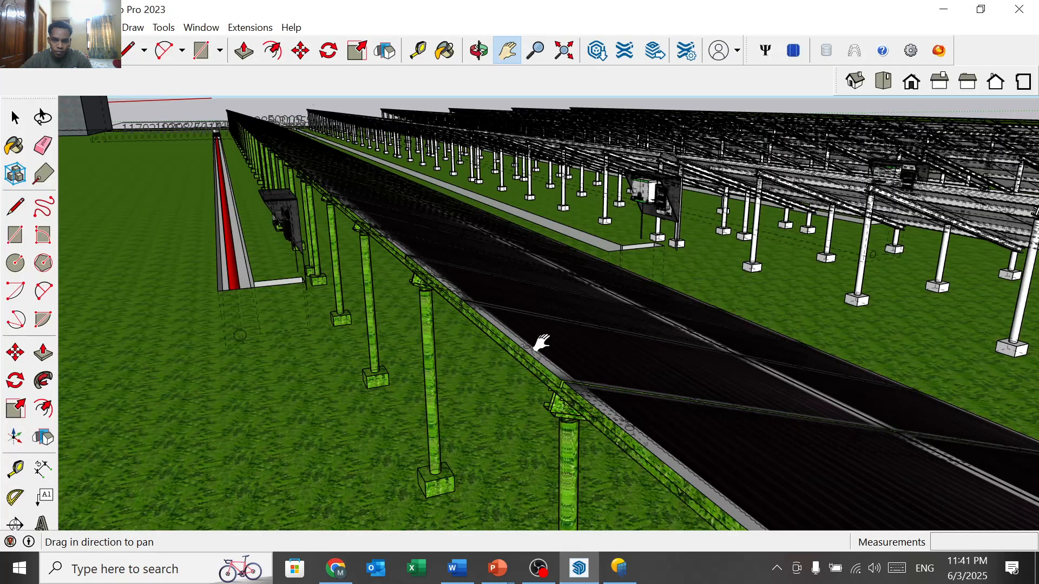
Step: Pan, zoom and orbit around the SketchUp panel rows and building, then return to PVsyst's Module Layout
scroll(540, 343, "down", 3)
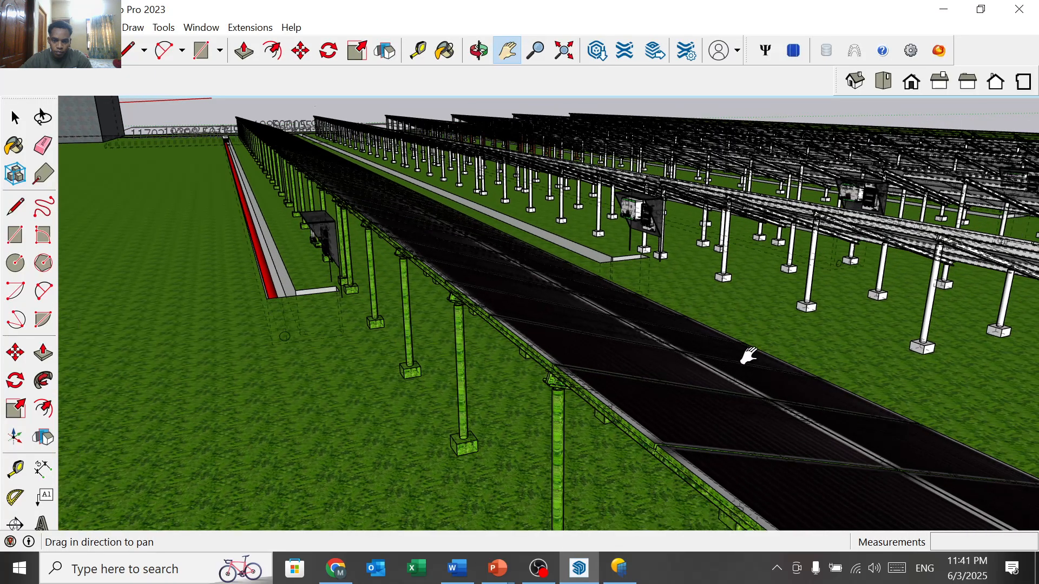
left_click_drag(748, 356, 515, 388)
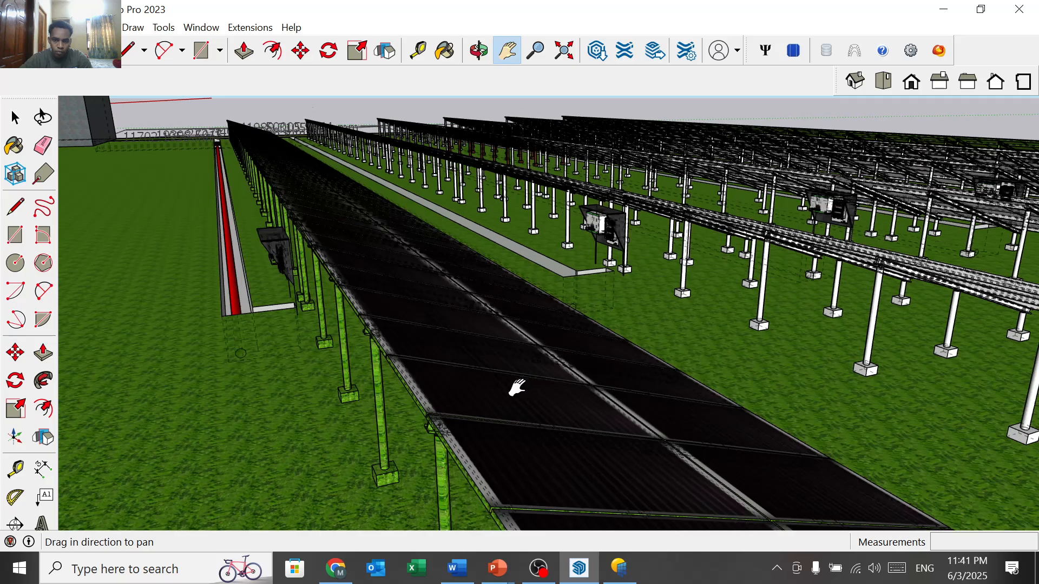
scroll(515, 387, "down", 5)
scroll(515, 387, "down", 6)
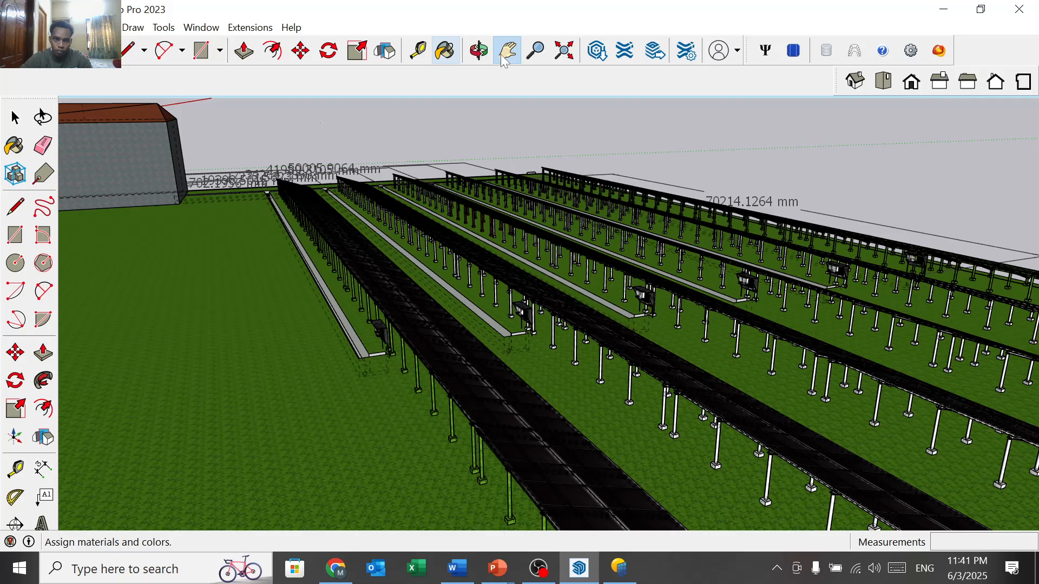
left_click(479, 51)
left_click_drag(675, 167, 539, 357)
scroll(540, 357, "down", 3)
mouse_move(550, 398)
left_mouse_down()
mouse_move(464, 404)
mouse_move(531, 394)
left_mouse_up()
scroll(521, 396, "down", 3)
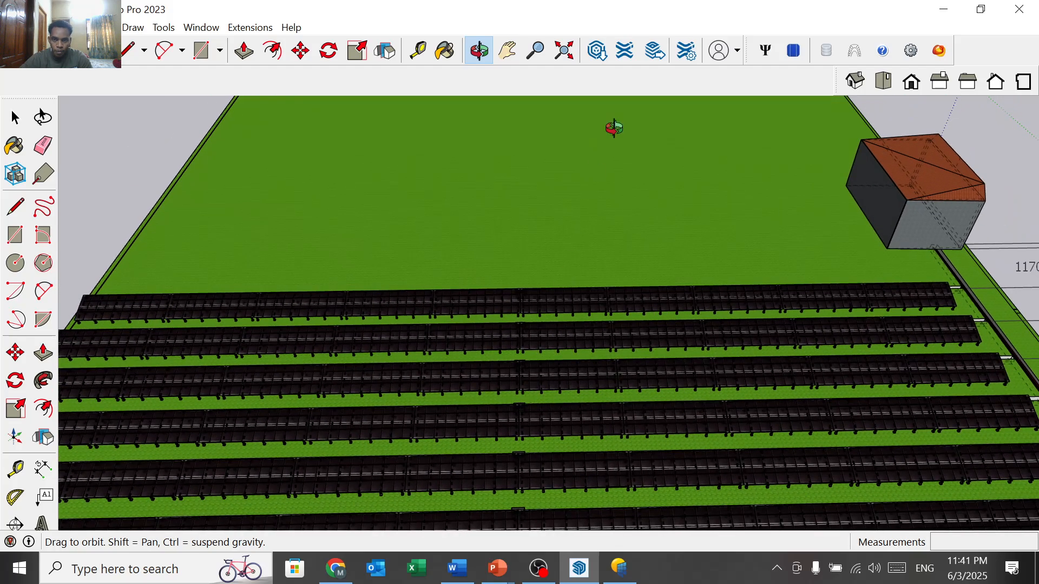
left_click(618, 575)
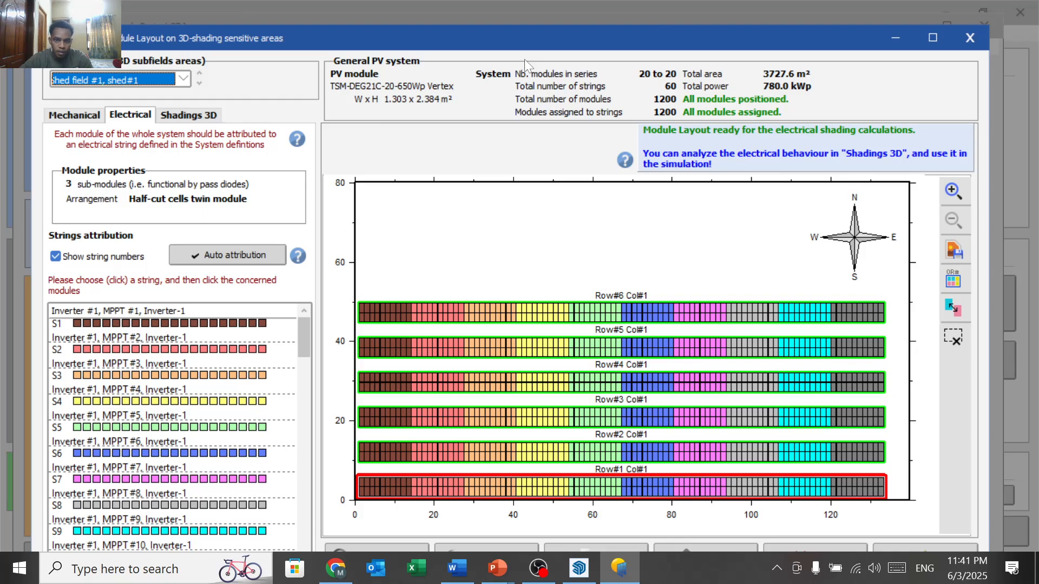
Step: Close Module Layout and re-run the simulation, giving 1290 MWh/yr and PR 0.742
left_click(970, 46)
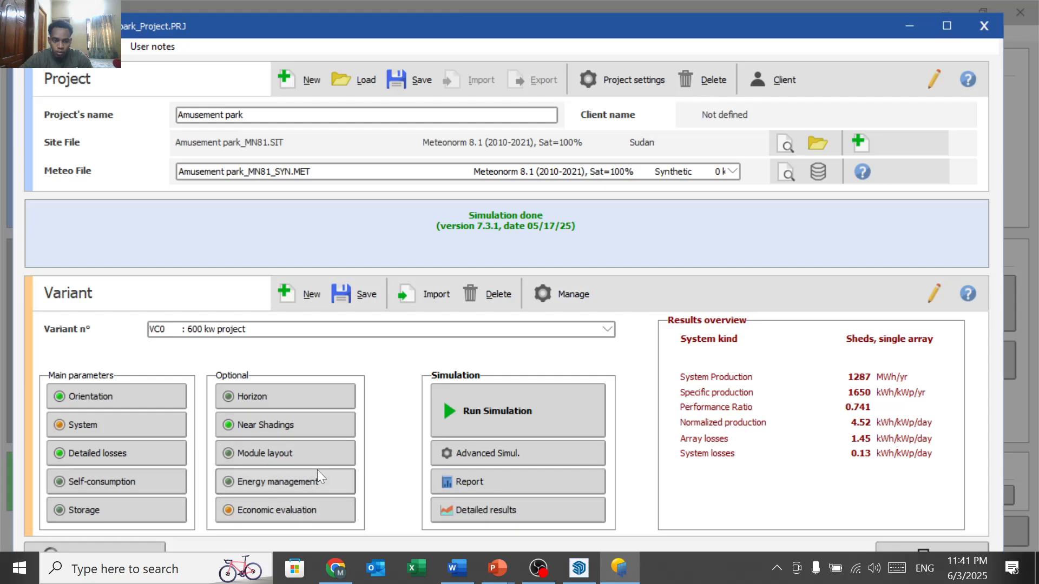
left_click(526, 403)
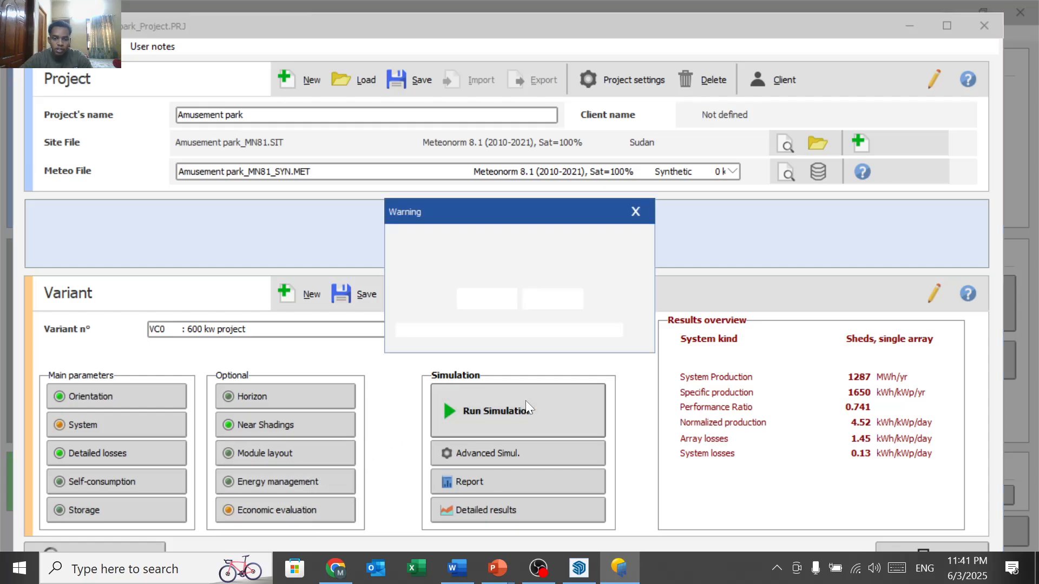
left_click(503, 300)
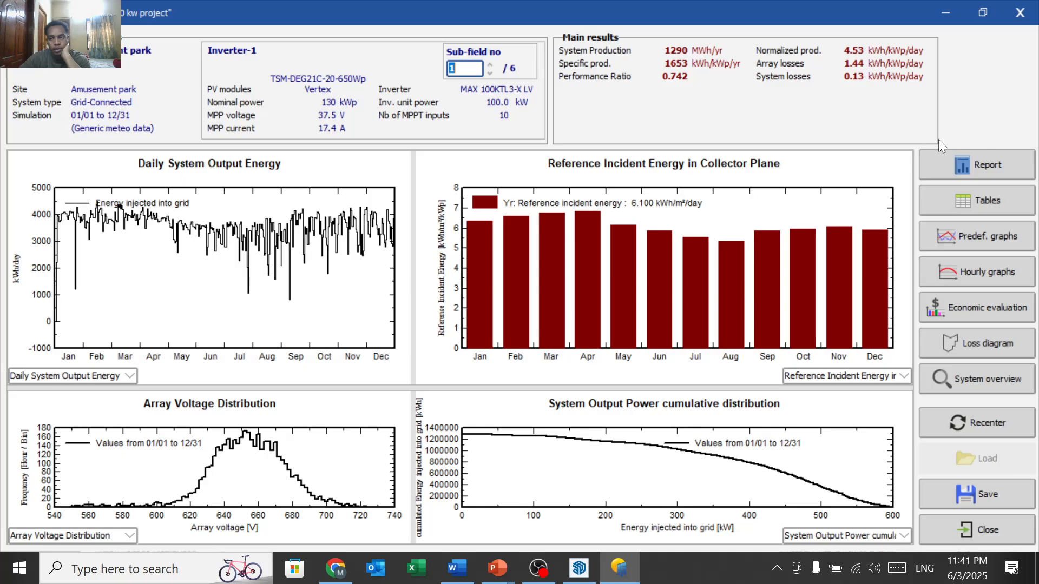
Step: Generate the simulation report from the results window
left_click(953, 153)
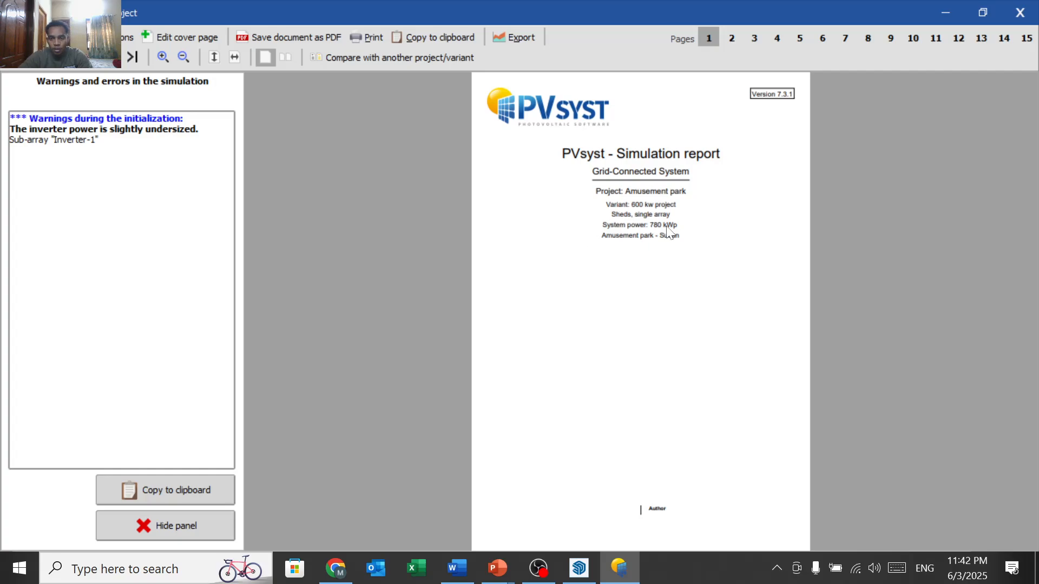
Step: Scroll through the report's summary and array characteristics pages
scroll(669, 233, "up", 1)
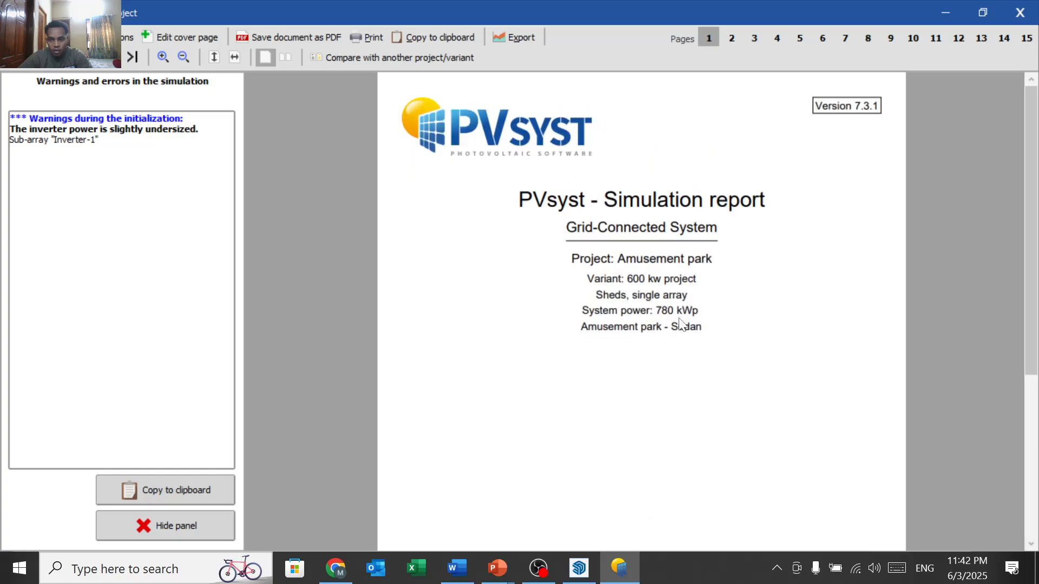
scroll(680, 323, "down", 10)
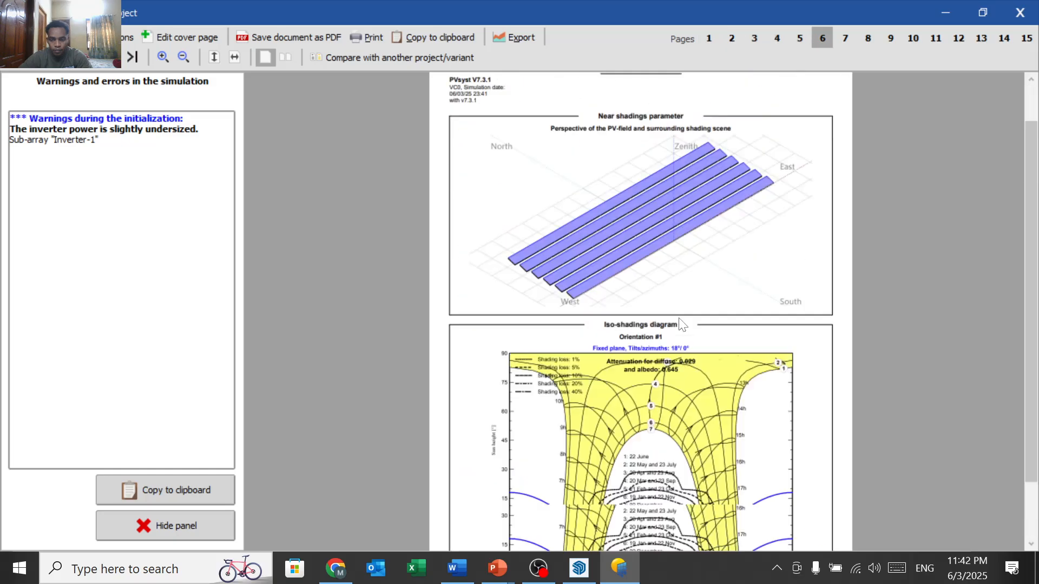
scroll(680, 324, "up", 8)
scroll(681, 324, "down", 5)
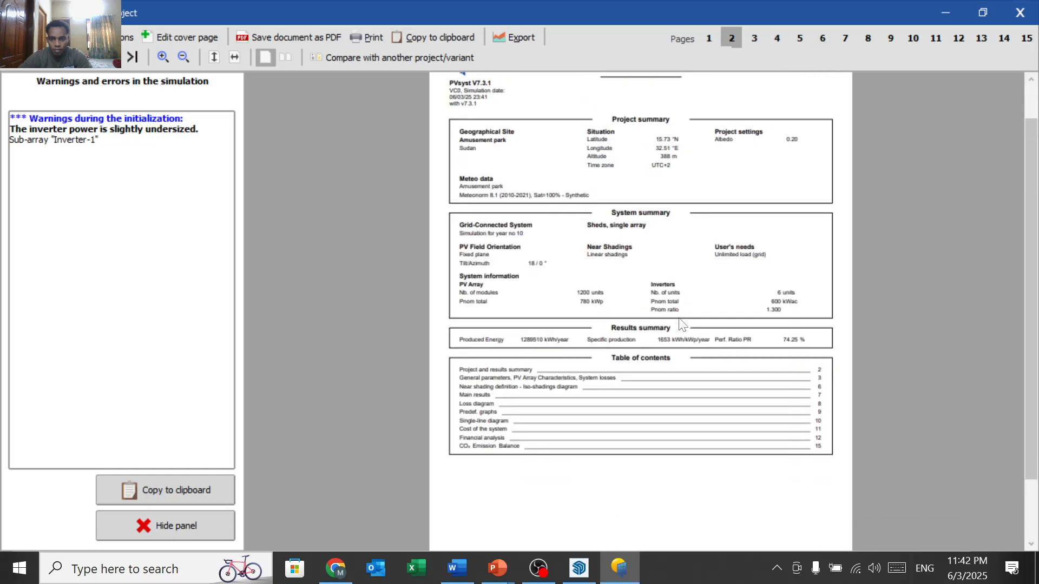
scroll(680, 324, "down", 6)
scroll(679, 318, "up", 3)
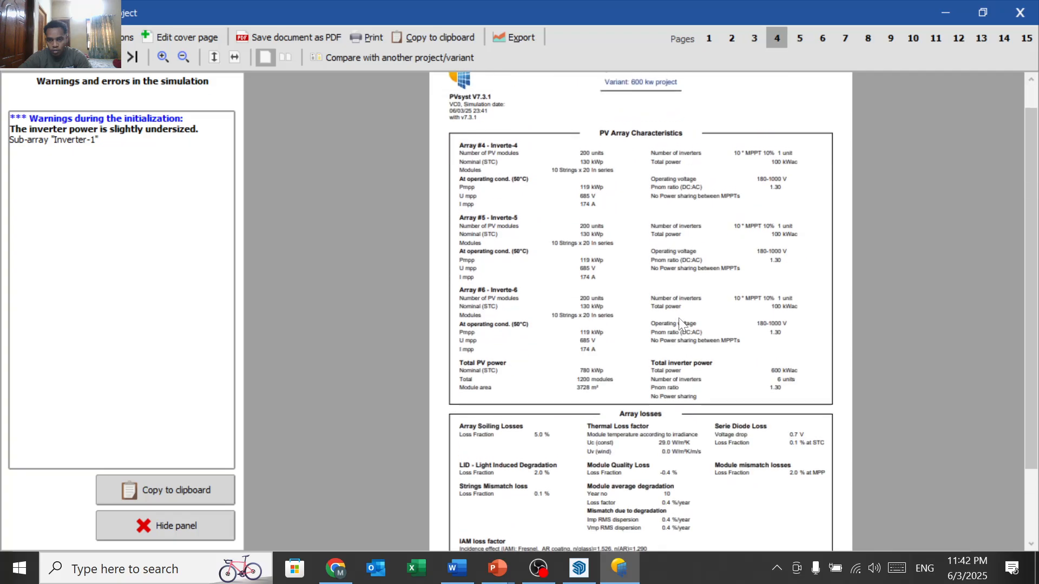
scroll(679, 317, "down", 6)
scroll(678, 317, "up", 1)
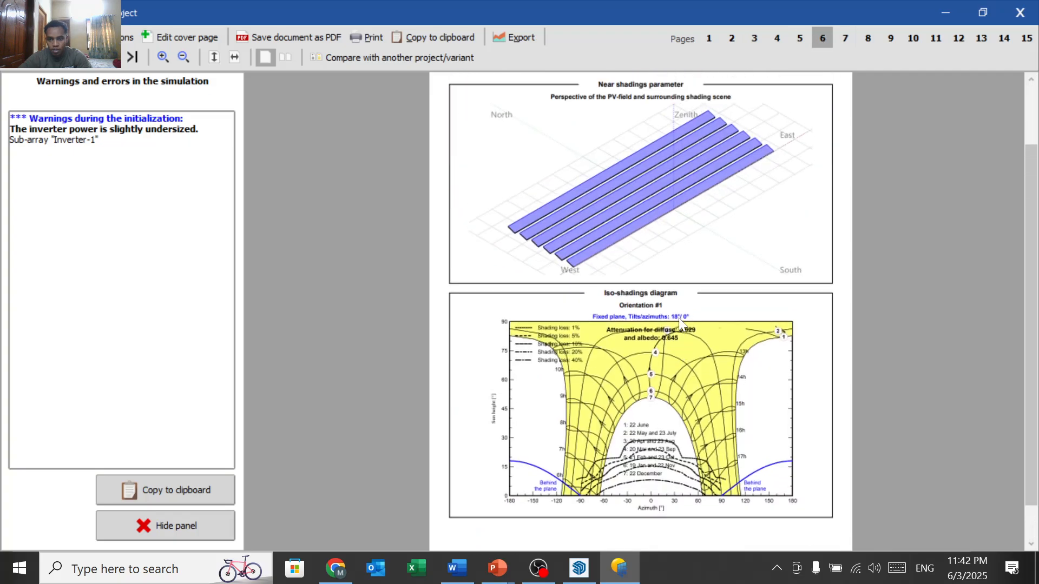
scroll(640, 317, "up", 1)
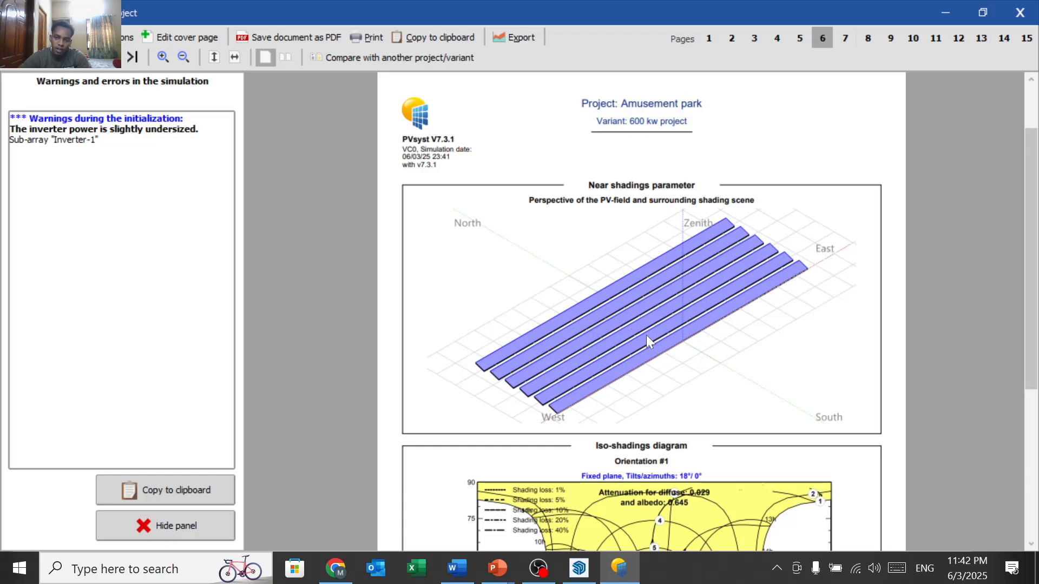
scroll(646, 335, "down", 5)
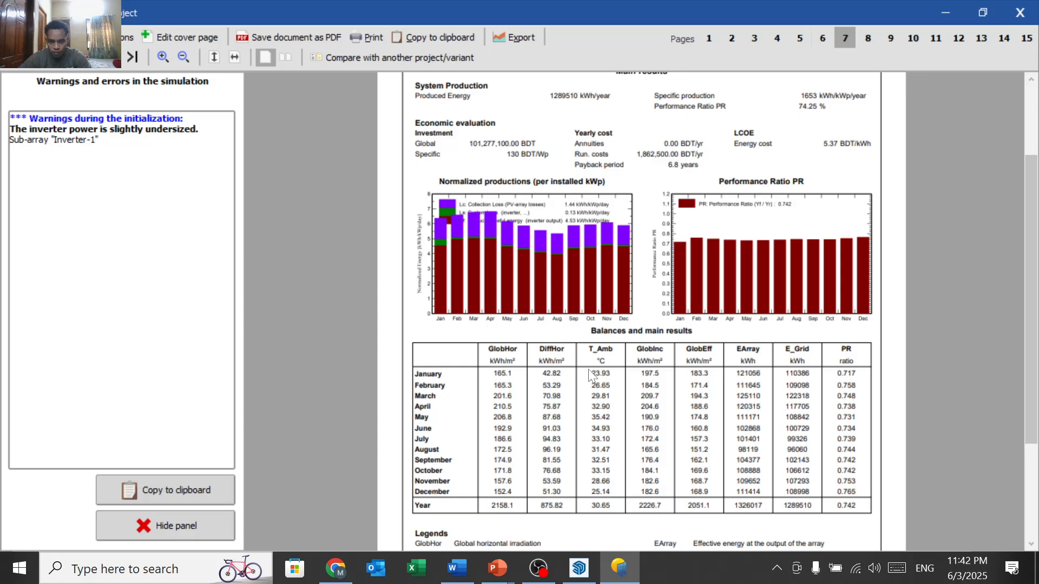
Step: Continue through the shading and balance pages to the page 8 loss diagram (2158 kWh/m²)
scroll(513, 420, "down", 2)
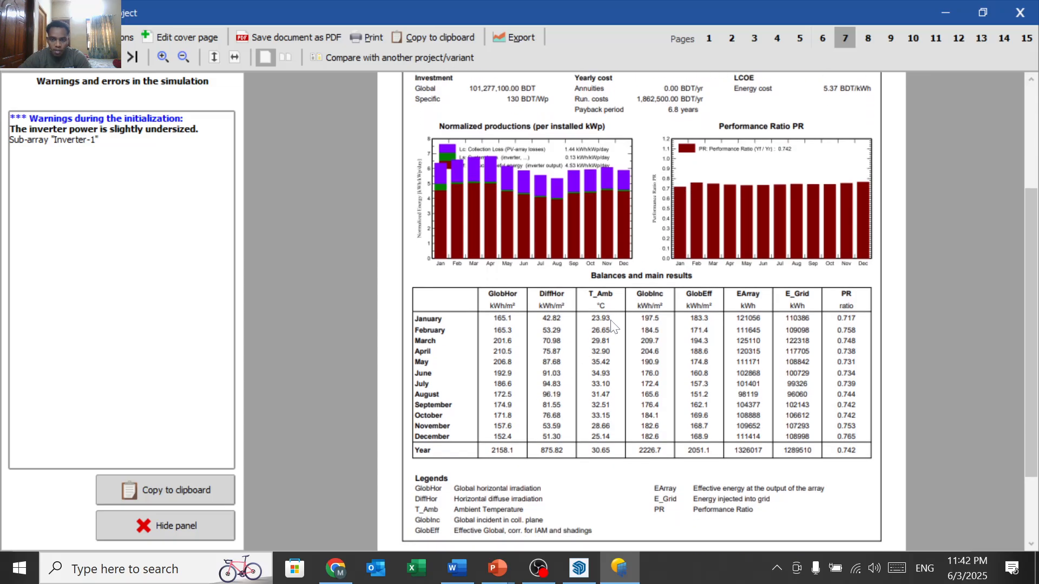
scroll(581, 373, "down", 3)
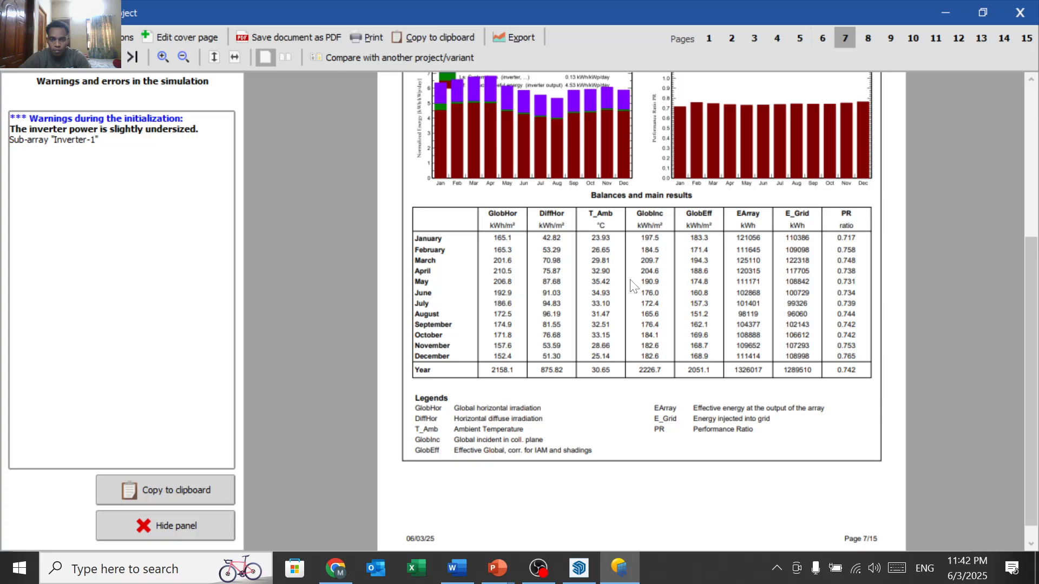
scroll(630, 285, "down", 5)
scroll(630, 285, "up", 3)
scroll(630, 286, "up", 3)
scroll(632, 285, "down", 3)
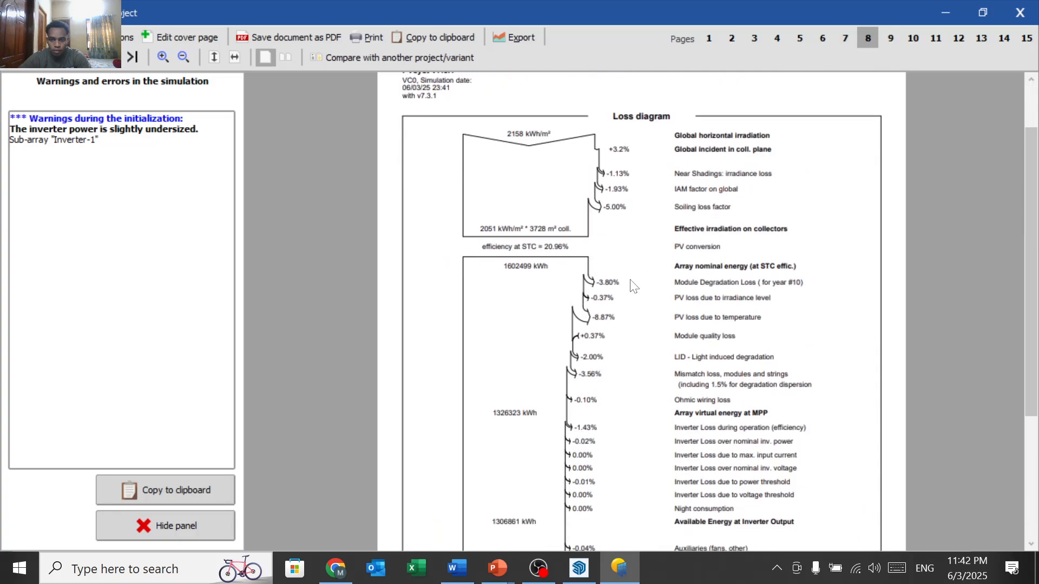
scroll(633, 285, "down", 1)
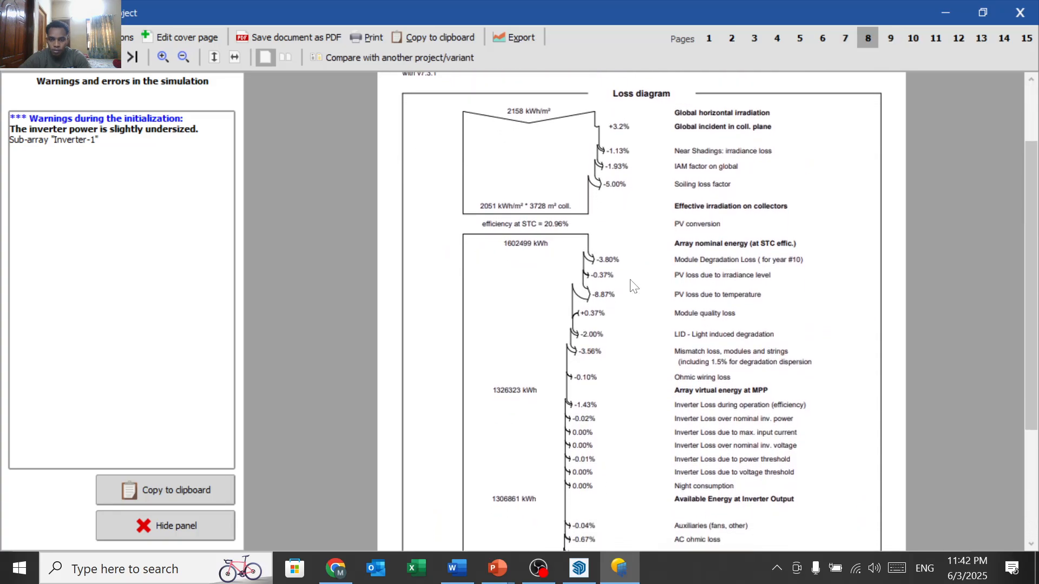
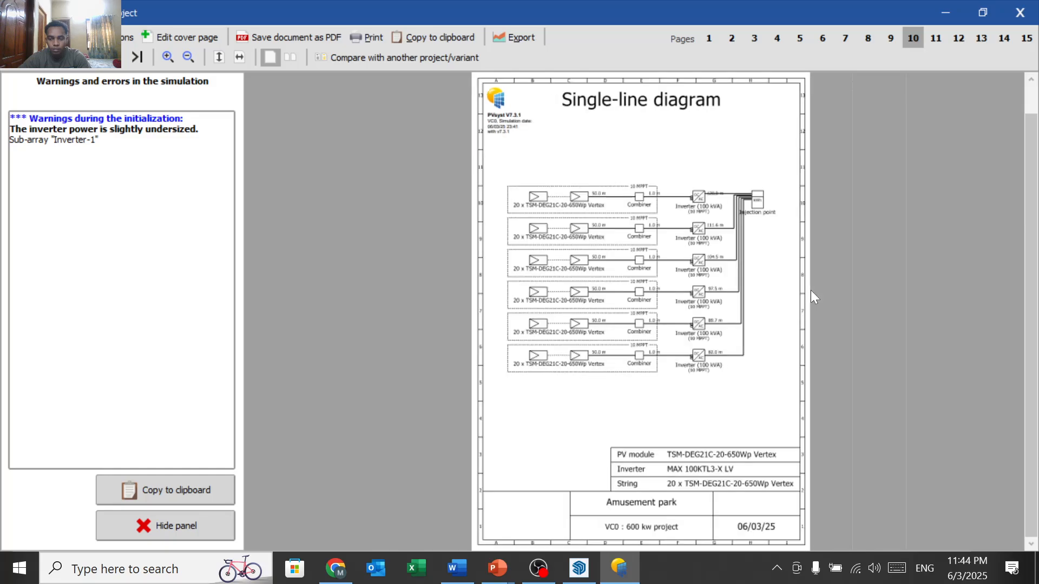
Step: Scroll through report pages 10–15, from the financial analysis and cashflow chart to the CO₂ balance (12056.8 tCO₂ saved)
scroll(810, 290, "down", 5)
scroll(810, 290, "up", 4)
scroll(722, 292, "down", 4)
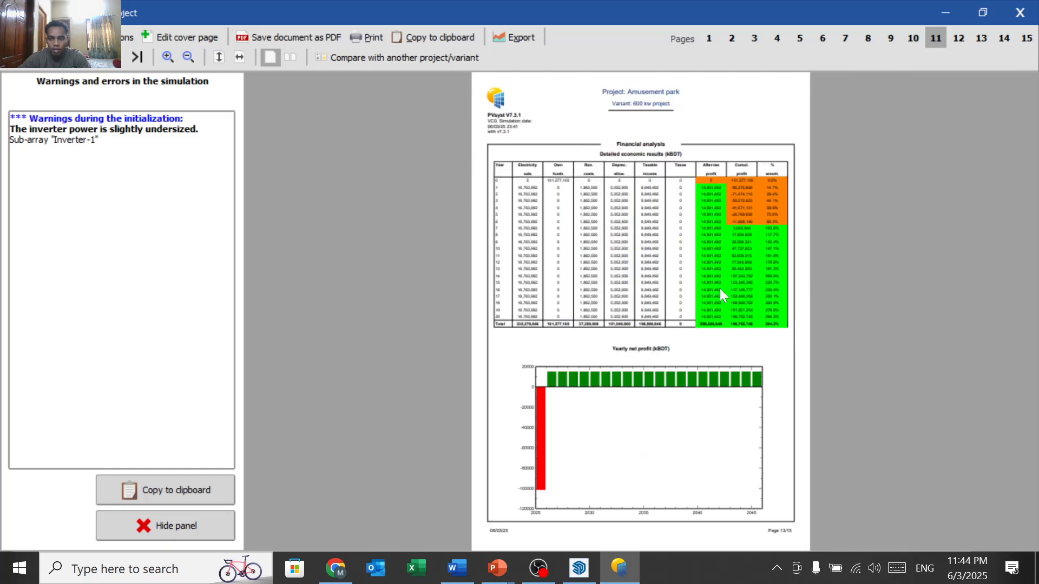
scroll(722, 292, "up", 3)
scroll(723, 296, "down", 3)
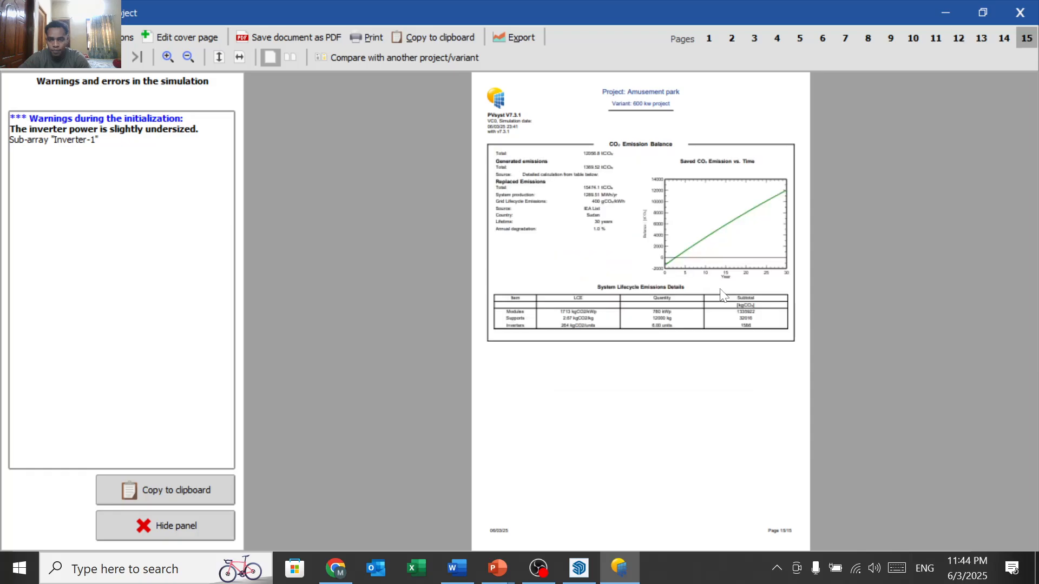
scroll(722, 296, "up", 1)
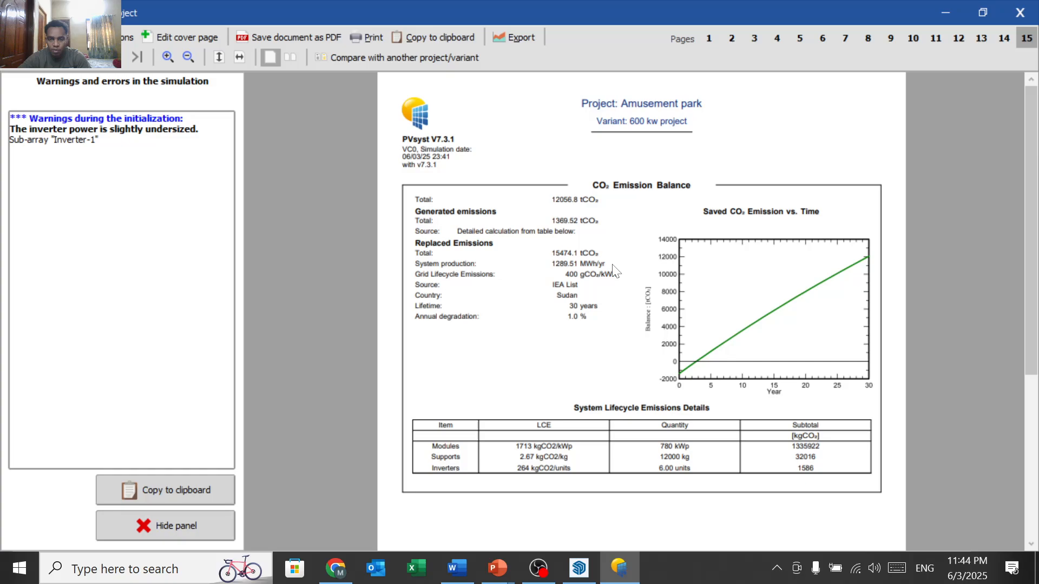
scroll(614, 271, "up", 10)
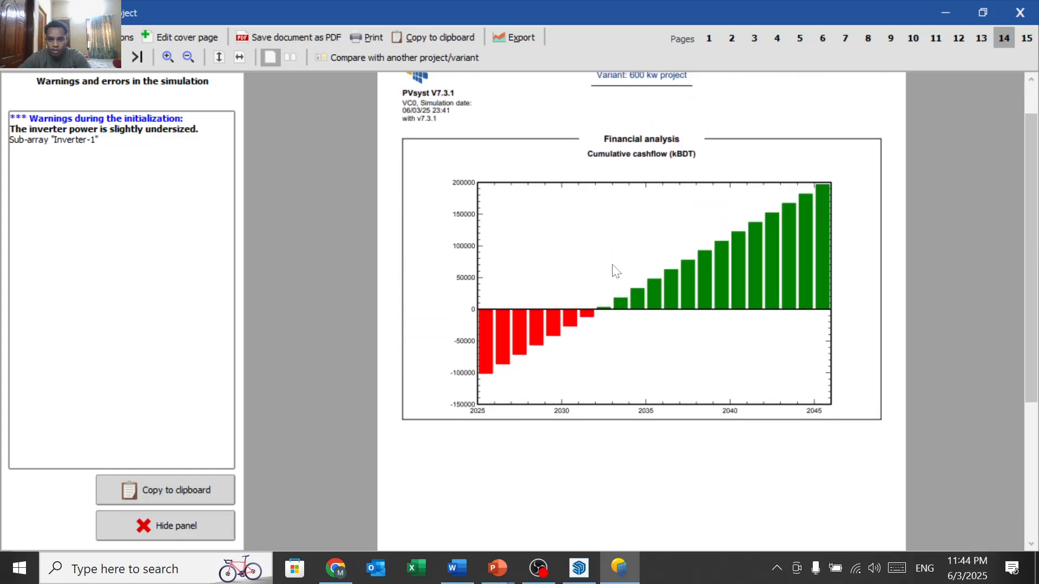
scroll(614, 271, "up", 8)
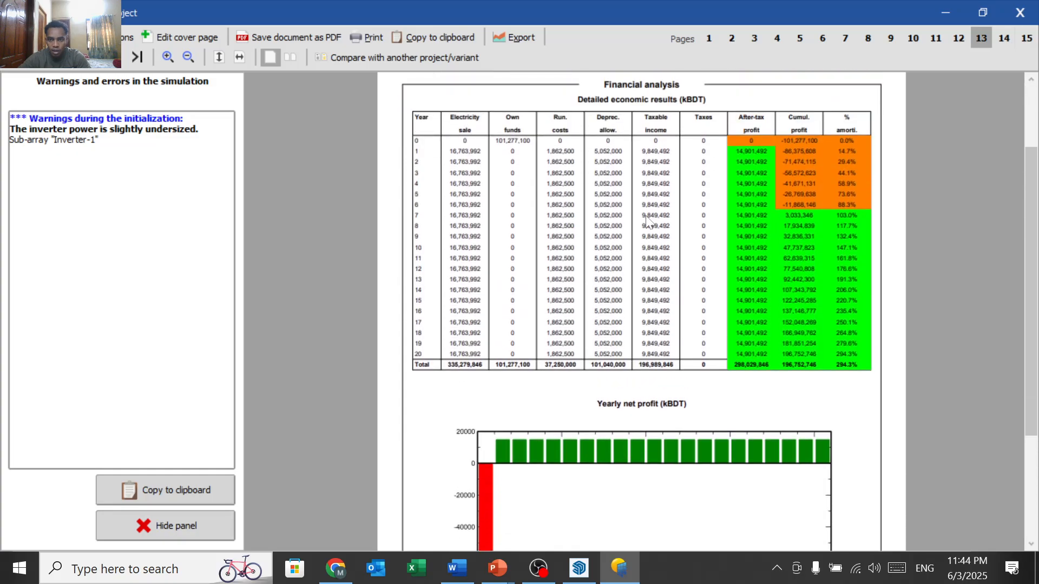
scroll(648, 222, "up", 4)
scroll(592, 331, "down", 8)
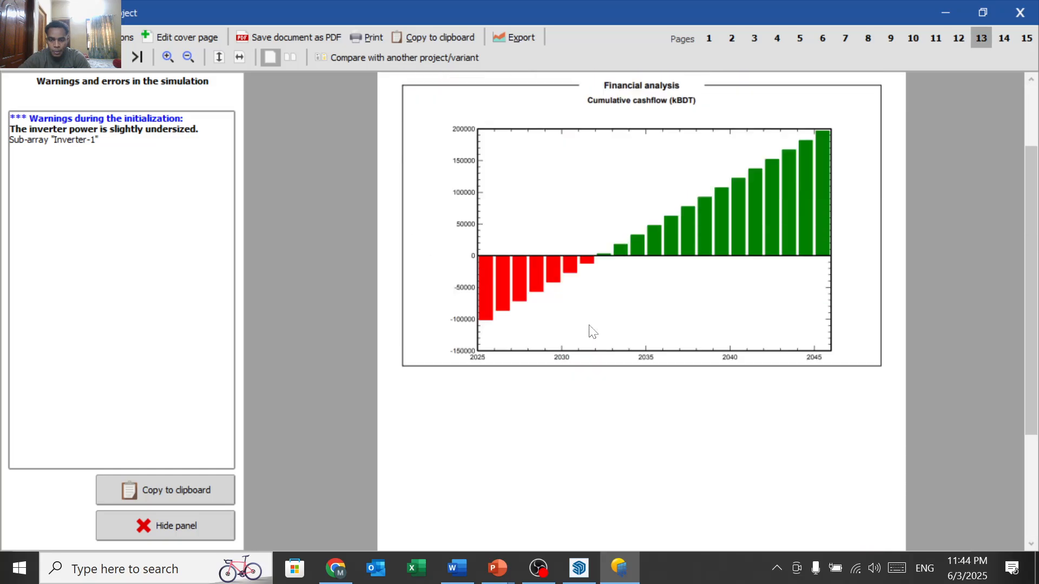
scroll(592, 331, "up", 6)
scroll(591, 331, "down", 3)
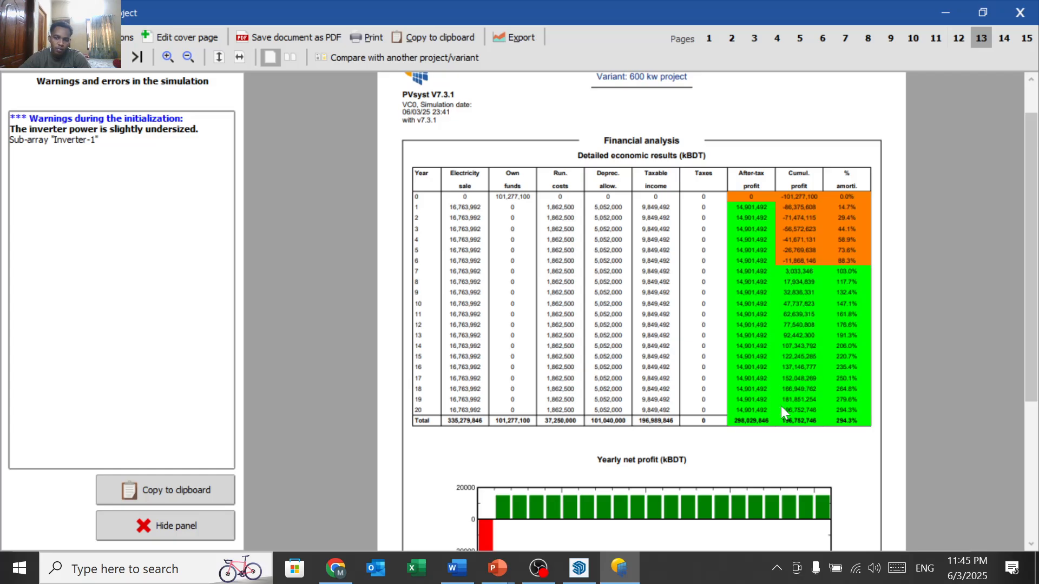
scroll(782, 407, "down", 15)
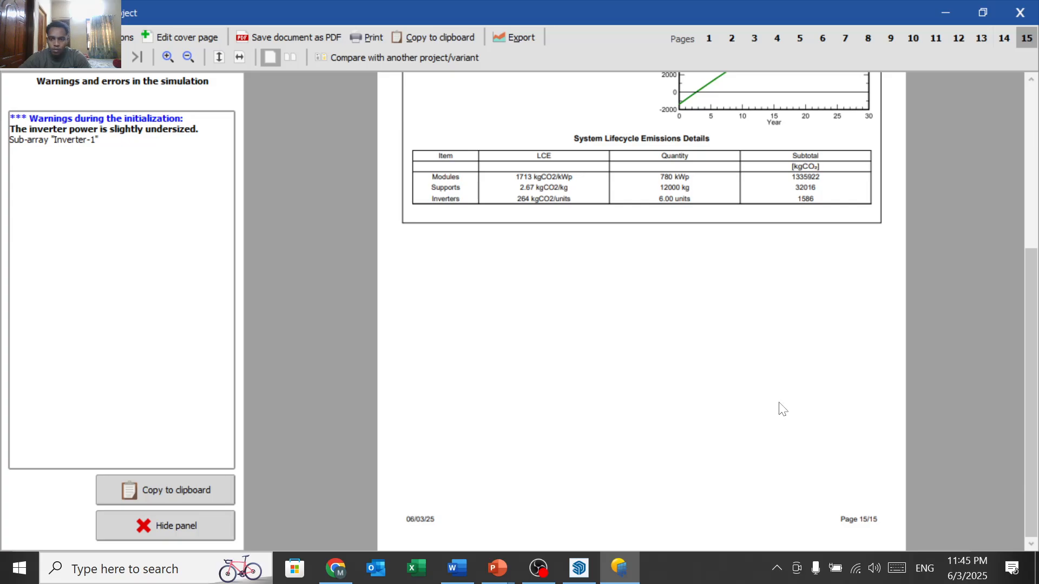
scroll(758, 352, "up", 3)
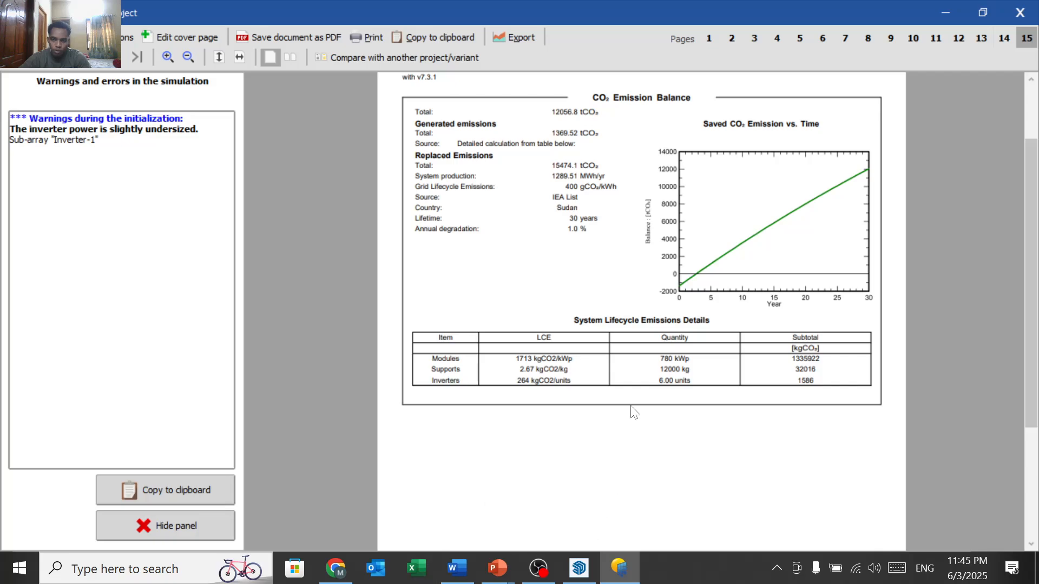
Step: Minimize the PVsyst report and SketchUp to reveal the desktop
left_click(957, 8)
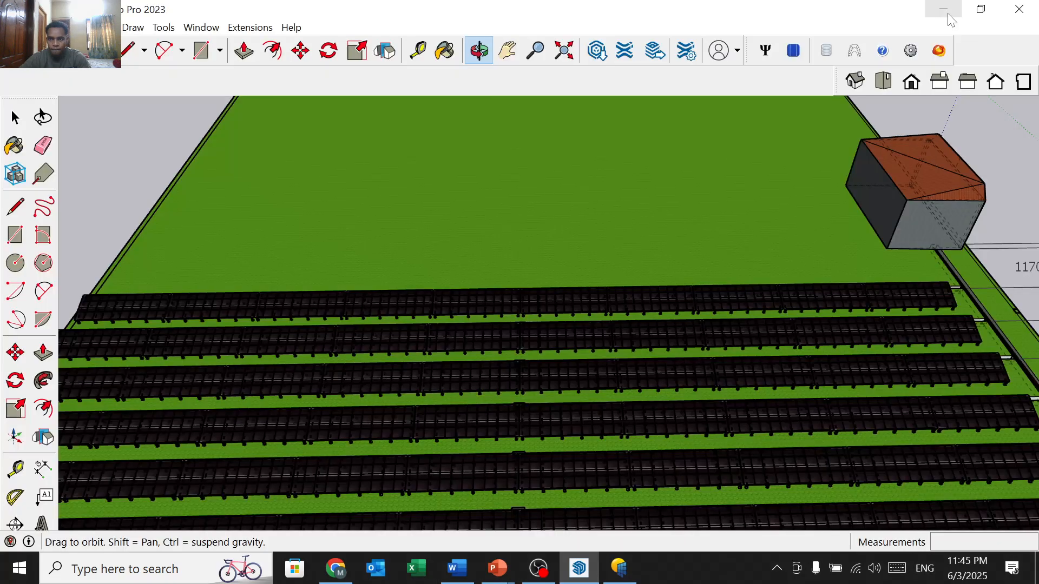
left_click(941, 10)
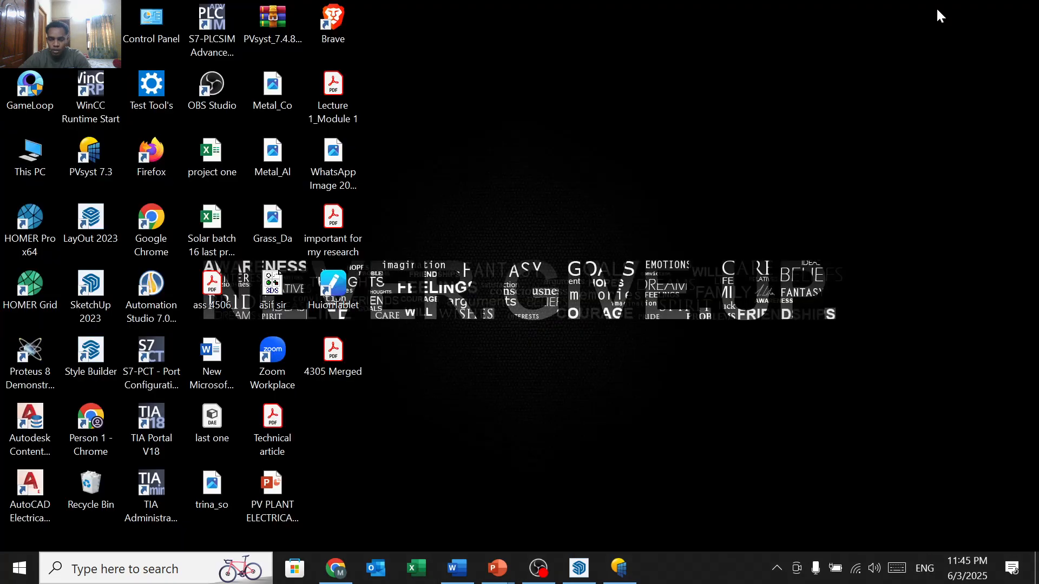
right_click(710, 194)
left_click(579, 576)
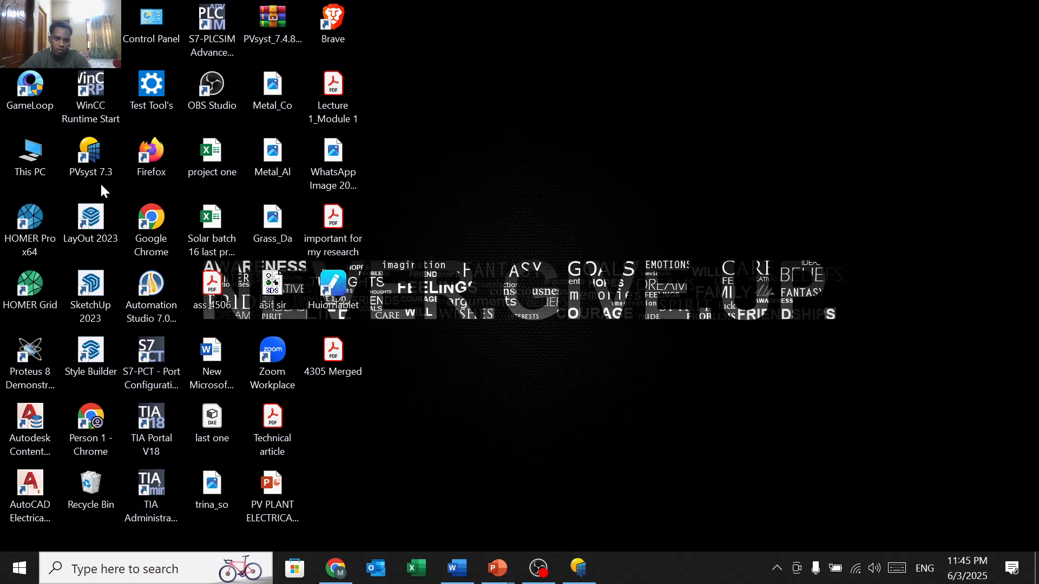
Step: Open the Solar batch 16 last project workbook and scroll up to row 1's Step-1 site coordinates
left_click(205, 226)
double_click(204, 226)
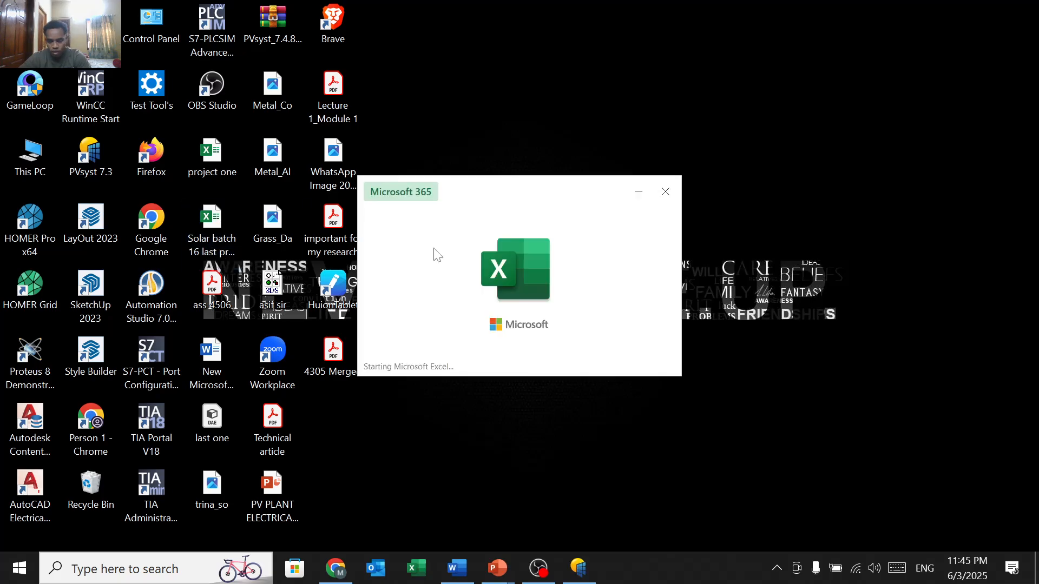
scroll(595, 319, "down", 5, "ctrl")
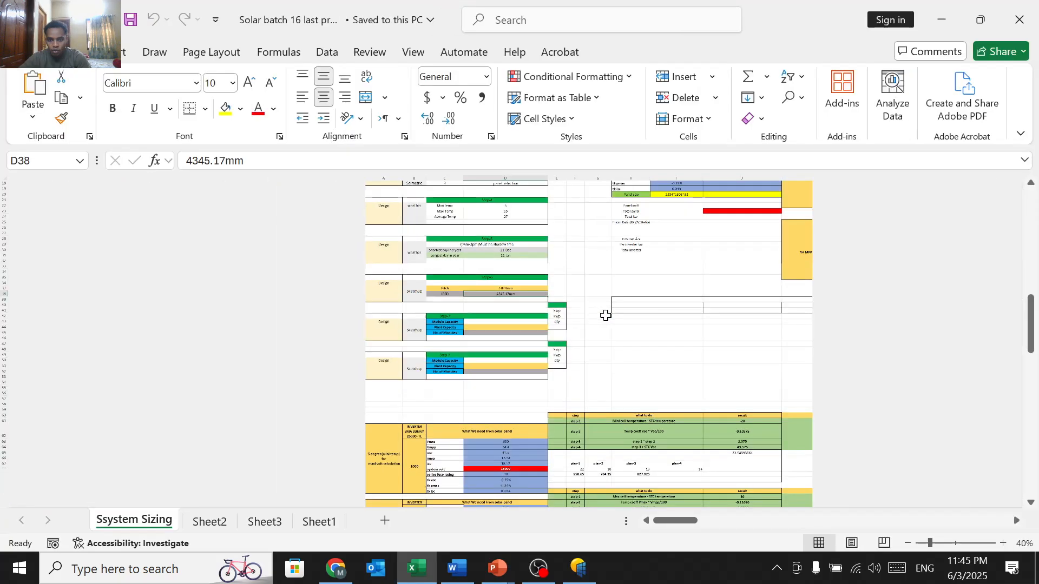
scroll(450, 338, "up", 6)
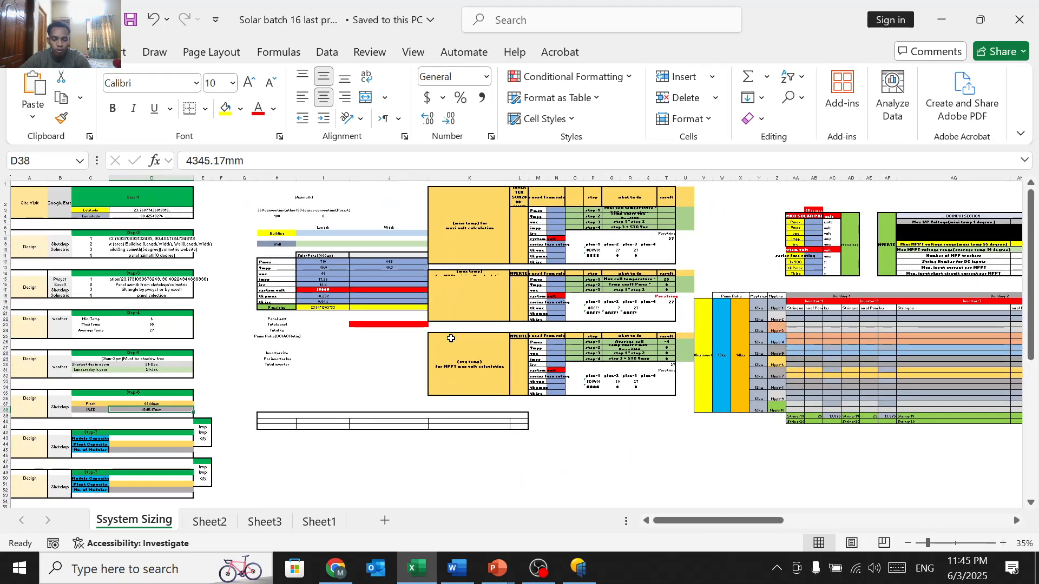
scroll(451, 338, "up", 3, "ctrl")
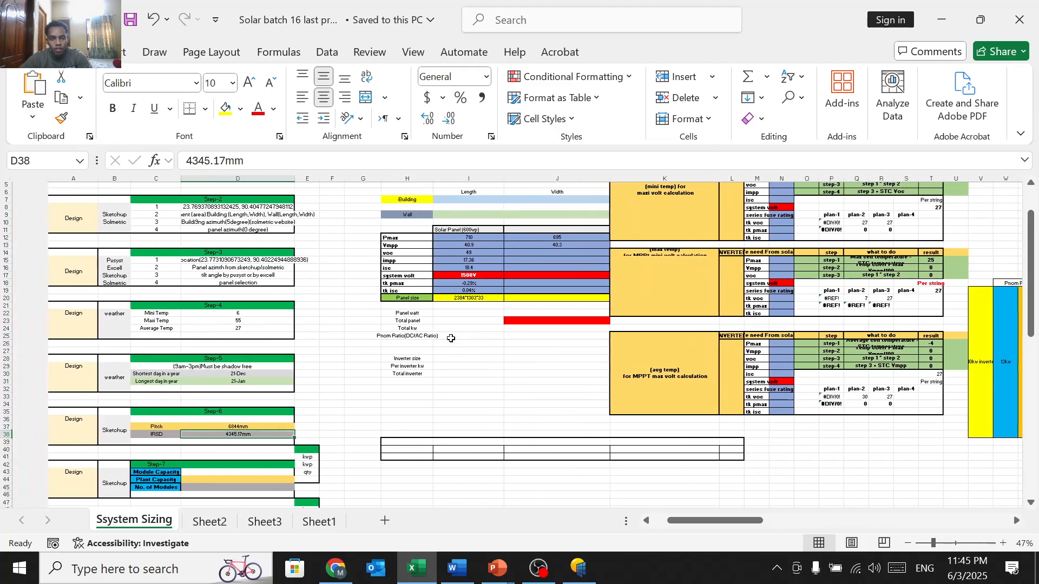
scroll(451, 338, "up", 3, "ctrl")
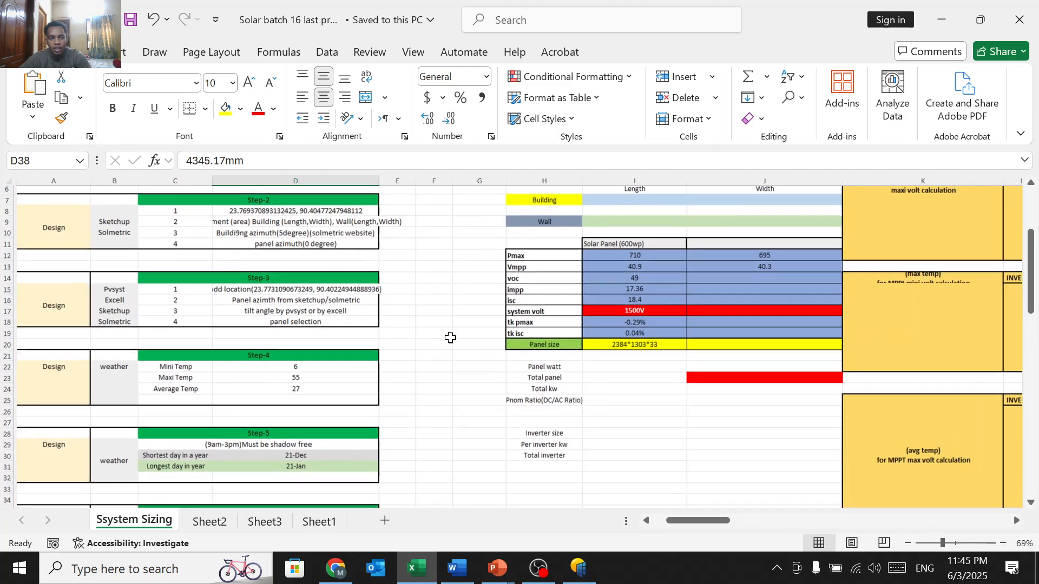
scroll(450, 339, "up", 2)
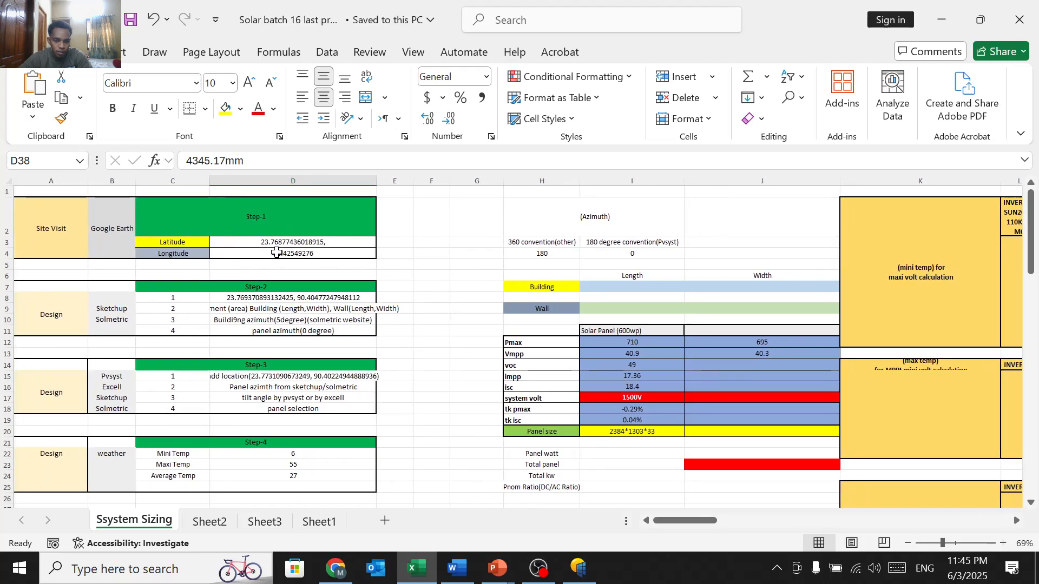
Step: Launch Google Maps in Chrome and zoom in on the Puran Bogra site
left_click(336, 568)
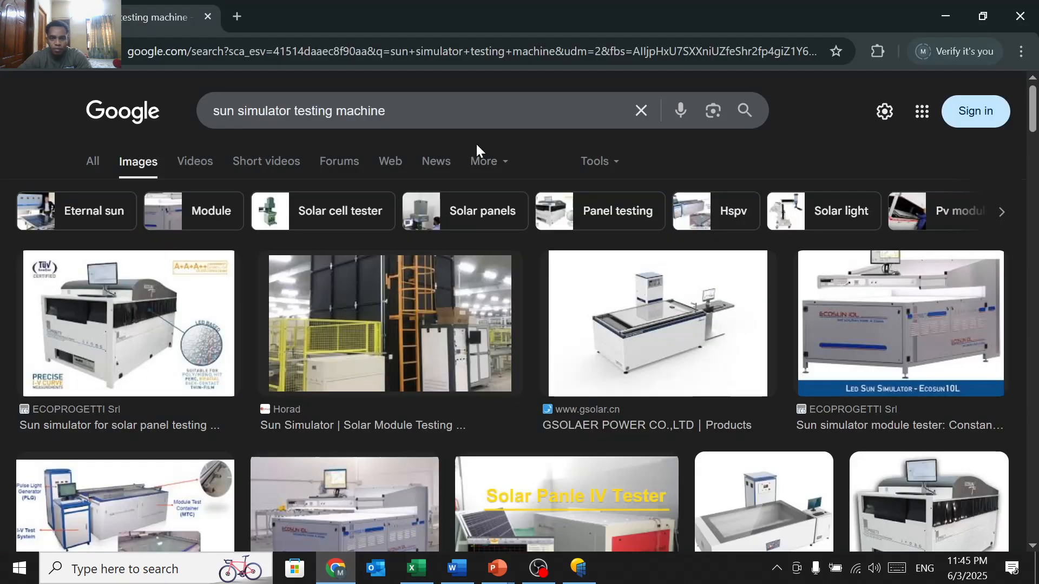
left_click(912, 119)
left_click(921, 215)
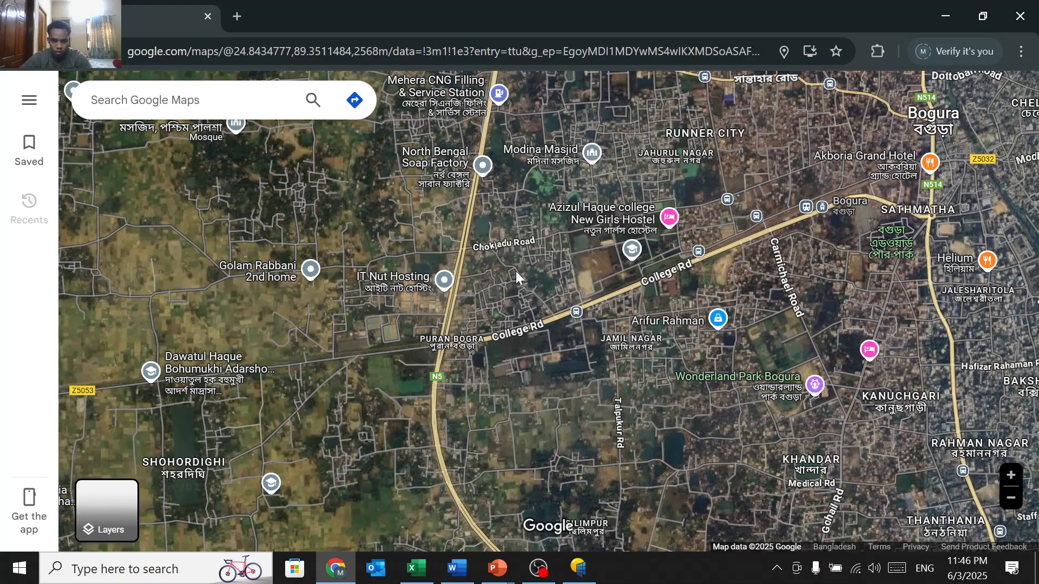
scroll(515, 271, "up", 2)
scroll(557, 275, "up", 5)
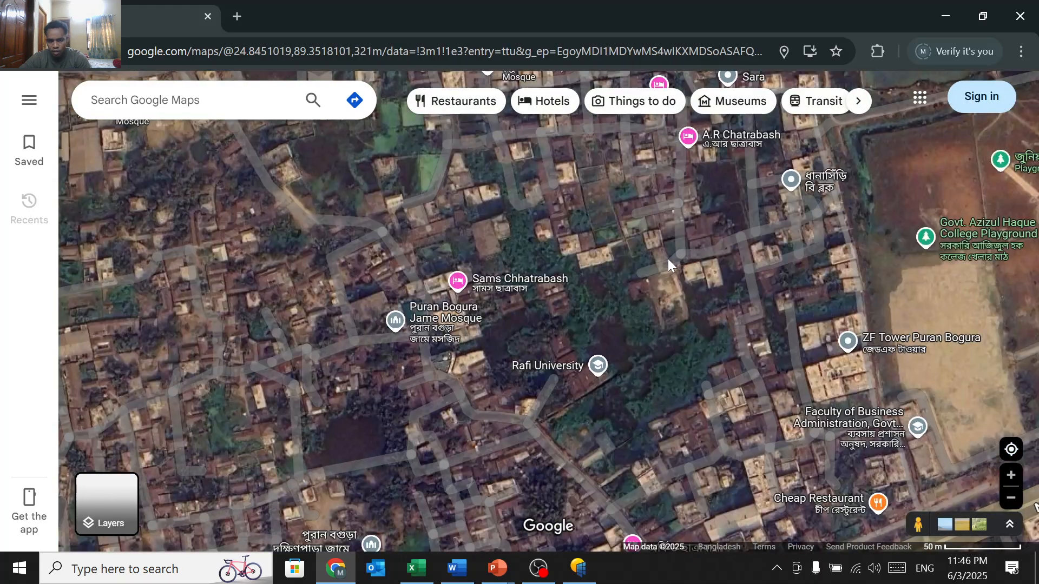
scroll(667, 259, "up", 3)
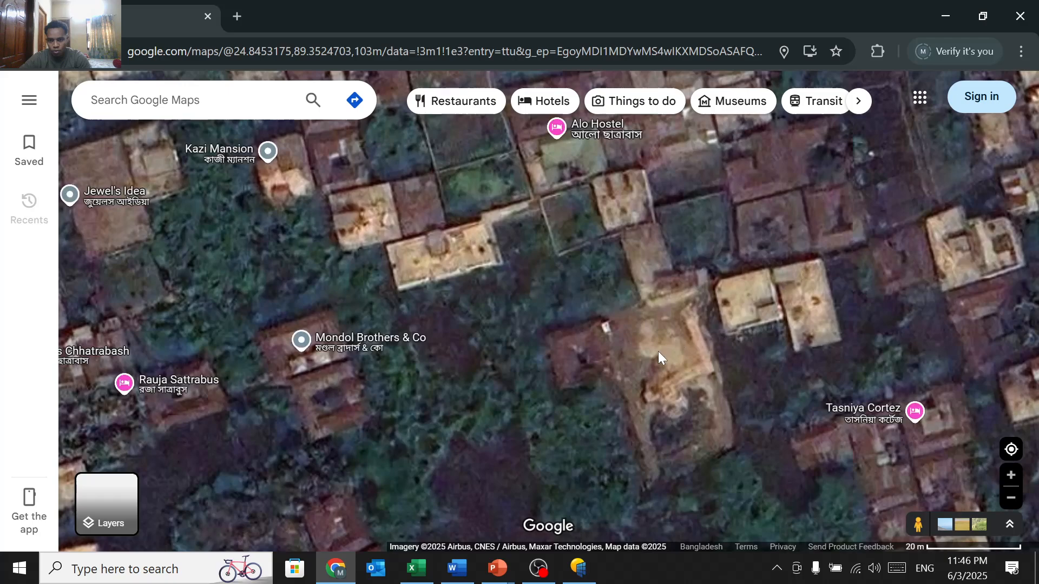
scroll(658, 351, "up", 2)
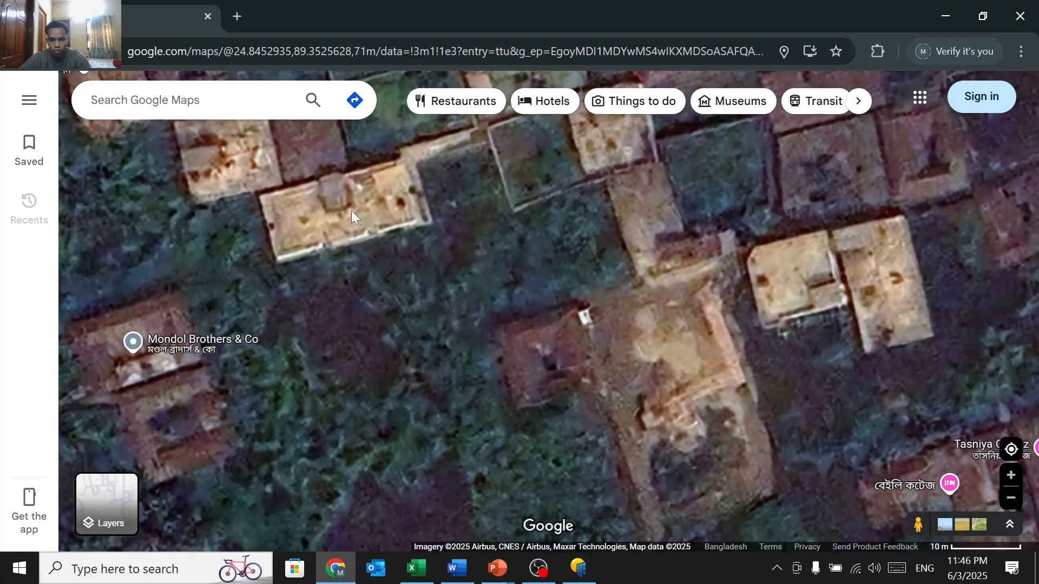
Step: Copy the rooftop's coordinates (24.84541, 89.35232) and return to the Excel workbook
left_click(355, 220)
right_click(354, 221)
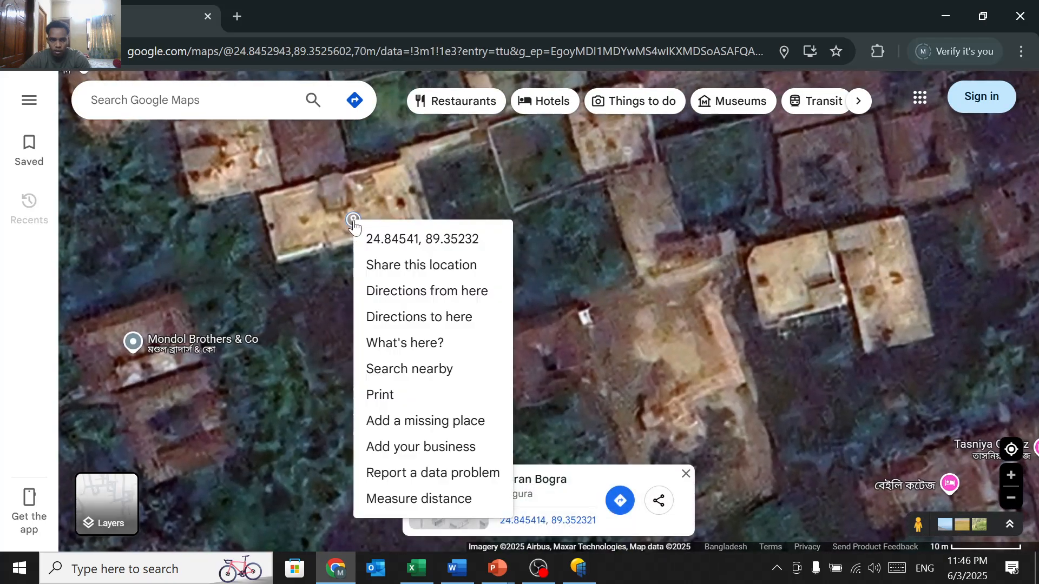
left_click(380, 241)
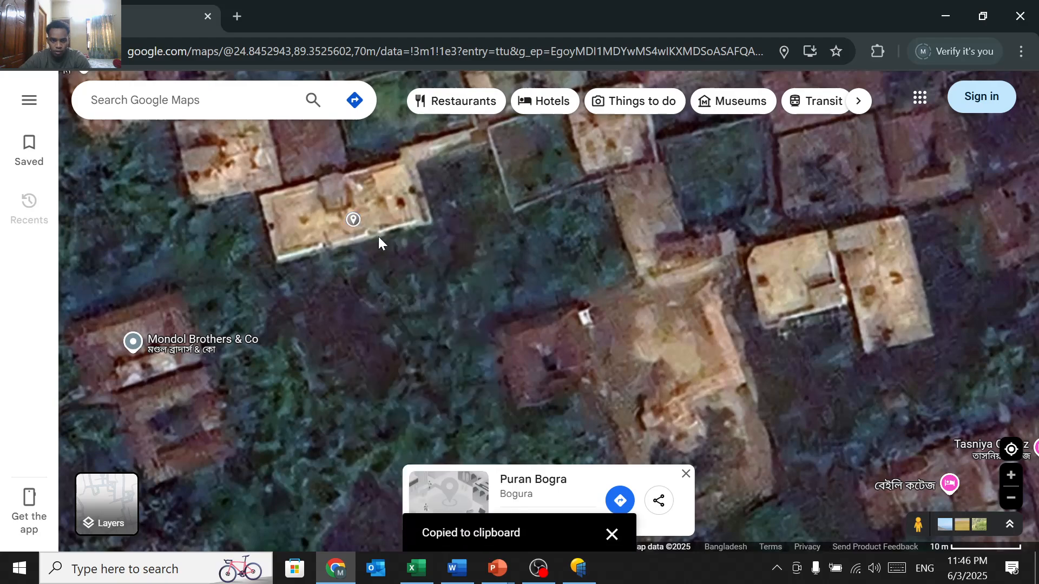
left_click(363, 212)
right_click(363, 211)
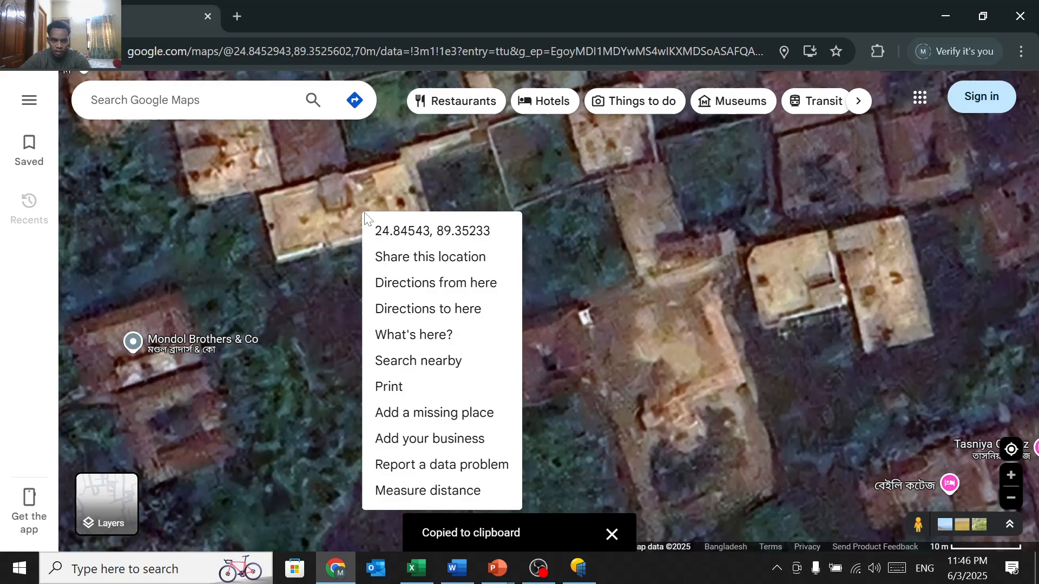
left_click_drag(375, 226, 383, 219)
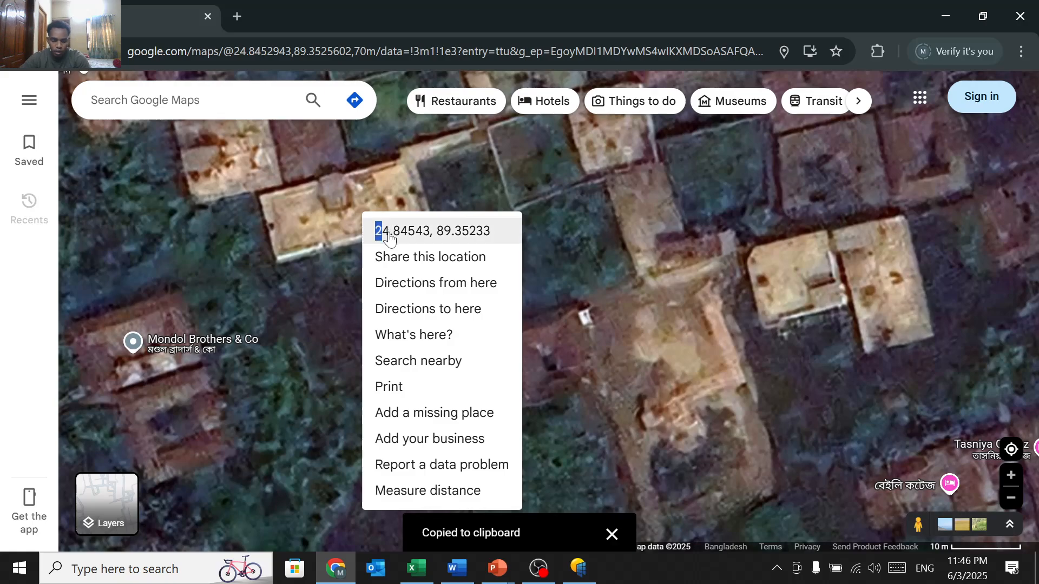
left_click(388, 231)
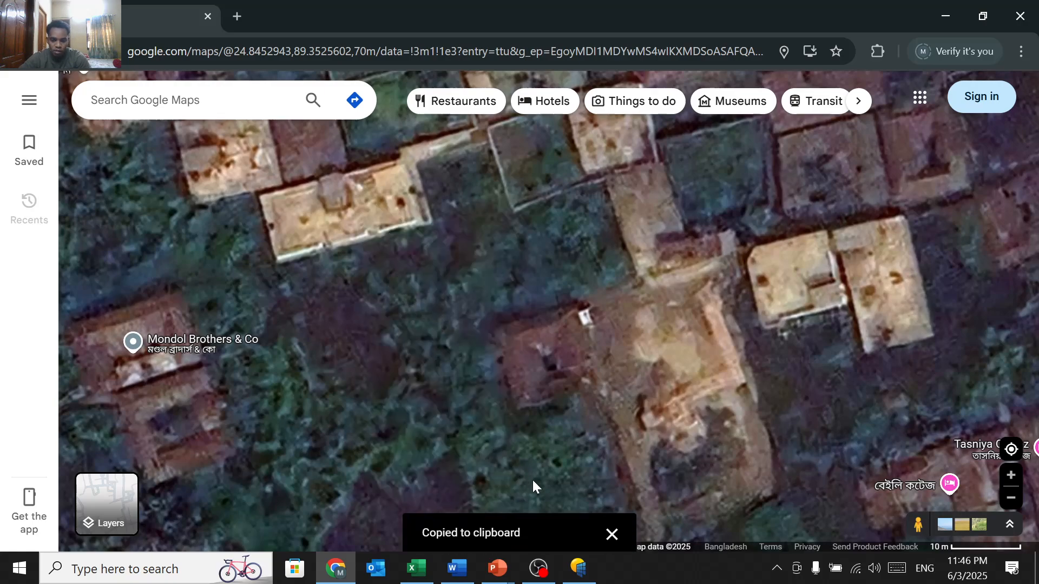
left_click(415, 568)
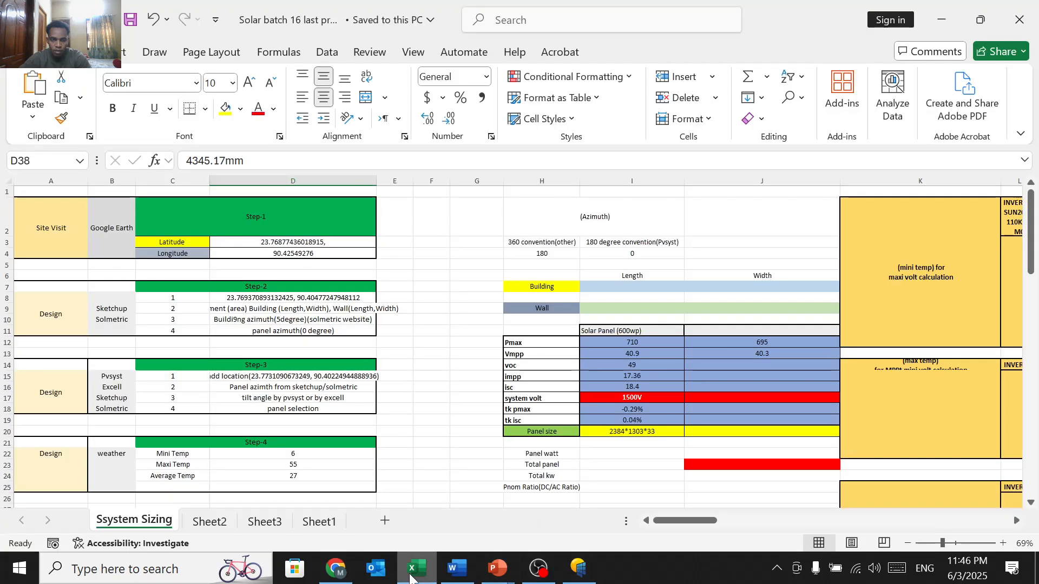
Step: Set cell D3's latitude to 24.845425028464675, keeping only the latitude from the pasted coordinates
left_click(275, 242)
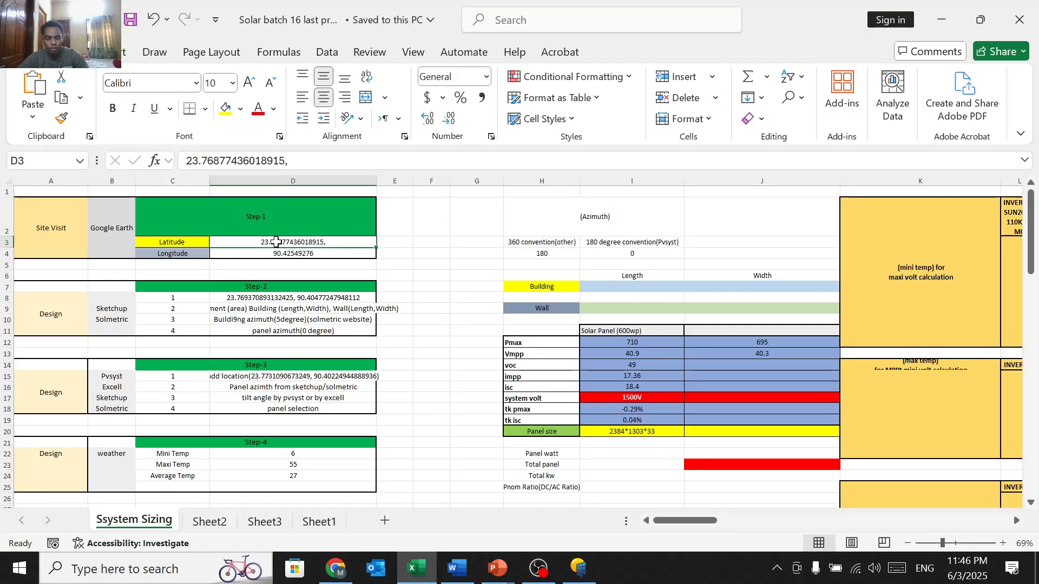
key("ctrl+v")
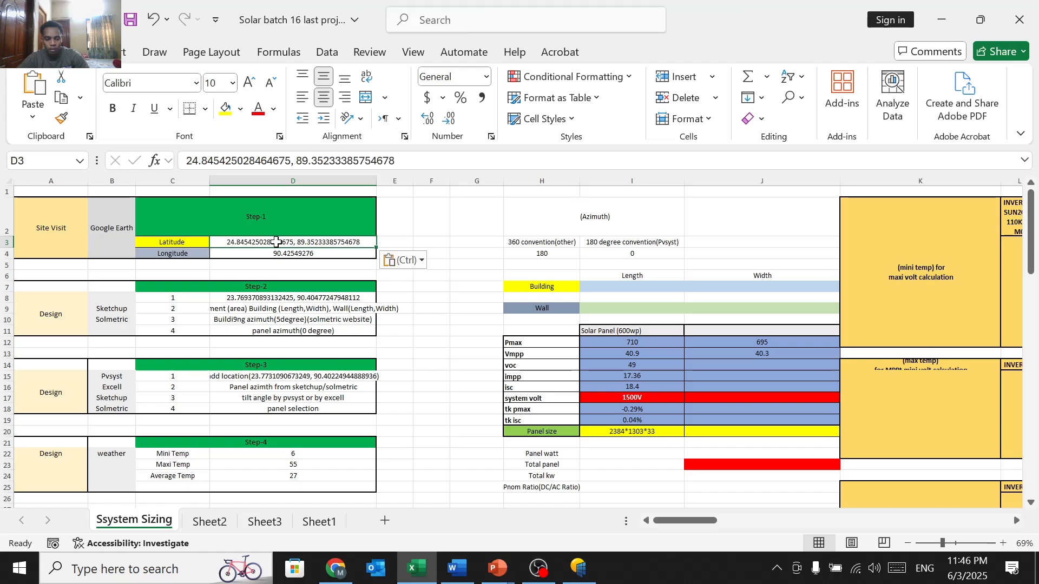
key("ctrl+z")
key("F2")
type(",")
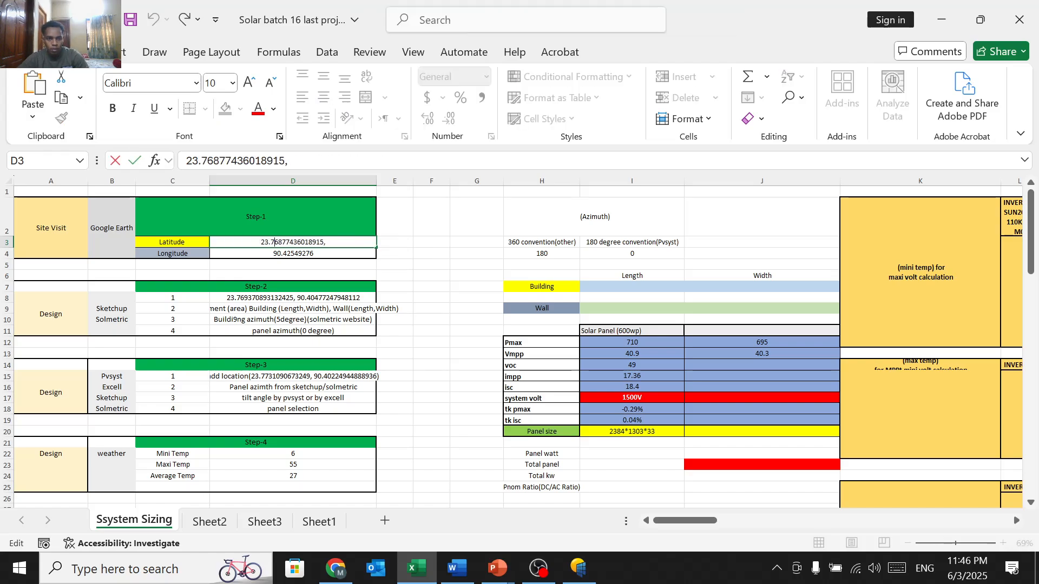
key("ctrl+a")
key("ctrl+v")
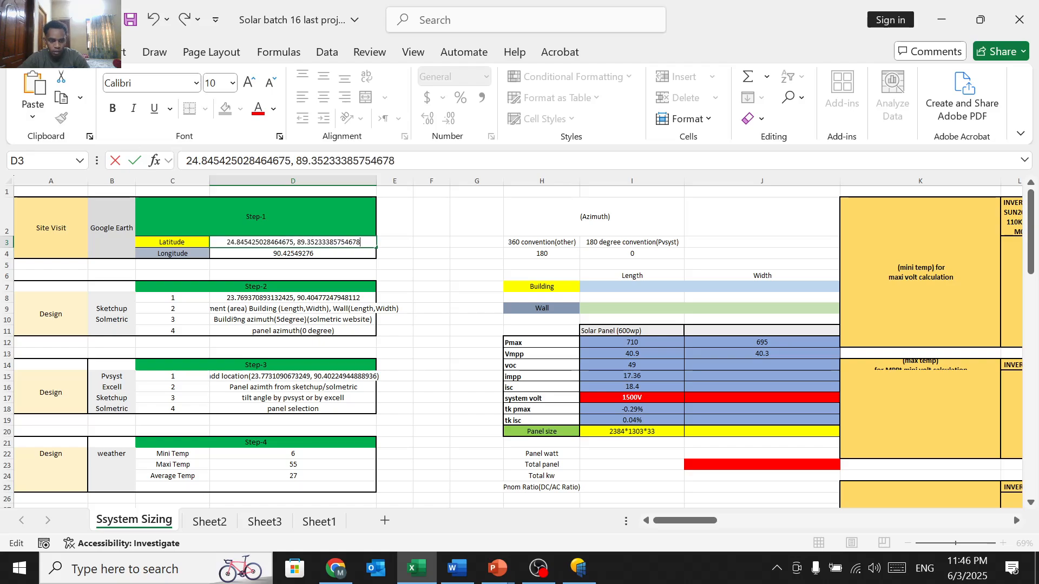
left_click_drag(297, 243, 361, 243)
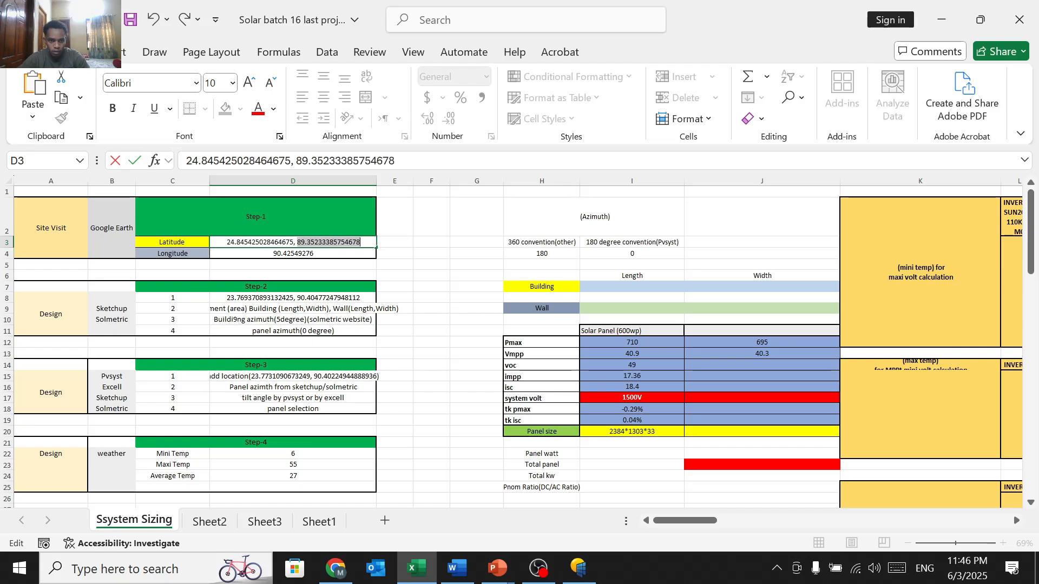
key("BackSpace")
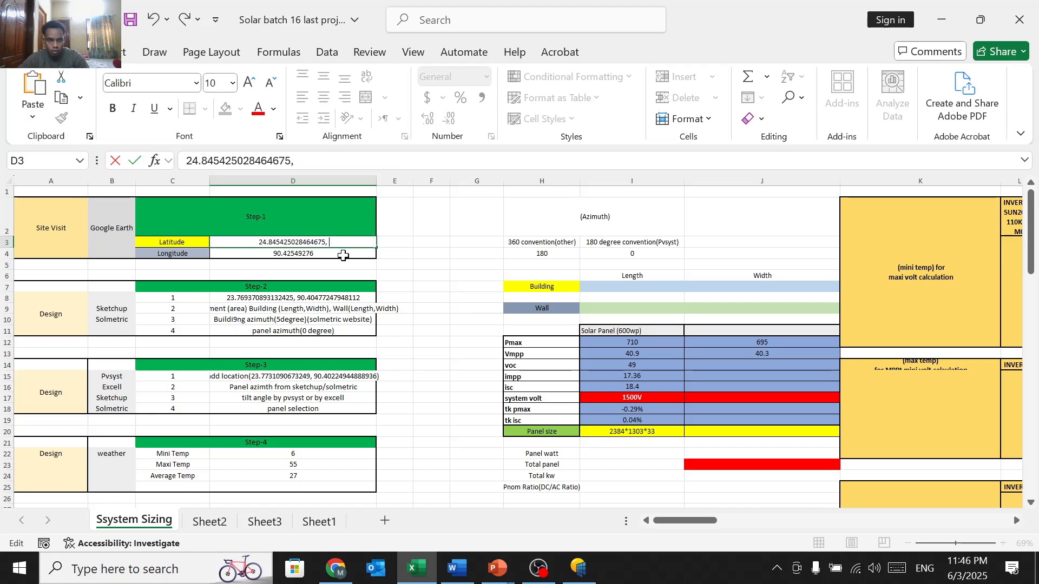
key("Return")
Step: Replace the D4 longitude with the pasted value 89.35233385754678
key("F2")
key("shift+Home")
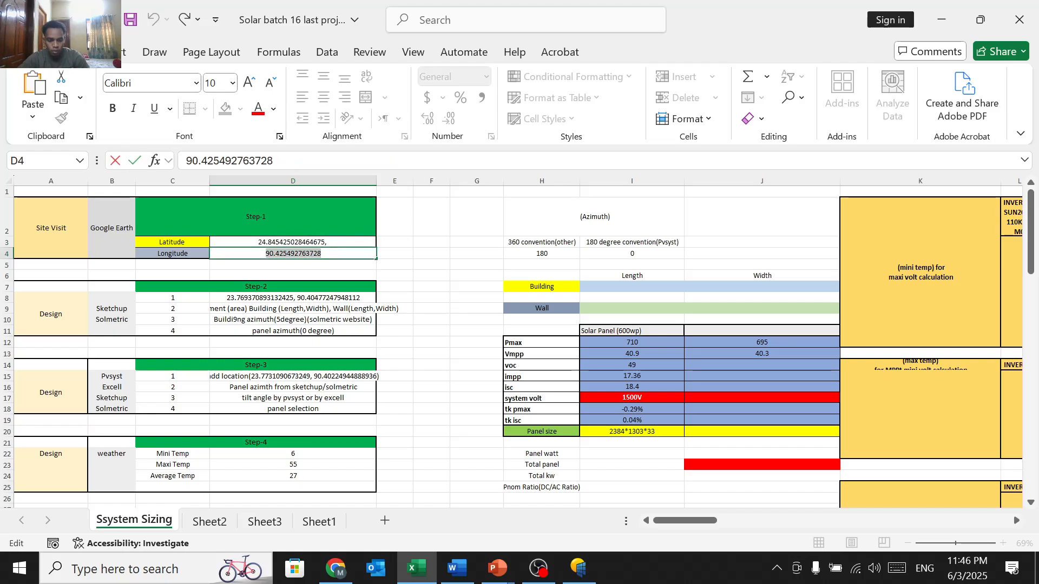
key("ctrl+b")
key("ctrl+v")
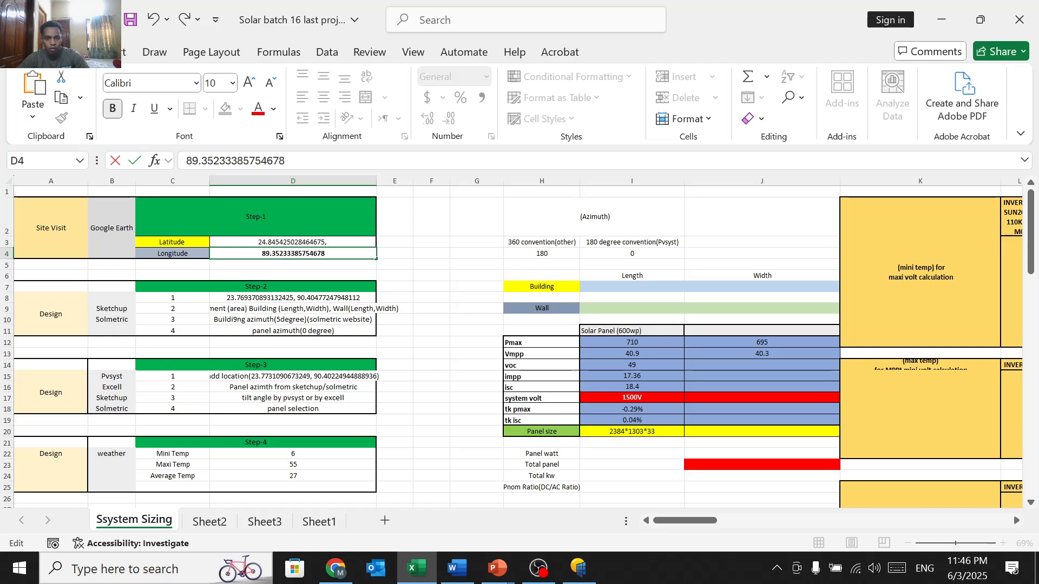
left_click(385, 264)
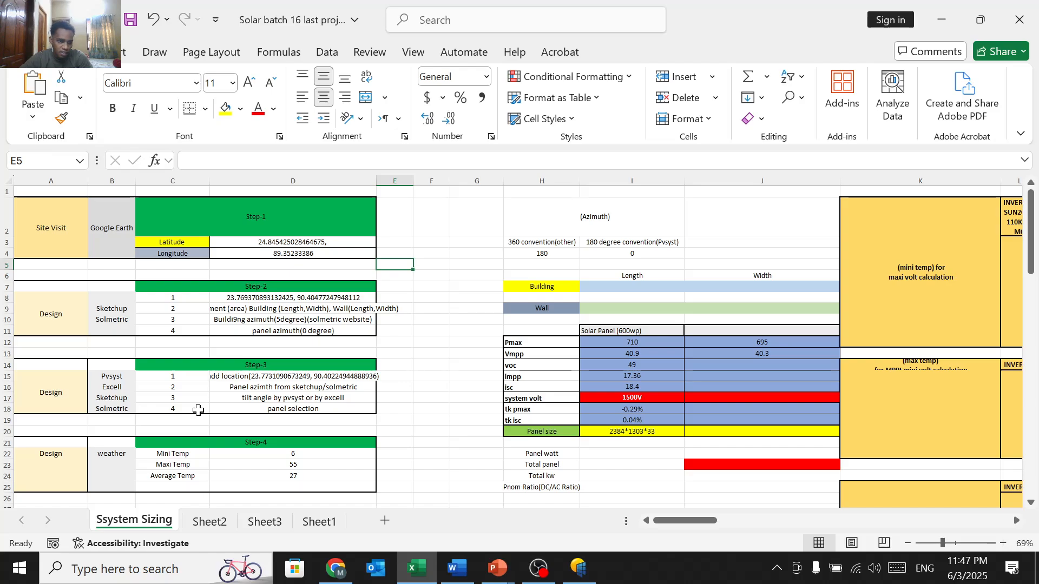
left_click(116, 409)
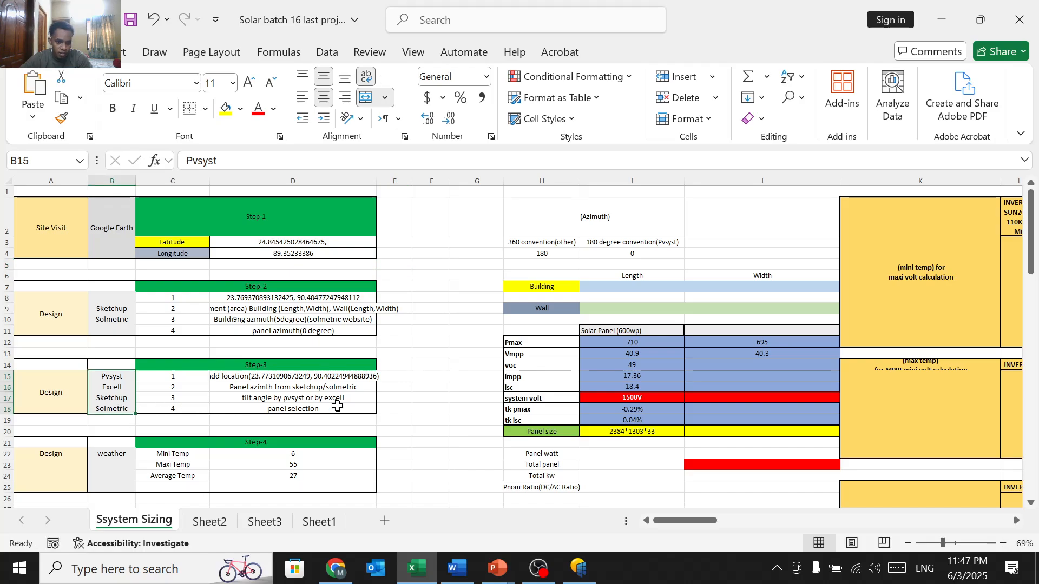
scroll(309, 428, "down", 2)
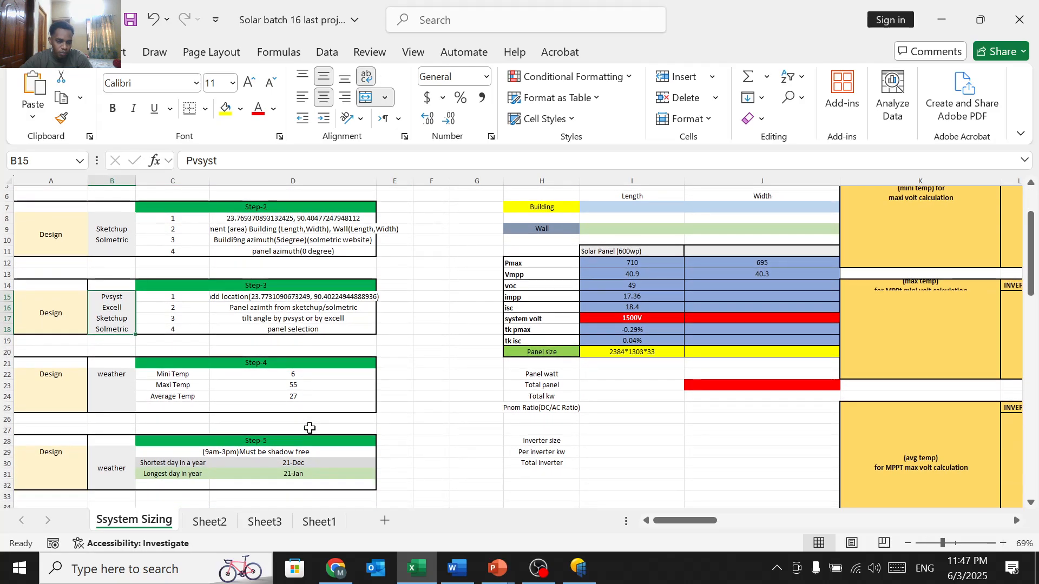
scroll(309, 428, "down", 3)
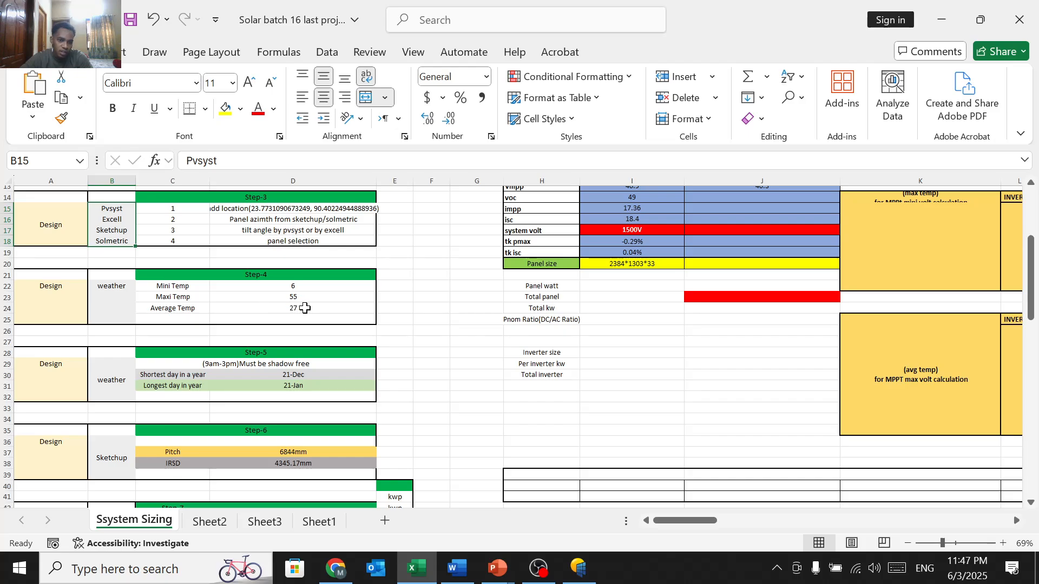
scroll(303, 308, "down", 2)
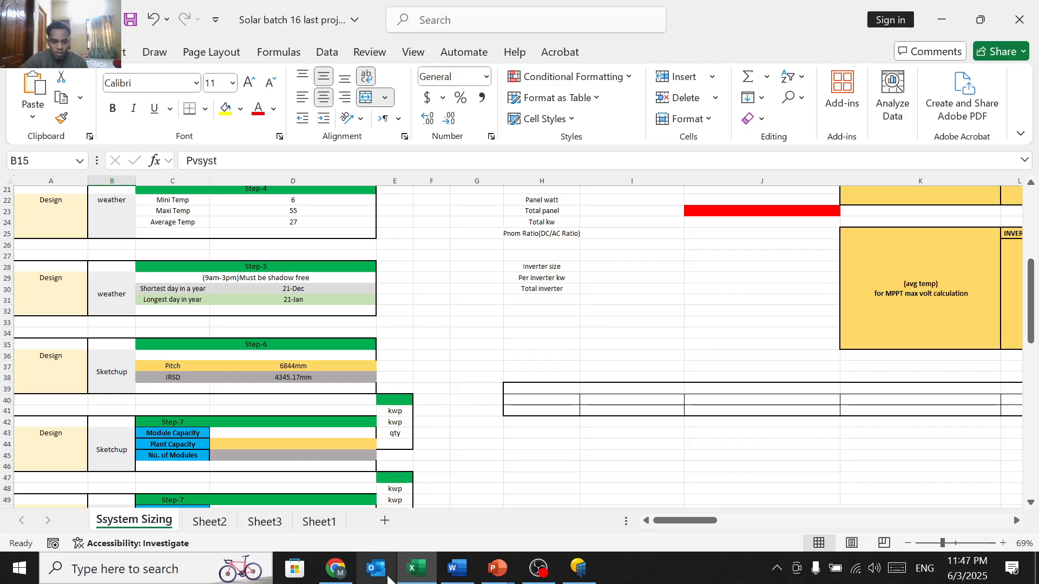
Step: Bring up the Word methodology report and scroll down to the Figure 1 Shading Analysis page
left_click(457, 568)
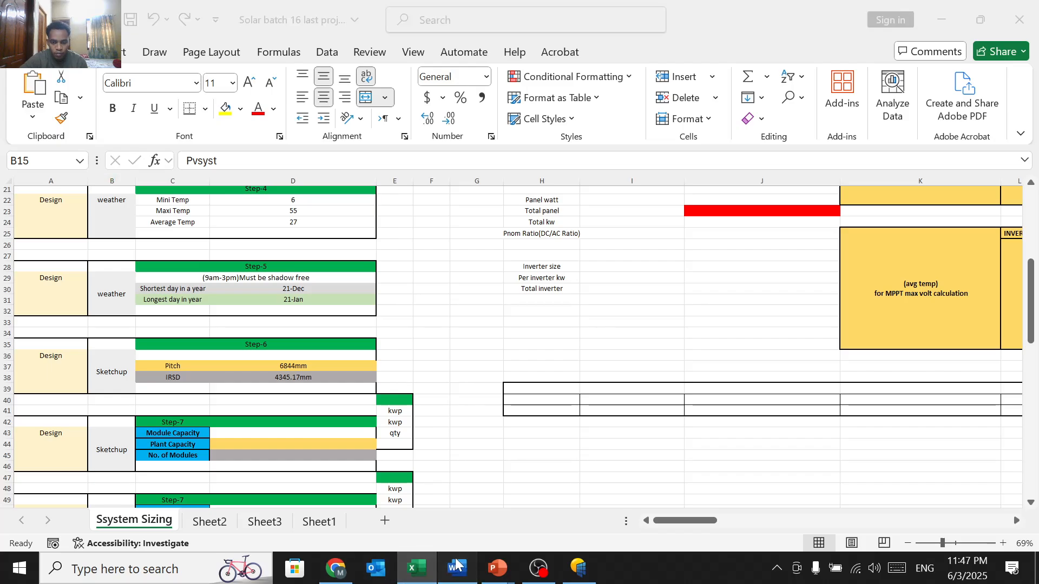
scroll(512, 335, "down", 20)
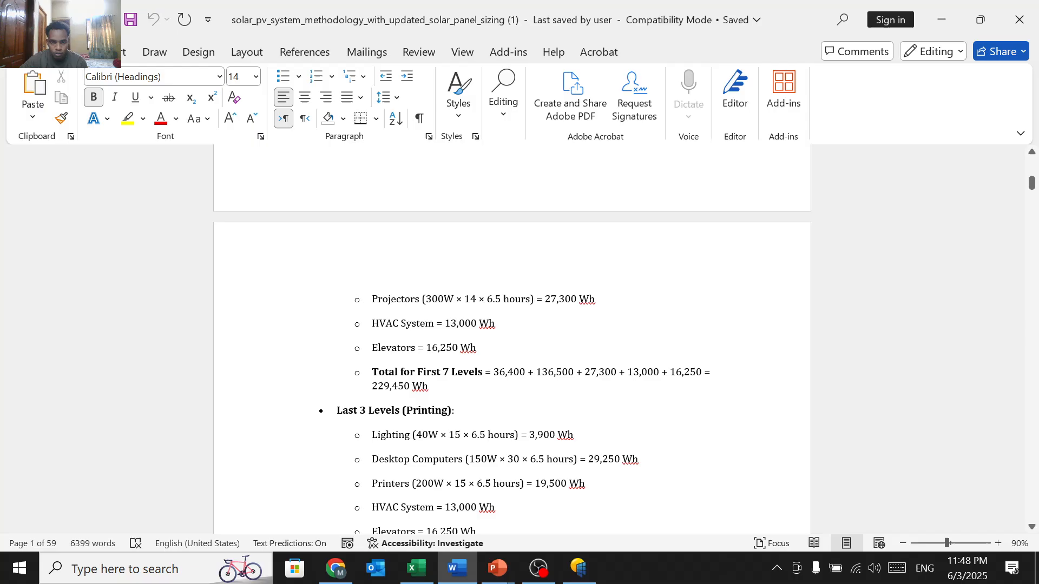
scroll(502, 371, "down", 20)
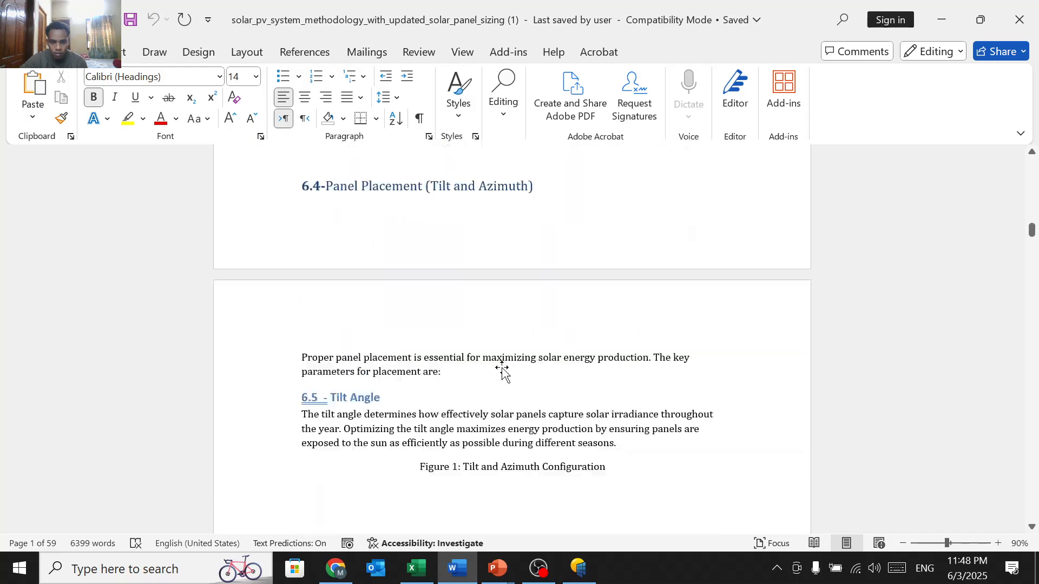
scroll(502, 371, "down", 20)
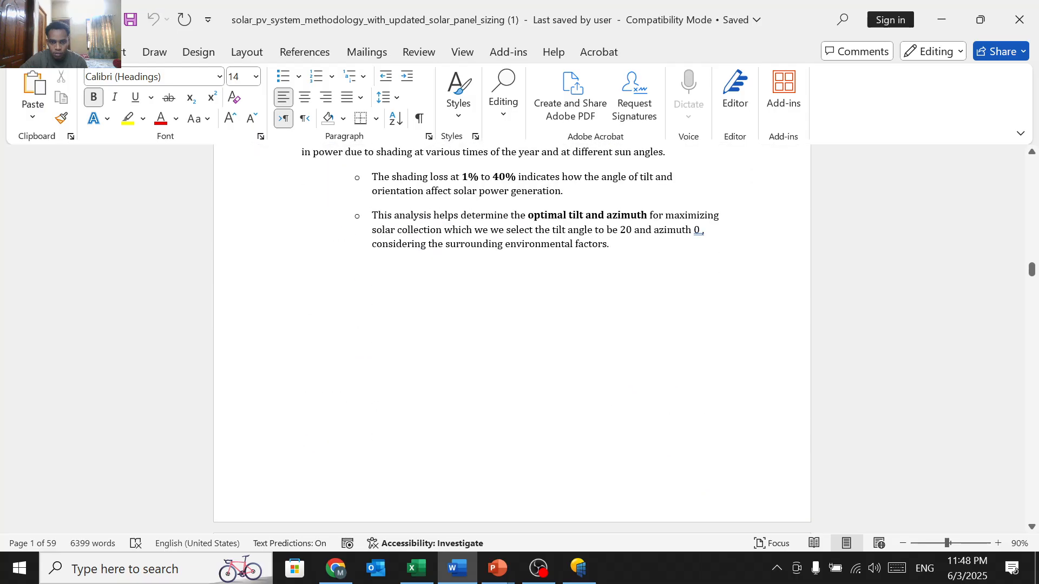
scroll(501, 372, "down", 15)
scroll(501, 371, "down", 6, "ctrl")
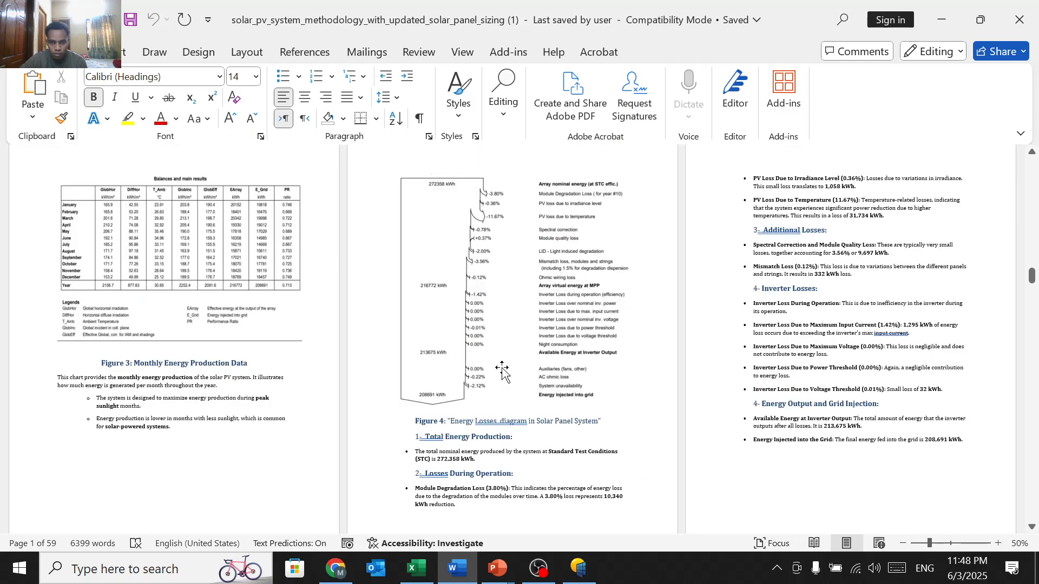
scroll(503, 372, "down", 1, "ctrl")
scroll(496, 359, "up", 4)
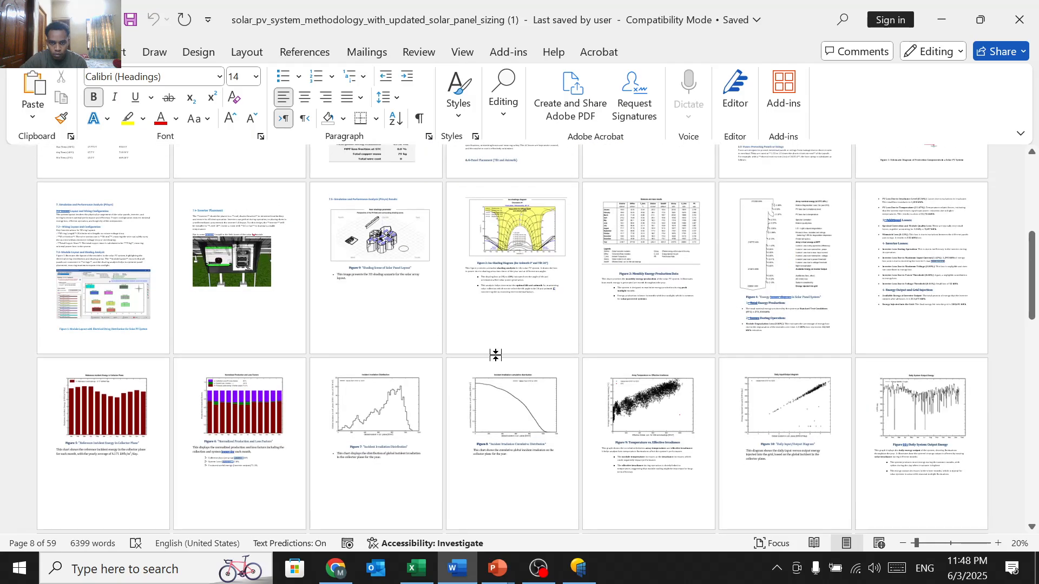
scroll(496, 358, "down", 3)
scroll(495, 354, "down", 5)
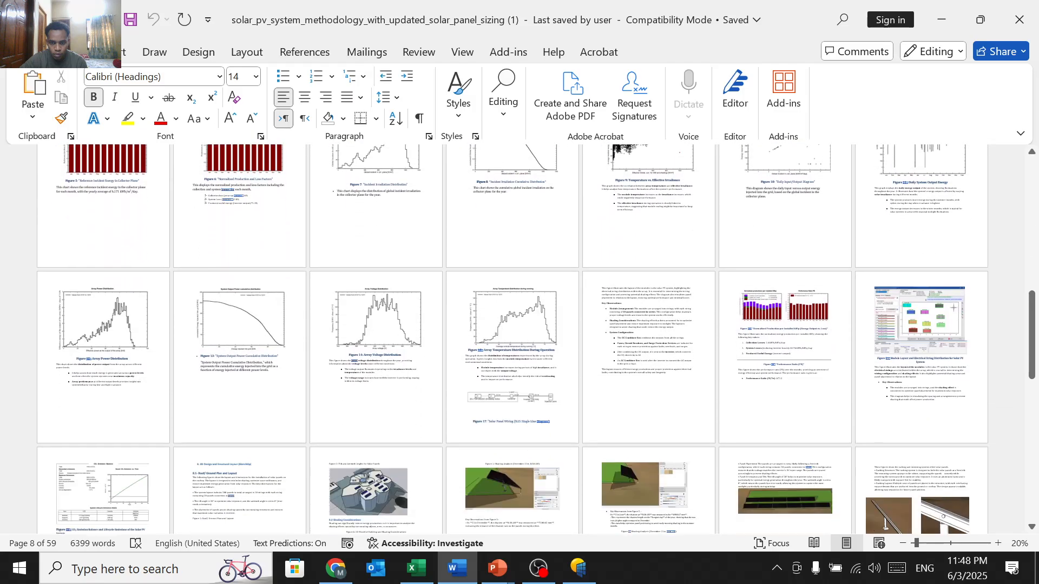
scroll(495, 354, "up", 1, "ctrl")
scroll(528, 443, "up", 3, "ctrl")
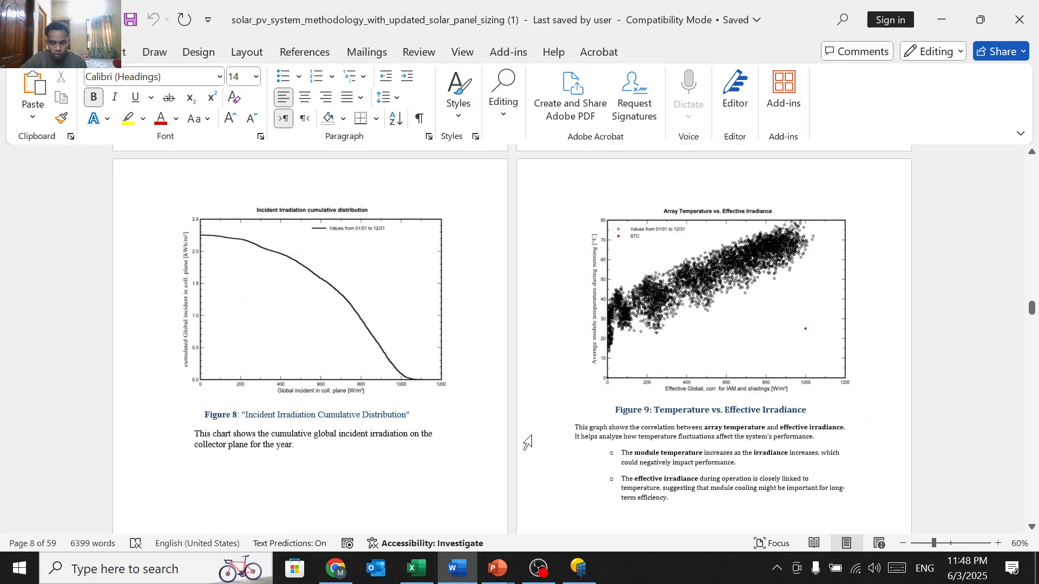
scroll(528, 443, "down", 10)
scroll(528, 443, "up", 10)
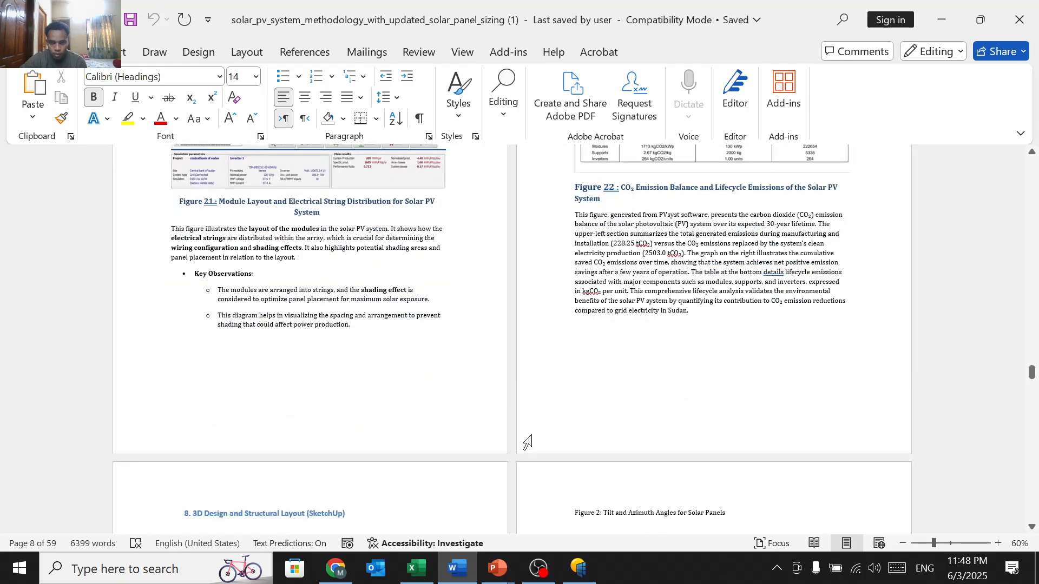
scroll(528, 443, "down", 8)
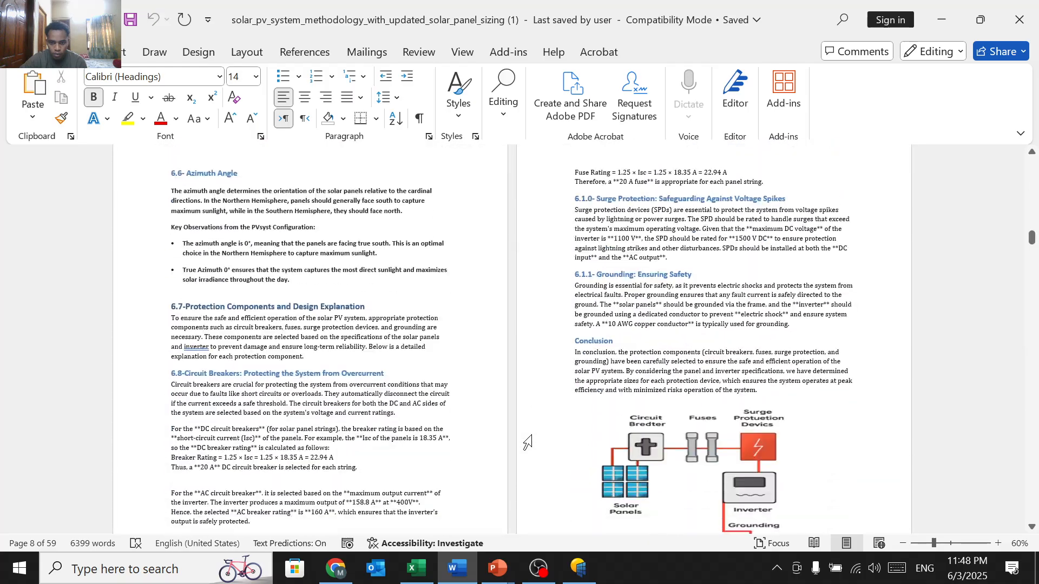
scroll(528, 442, "up", 5)
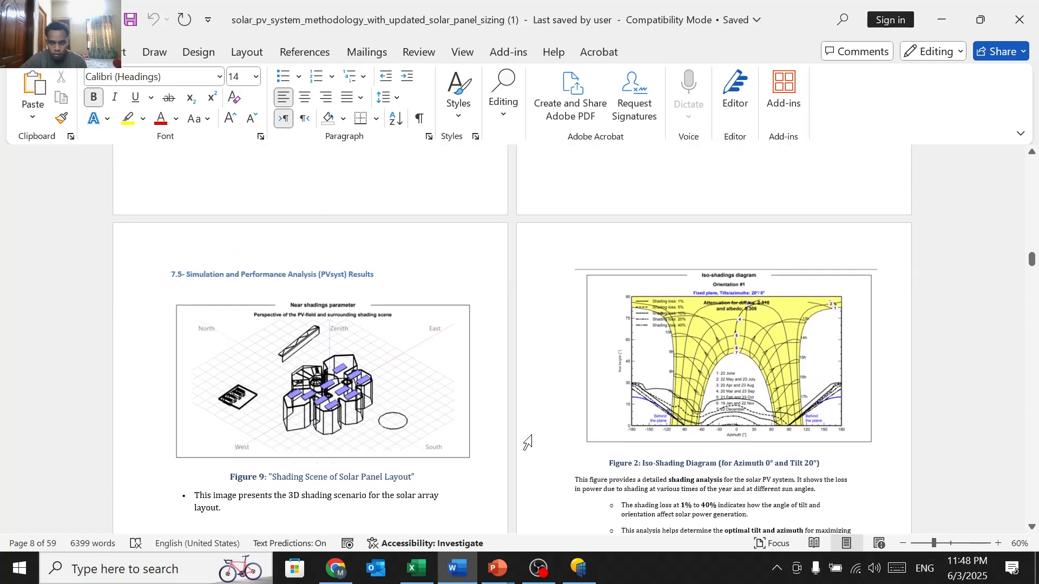
scroll(527, 443, "down", 10)
scroll(528, 443, "down", 10)
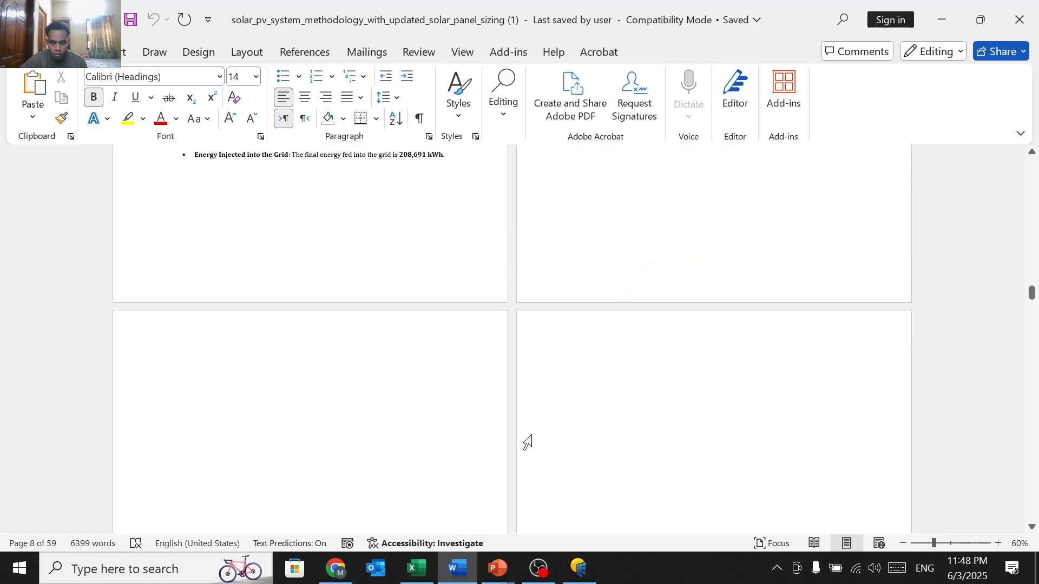
scroll(527, 443, "down", 10)
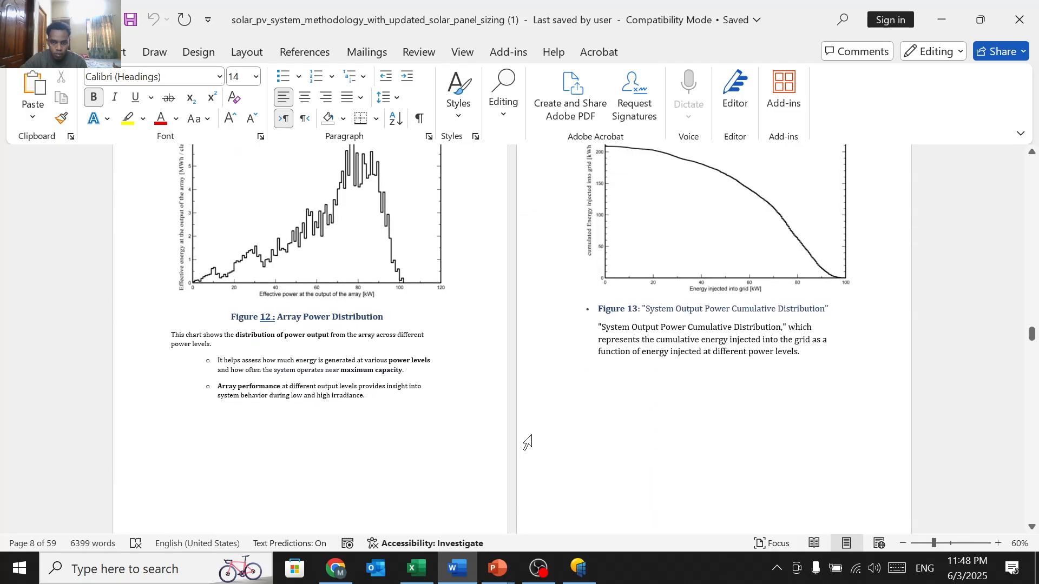
scroll(527, 442, "down", 10)
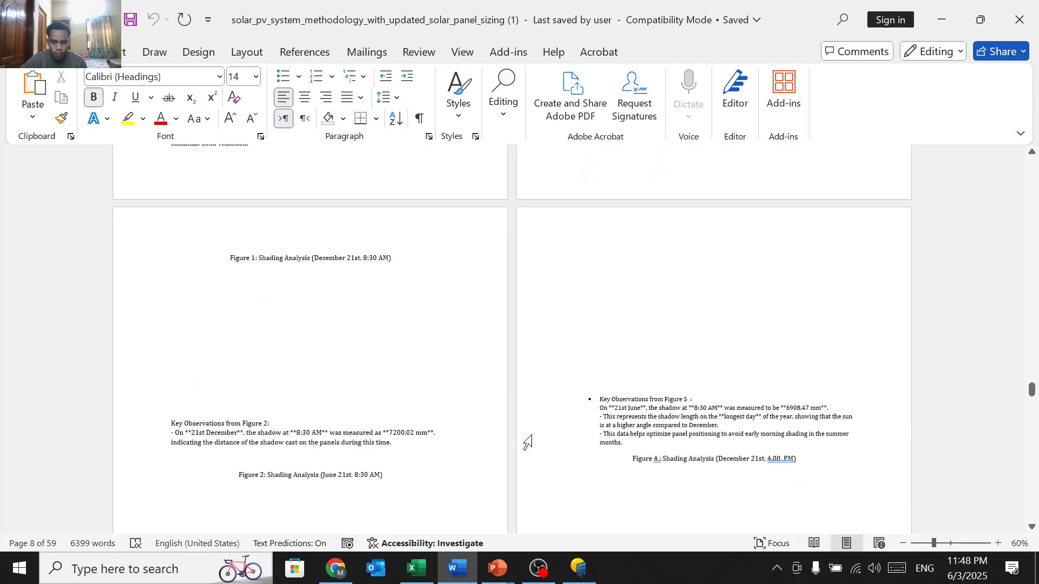
scroll(528, 442, "up", 7)
scroll(528, 443, "down", 3)
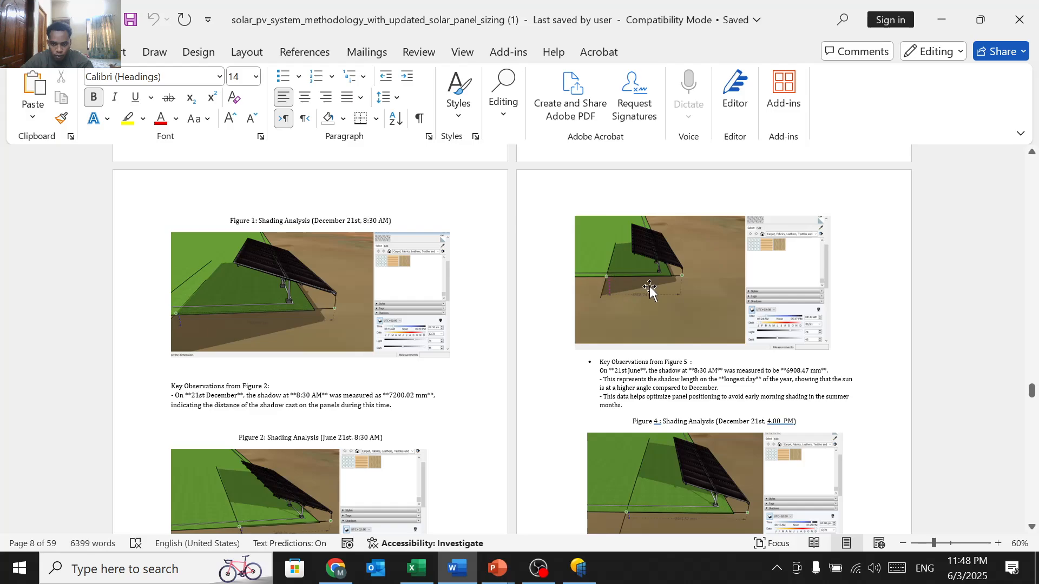
Step: Zoom Word from 60% to about 160% on page 8's Figure 1 module layout image
scroll(650, 286, "down", 10)
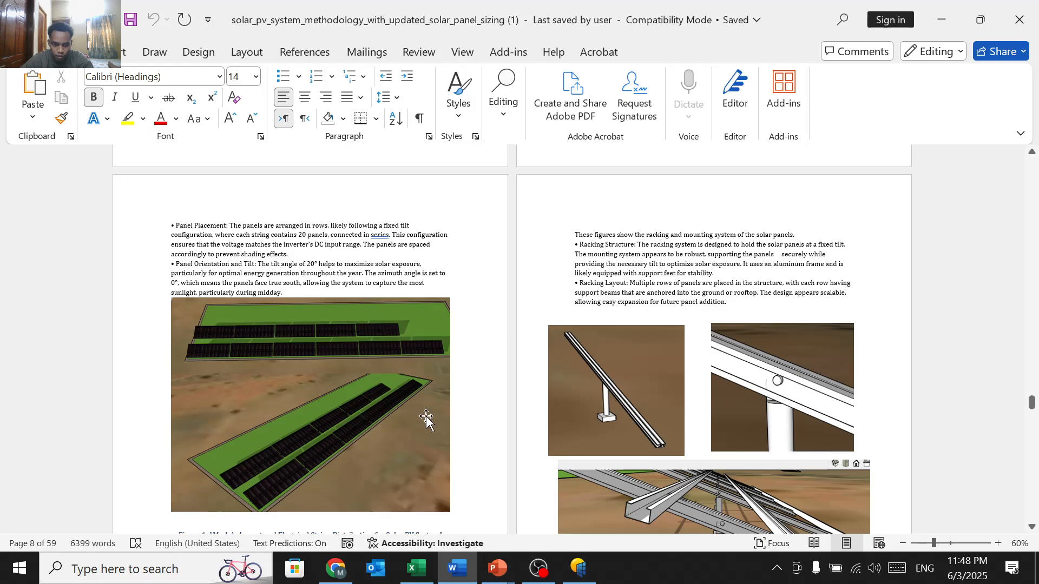
scroll(291, 423, "down", 2)
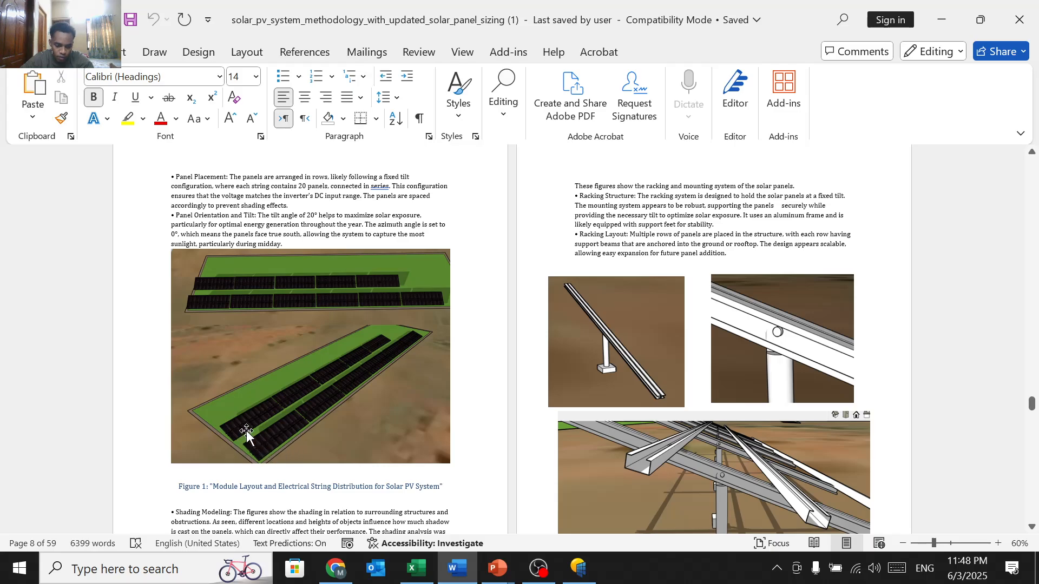
scroll(238, 427, "up", 6)
scroll(320, 411, "down", 5)
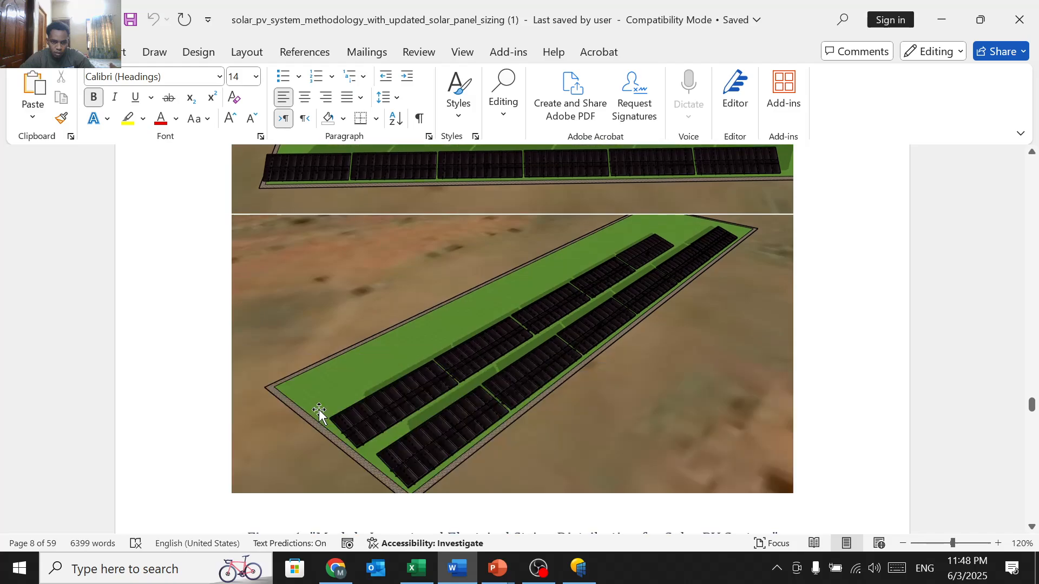
scroll(320, 411, "up", 1)
scroll(374, 414, "up", 5)
scroll(373, 412, "down", 1)
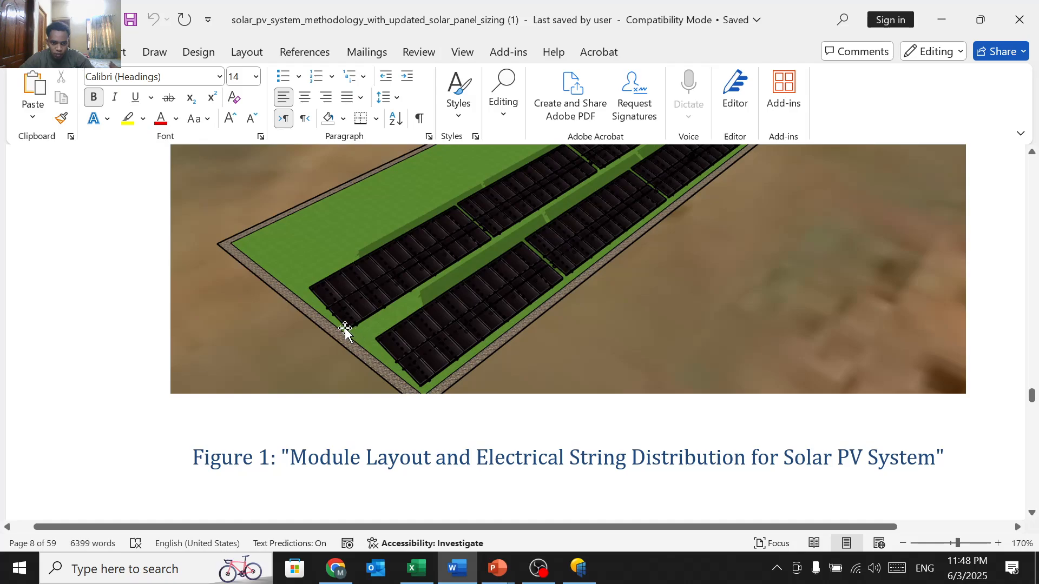
scroll(366, 352, "down", 1)
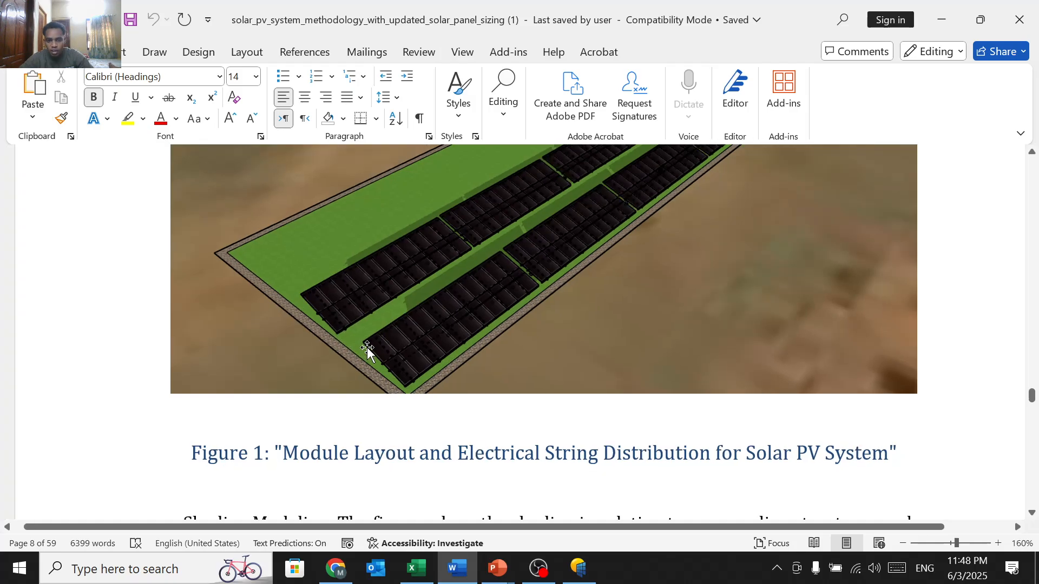
Step: Minimize Word and check the 600wp panel specs in Excel, selecting the Vmpp 40.9 cell
left_click(931, 6)
scroll(319, 386, "down", 4)
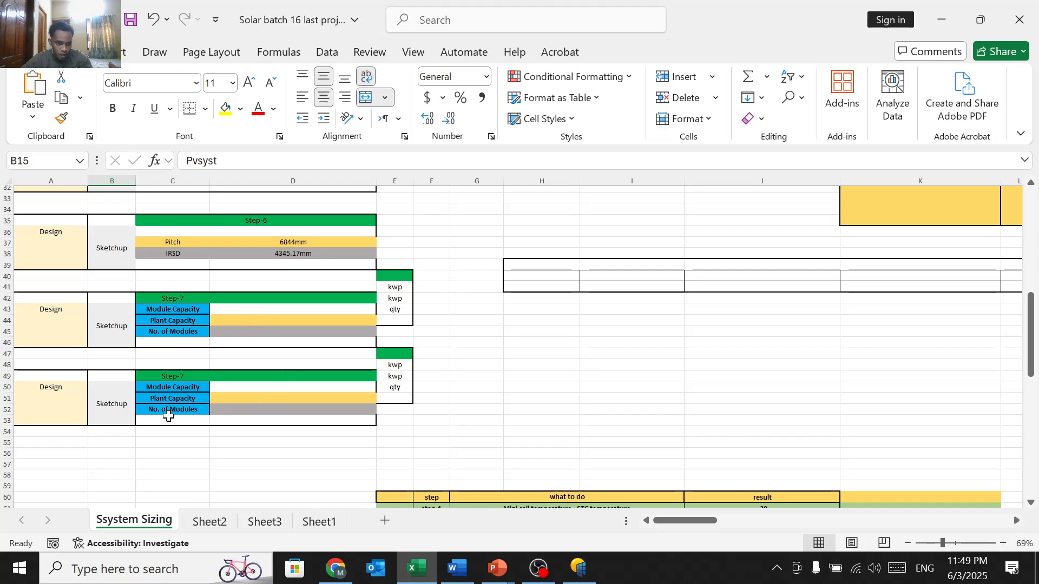
scroll(169, 415, "down", 2)
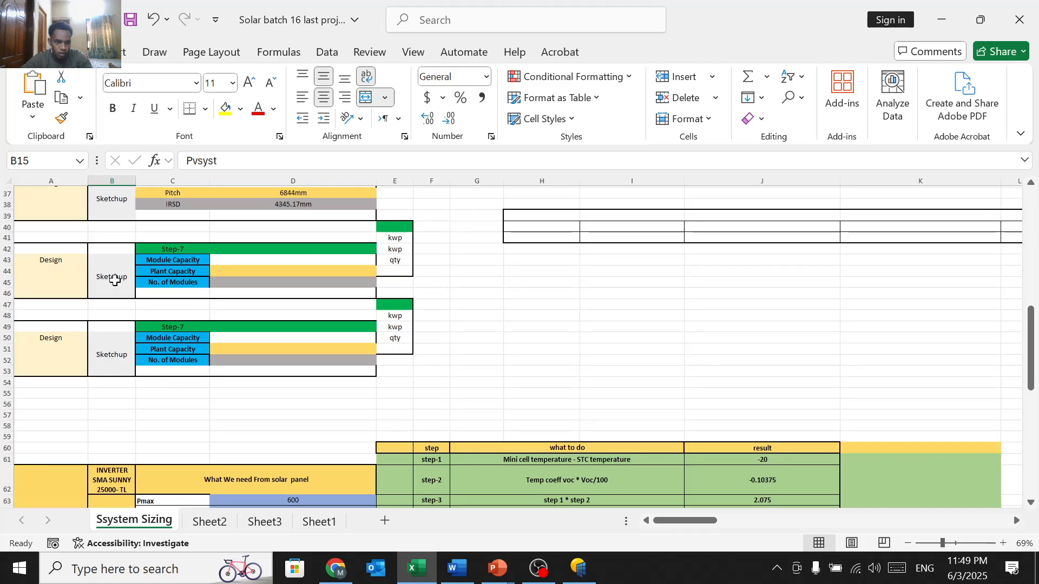
scroll(273, 407, "down", 6)
scroll(273, 406, "up", 18)
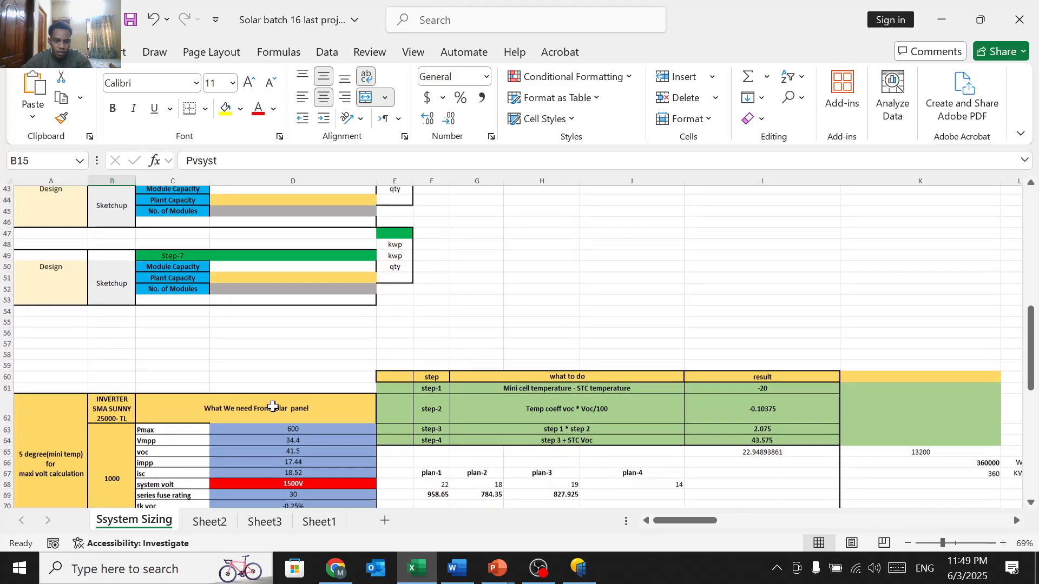
scroll(273, 407, "up", 1)
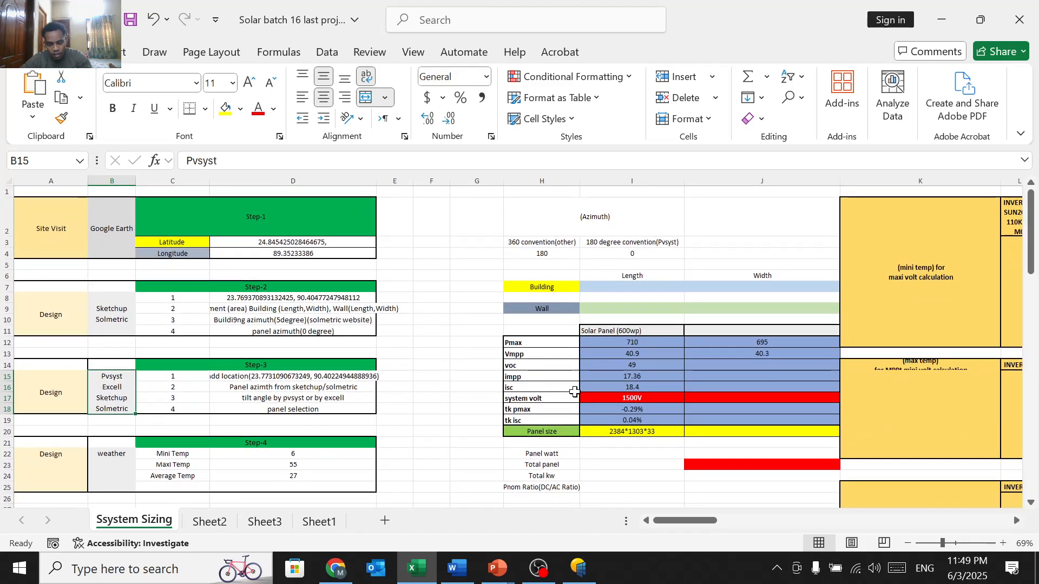
left_click(624, 355)
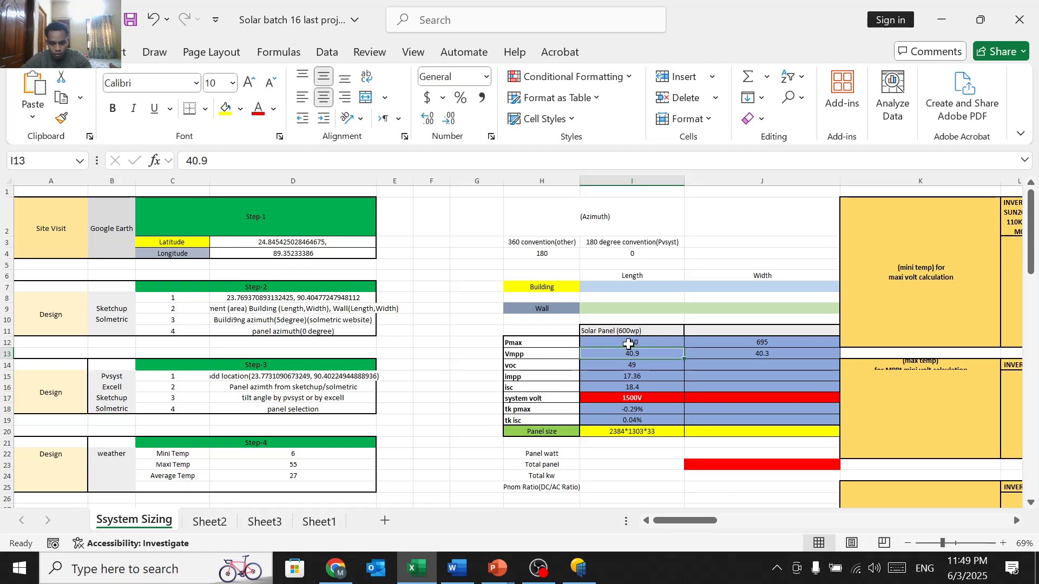
Step: Search 'solar pannel data' in a new Chrome tab and open the CHSM6612P Series datasheet PDF
left_click(330, 570)
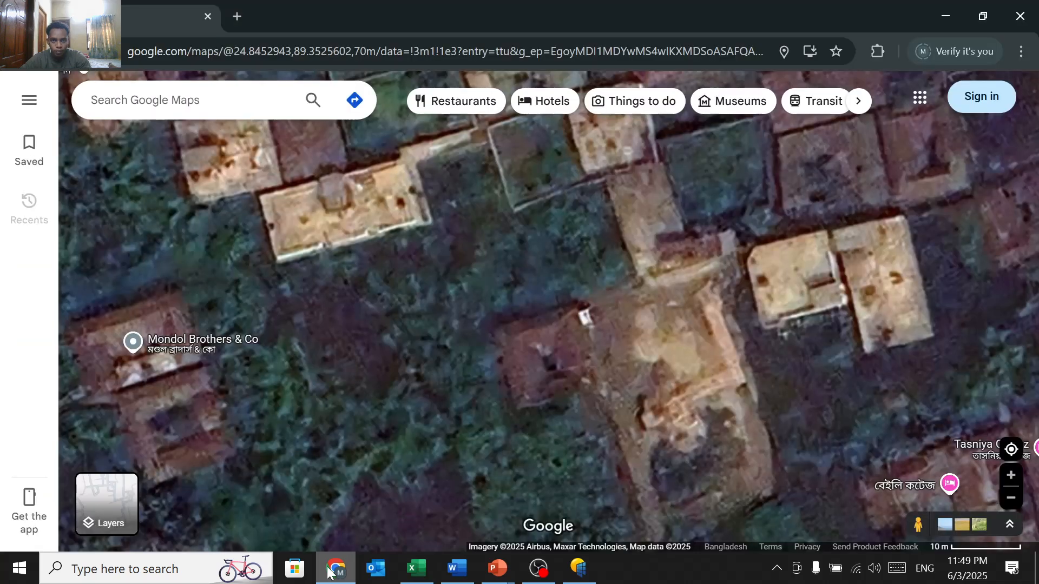
left_click(232, 18)
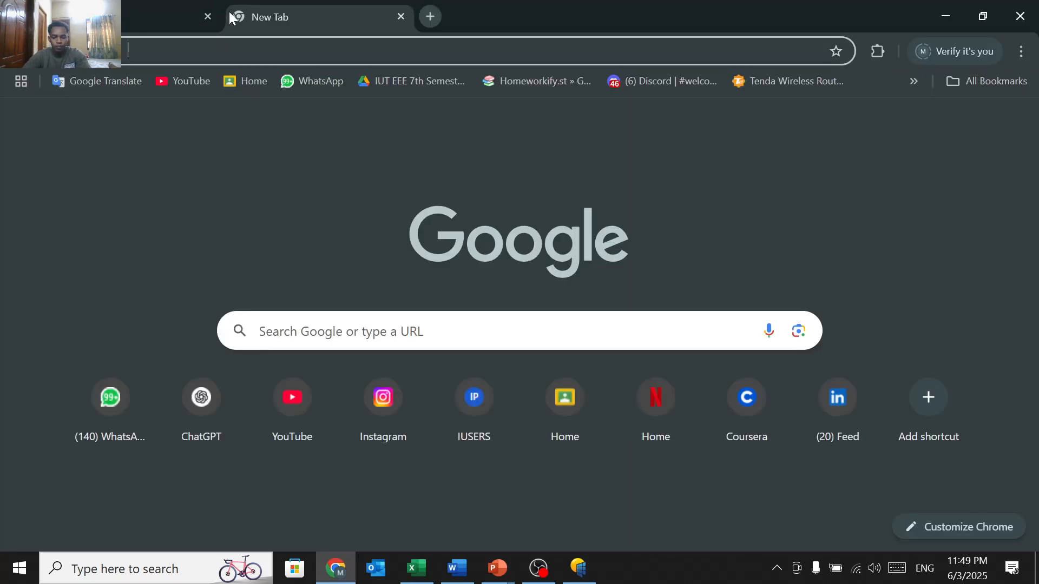
type("solar pannel data")
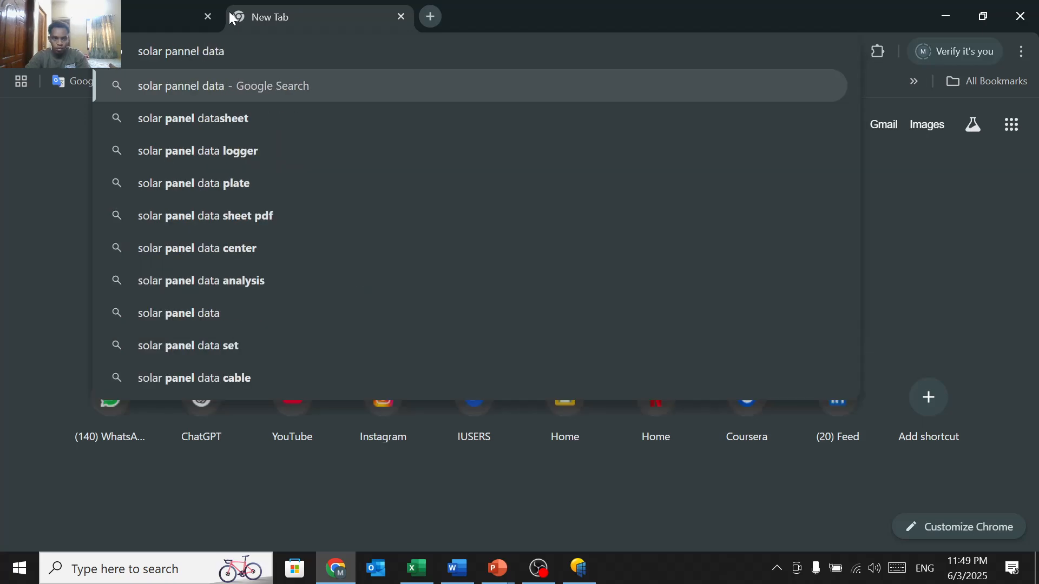
left_click(249, 118)
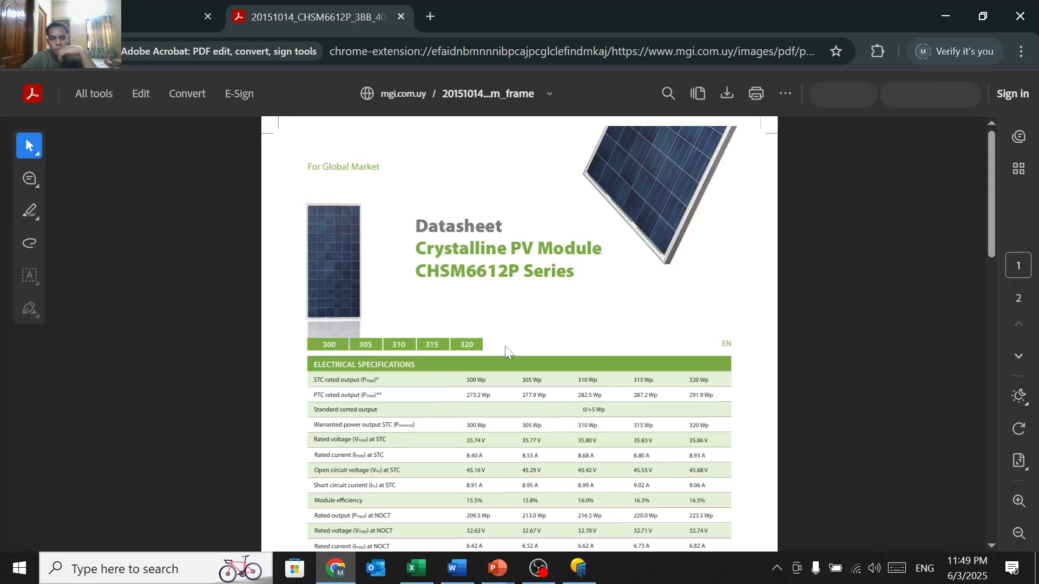
Step: Read the datasheet's electrical specifications down to NOCT and temperature coefficients, then return to PVsyst
scroll(505, 349, "down", 2)
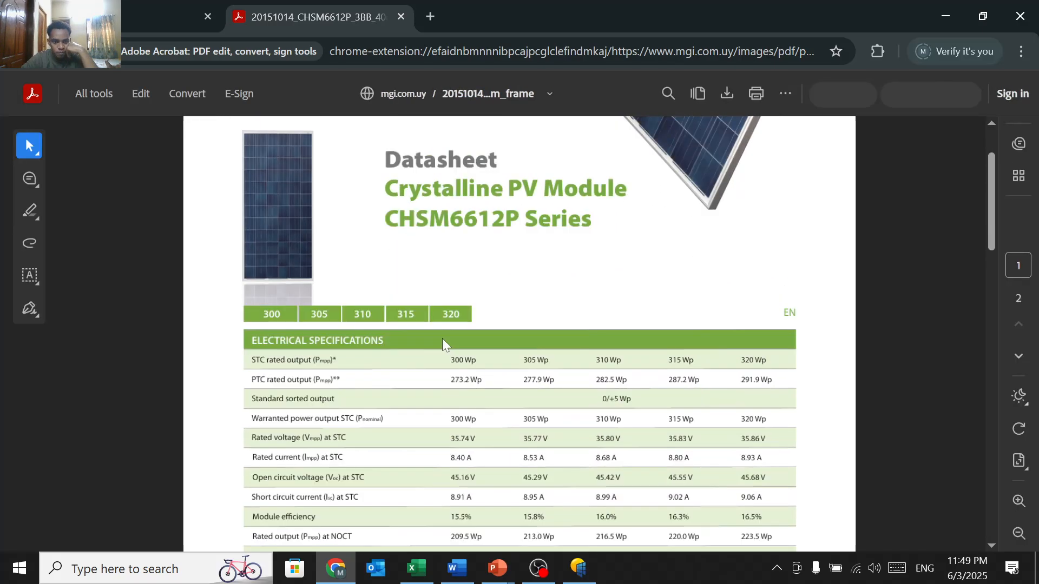
scroll(406, 357, "down", 2)
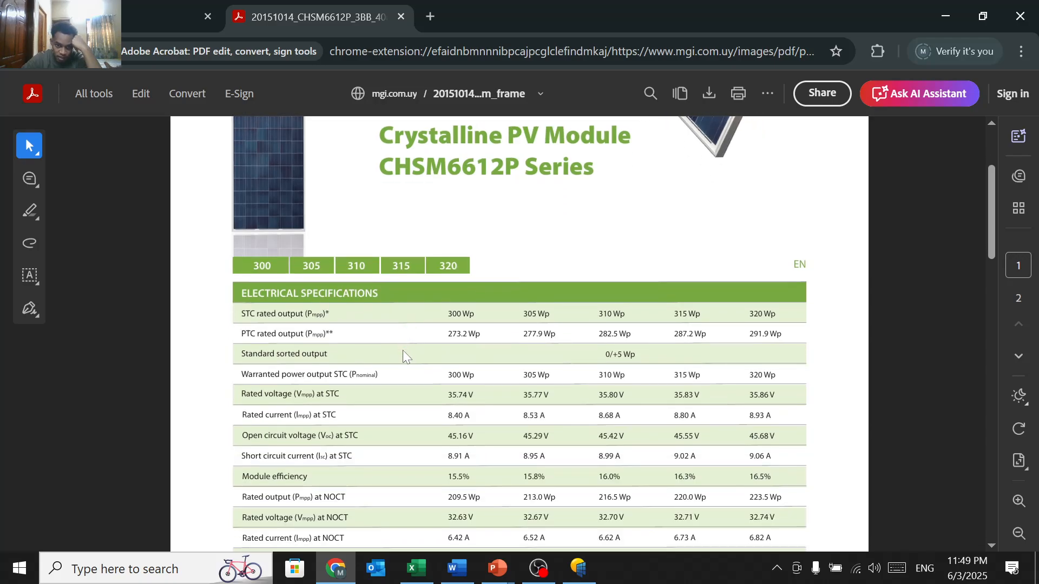
scroll(346, 384, "down", 1)
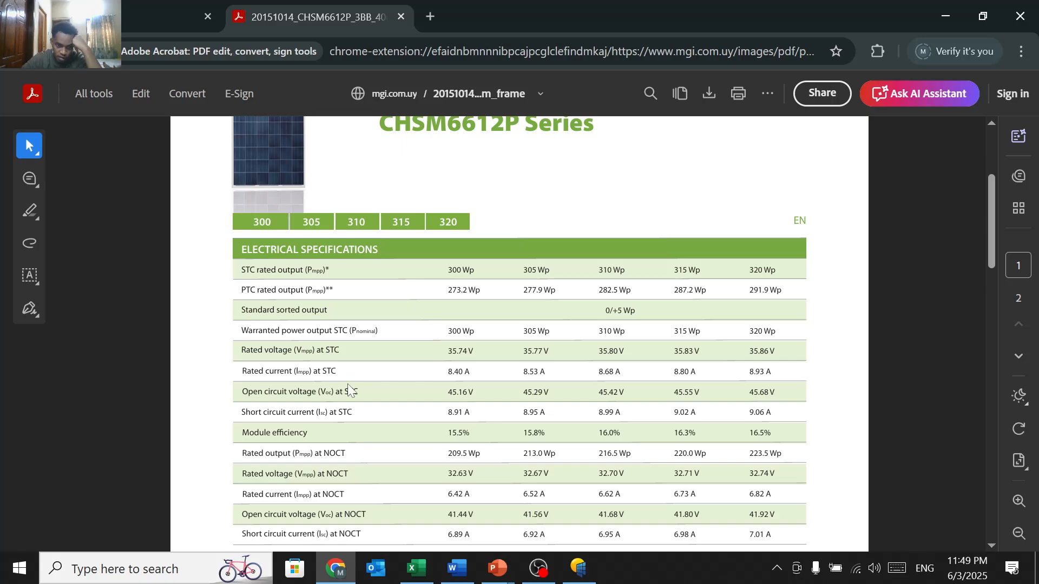
scroll(381, 372, "down", 12)
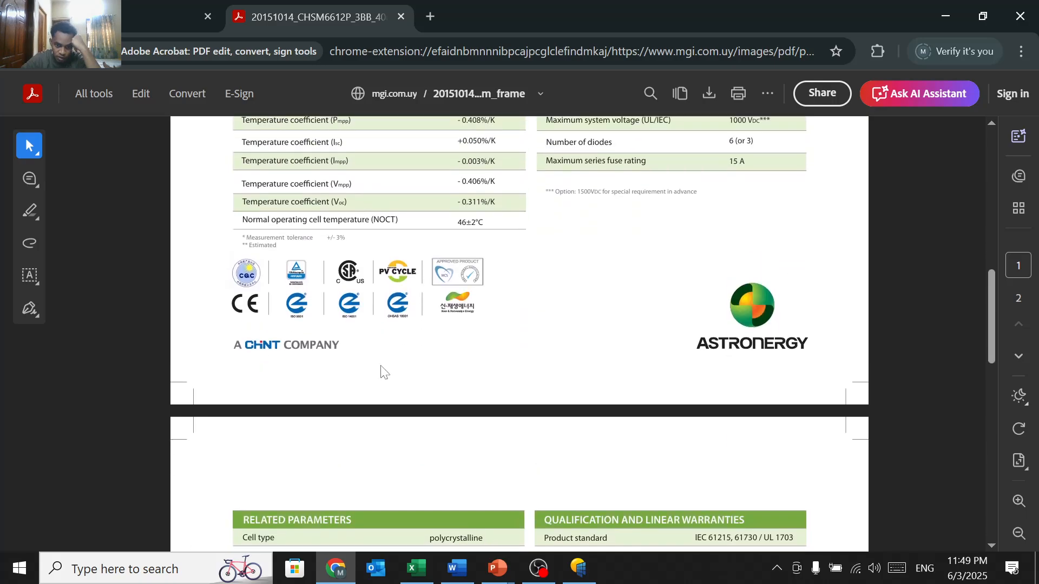
scroll(382, 372, "up", 4)
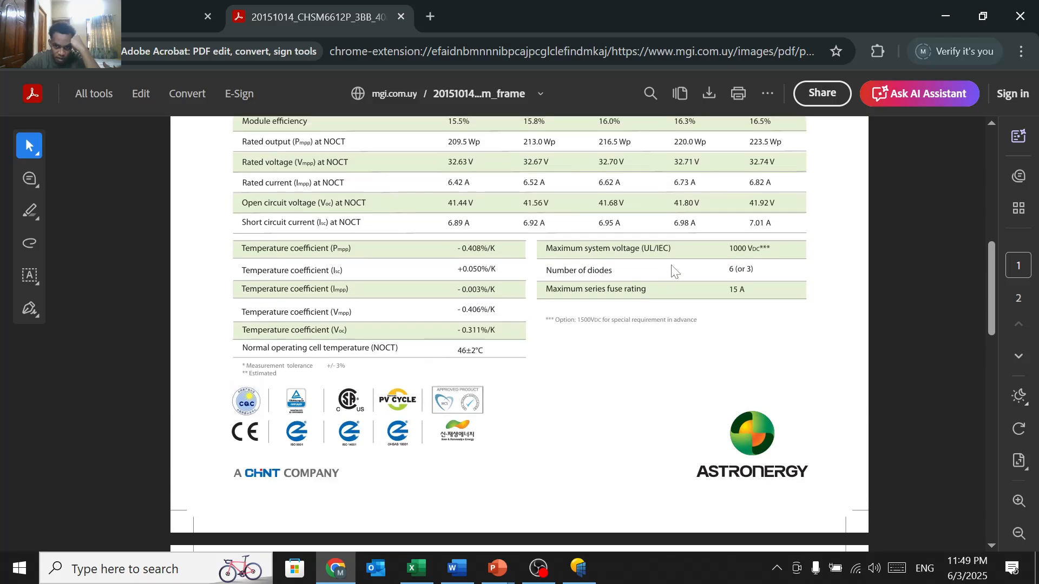
scroll(682, 263, "up", 1)
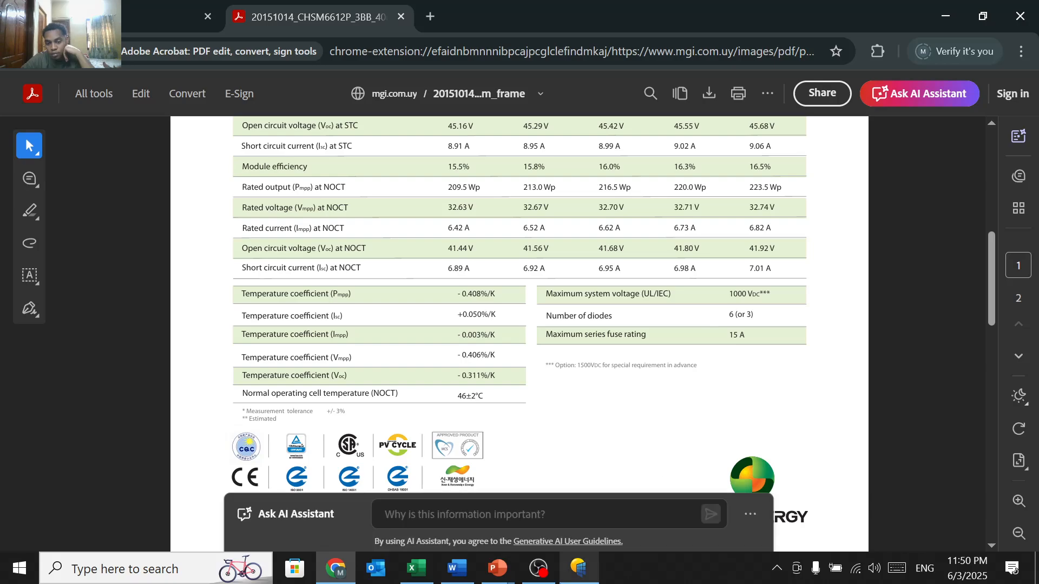
left_click(578, 568)
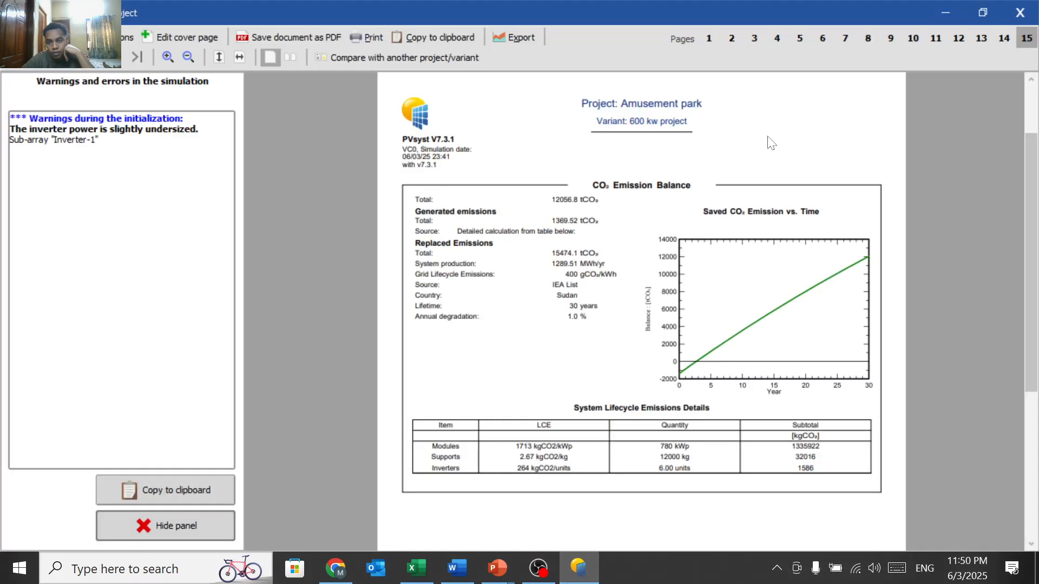
Step: Close the report and results, save the 600 kw project variant, and open its System definition
left_click(1020, 13)
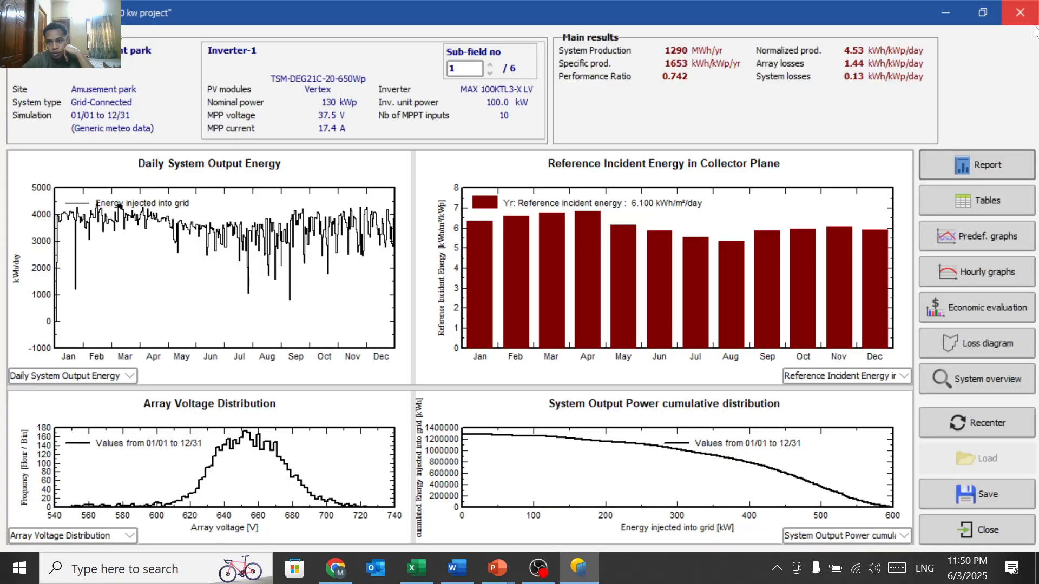
left_click(964, 536)
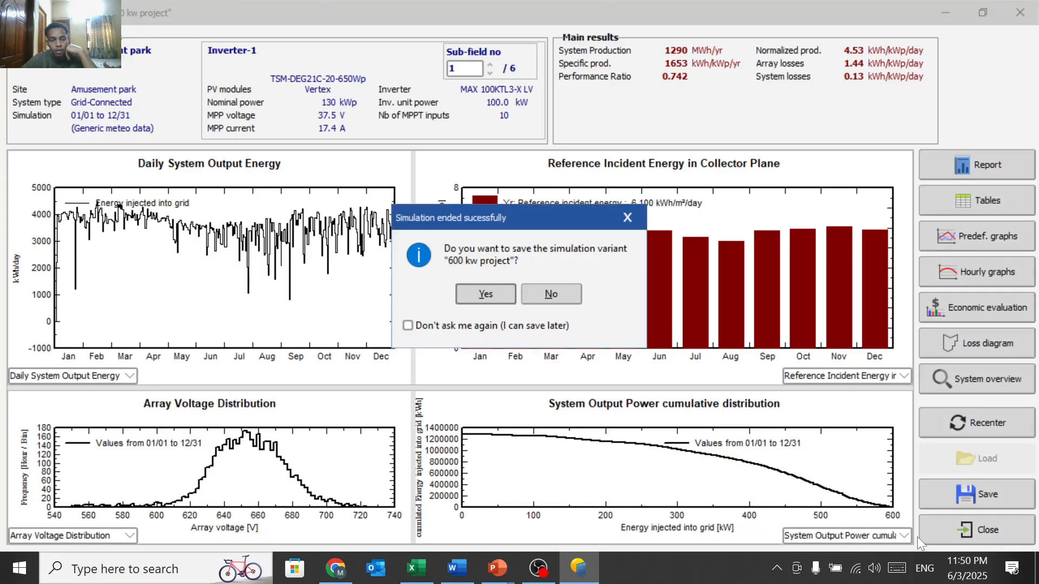
left_click(505, 301)
left_click(465, 404)
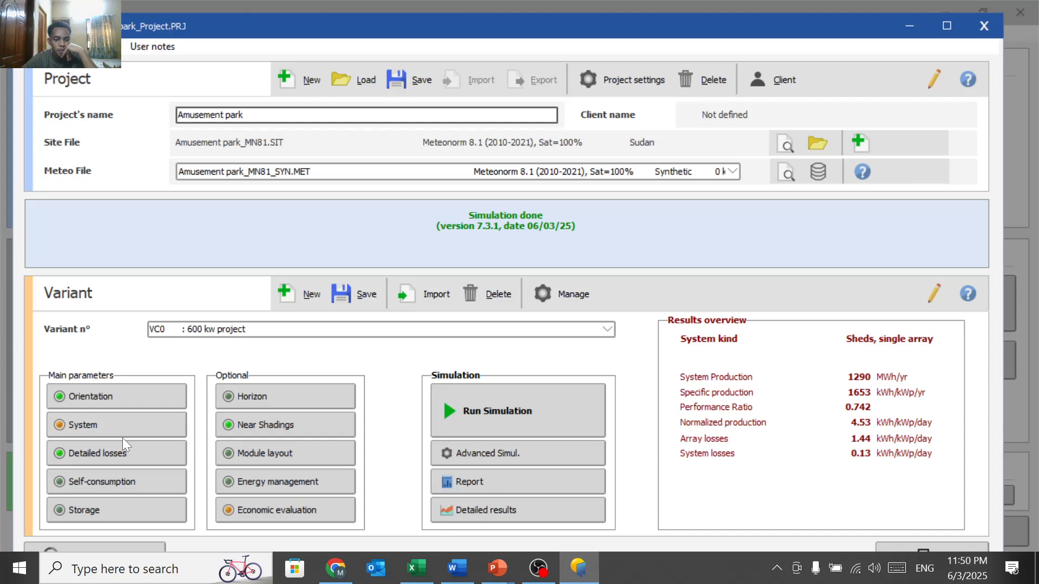
left_click(145, 427)
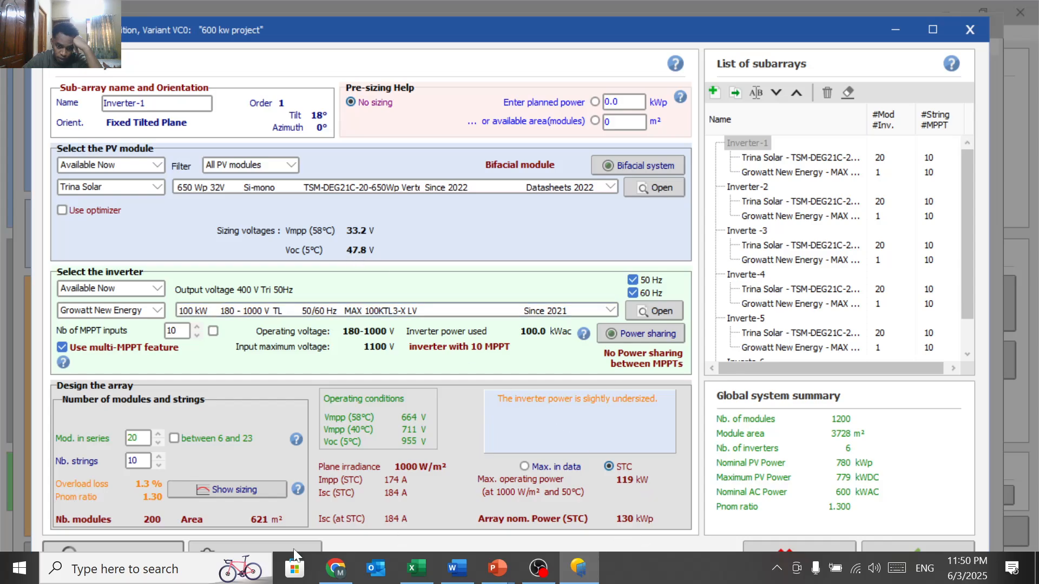
Step: Launch the Calculator app from Windows search
left_click(204, 576)
type("cac")
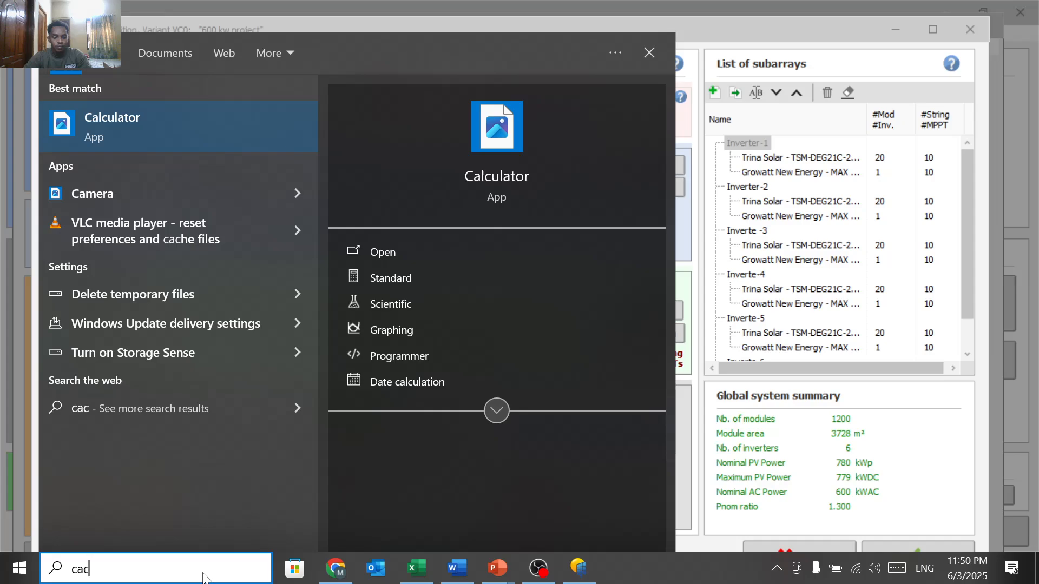
left_click(191, 124)
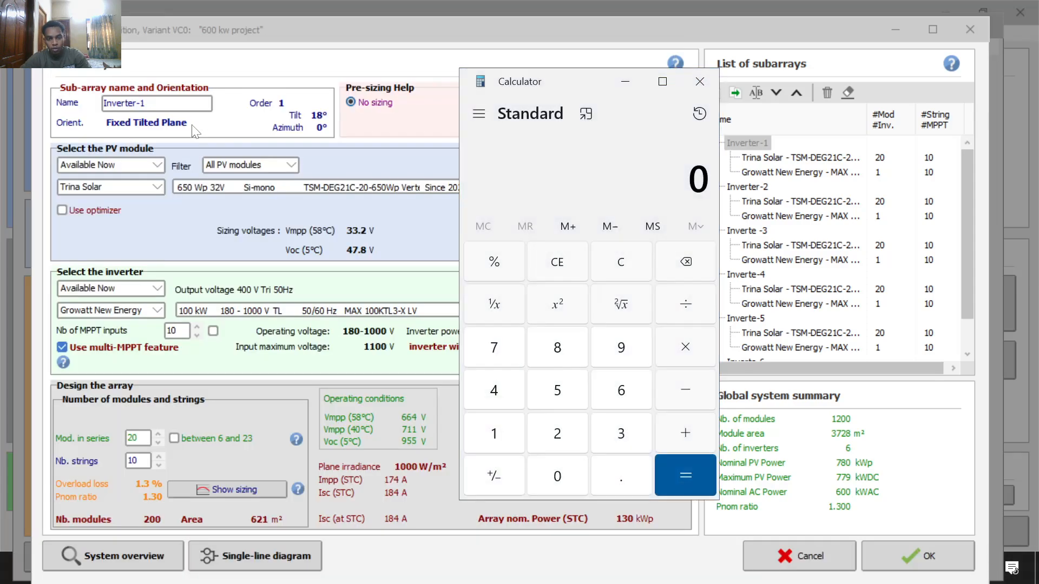
Step: Multiply the 47.8 V open-circuit voltage by 20 modules to get 956
left_click(501, 391)
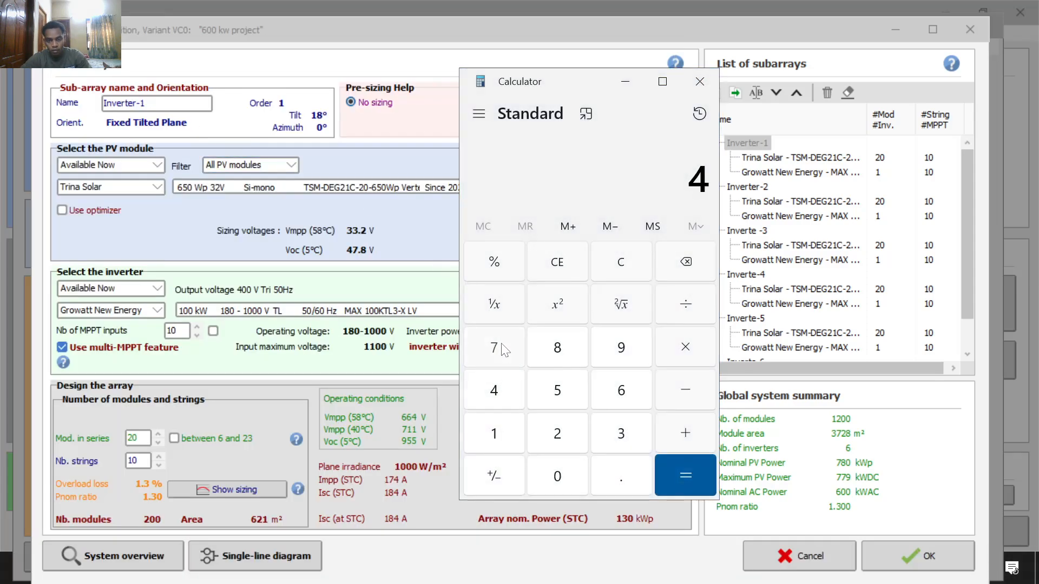
left_click(501, 346)
left_click(609, 474)
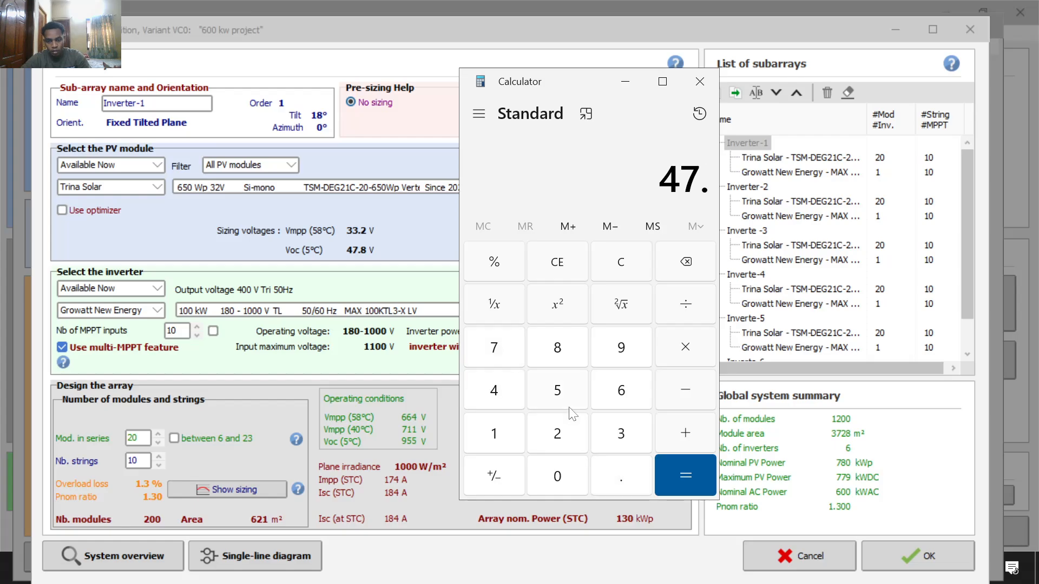
left_click(557, 348)
left_click(702, 352)
left_click(563, 438)
left_click(560, 476)
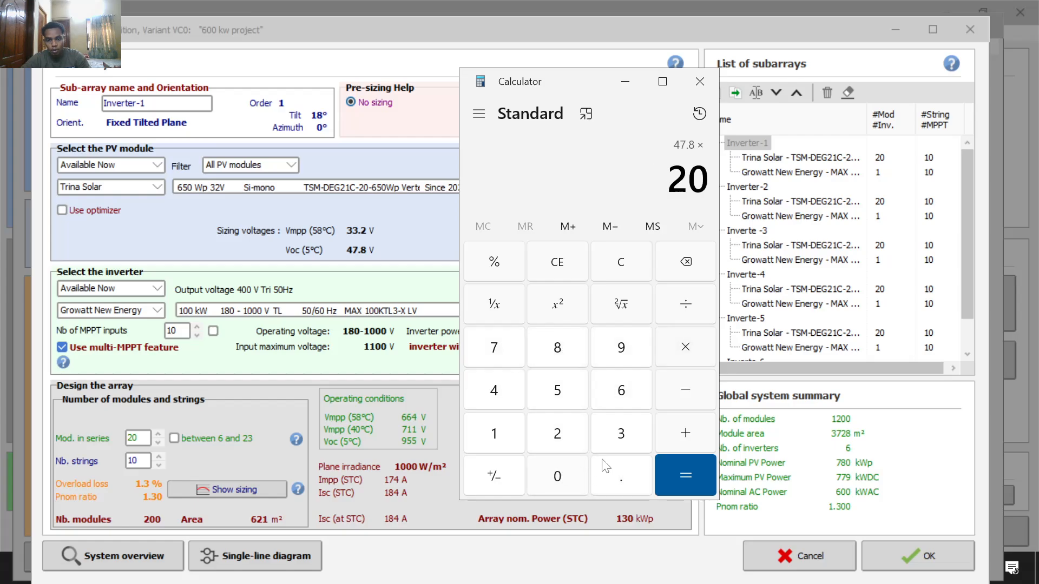
left_click(682, 475)
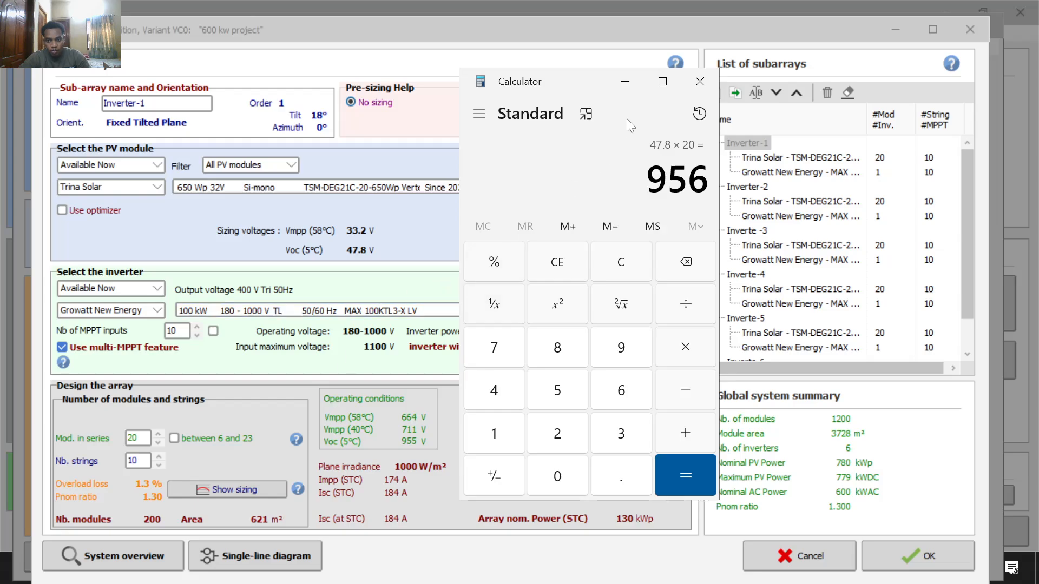
Step: Close Calculator, browse the Trina 650 Wp module's data tabs, then close the module and System dialogs
left_click(625, 82)
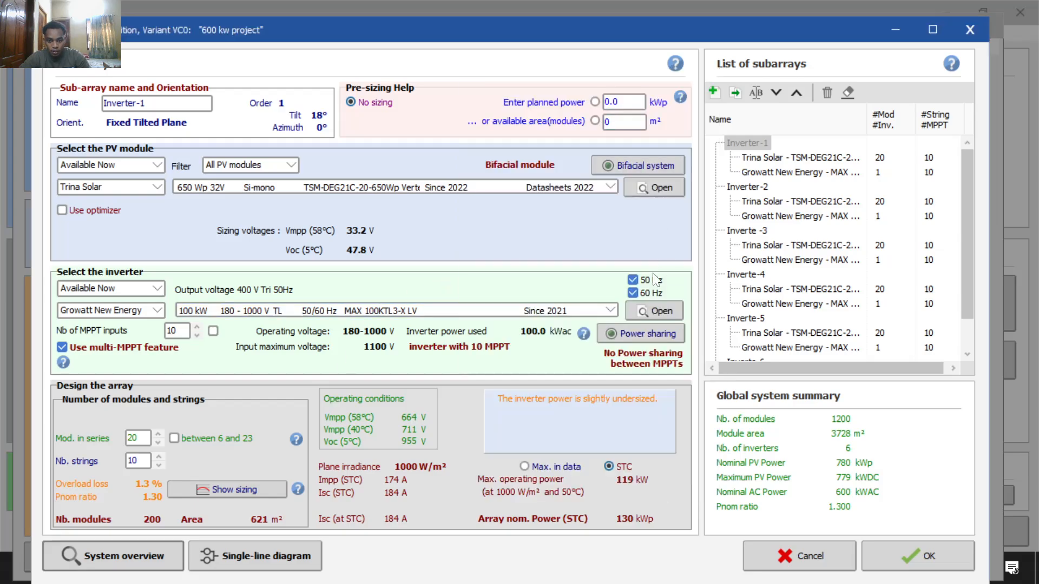
left_click(657, 189)
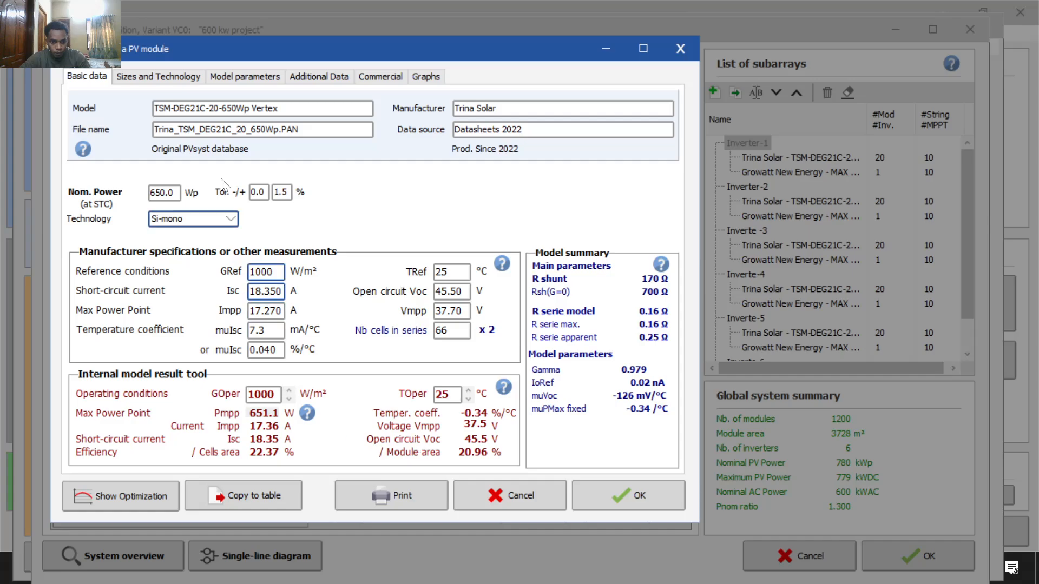
left_click(174, 79)
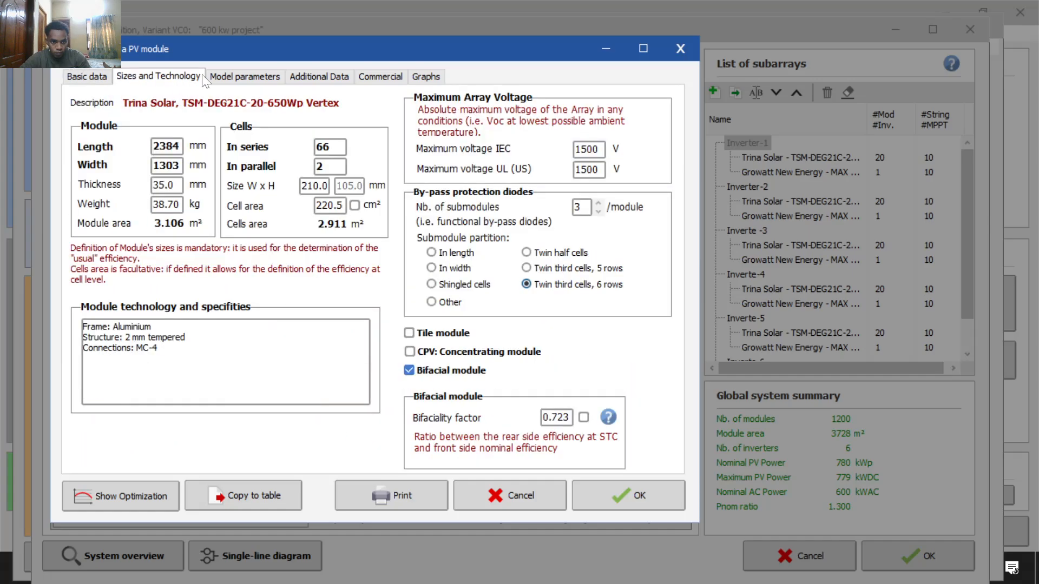
left_click(240, 78)
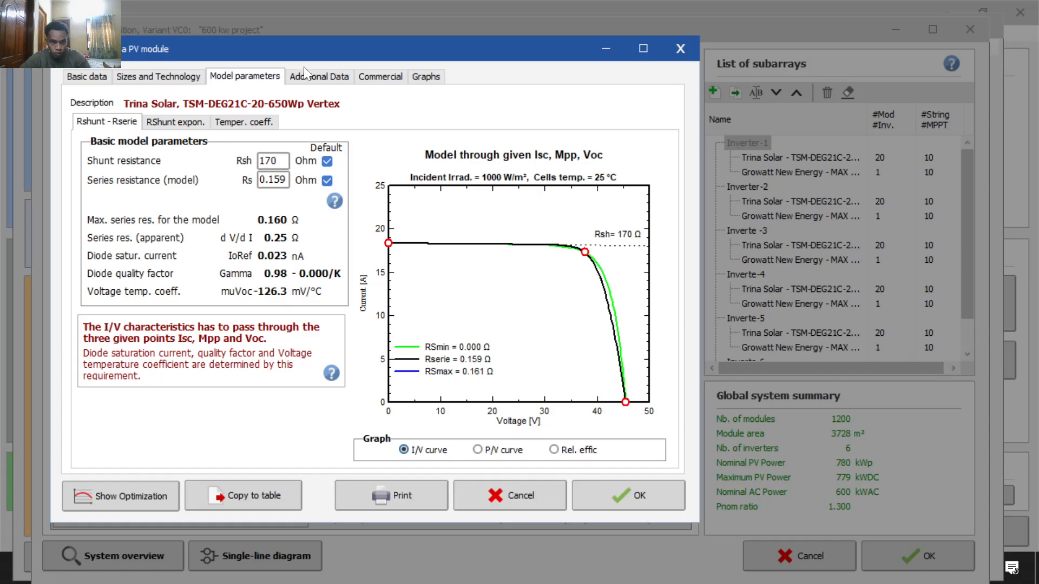
left_click(307, 75)
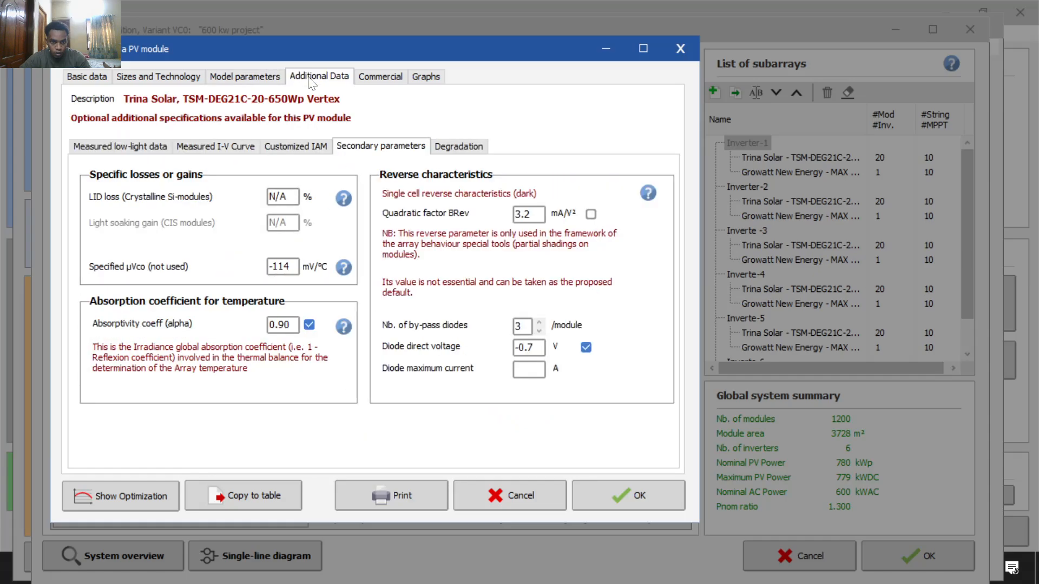
left_click(96, 80)
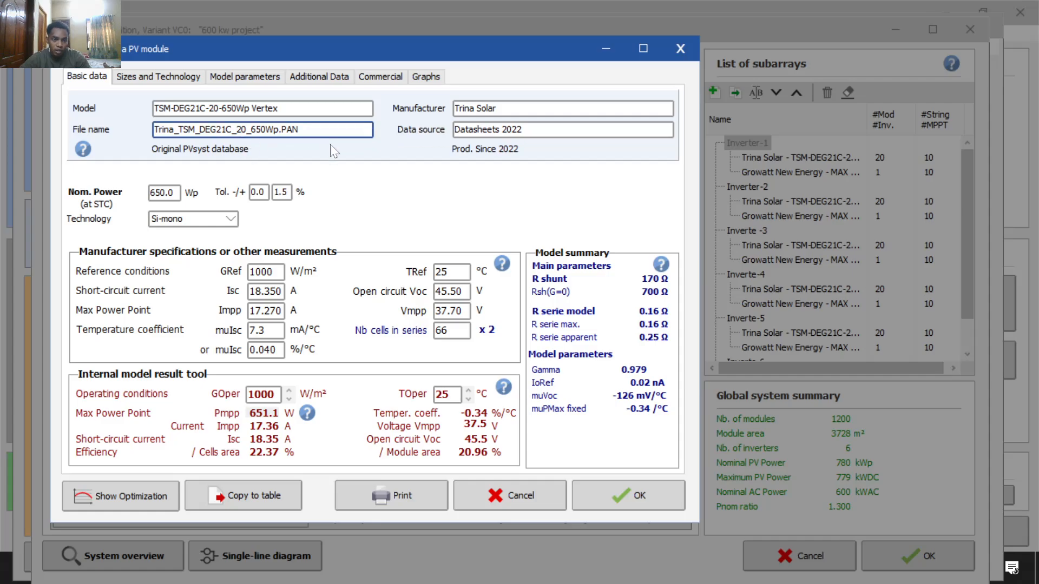
left_click(680, 50)
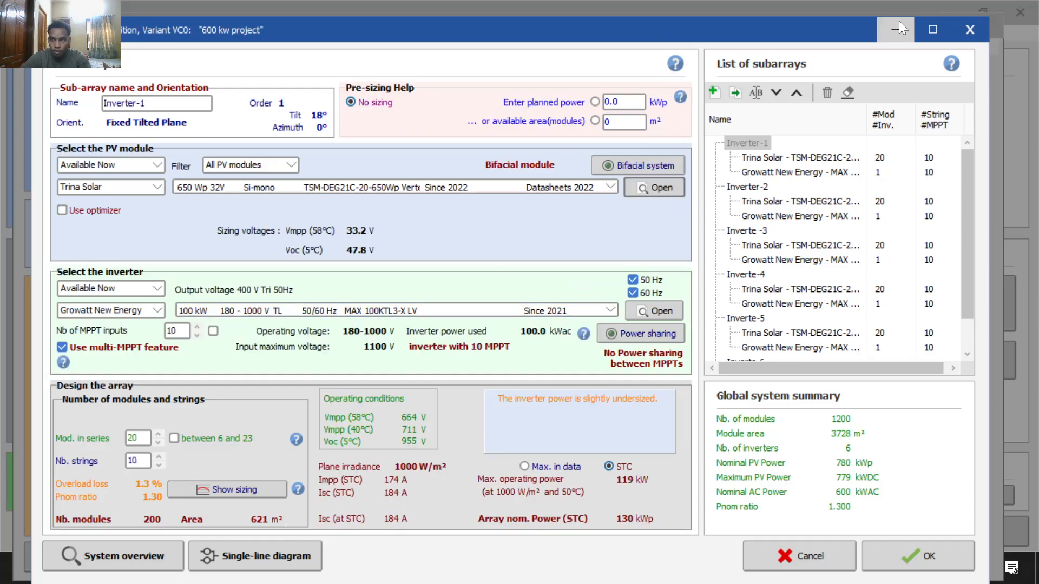
left_click(955, 28)
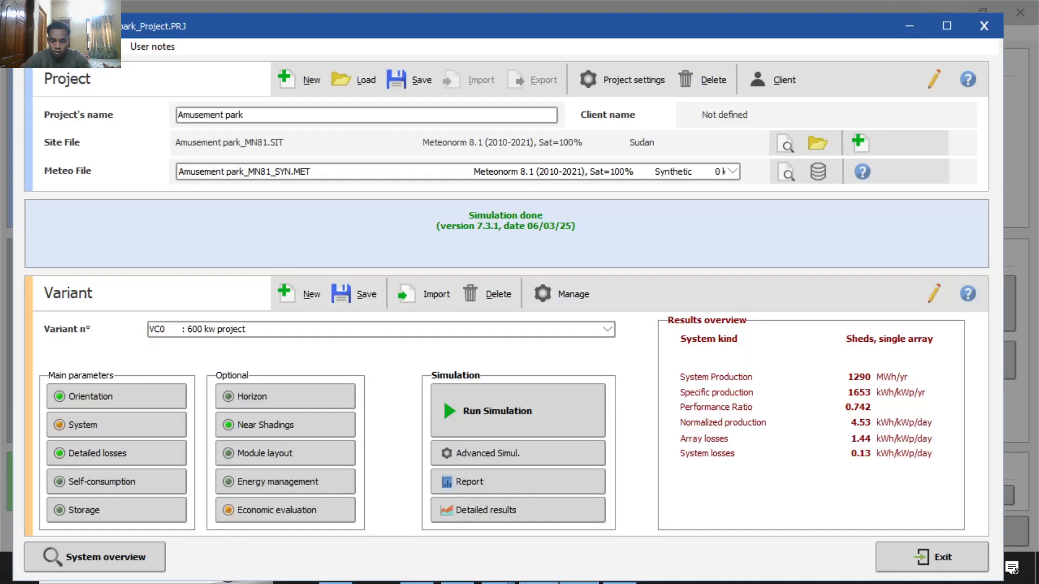
Step: Minimize PVsyst to reveal the CHSM6612P datasheet, briefly recalling then hiding Calculator
left_click(894, 27)
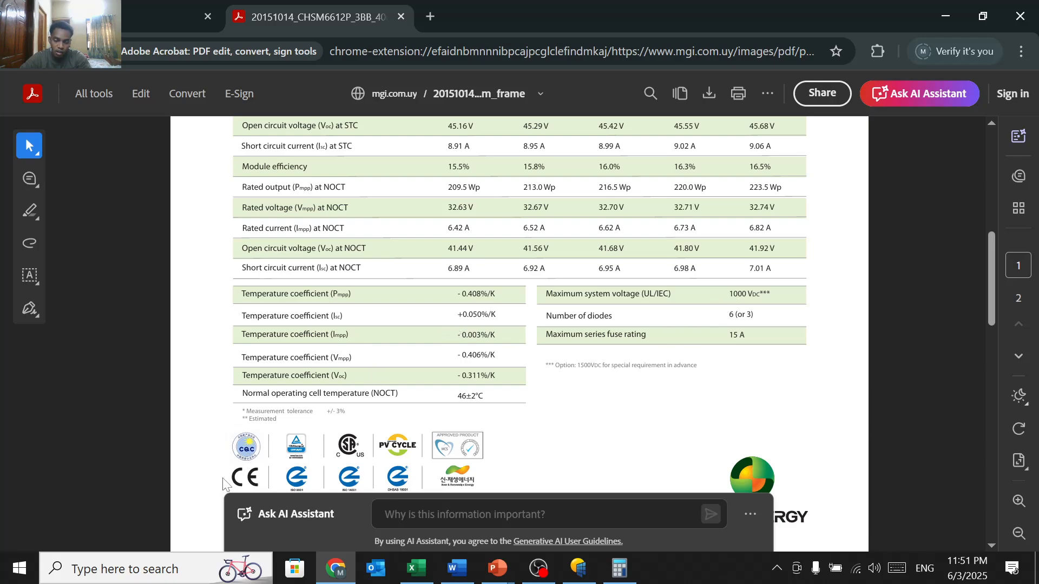
left_click(618, 567)
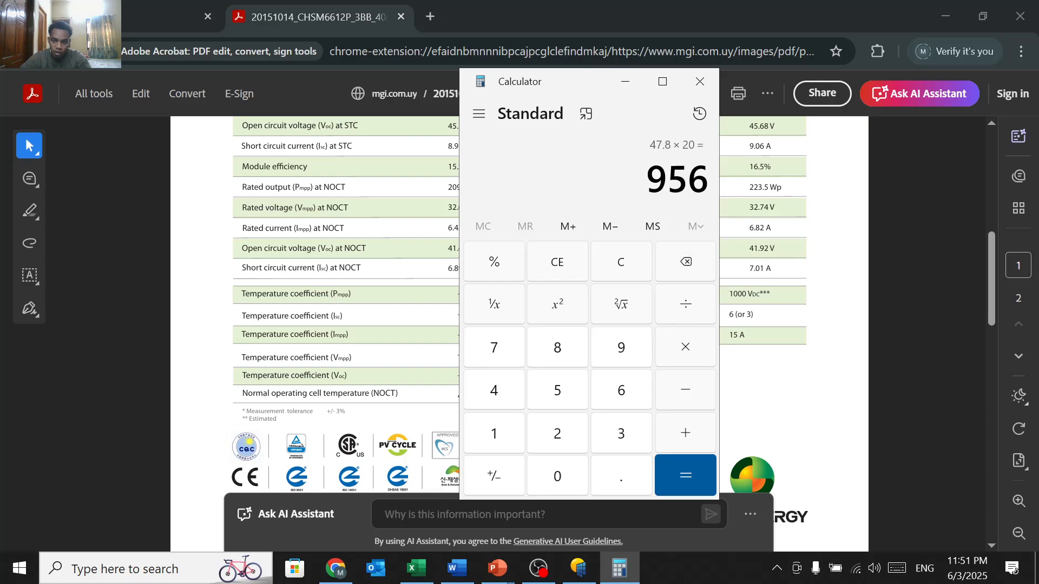
left_click(625, 83)
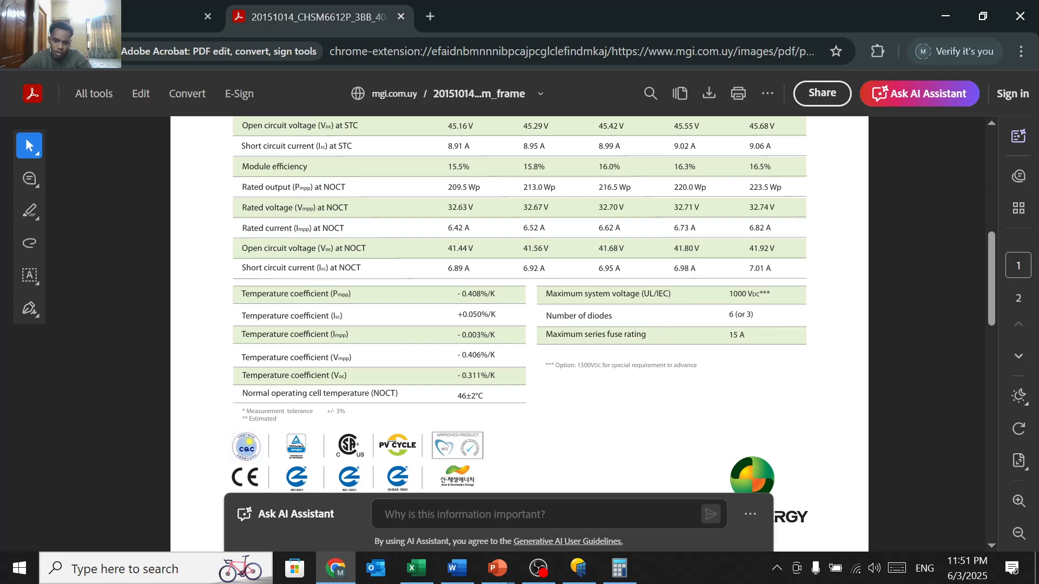
mouse_move(614, 574)
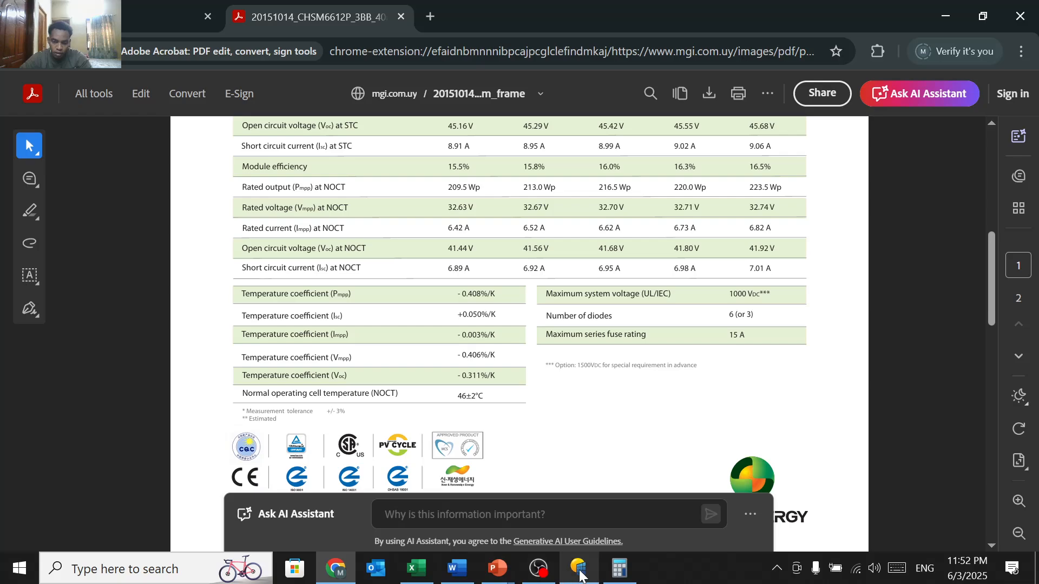
Step: Switch to Excel and scroll the System Sizing sheet to the temperature tables near rows 54–80
left_click(418, 571)
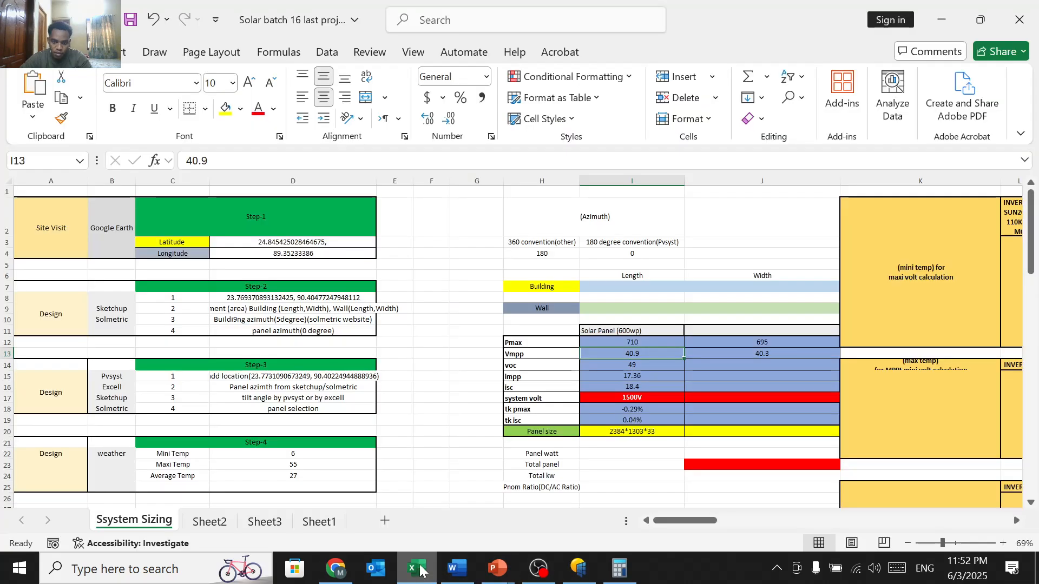
scroll(488, 457, "down", 20)
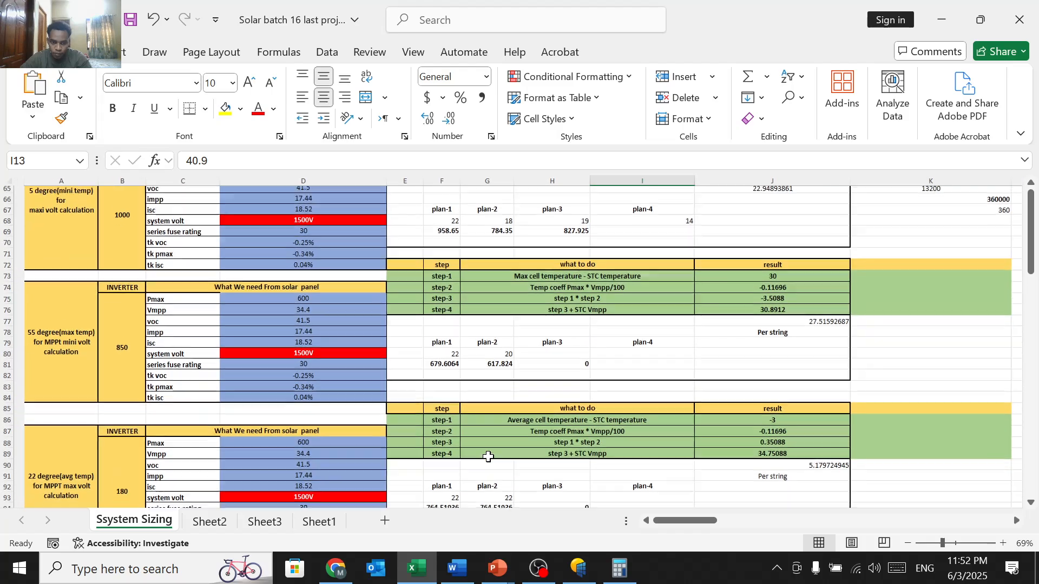
scroll(488, 457, "up", 3)
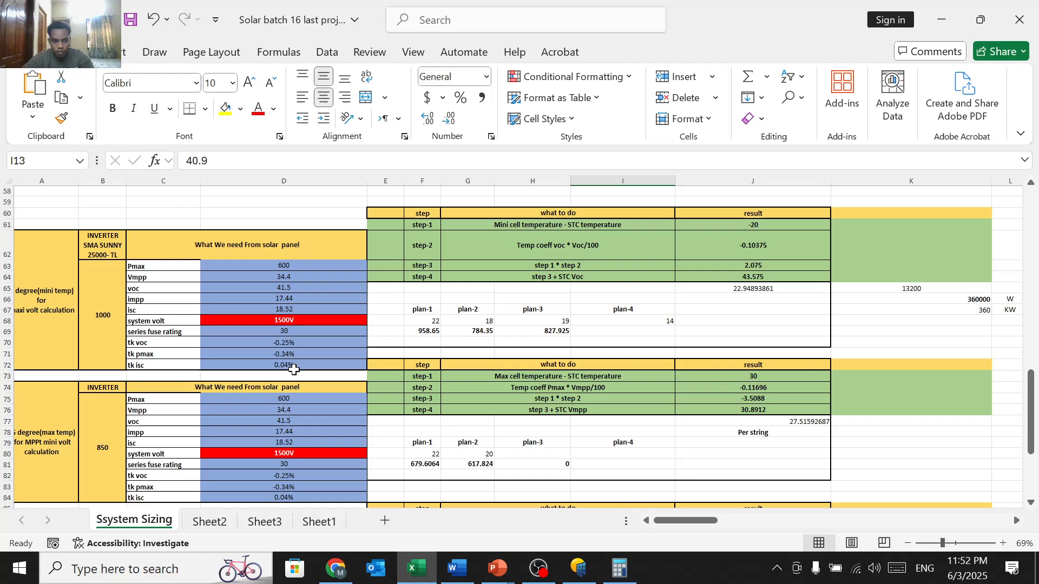
scroll(329, 358, "left", 2)
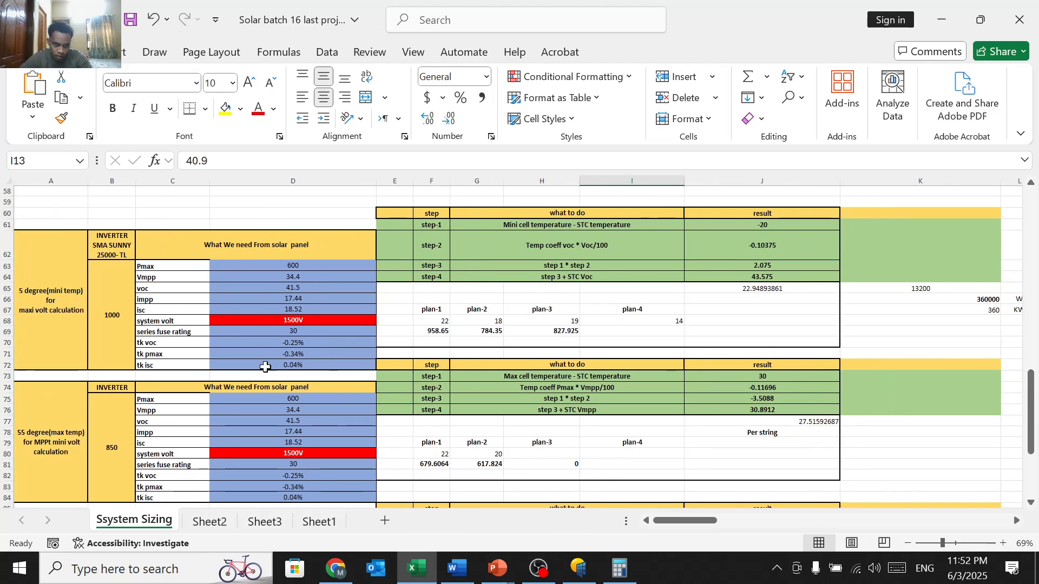
scroll(262, 394, "down", 3)
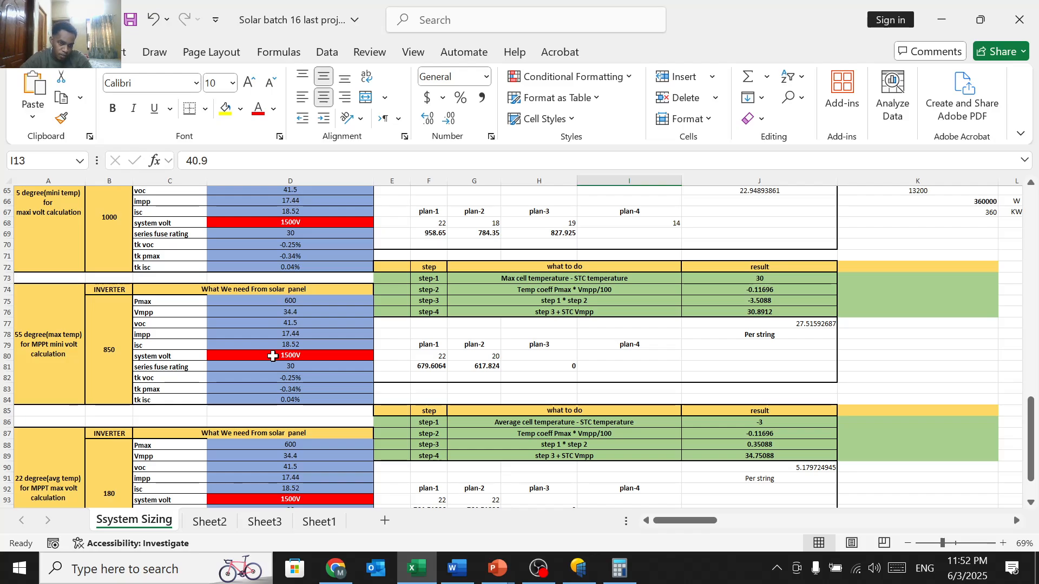
scroll(273, 352, "up", 3)
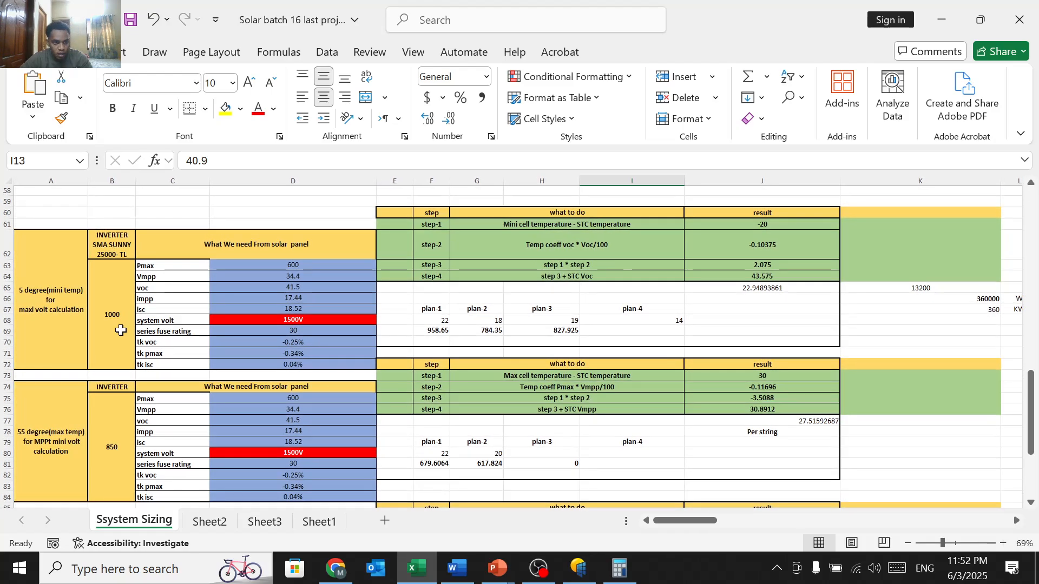
scroll(121, 330, "right", 1)
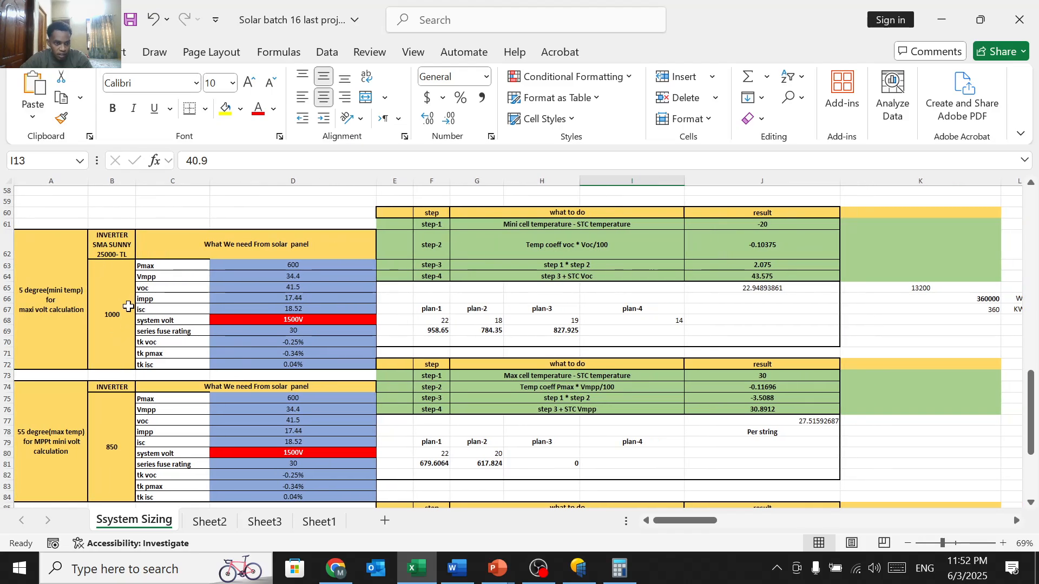
scroll(124, 331, "down", 2)
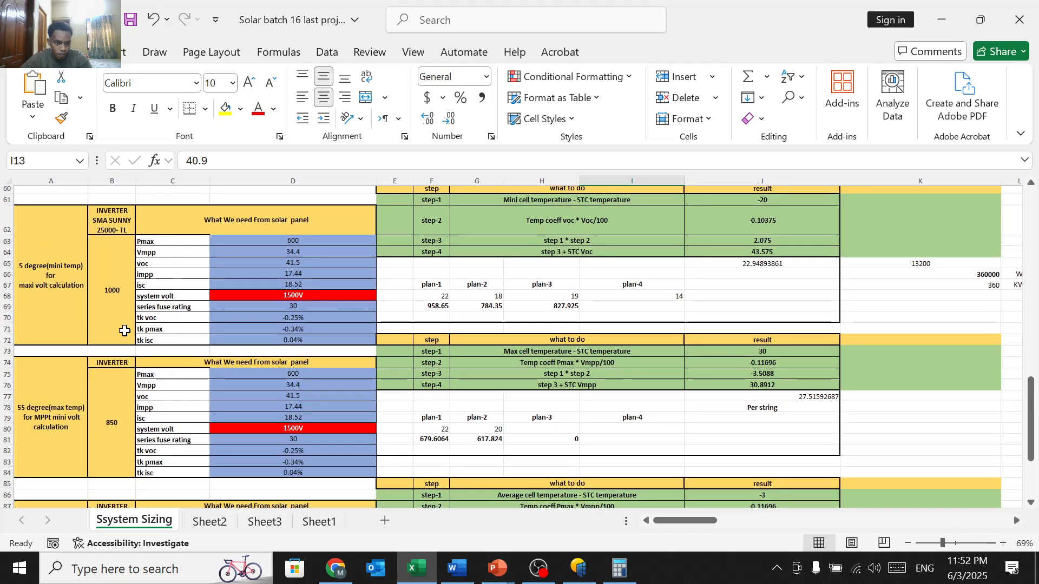
scroll(346, 314, "up", 1)
scroll(346, 313, "down", 1)
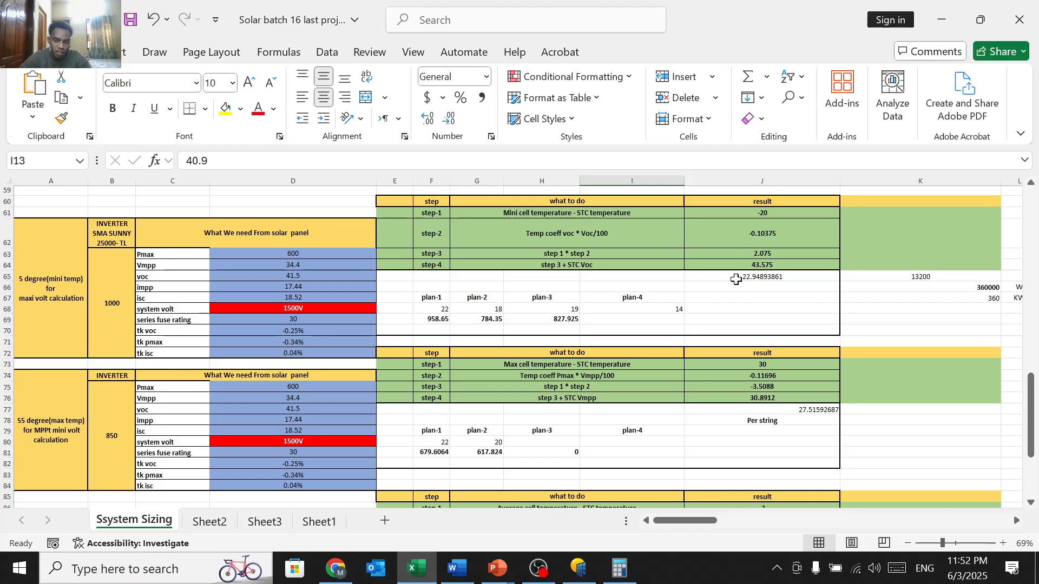
scroll(709, 407, "down", 4)
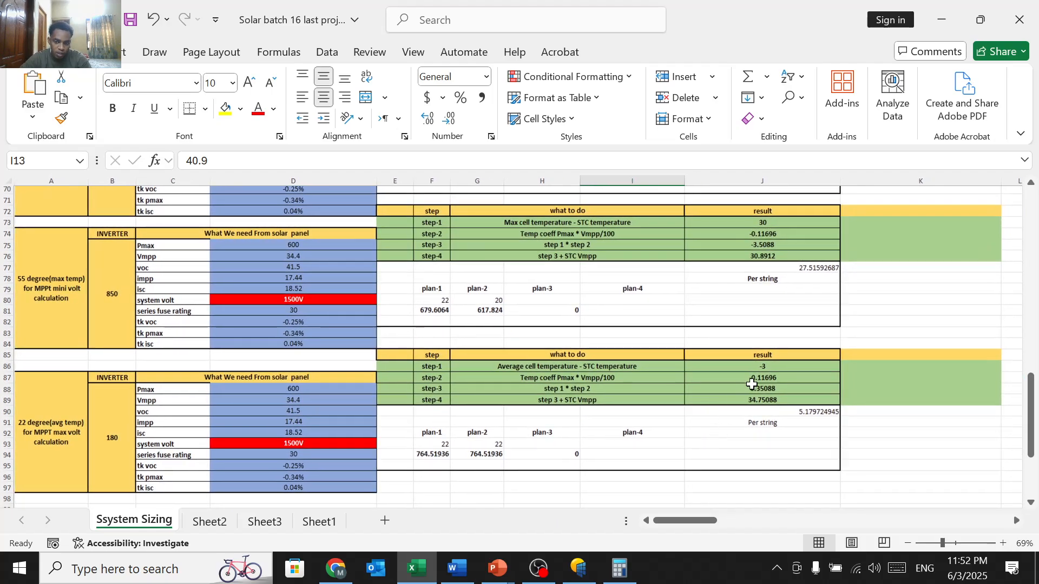
scroll(736, 399, "up", 6)
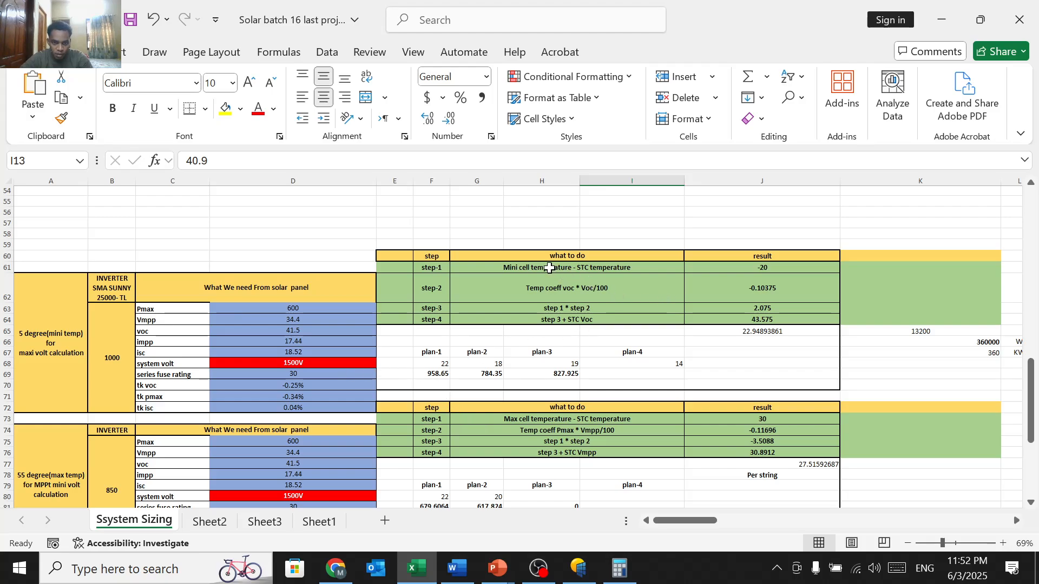
Step: Confirm J61's =5-25 formula giving -20 and J62's =D70*D65 giving -0.10375
left_click(751, 267)
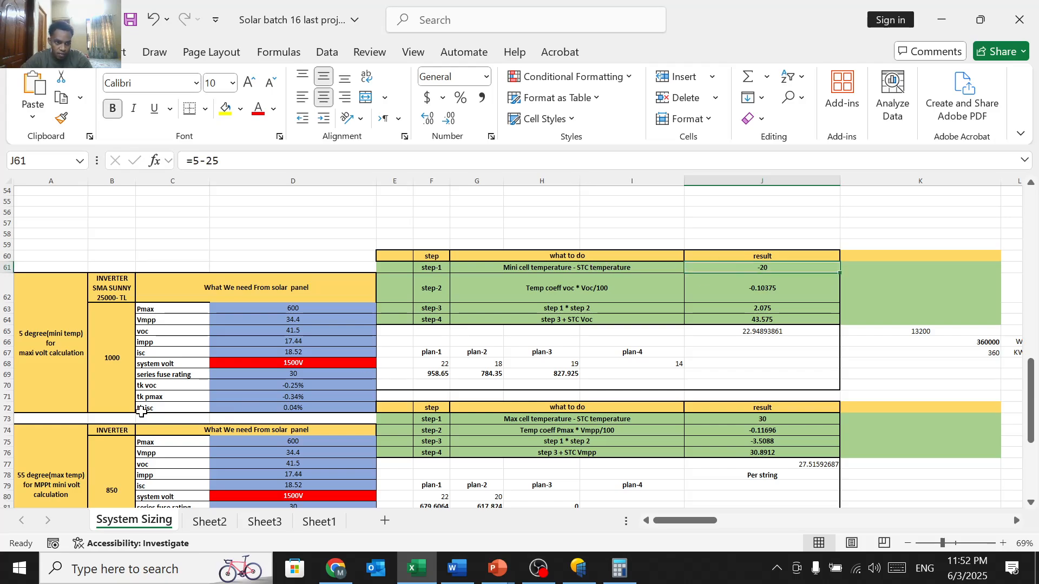
left_click(771, 276)
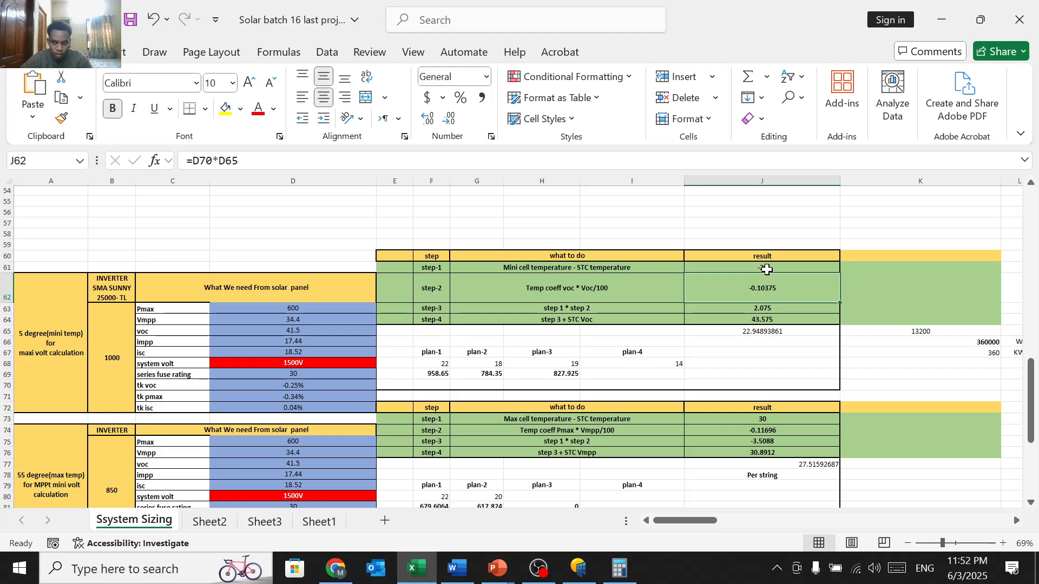
double_click(764, 268)
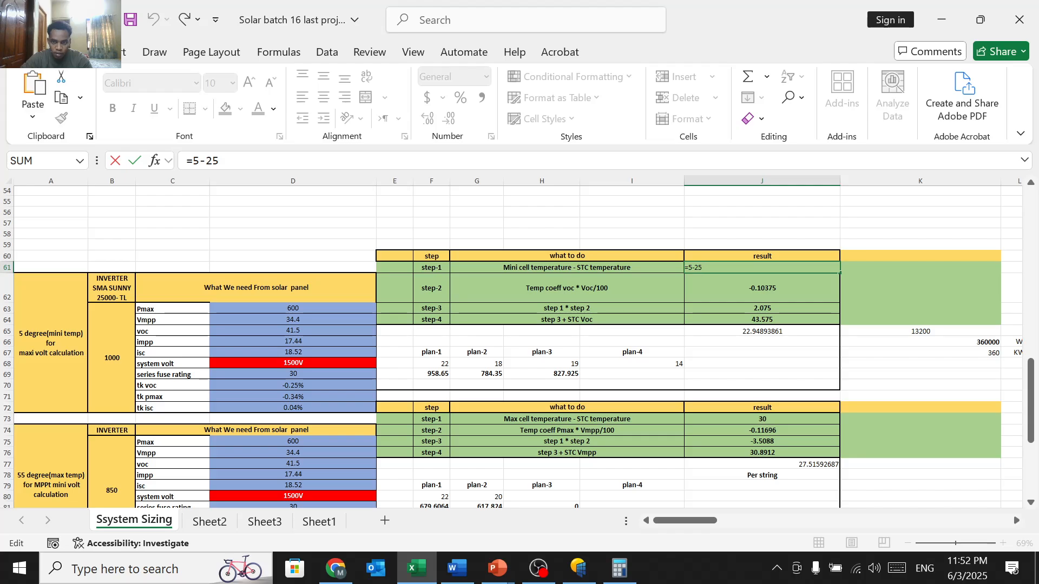
left_click(712, 243)
scroll(712, 242, "up", 2)
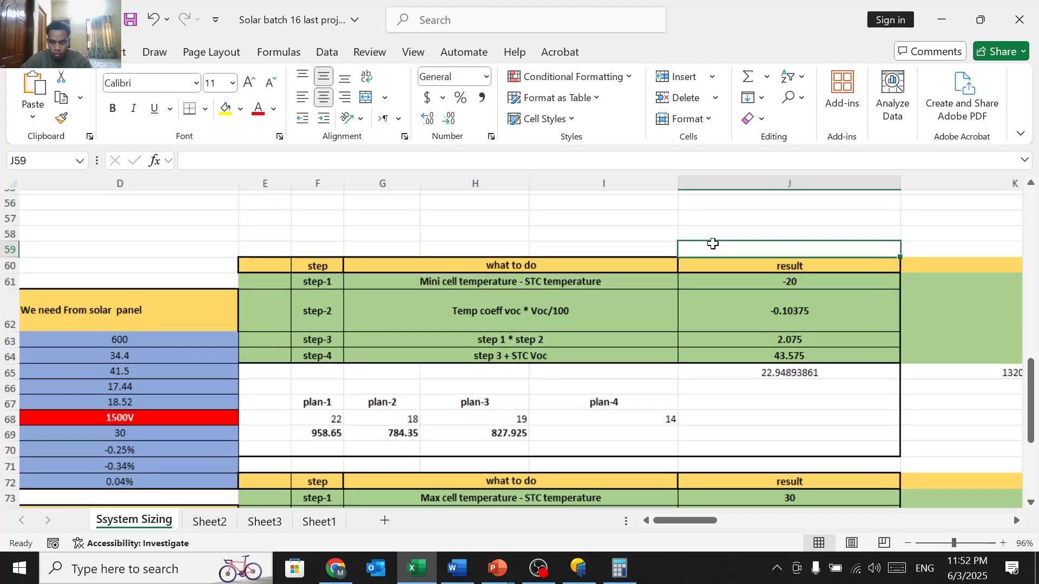
left_click(774, 285)
double_click(774, 285)
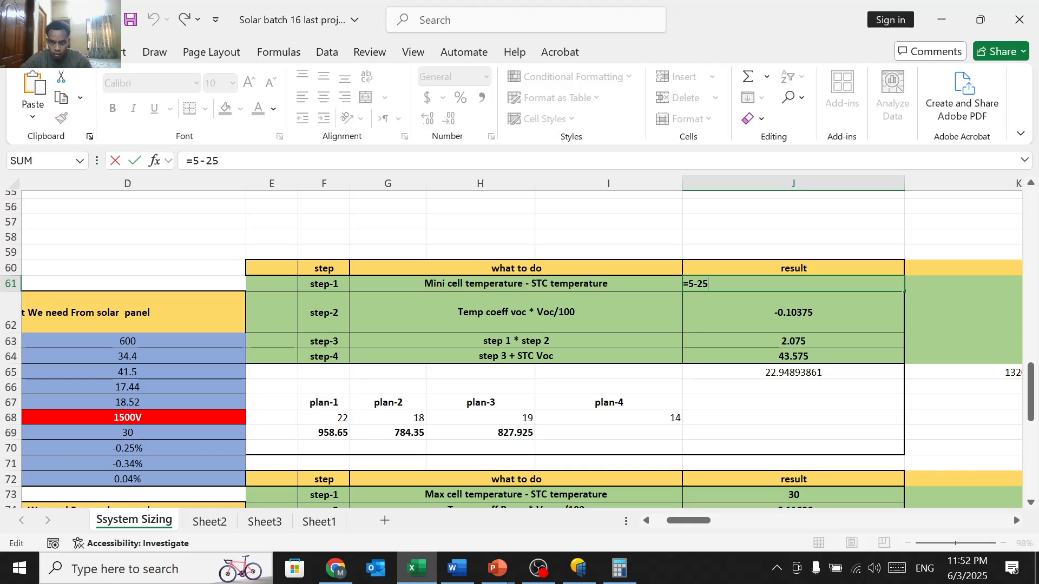
key("Return")
scroll(775, 214, "down", 3)
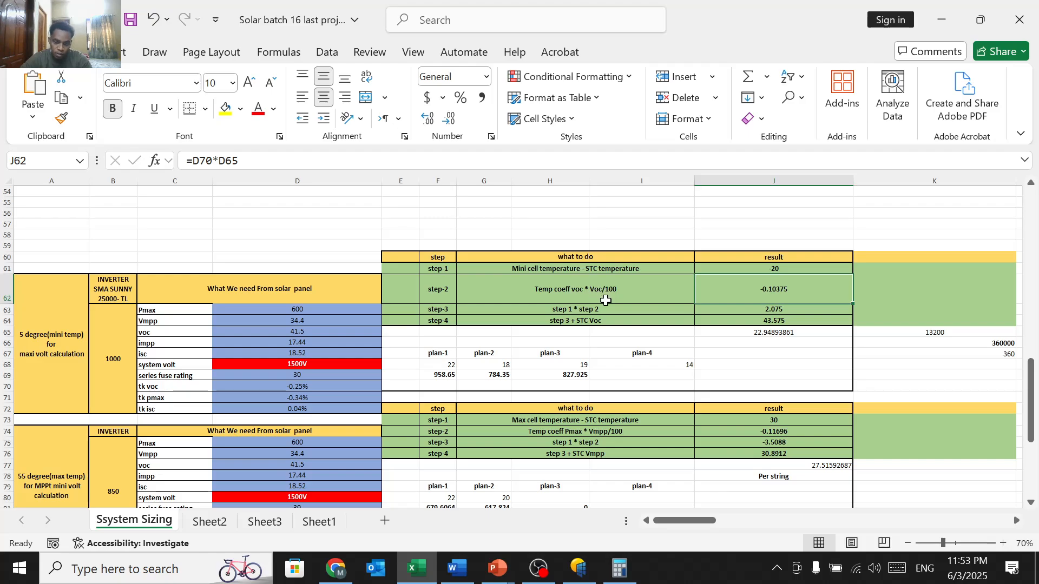
double_click(756, 294)
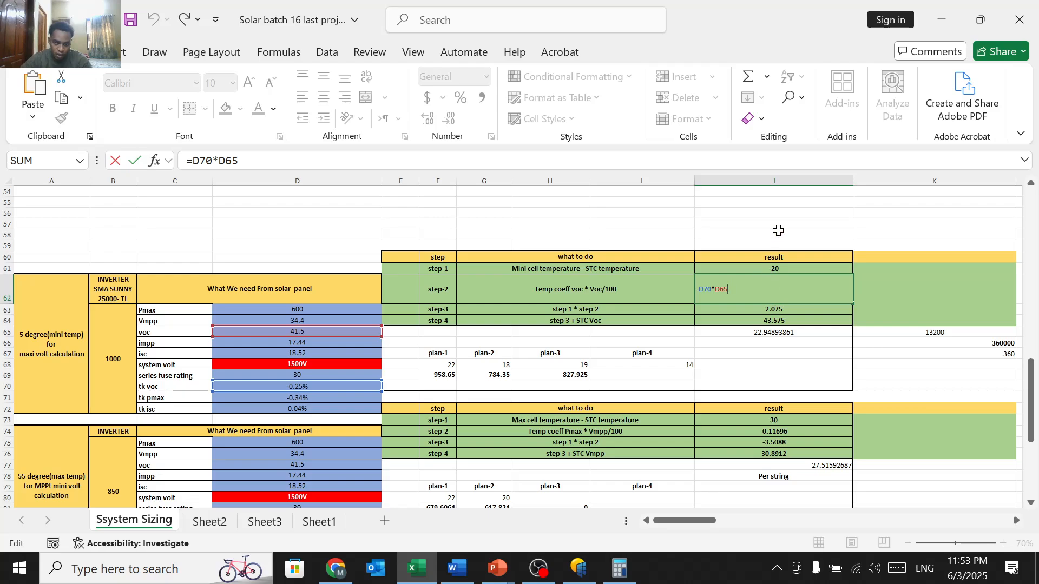
left_click(777, 231)
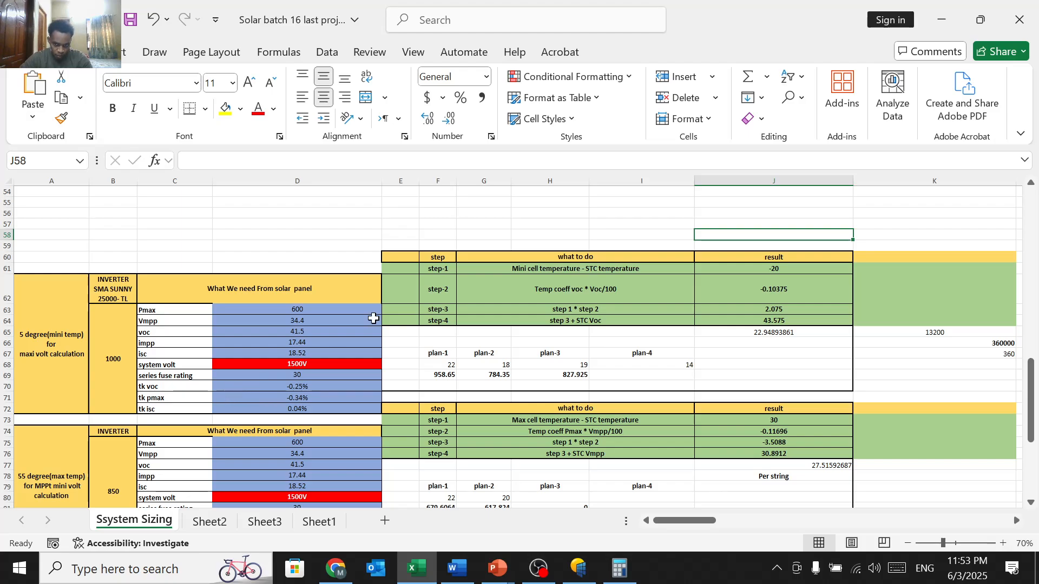
Step: Re-enter the step-2 formula in J62 as =D70*D65
left_click(771, 284)
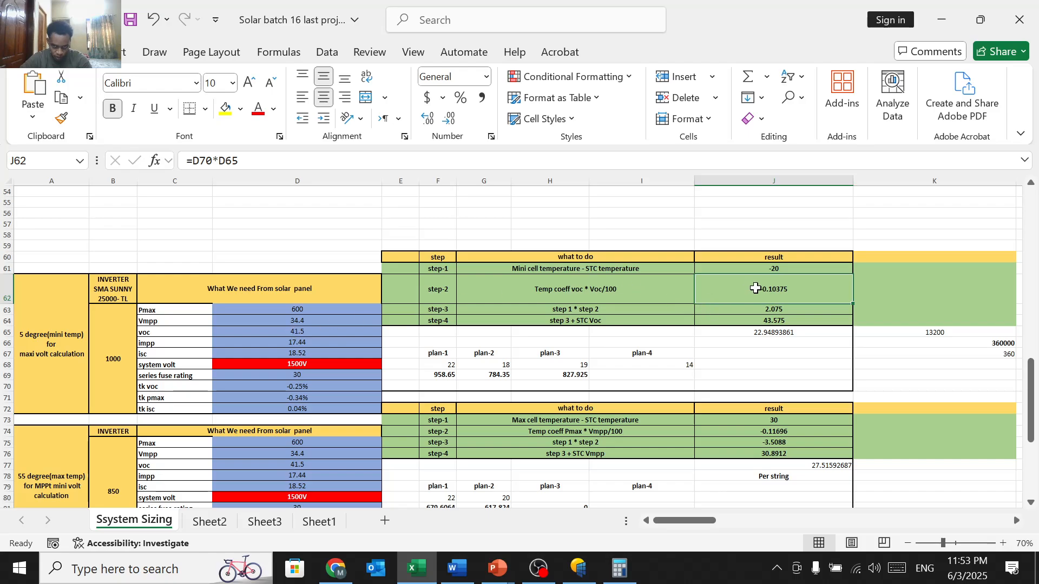
double_click(761, 288)
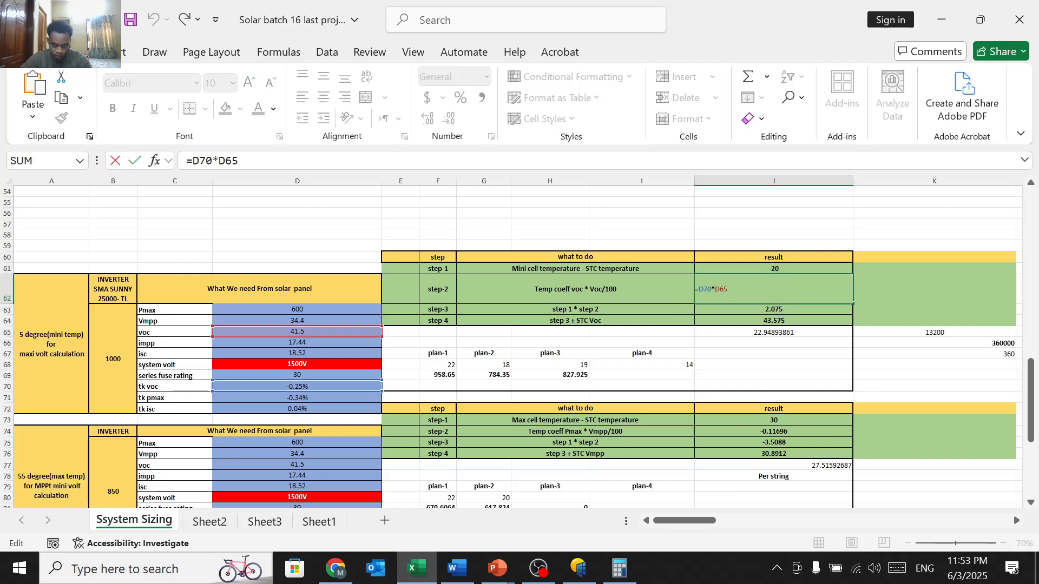
key("BackSpace")
key("BackSpace")
key("BackSpace")
key("BackSpace")
key("BackSpace")
key("BackSpace")
key("BackSpace")
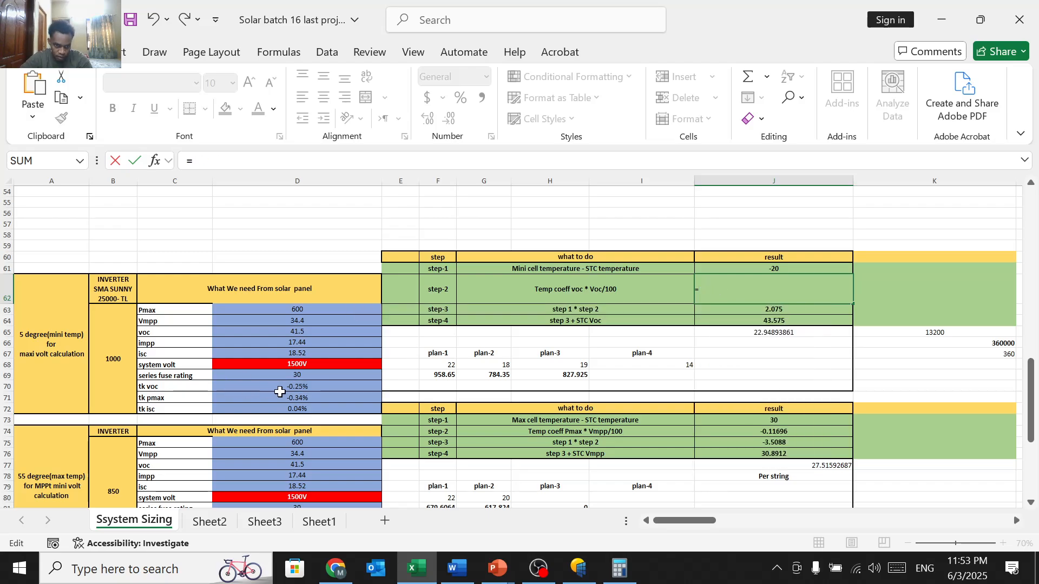
left_click(293, 388)
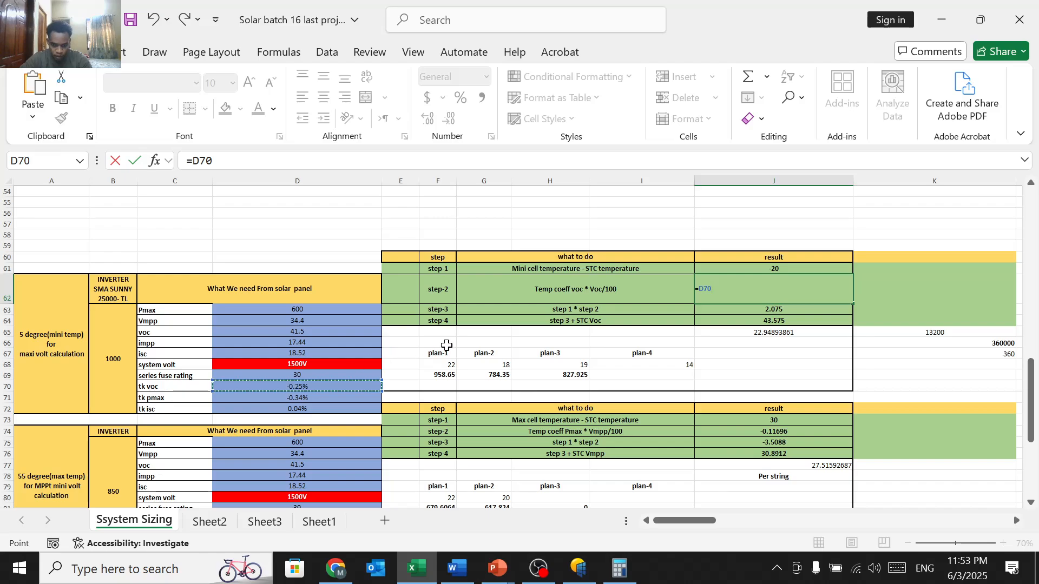
type("*")
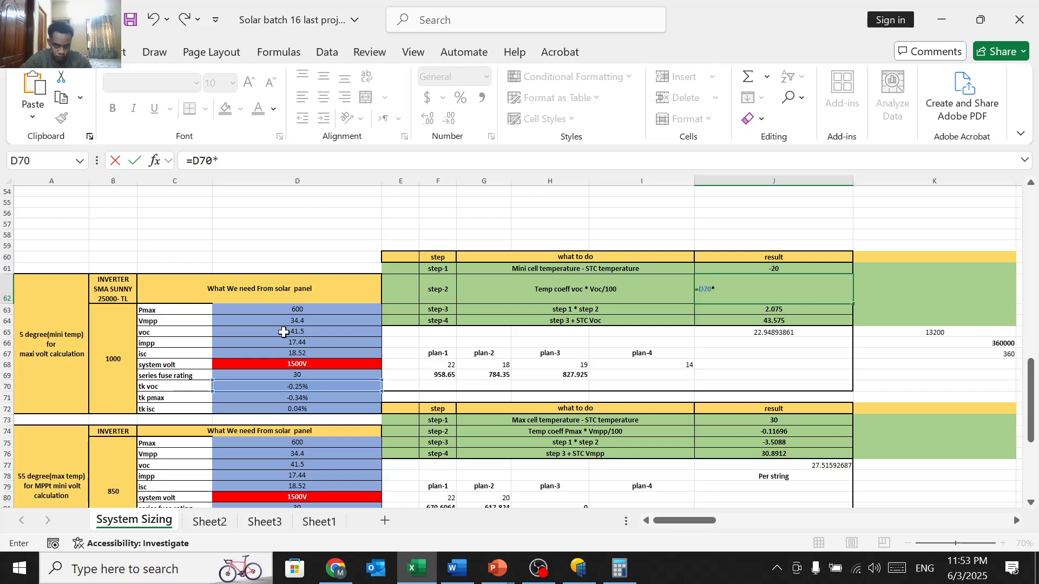
left_click(284, 332)
key("Return")
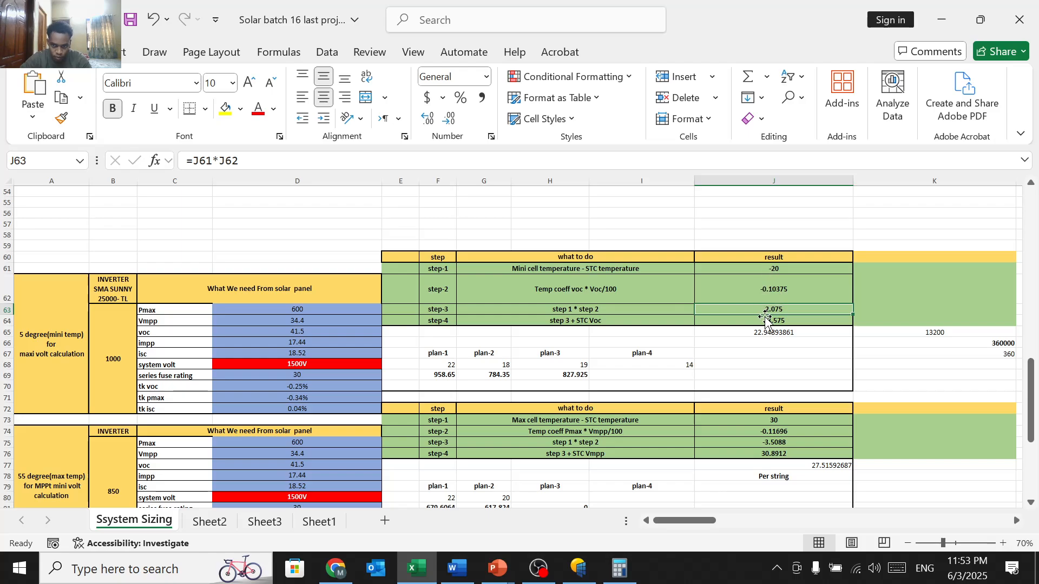
Step: Re-enter the step-3 formula in J63 as =J61*J62
double_click(764, 309)
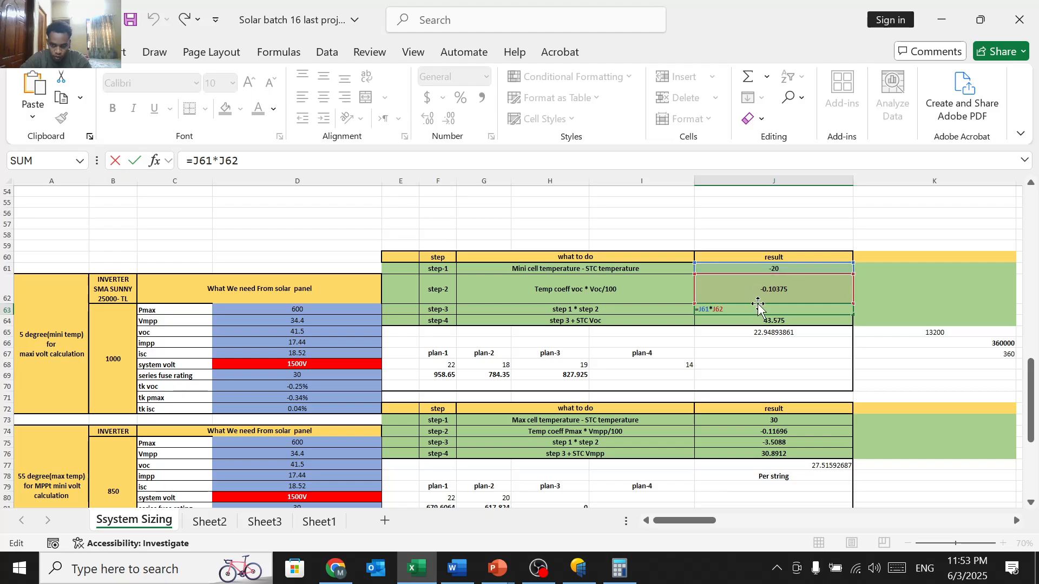
key("BackSpace")
key("BackSpace")
key("BackSpace")
key("BackSpace")
key("BackSpace")
key("BackSpace")
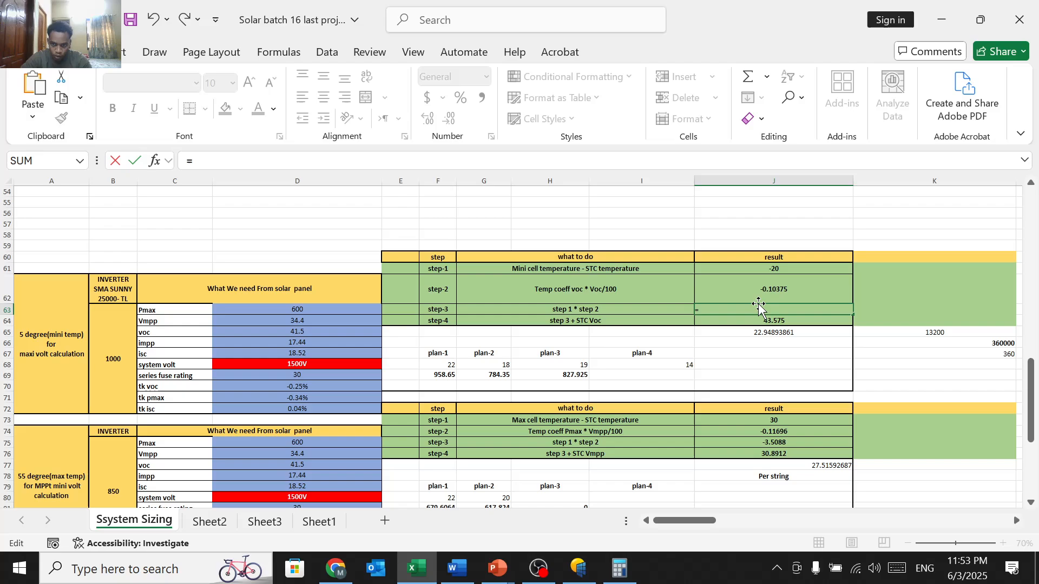
left_click(785, 267)
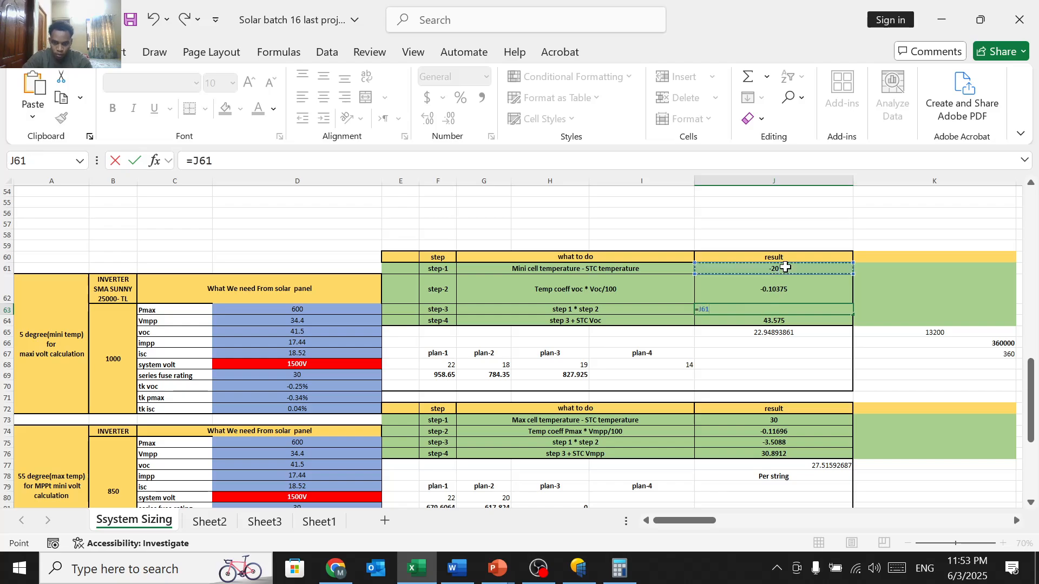
type("*")
left_click(774, 290)
key("Return")
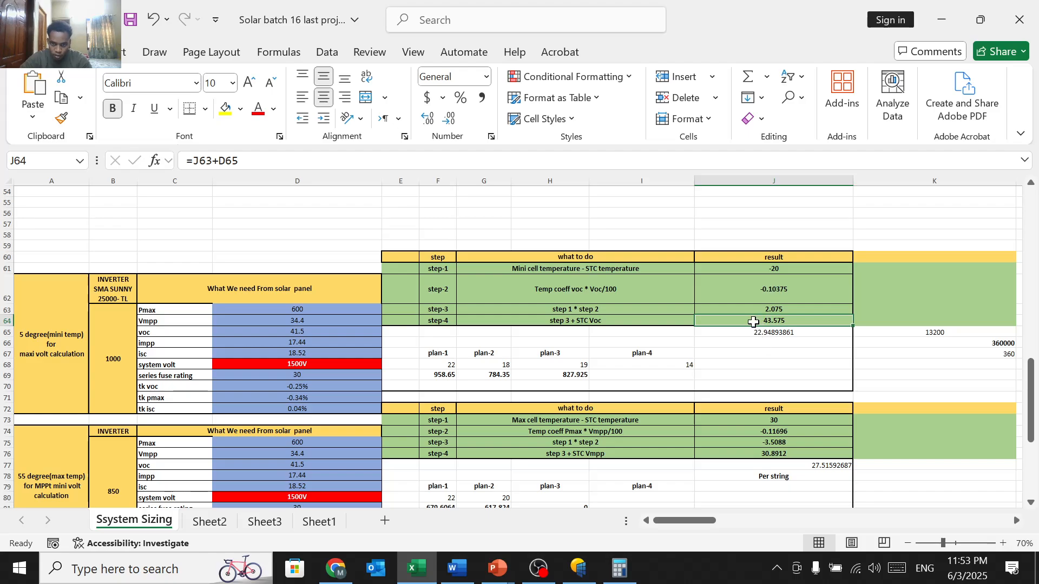
Step: Rebuild the step-4 formula as =J63+D65, giving 43.575 and per-string result 22.94893861
key("F2")
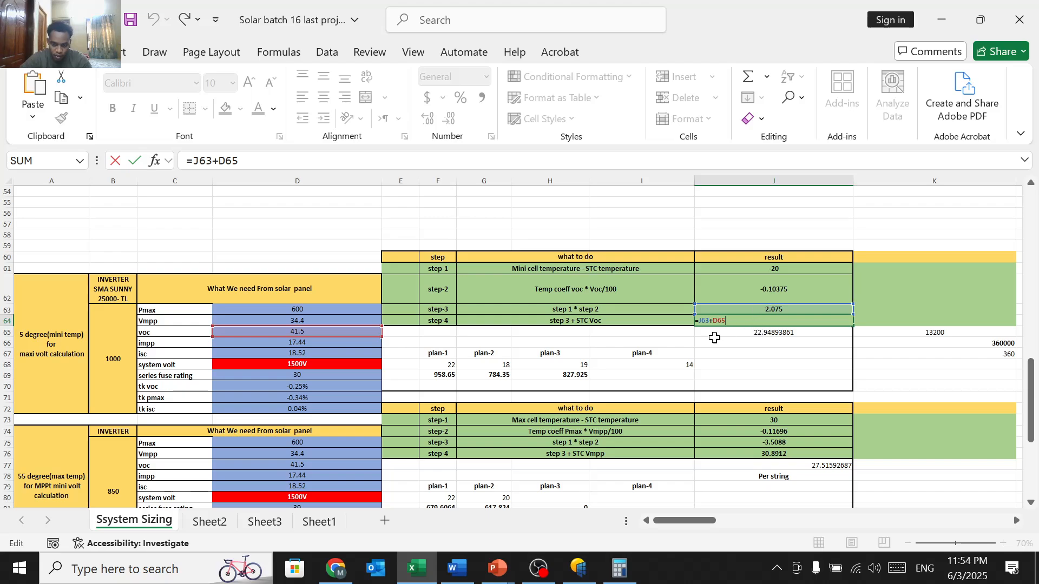
key("BackSpace")
key("BackSpace")
key("BackSpace")
key("BackSpace")
key("BackSpace")
key("BackSpace")
key("BackSpace")
key("BackSpace")
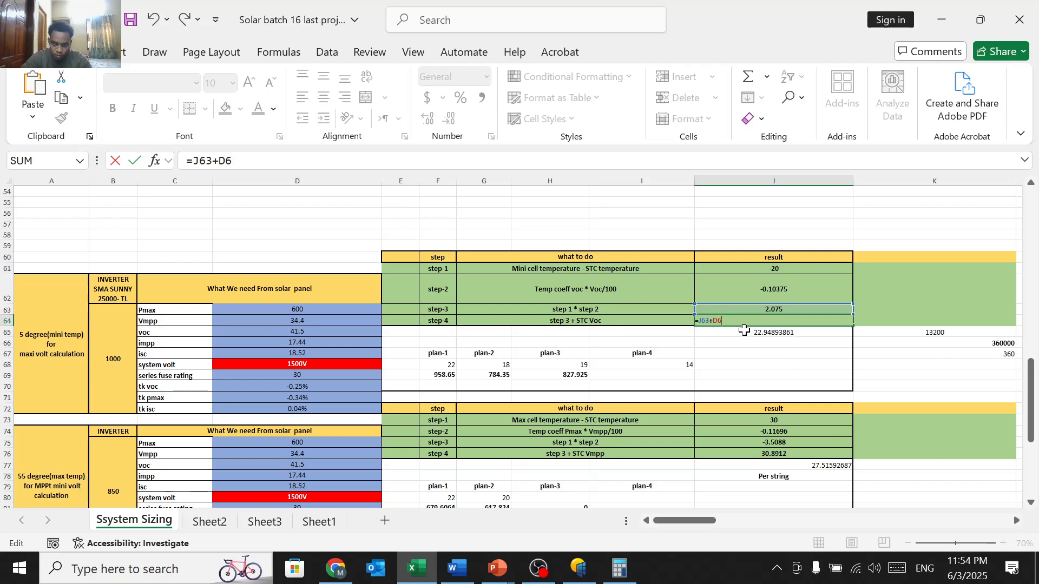
left_click(760, 306)
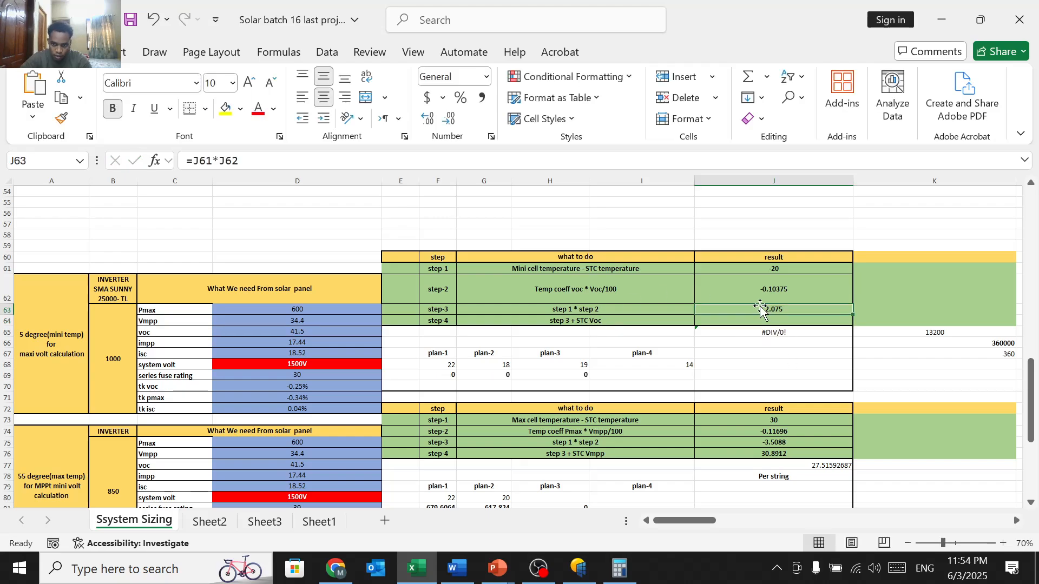
left_click(743, 330)
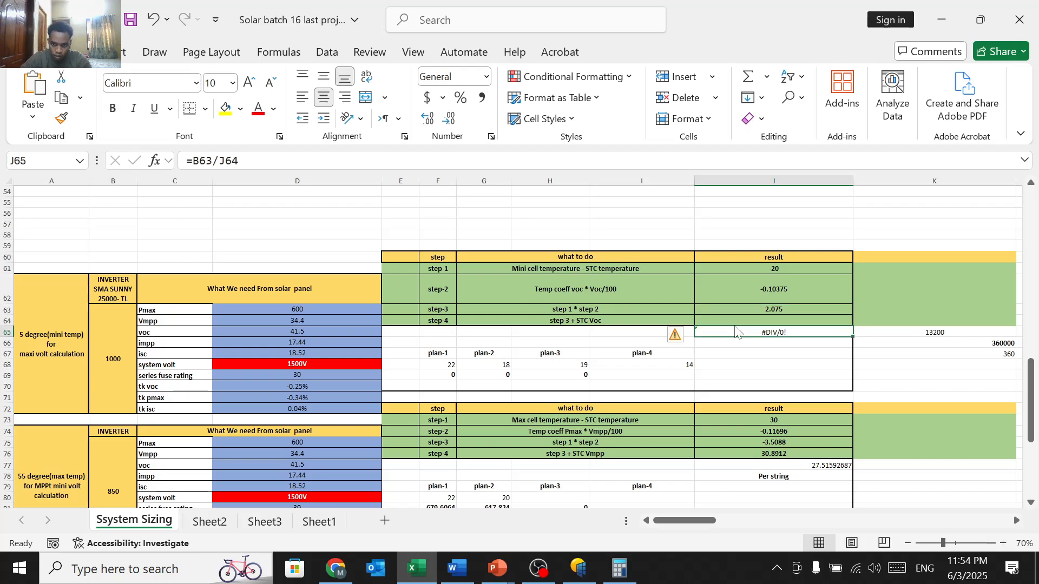
left_click(732, 323)
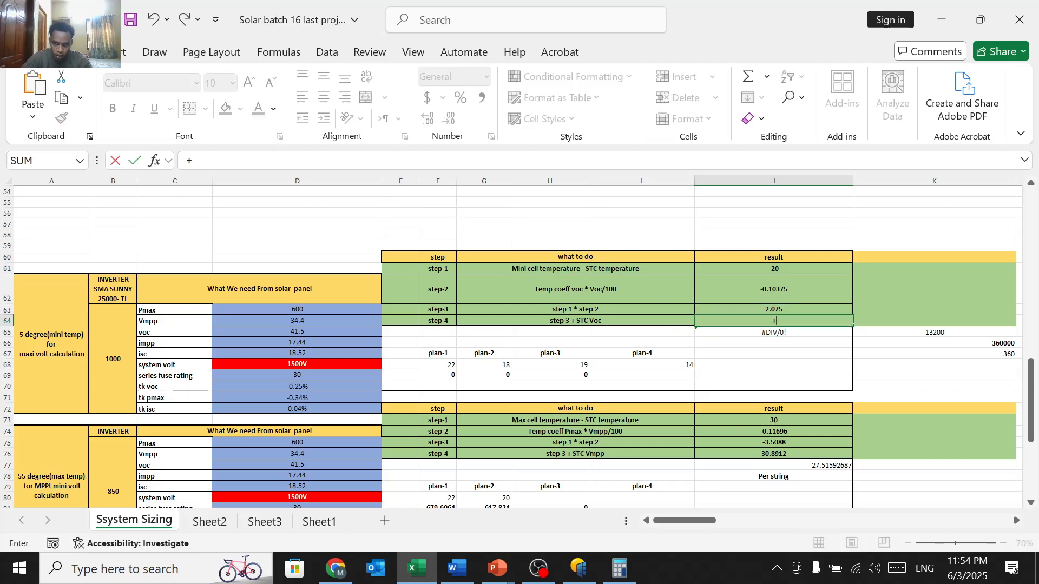
type("=")
left_click(756, 309)
type("+")
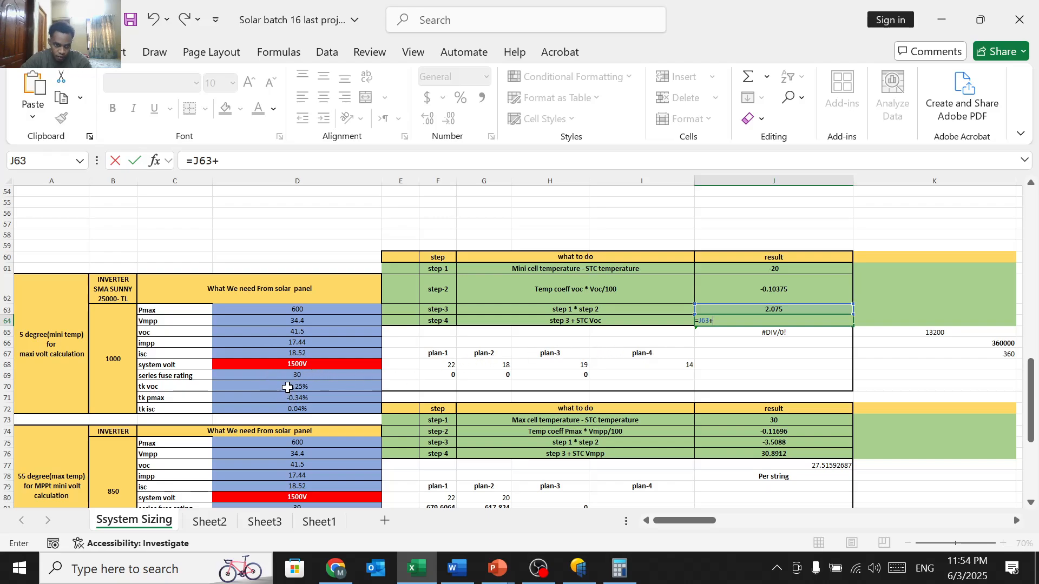
left_click(288, 333)
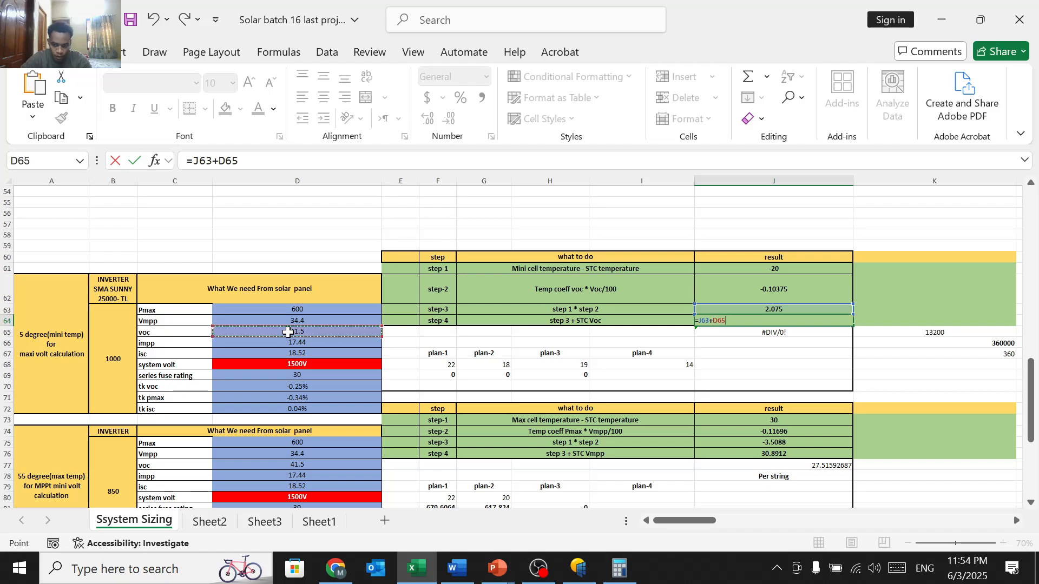
key("Return")
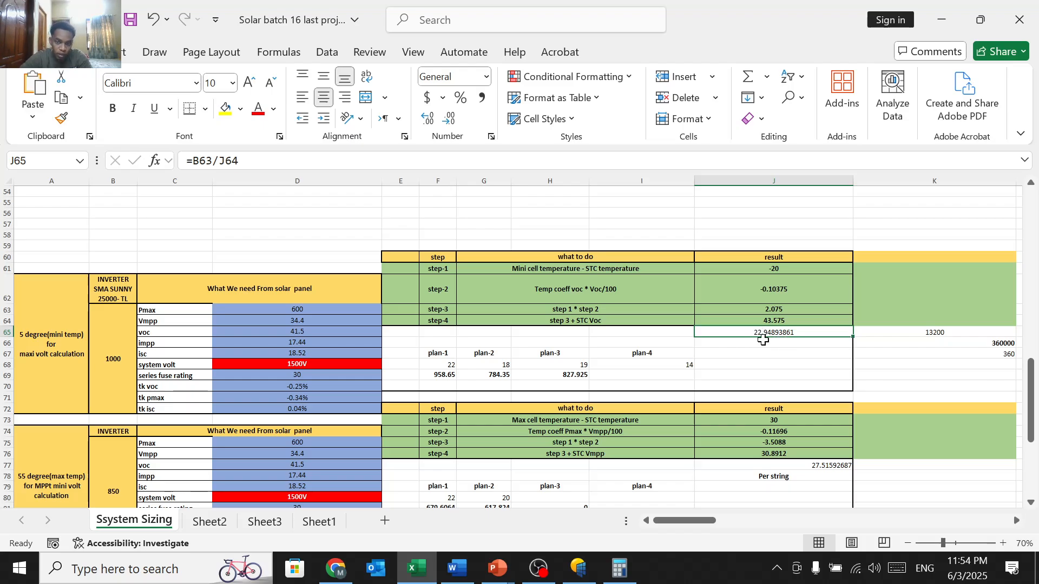
Step: Change plan-3's panels per string in H68 from 19 to 16, giving 697.2 V
scroll(758, 331, "up", 4, "ctrl")
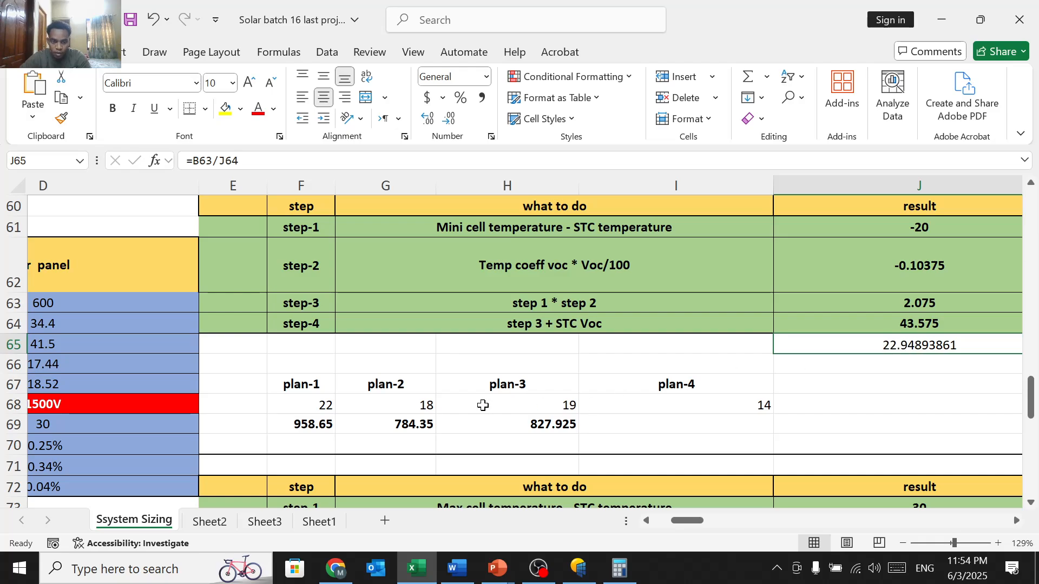
left_click(324, 411)
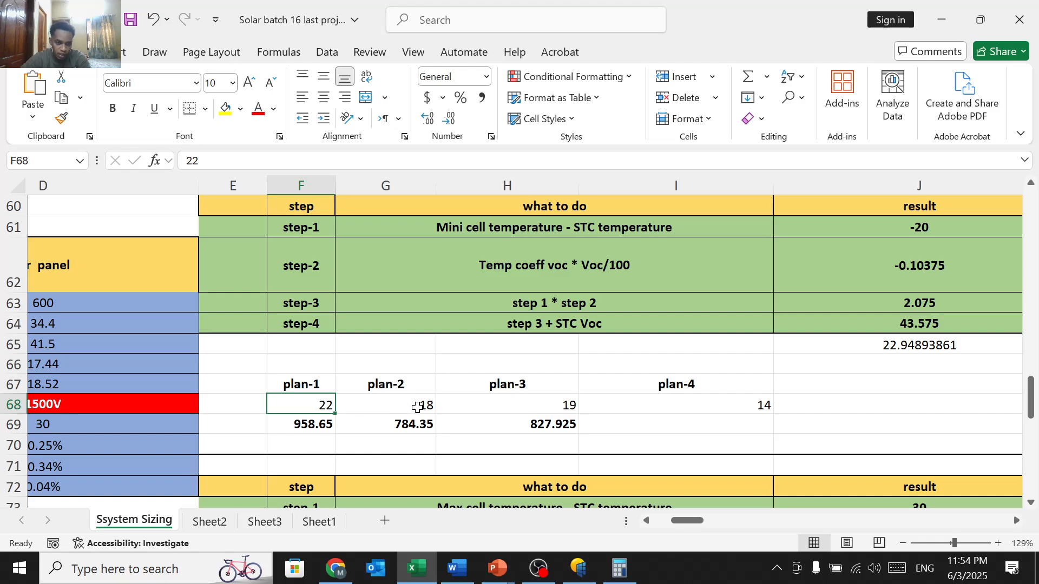
left_click(526, 400)
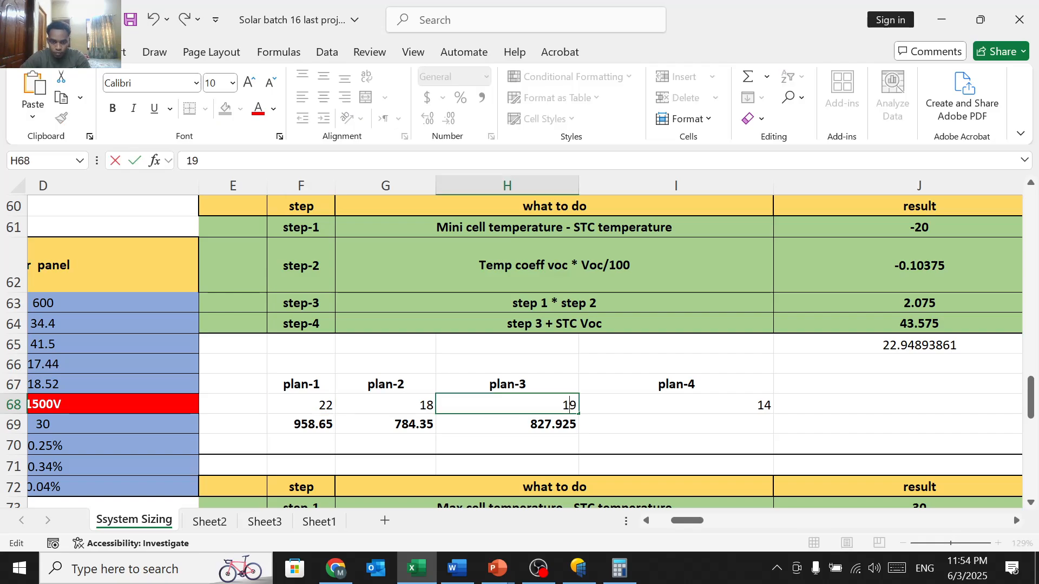
key("BackSpace")
type("6")
key("Return")
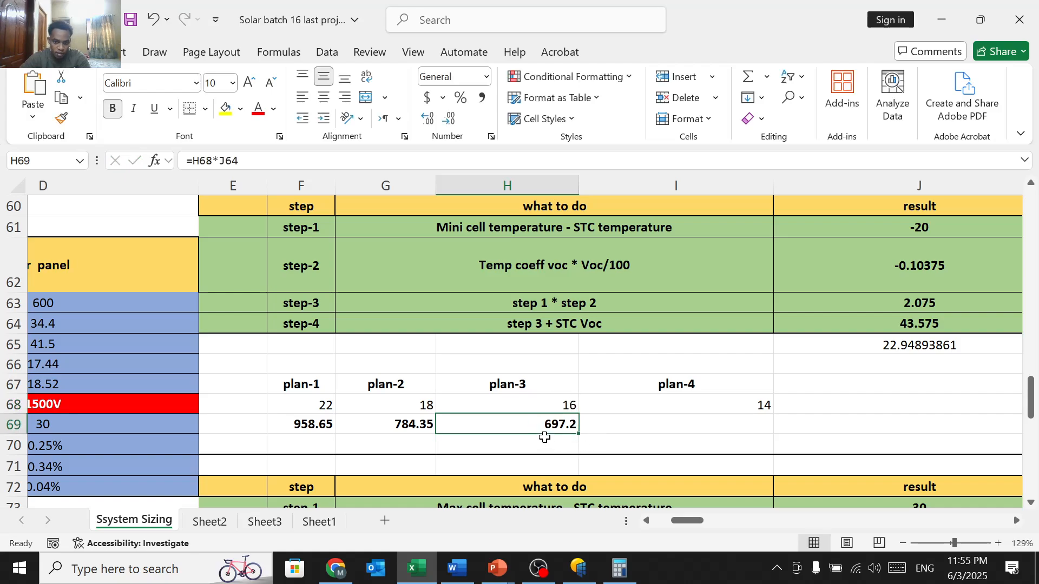
Step: Replace J73's value 30 with the formula =55-25
scroll(544, 436, "down", 3, "ctrl")
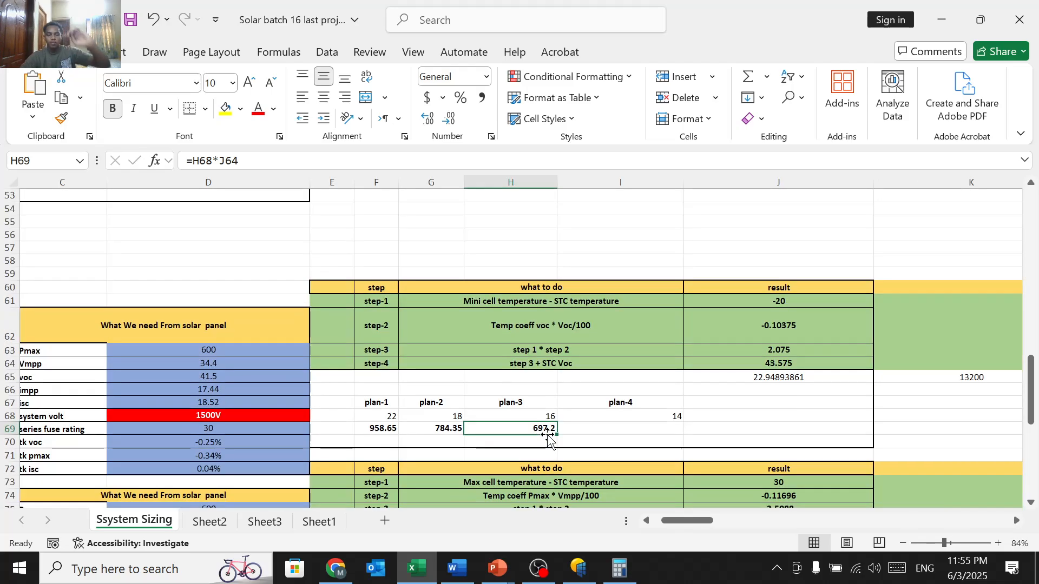
scroll(532, 429, "down", 2)
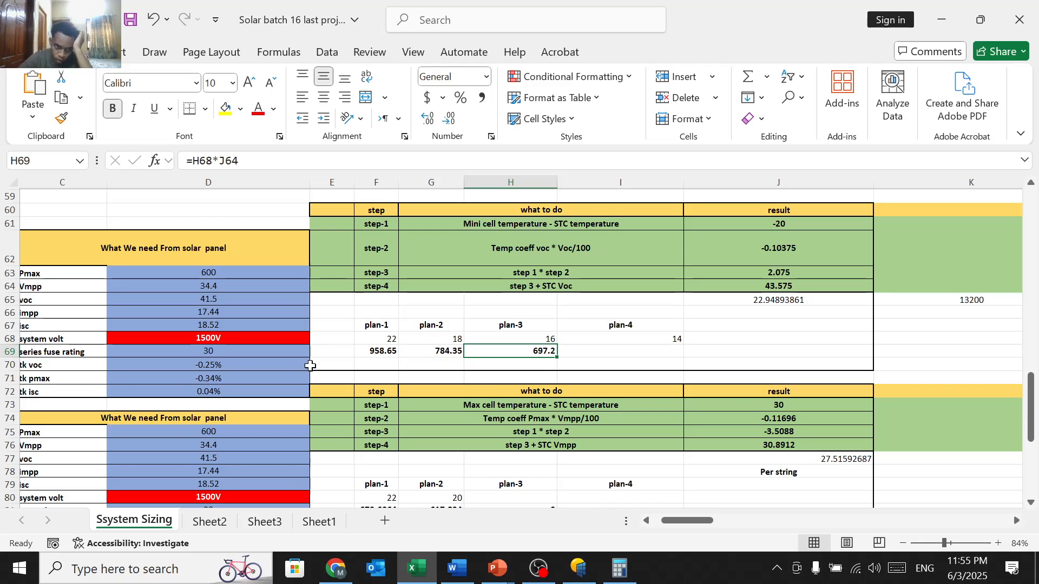
scroll(289, 365, "left", 2)
scroll(289, 366, "right", 1)
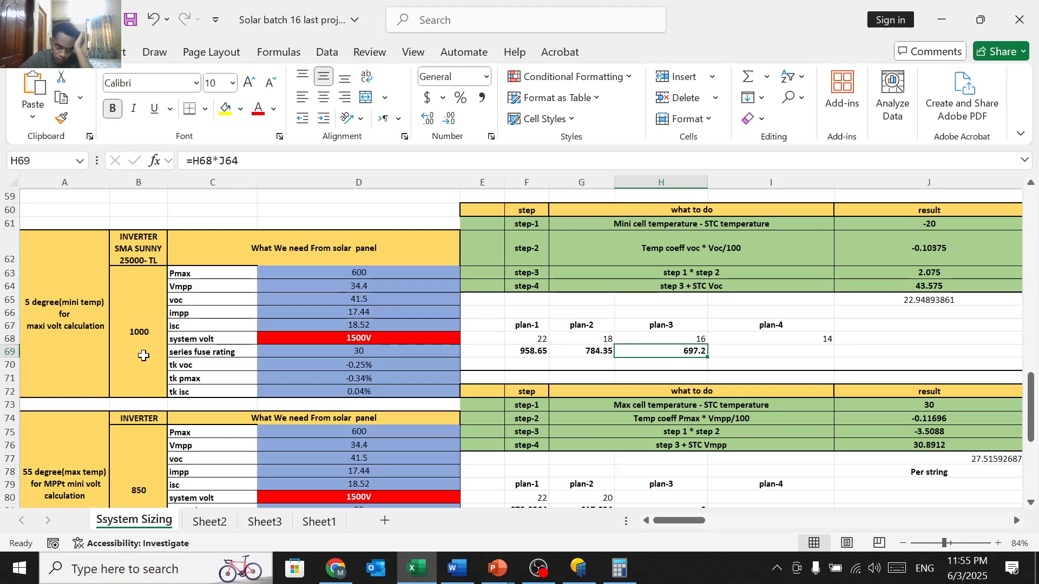
scroll(143, 356, "down", 4)
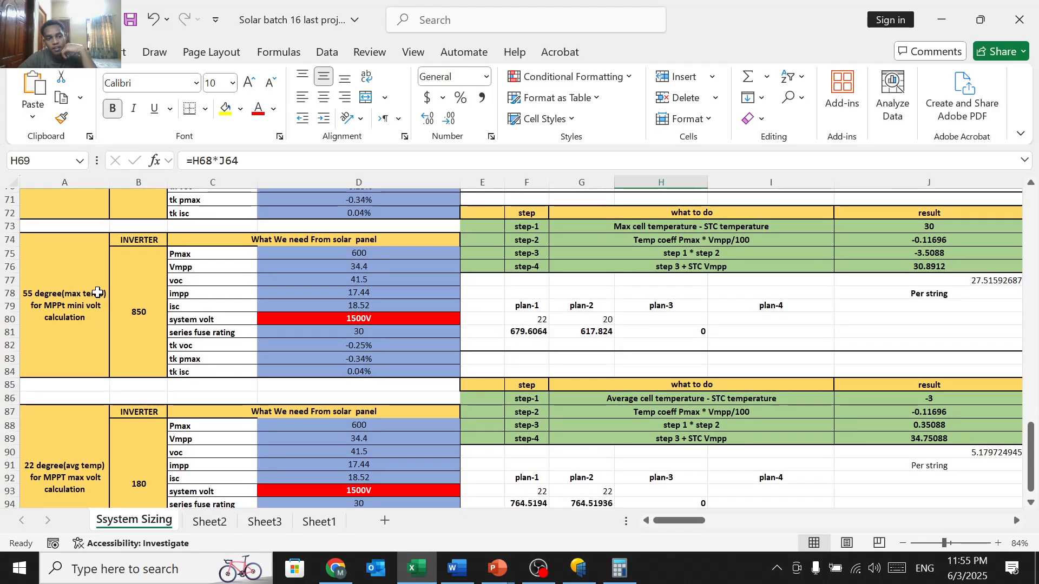
scroll(129, 313, "up", 2)
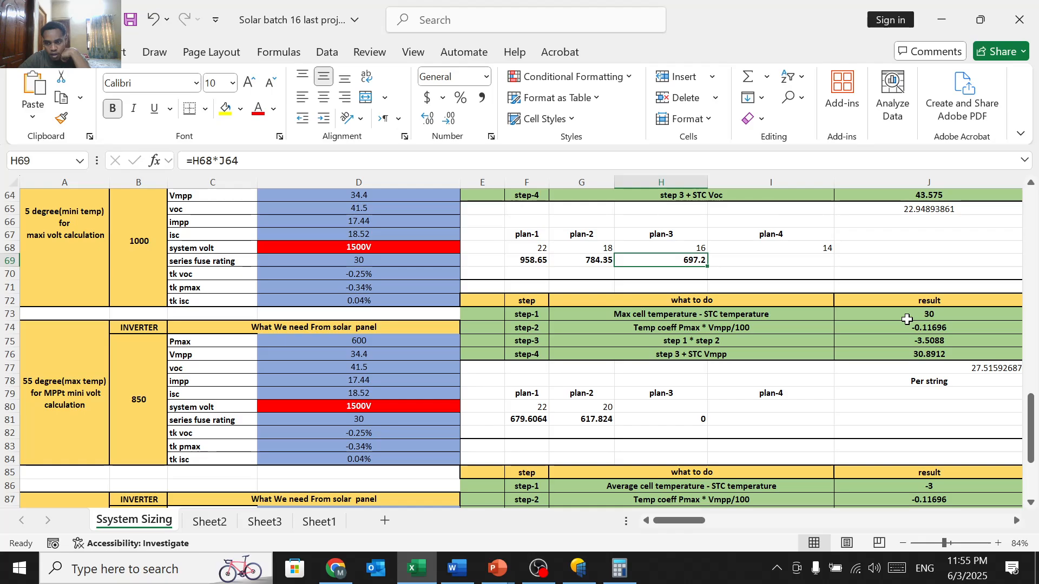
scroll(907, 320, "right", 3)
left_click(498, 315)
type("=55-25")
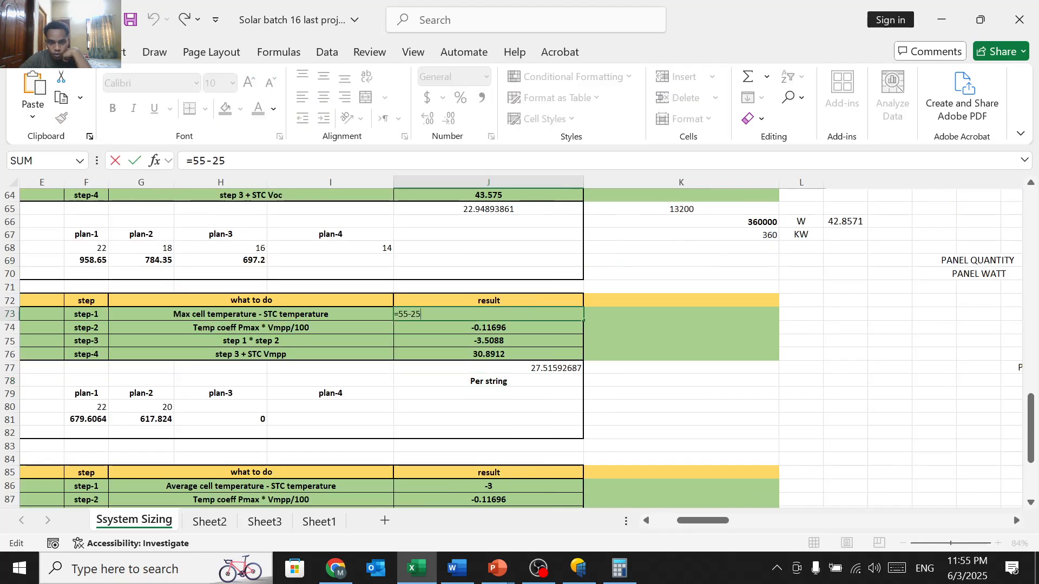
scroll(287, 313, "left", 3)
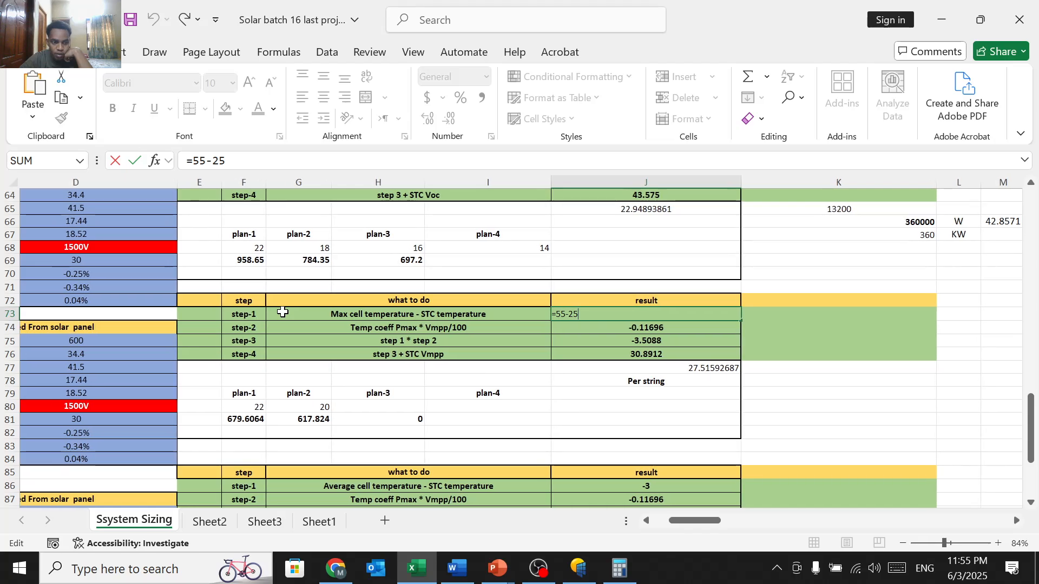
scroll(282, 312, "left", 1)
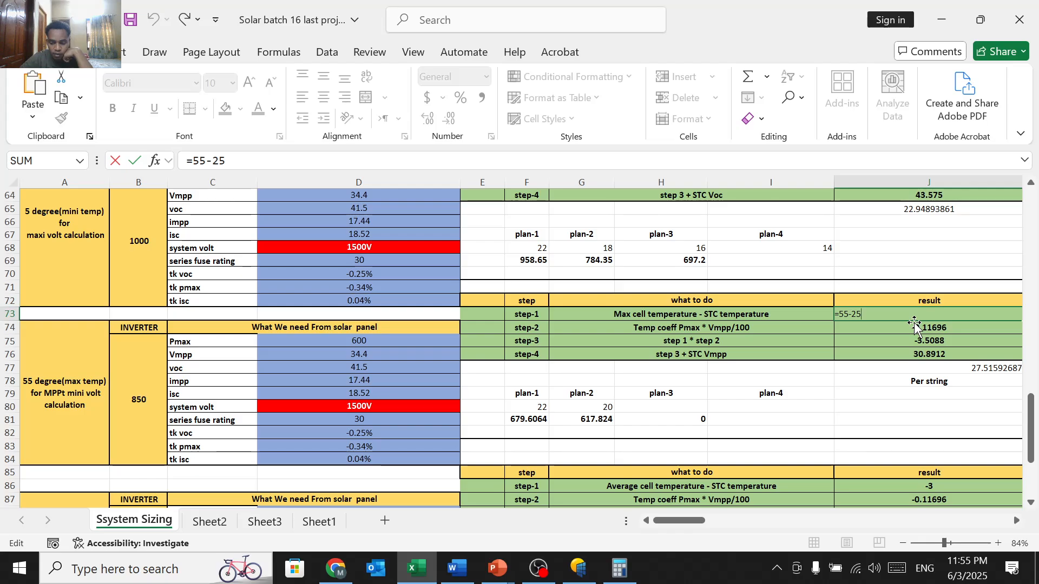
key("Return")
scroll(914, 325, "right", 1)
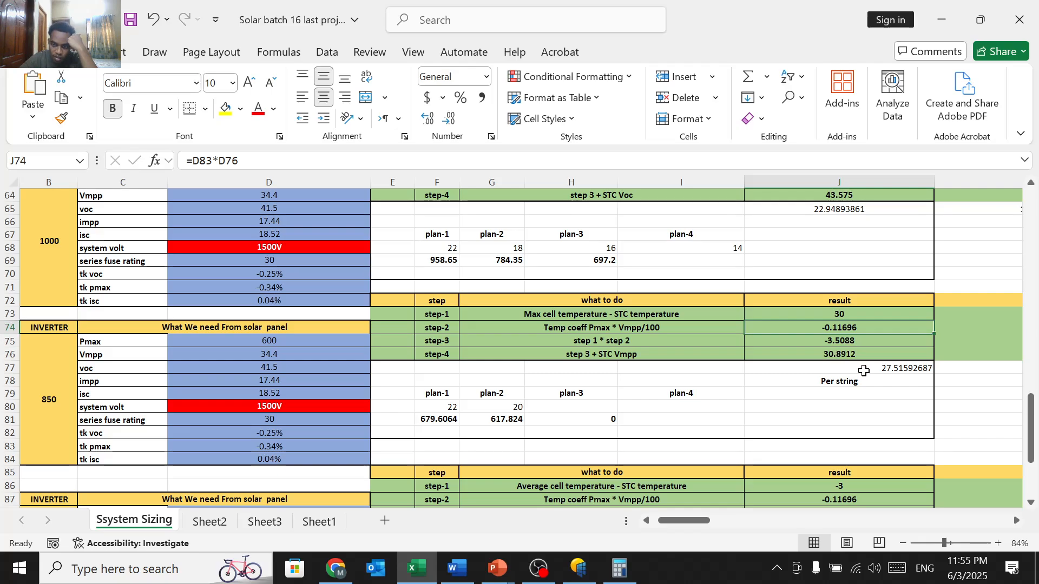
Step: Change the 55-degree plan-1 string size in F80 from 22 to 27, giving 834.0624
left_click(864, 370)
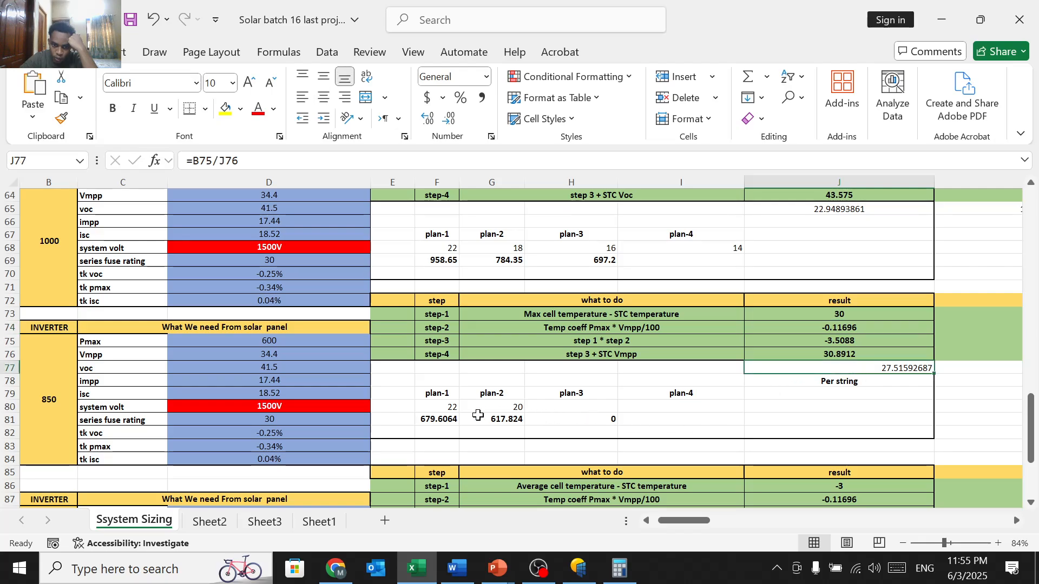
double_click(434, 406)
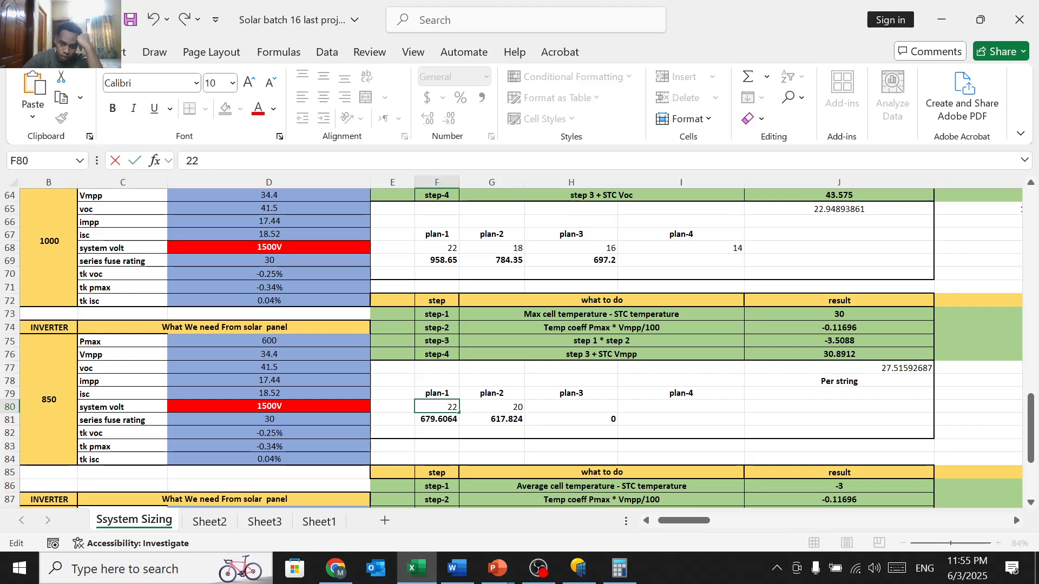
key("BackSpace")
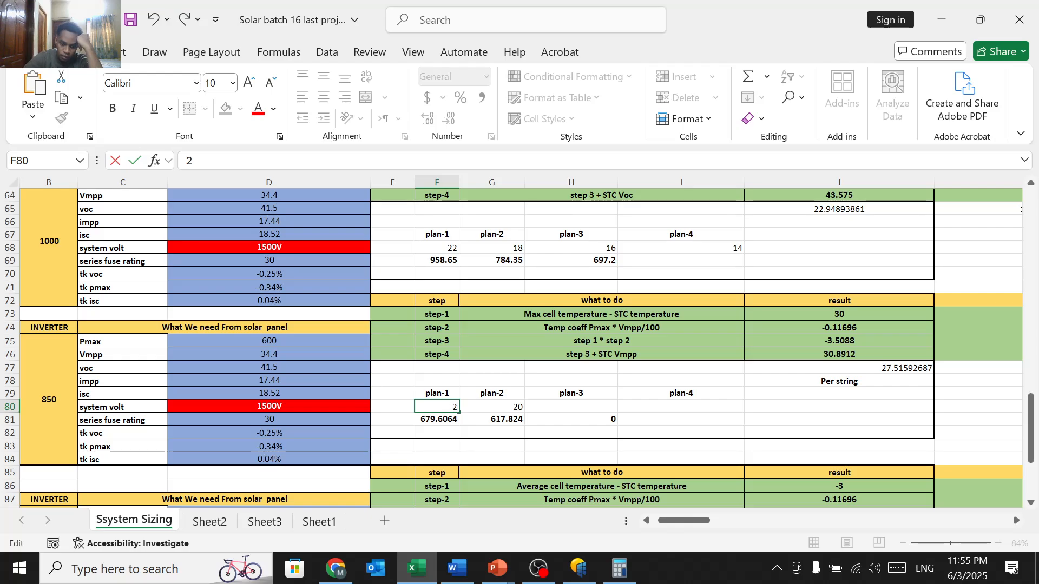
type("7")
key("Return")
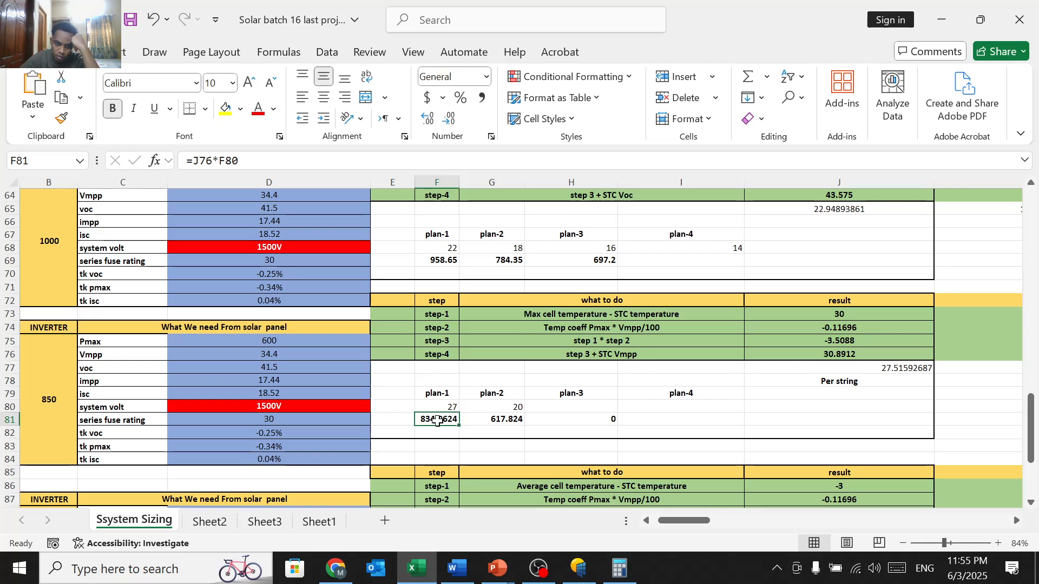
Step: Change the plan-2 string size in G80 from 20 to 25, giving 772.28
scroll(84, 384, "left", 1)
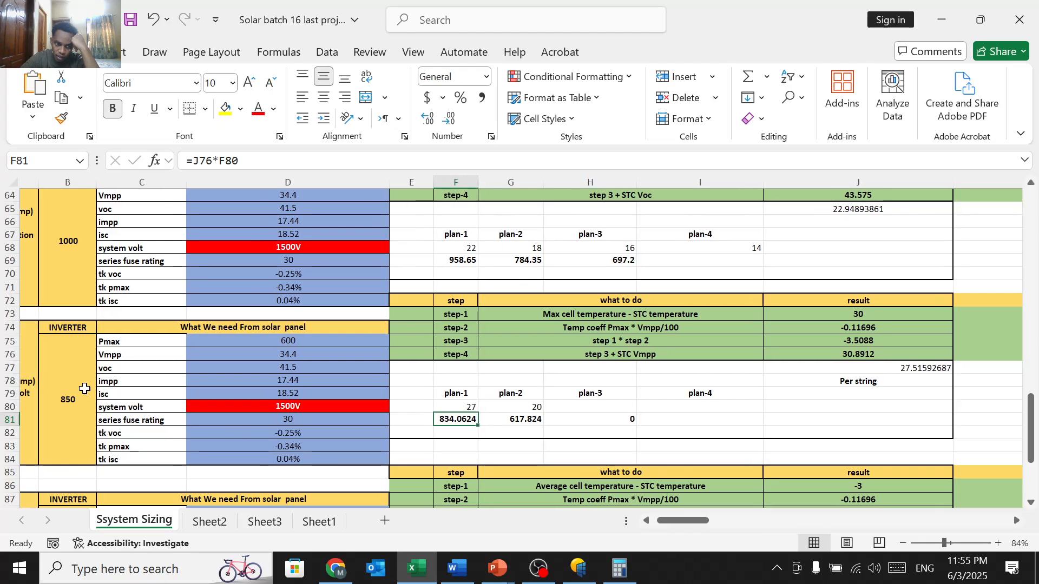
scroll(84, 381, "left", 4)
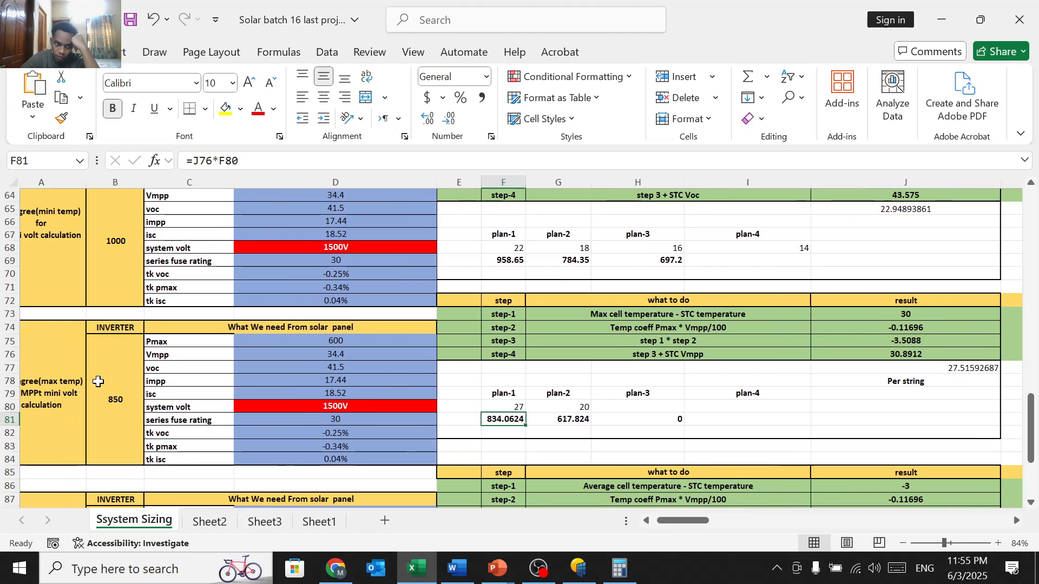
scroll(97, 381, "right", 4)
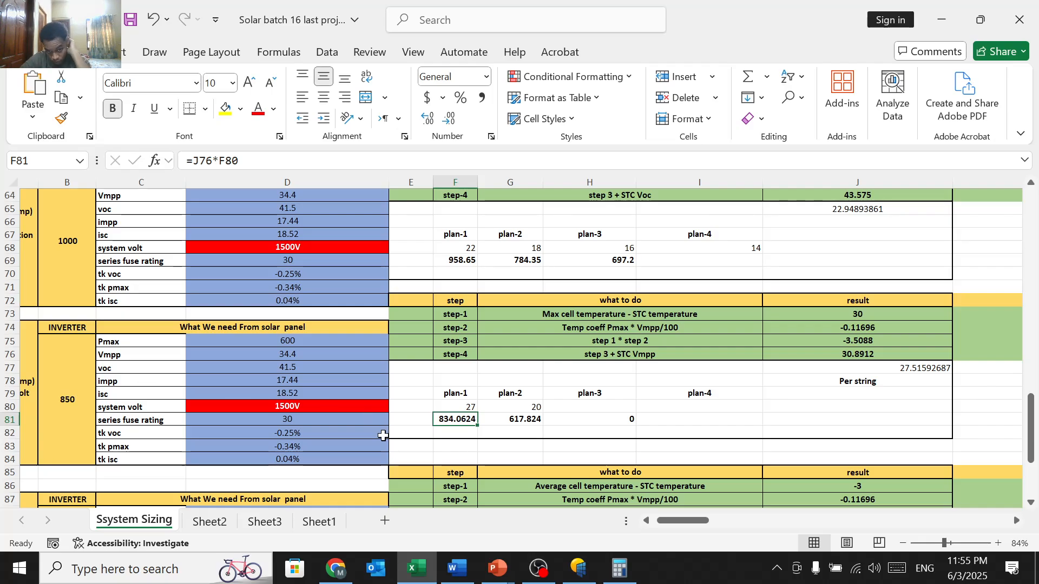
scroll(536, 383, "down", 1)
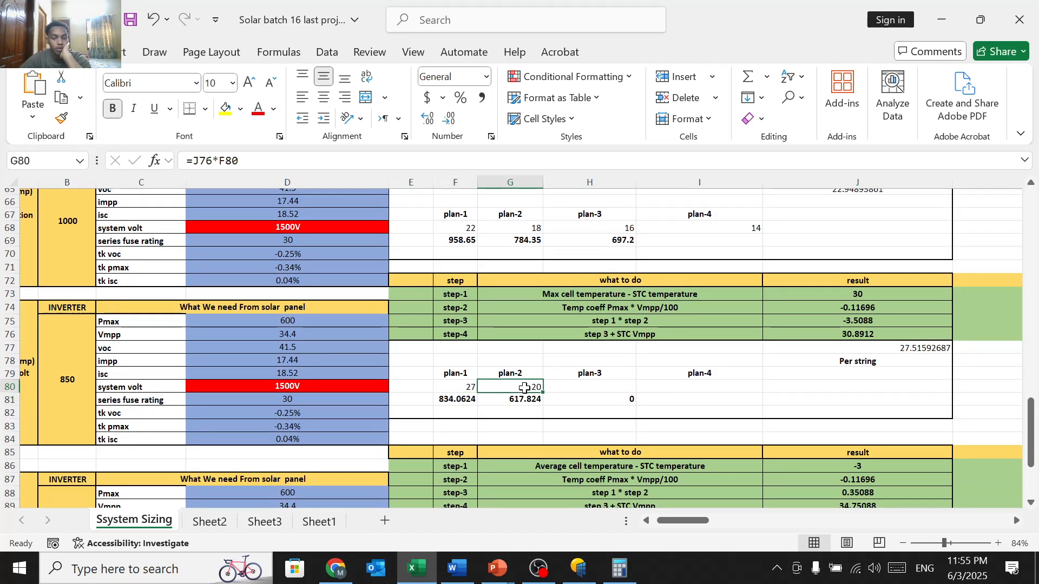
left_click(525, 388)
key("BackSpace")
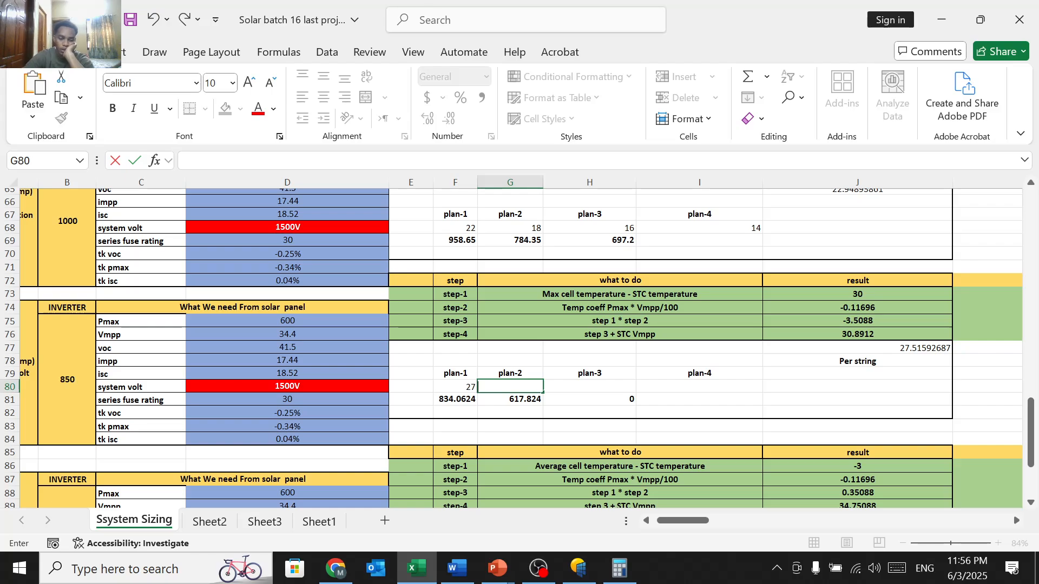
type("25")
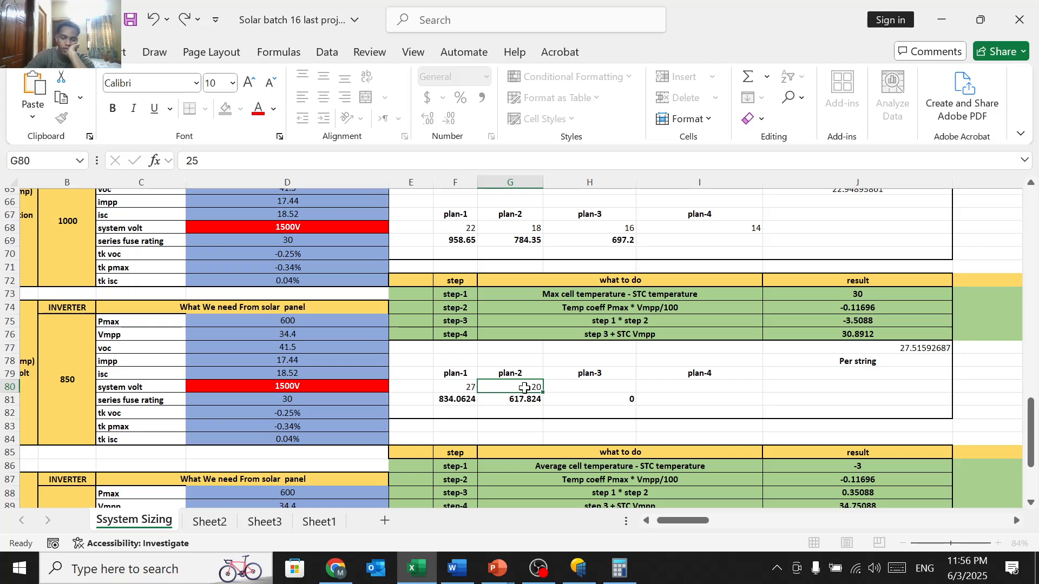
key("Return")
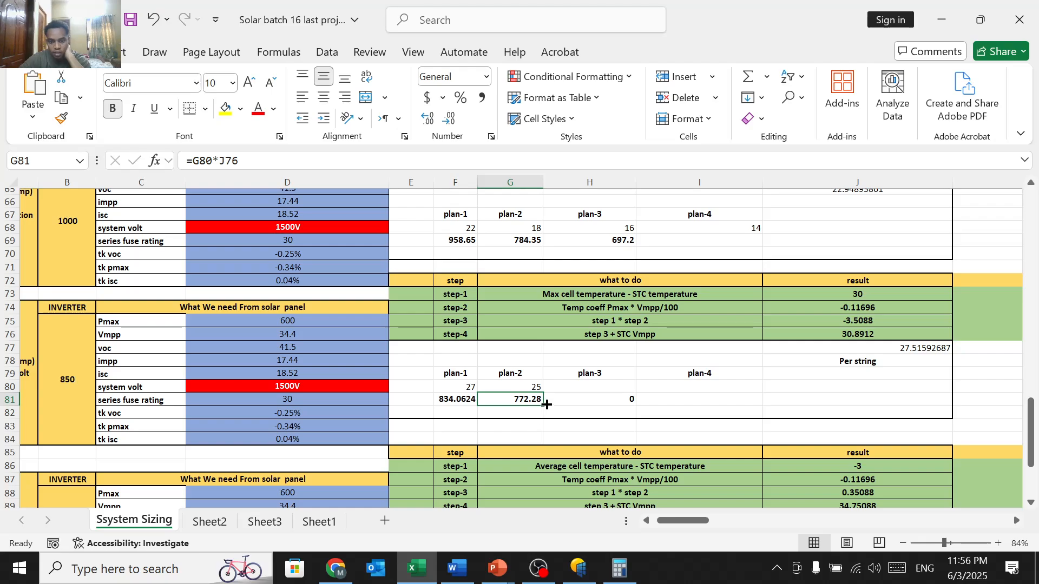
scroll(546, 404, "down", 5)
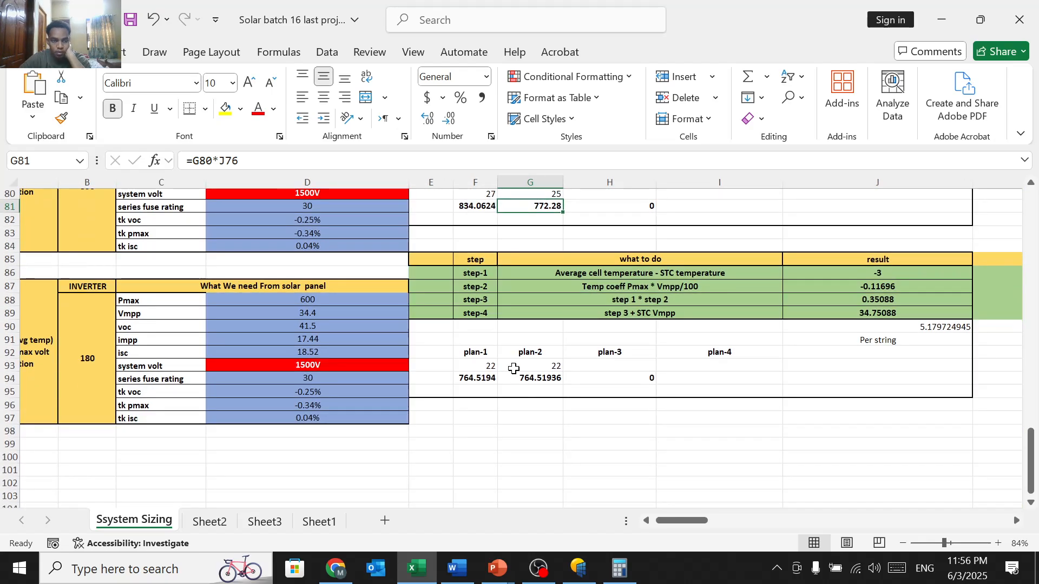
Step: Confirm J86's average-temperature calculation giving -3 and review the J89, J90 and F94 formulas
scroll(514, 369, "left", 2)
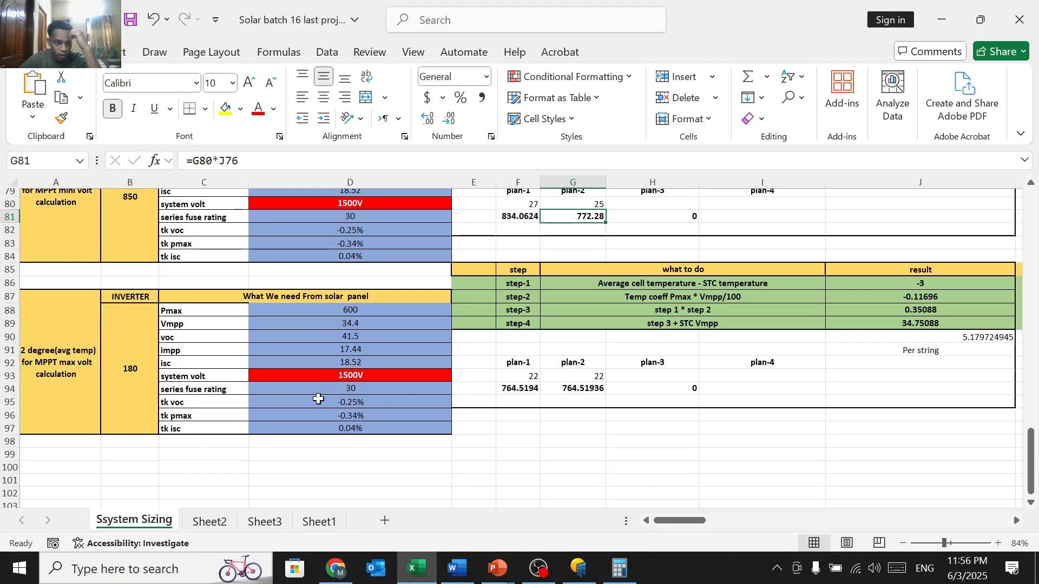
scroll(206, 364, "left", 1)
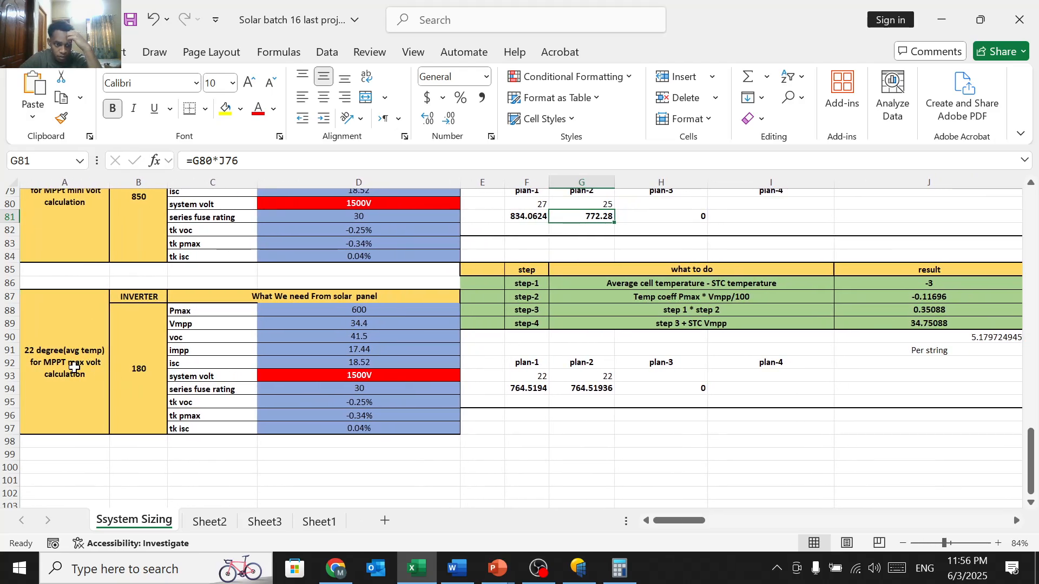
scroll(260, 360, "right", 3)
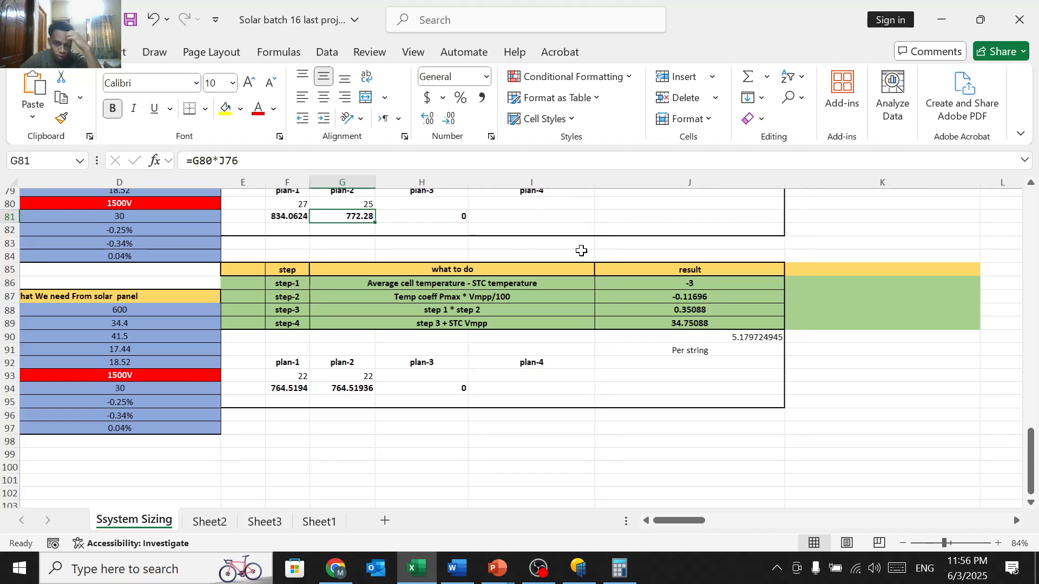
double_click(657, 283)
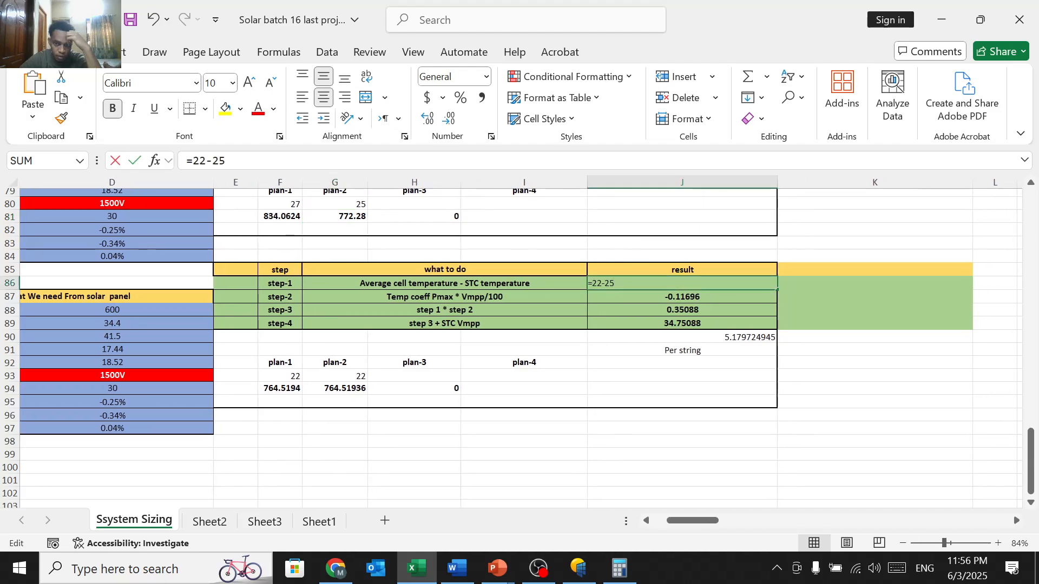
key("Return")
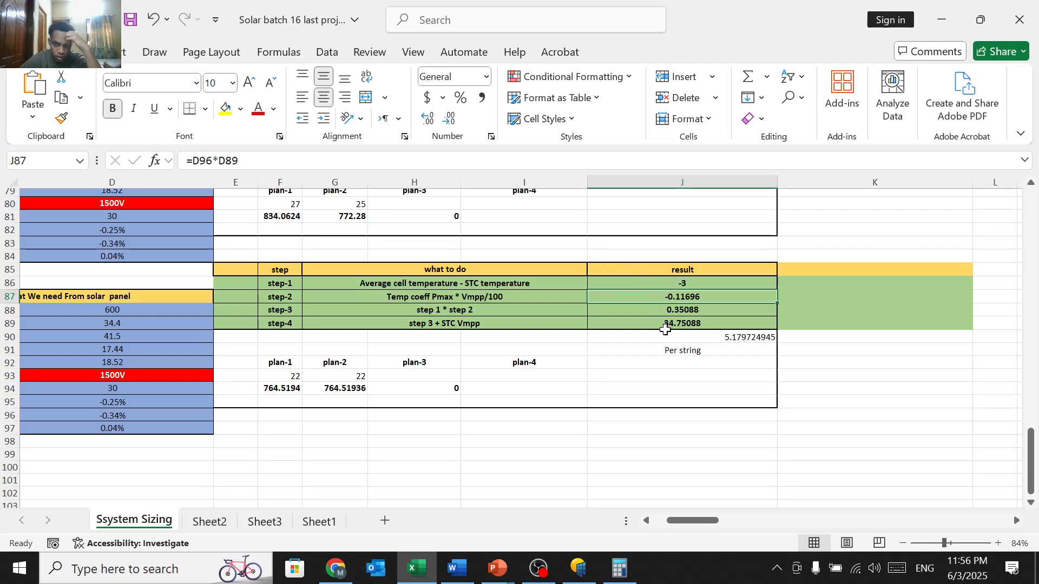
left_click(700, 335)
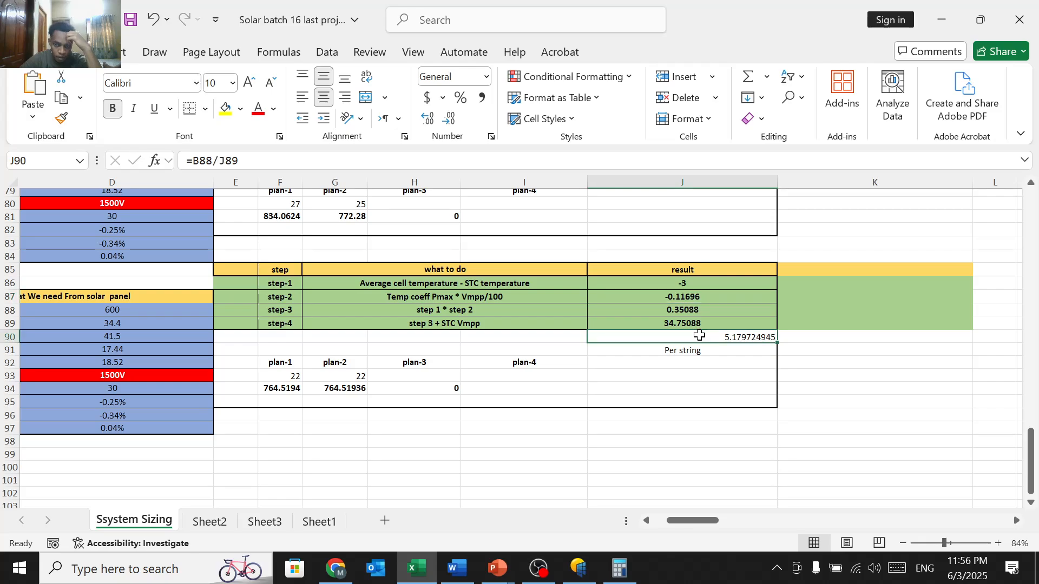
left_click(694, 323)
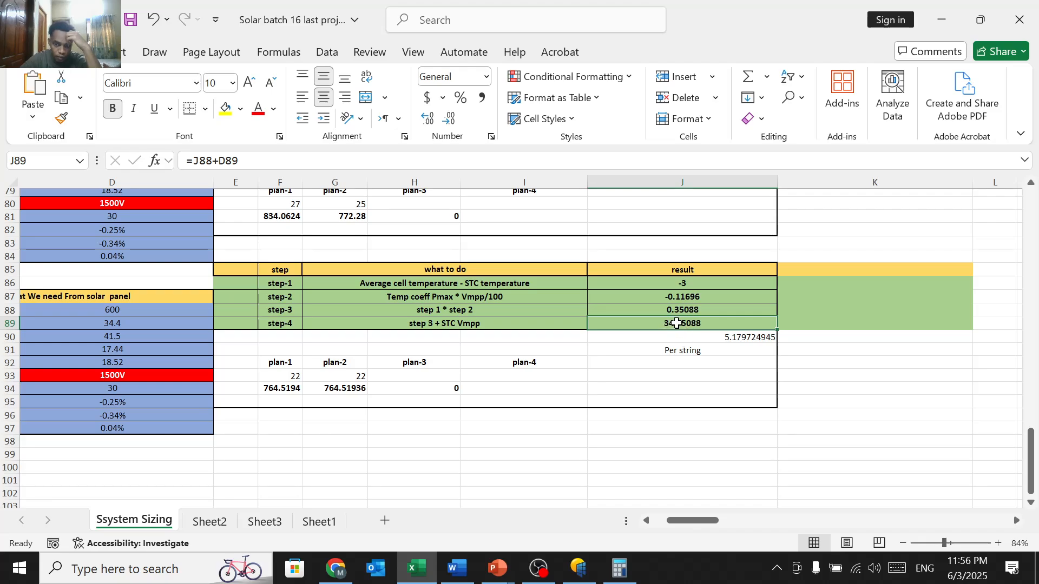
left_click(286, 387)
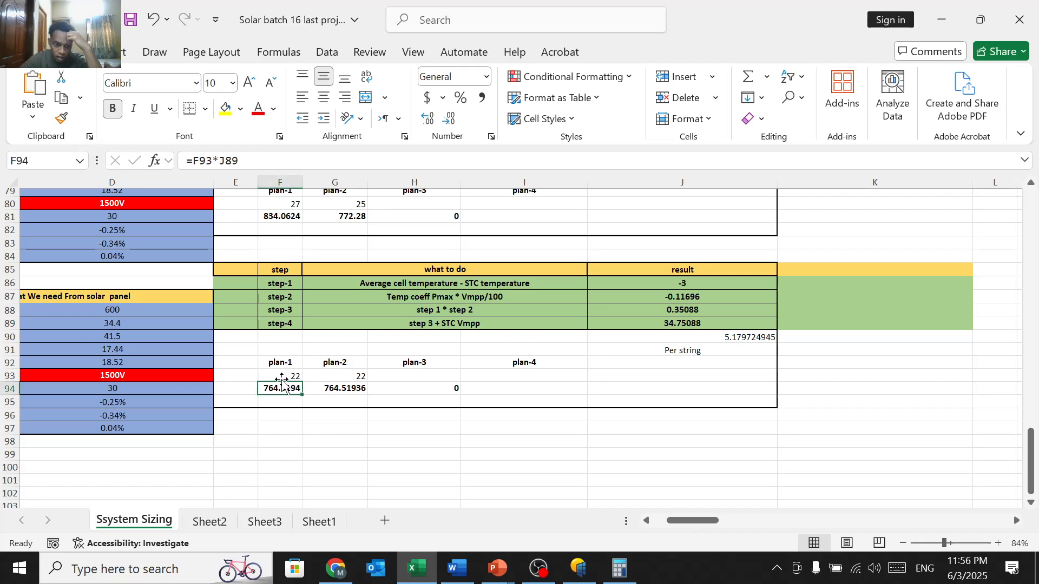
Step: Set the 22-degree plan-1 string size to 20 and plan-2 to 25, giving 695.0176 and 868.772
left_click(286, 379)
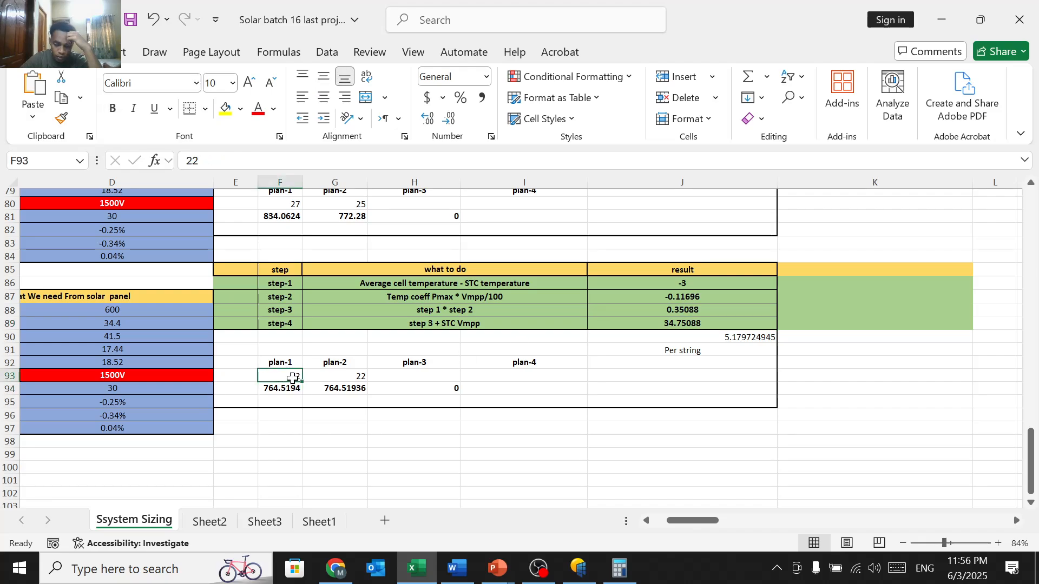
key("BackSpace")
type("20")
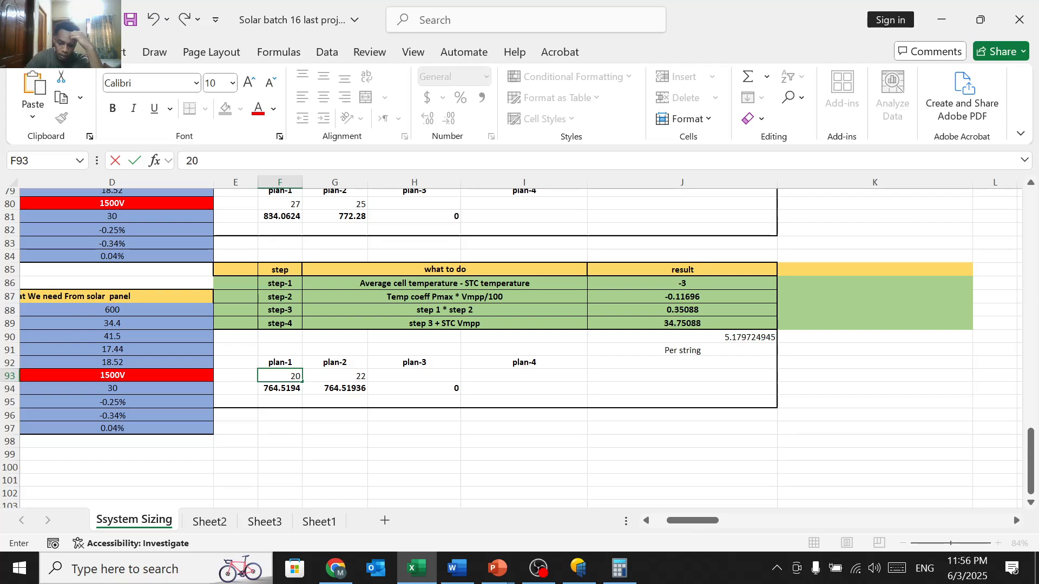
key("Return")
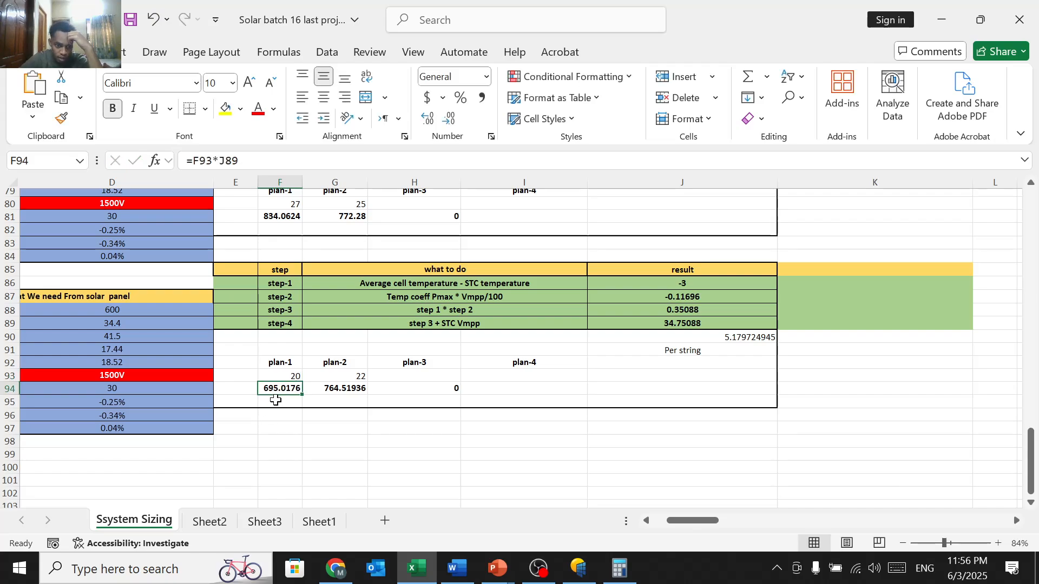
left_click(346, 376)
key("F2")
key("BackSpace")
key("BackSpace")
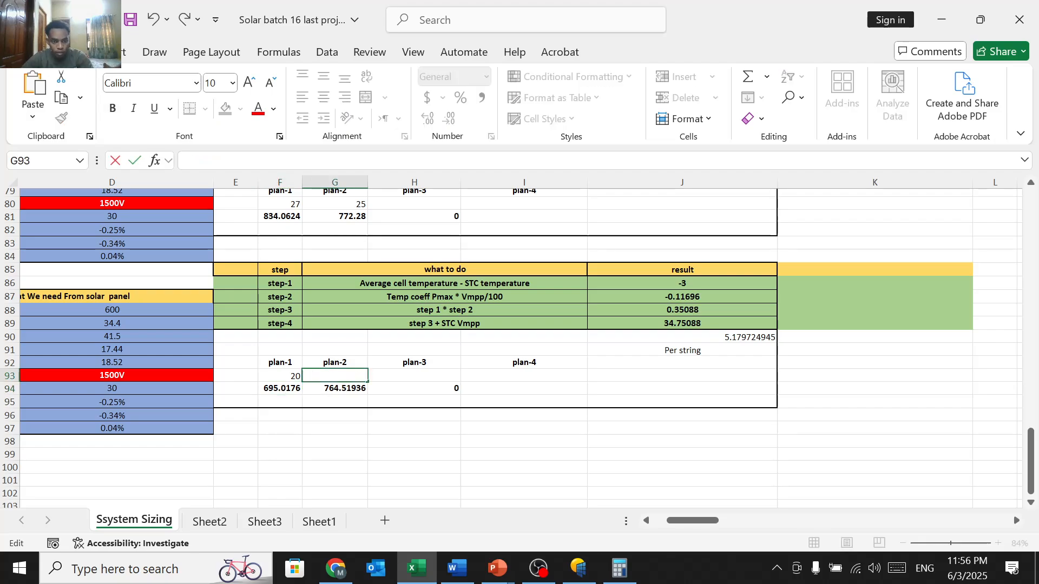
type("25")
key("Return")
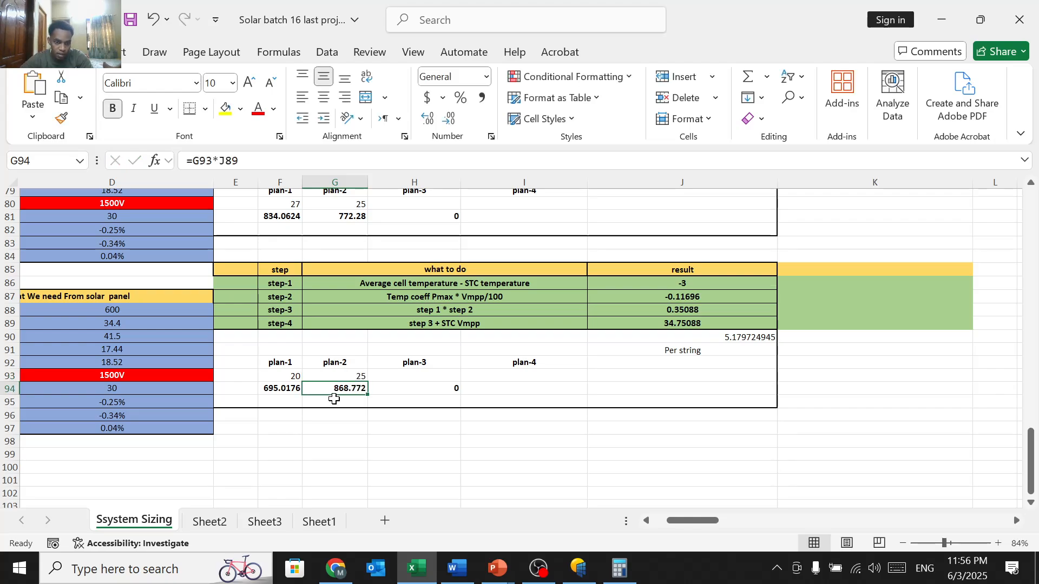
scroll(346, 393, "left", 5)
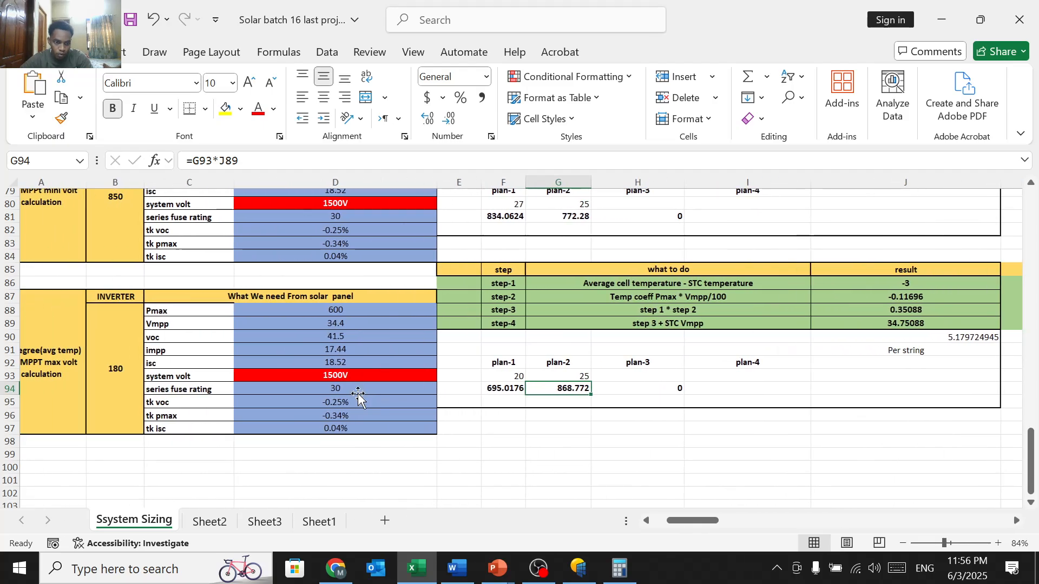
scroll(358, 395, "down", 4)
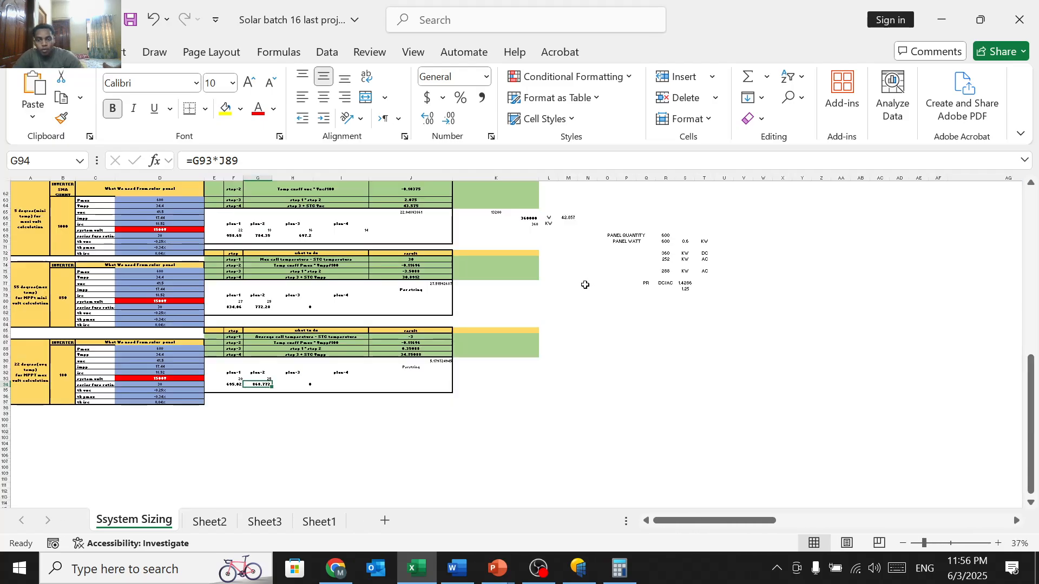
left_click(567, 283)
left_click(535, 427)
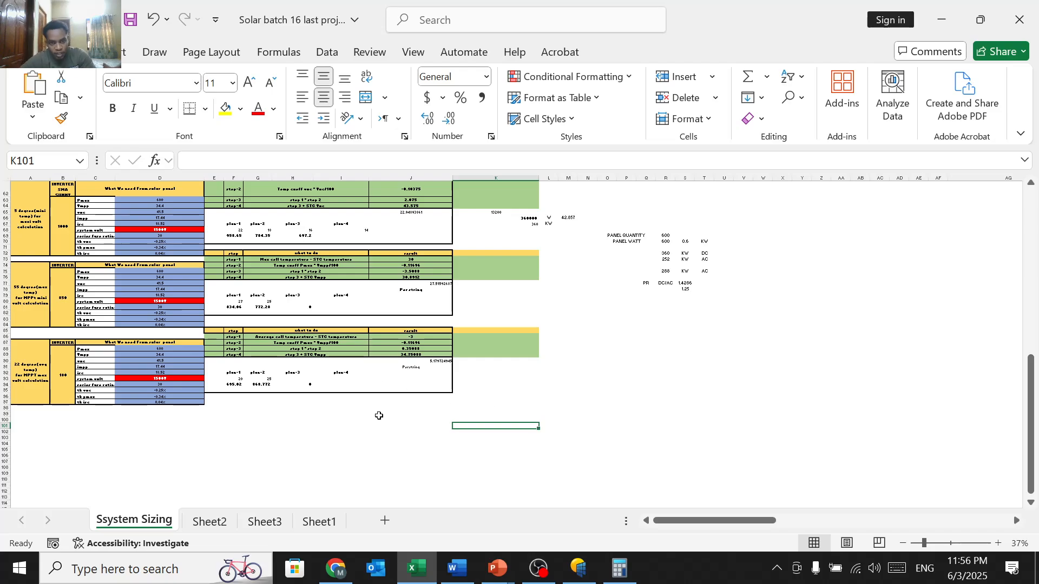
scroll(379, 416, "up", 1)
scroll(379, 416, "up", 1)
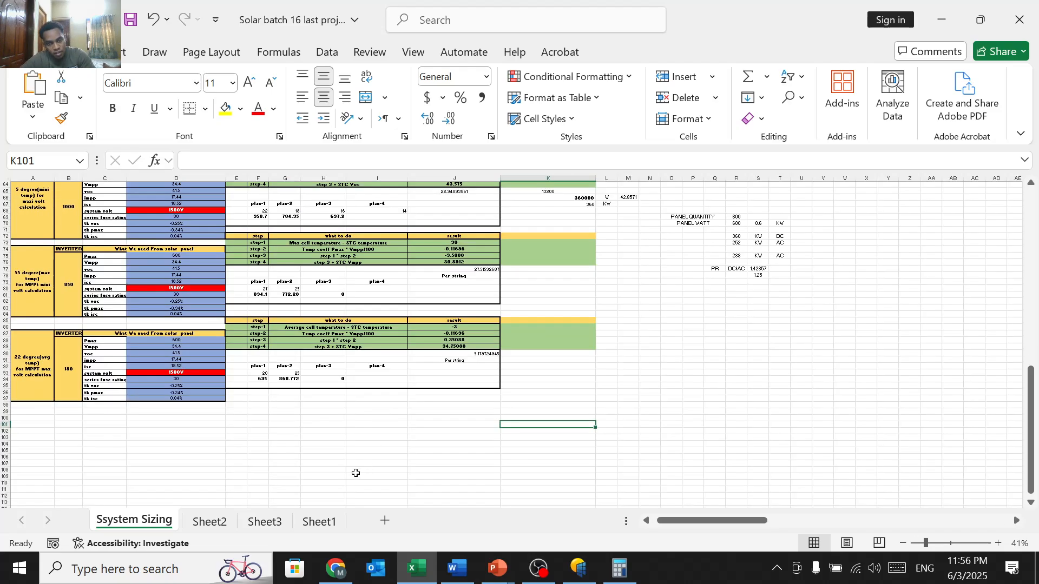
scroll(240, 357, "up", 3)
left_click(241, 355)
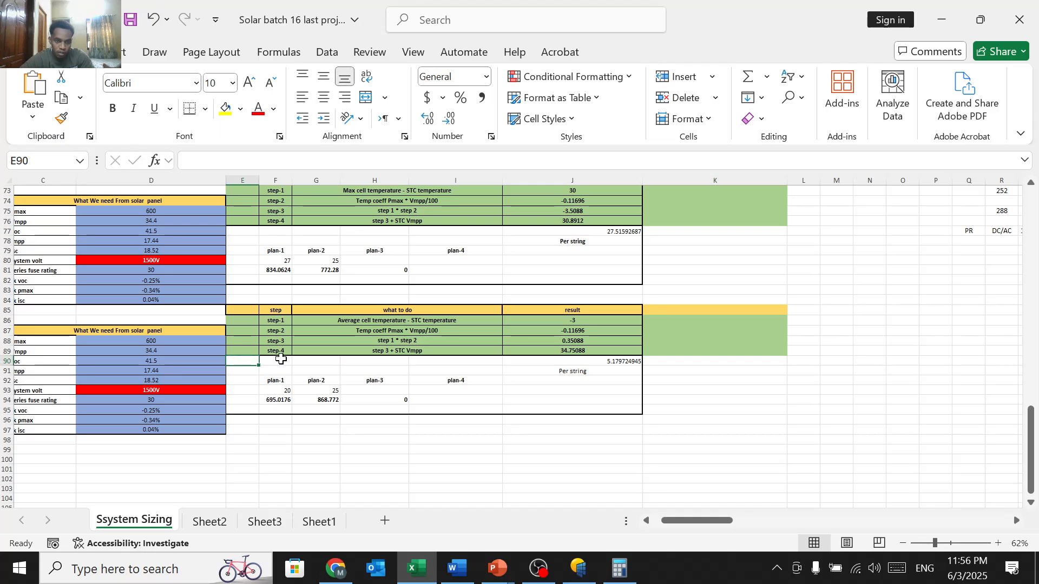
scroll(324, 393, "up", 2)
scroll(324, 394, "up", 10)
scroll(324, 393, "right", 5)
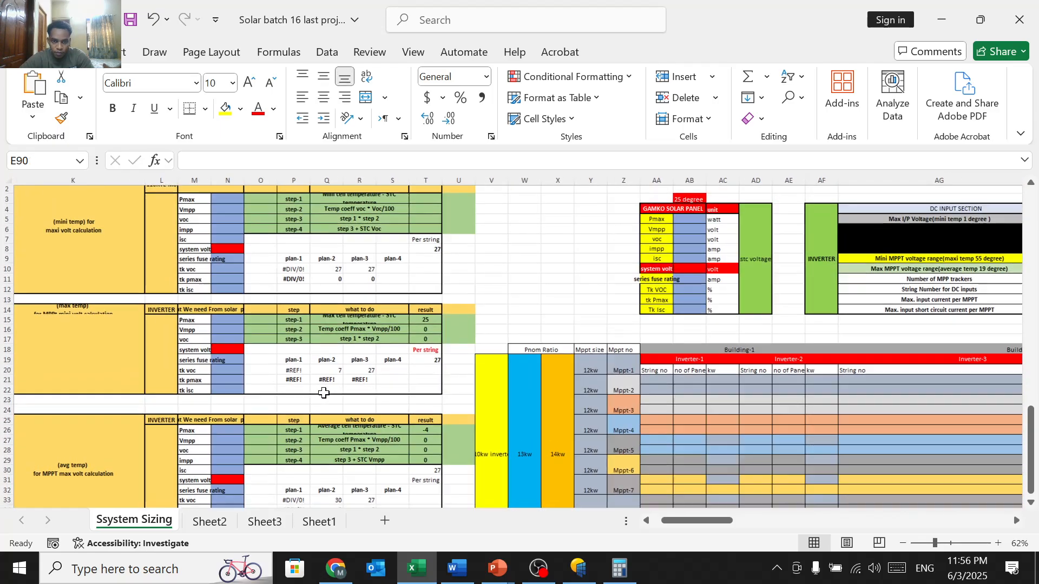
scroll(324, 393, "down", 10)
scroll(323, 393, "left", 5)
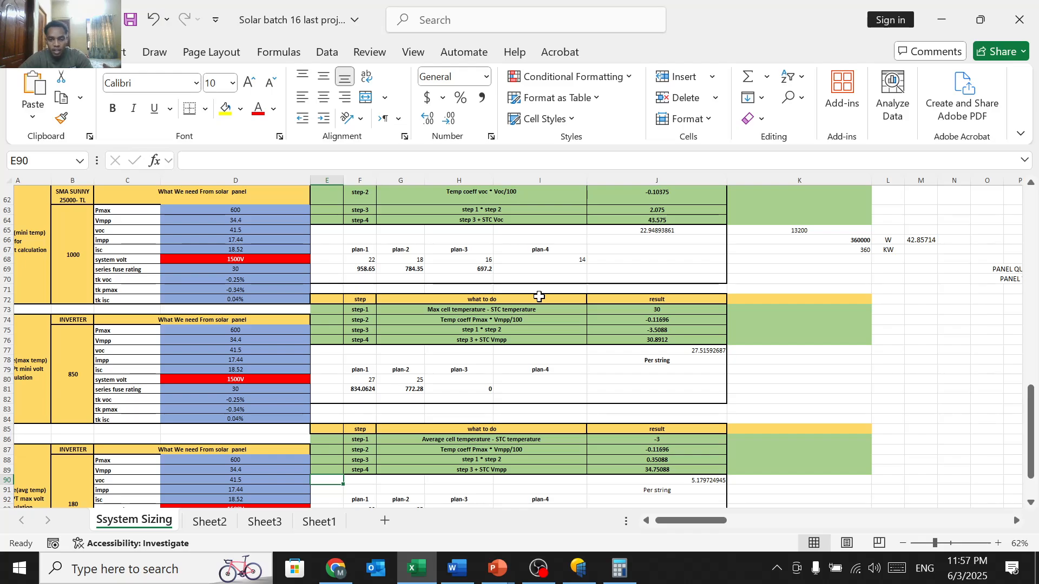
scroll(541, 292, "up", 5)
scroll(571, 282, "down", 3)
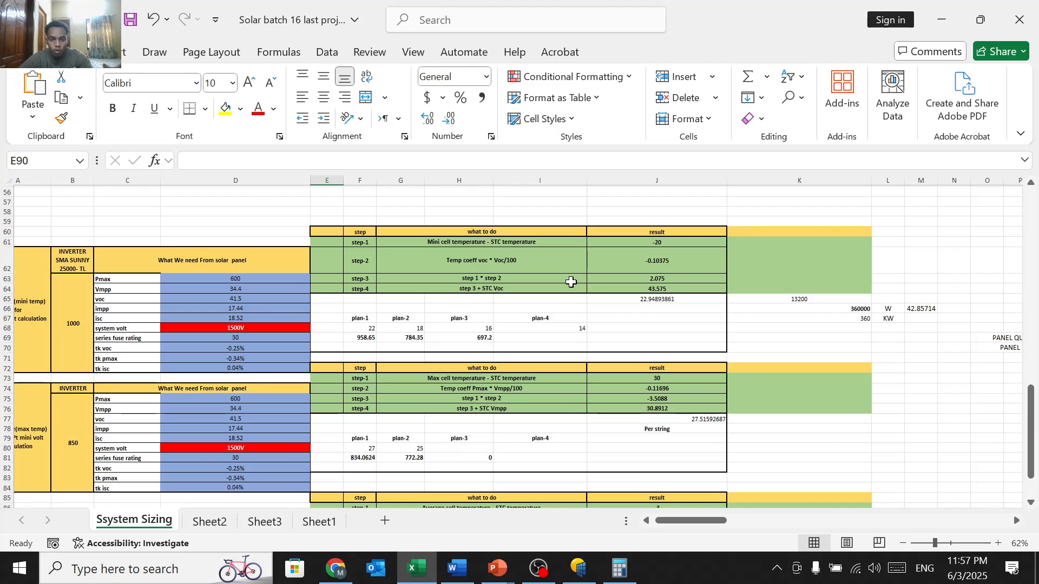
scroll(571, 282, "up", 4)
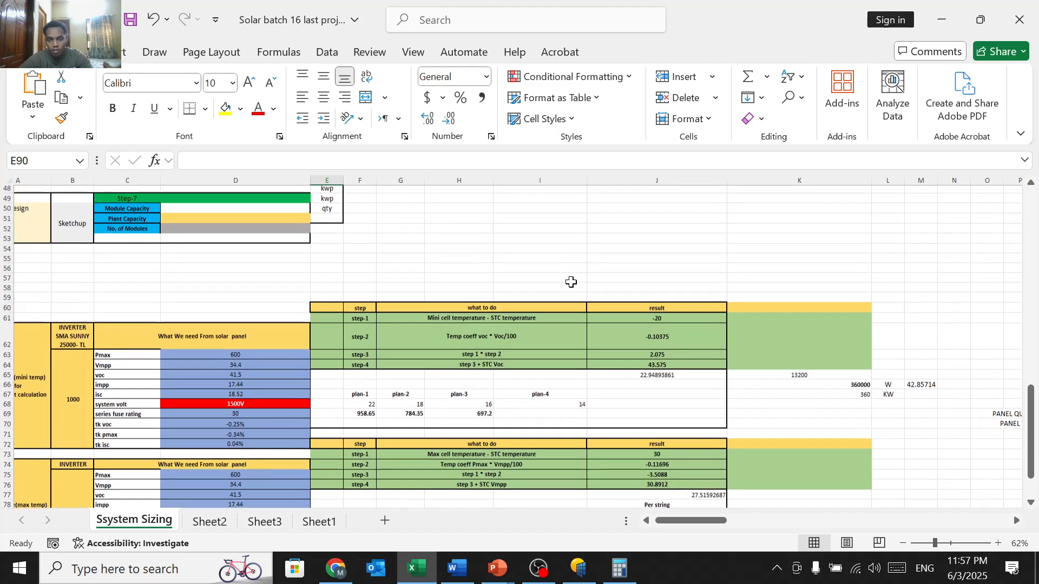
scroll(571, 282, "down", 6)
scroll(571, 282, "up", 2)
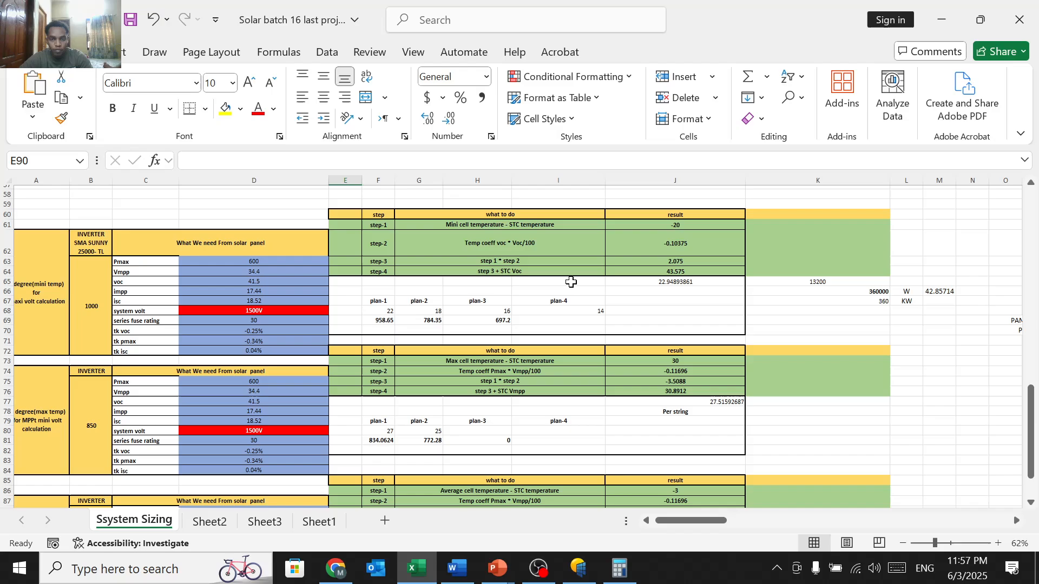
scroll(570, 281, "right", 5)
scroll(571, 282, "up", 10)
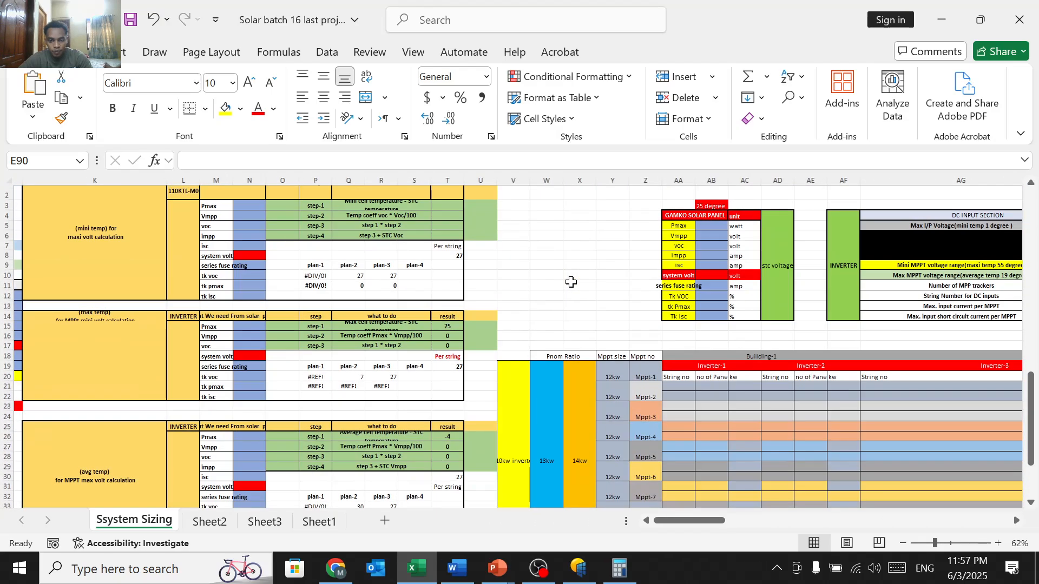
scroll(570, 281, "down", 3)
scroll(571, 282, "up", 4)
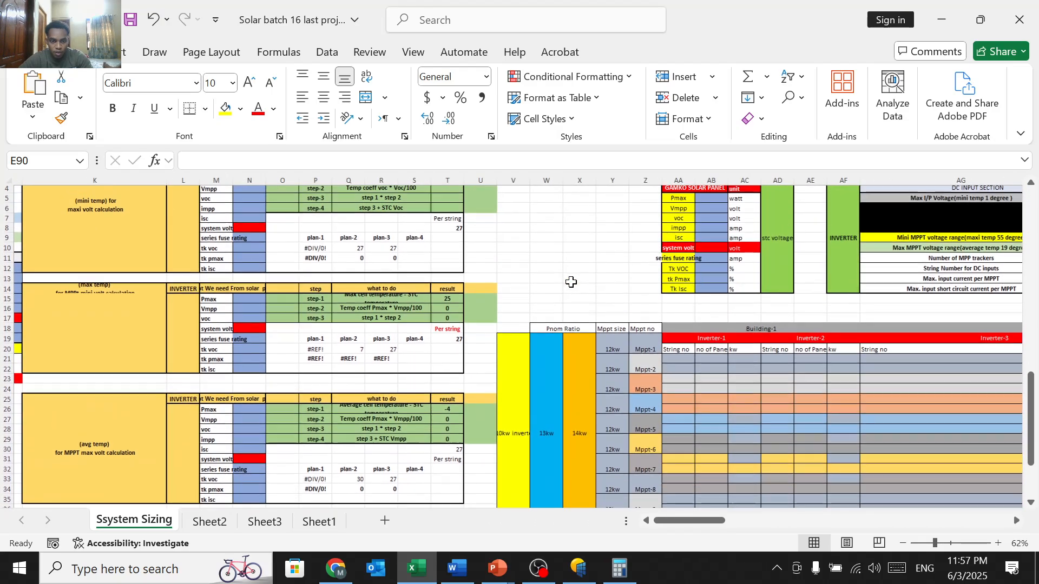
scroll(571, 282, "down", 3)
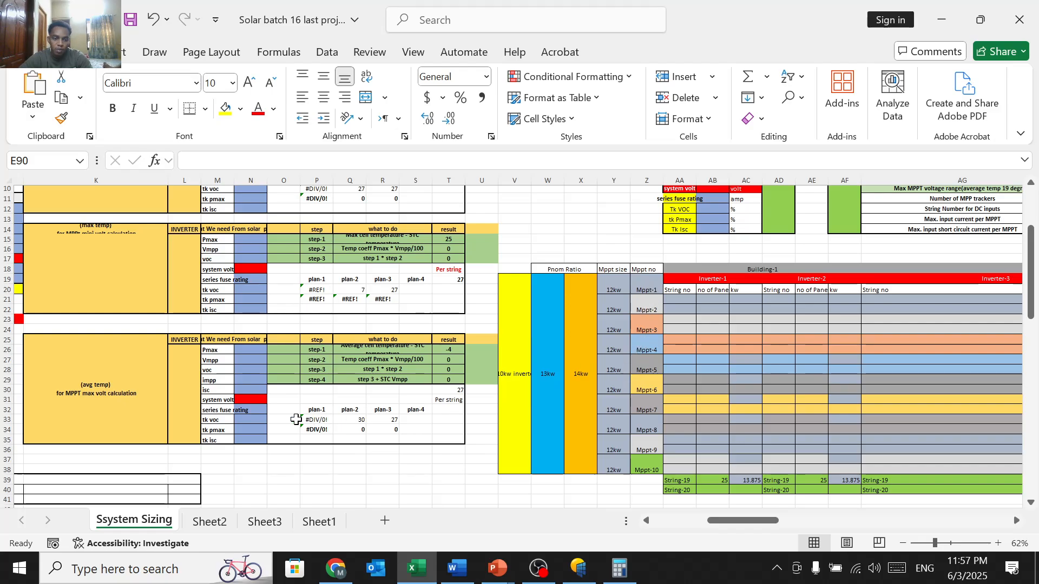
scroll(293, 420, "up", 3)
scroll(292, 419, "right", 10)
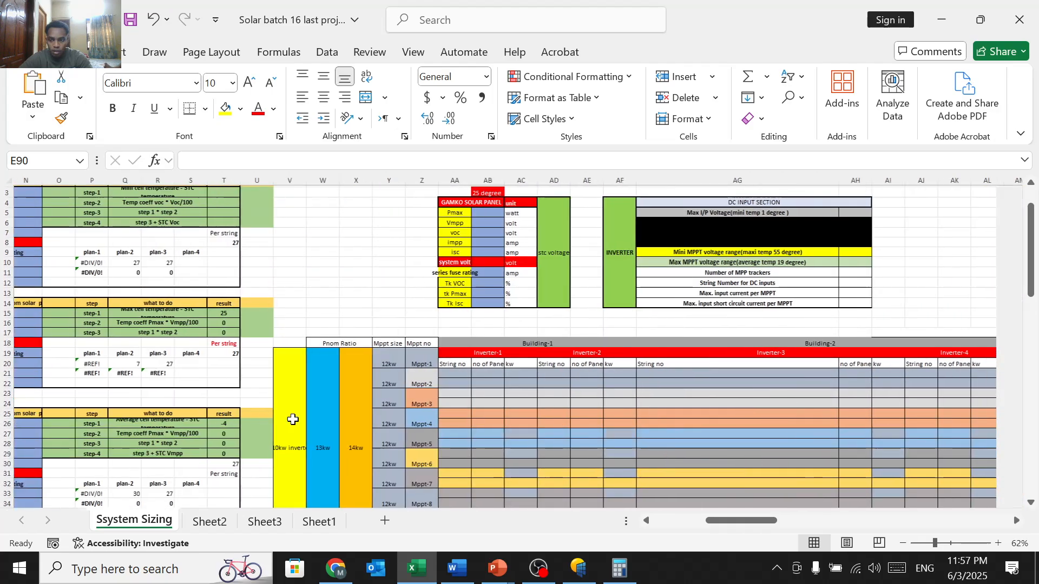
scroll(462, 371, "down", 3)
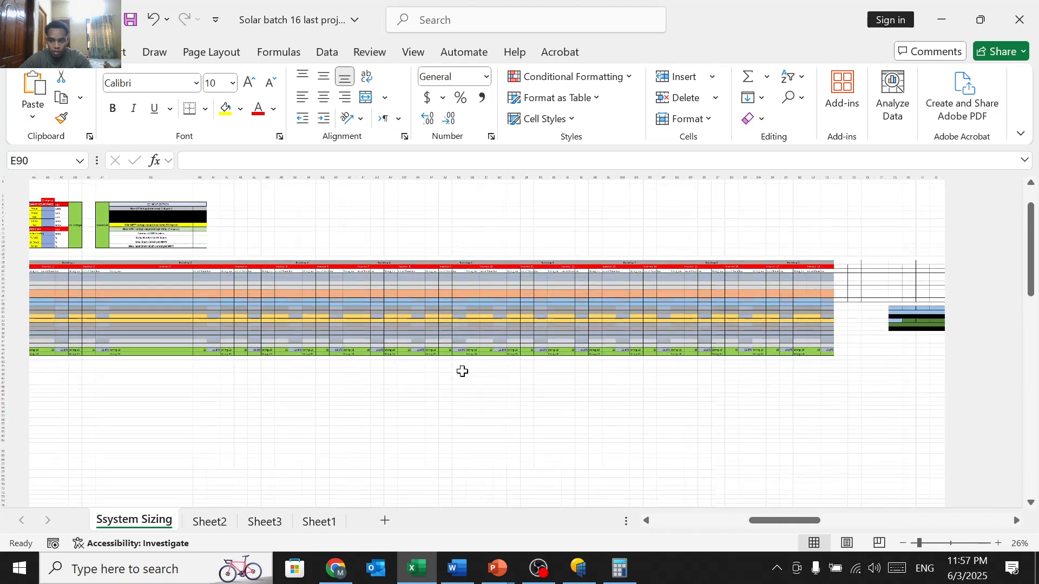
scroll(652, 374, "right", 5)
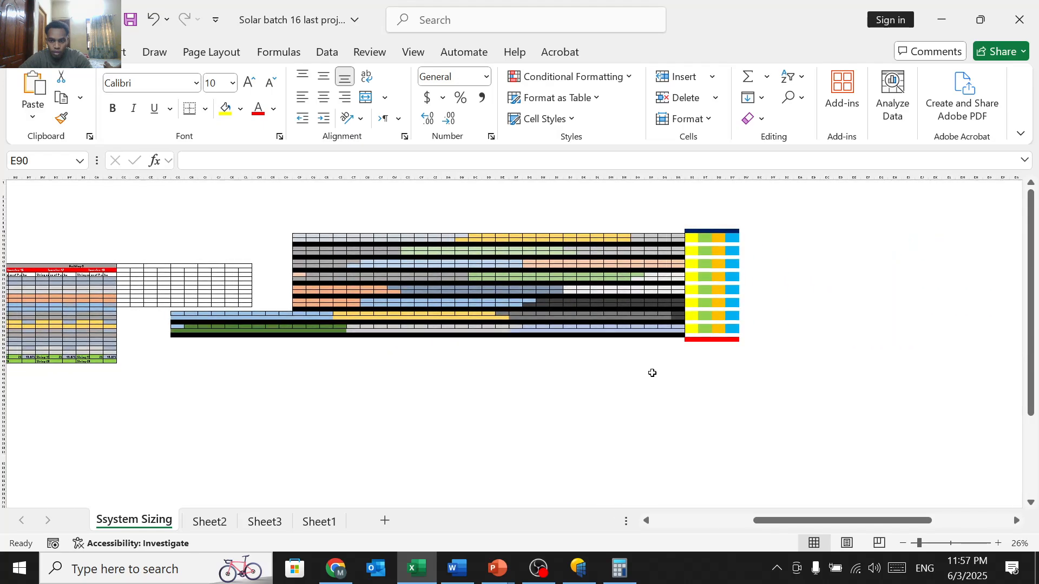
scroll(652, 373, "up", 1)
scroll(743, 330, "up", 1)
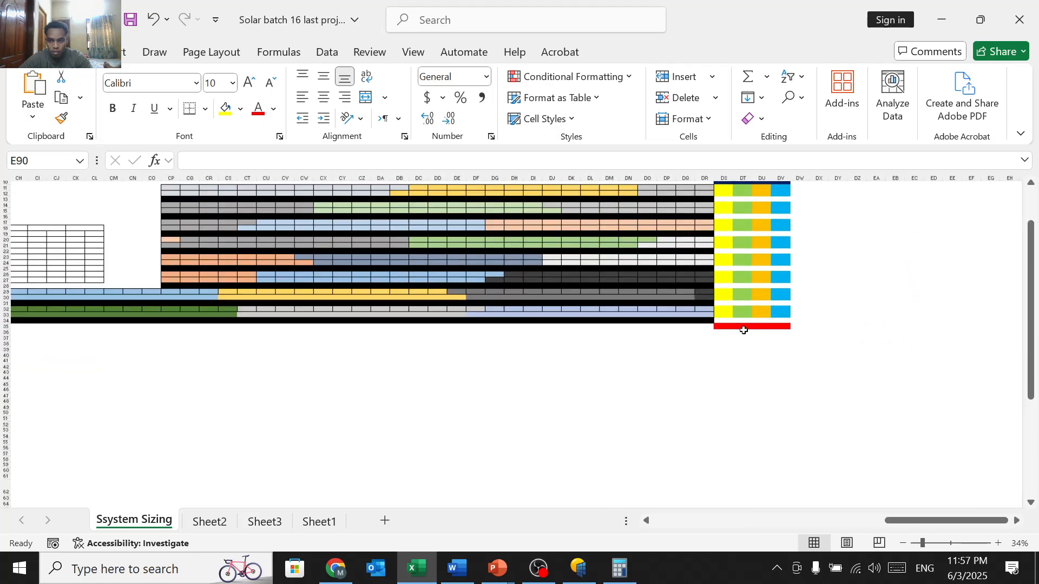
scroll(743, 330, "down", 3)
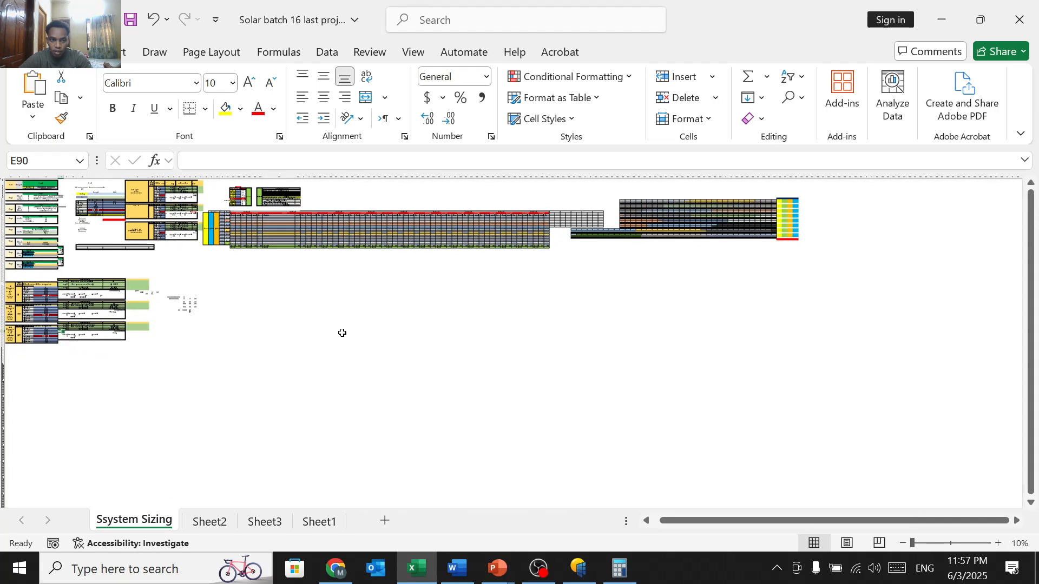
Step: Open the 'project one' workbook from Recent and return Sheet2 to its top-left project information
left_click(27, 52)
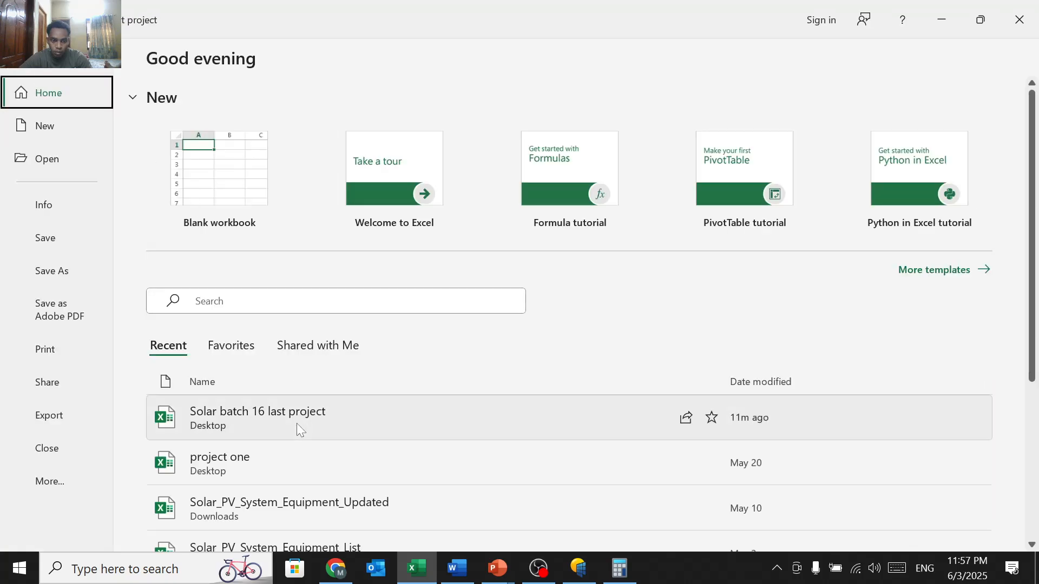
left_click(291, 459)
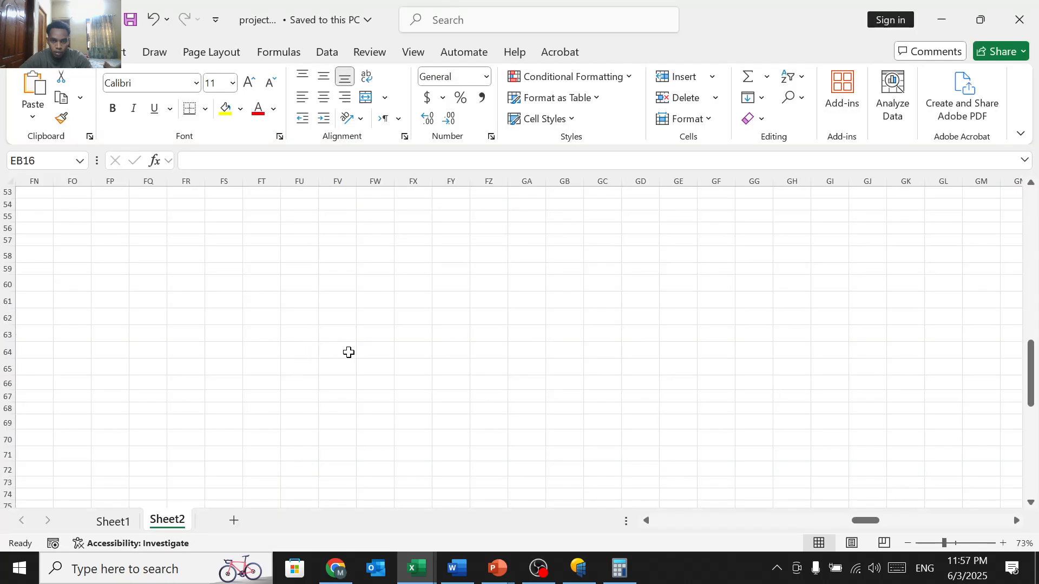
scroll(357, 354, "down", 4)
scroll(357, 354, "left", 20)
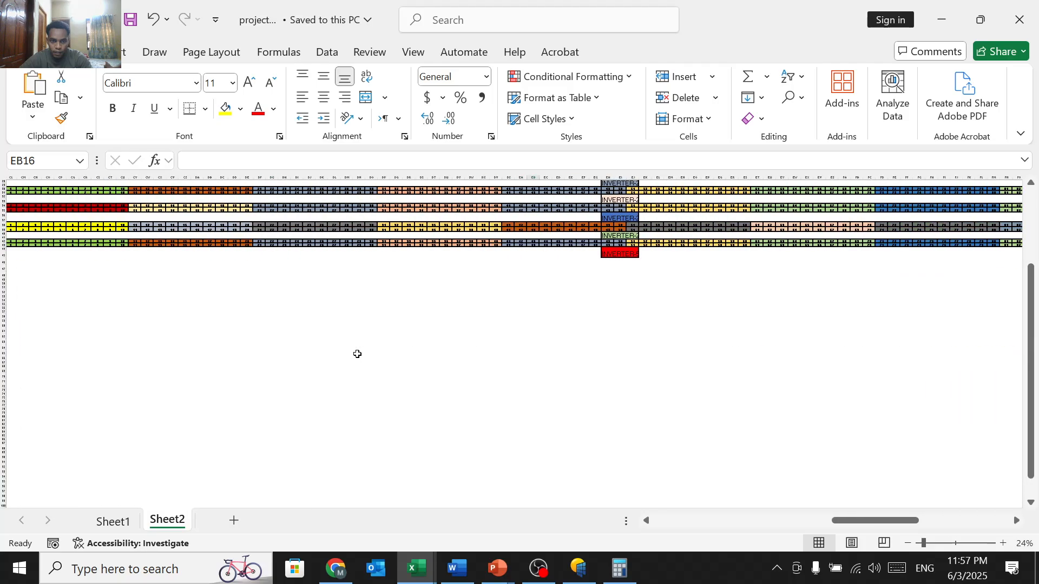
scroll(357, 354, "up", 6)
scroll(357, 354, "up", 1)
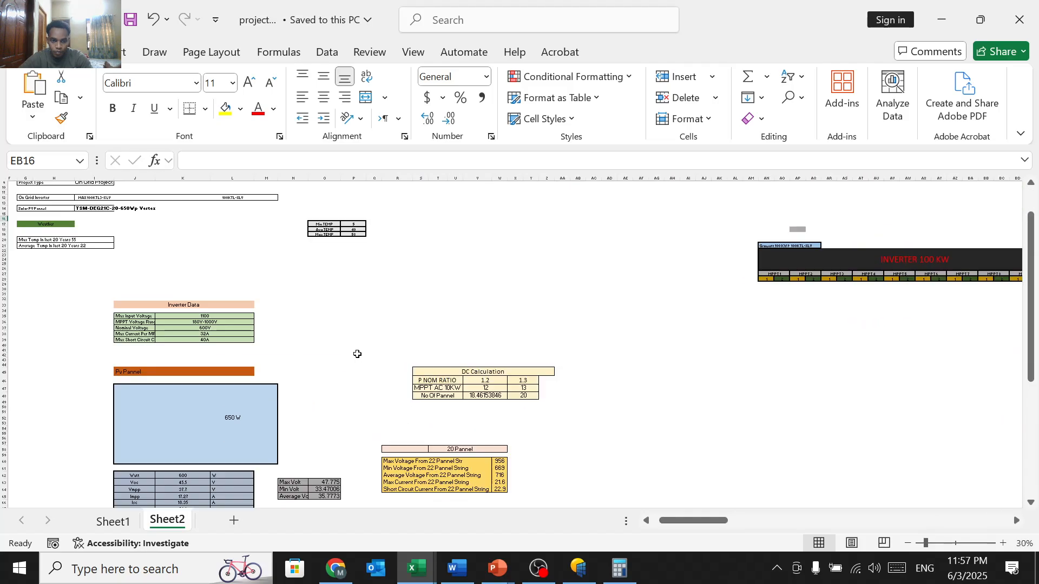
scroll(304, 343, "up", 2)
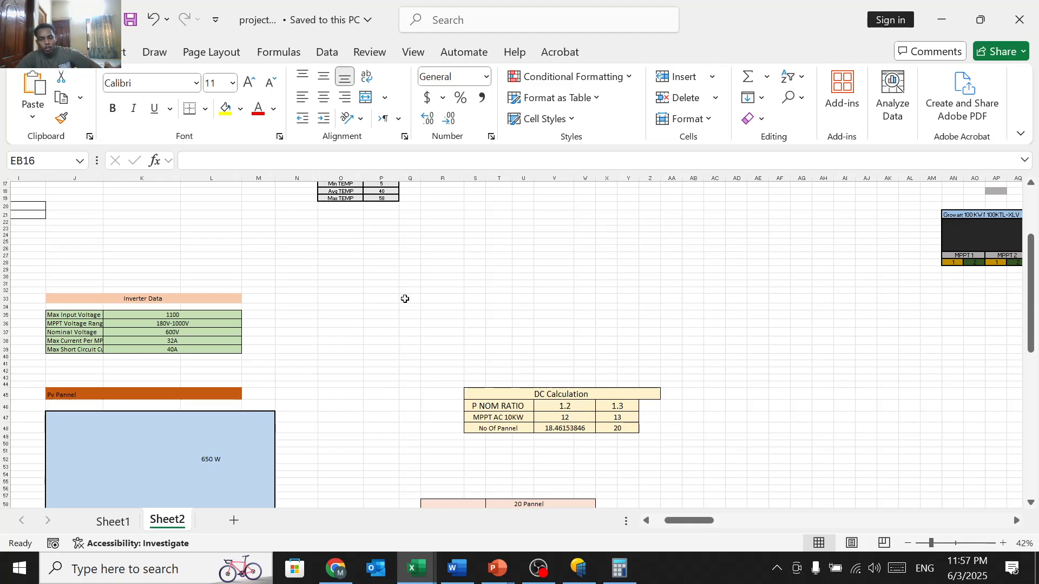
scroll(405, 299, "up", 4)
scroll(404, 298, "left", 6)
scroll(404, 298, "up", 4)
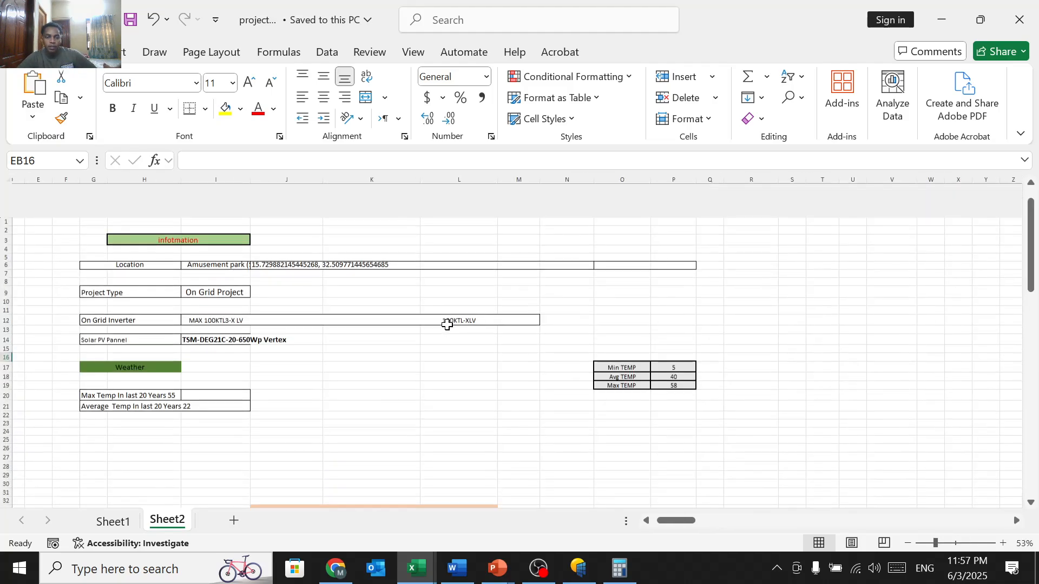
scroll(447, 325, "left", 1)
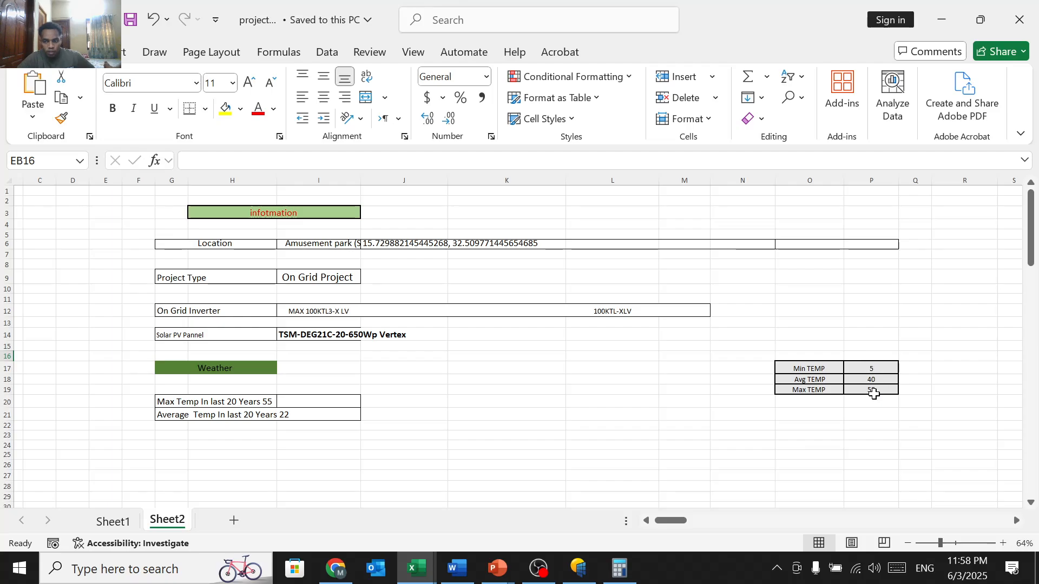
Step: Scroll Sheet2 to the 650 W panel specs and the Max 956 / Min 669 / Average 716 voltage tables
scroll(874, 394, "down", 12)
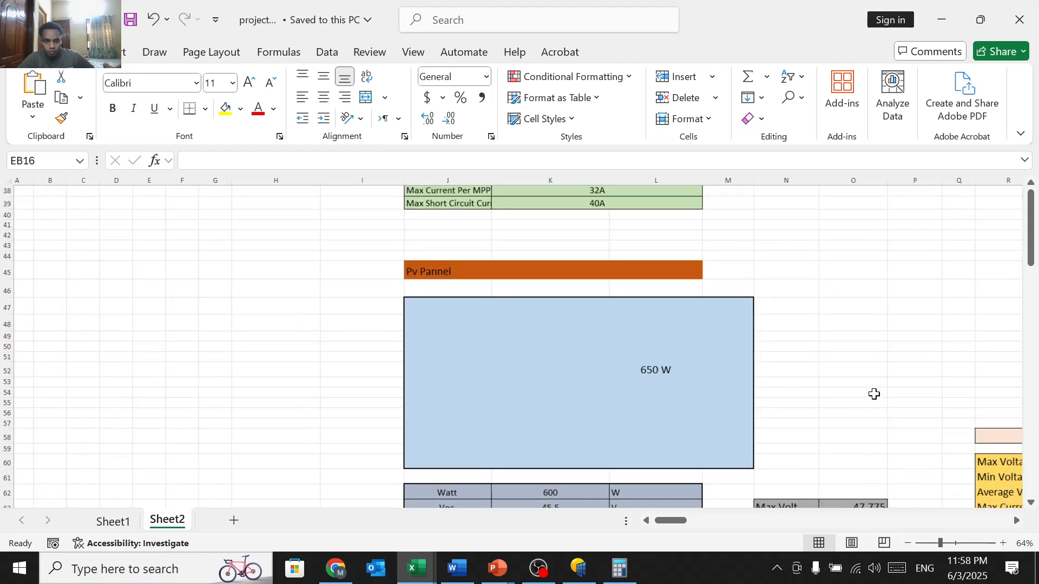
scroll(874, 394, "up", 5)
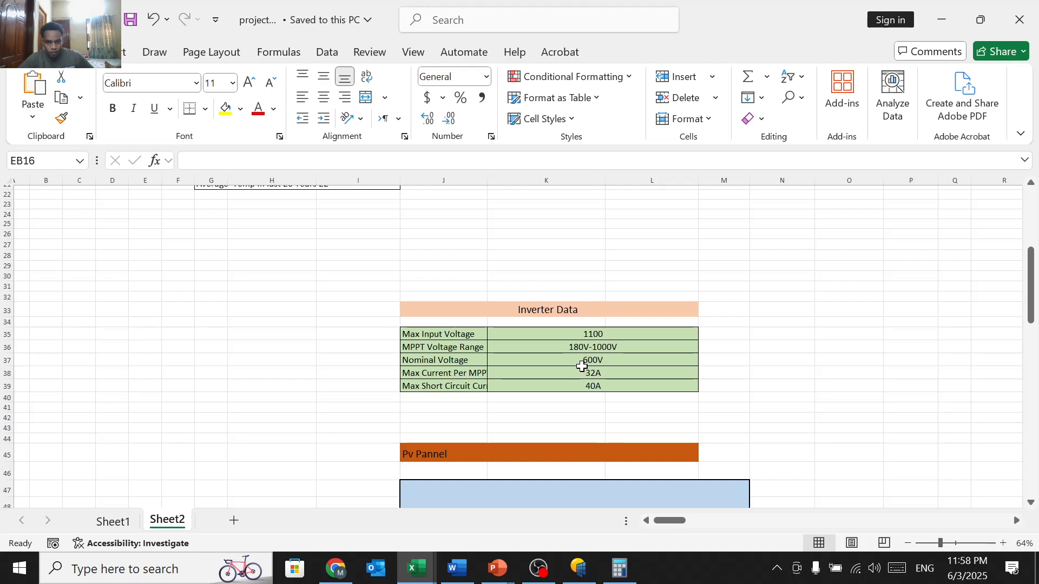
scroll(571, 389, "down", 8)
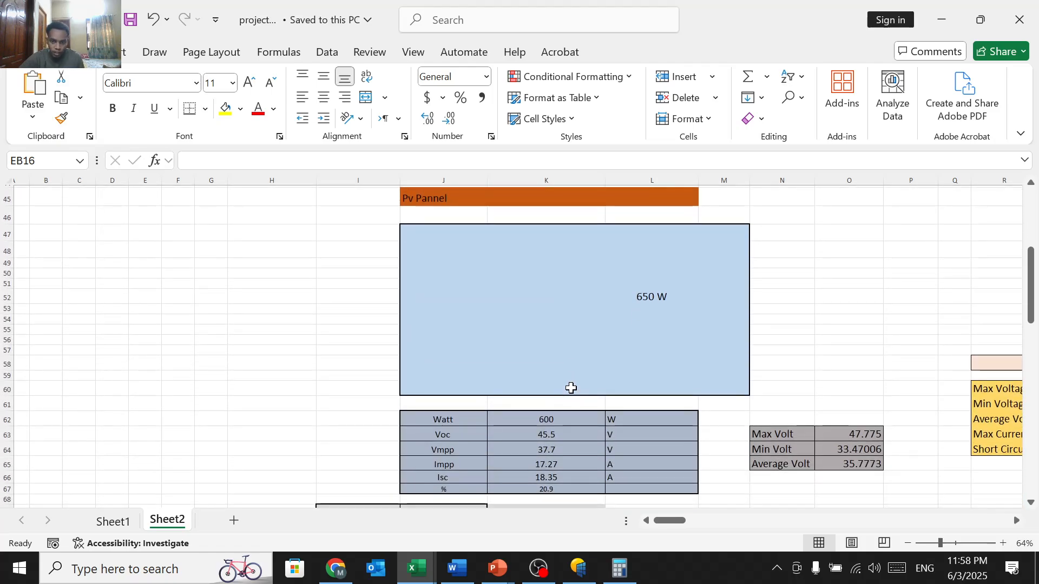
scroll(571, 389, "up", 1)
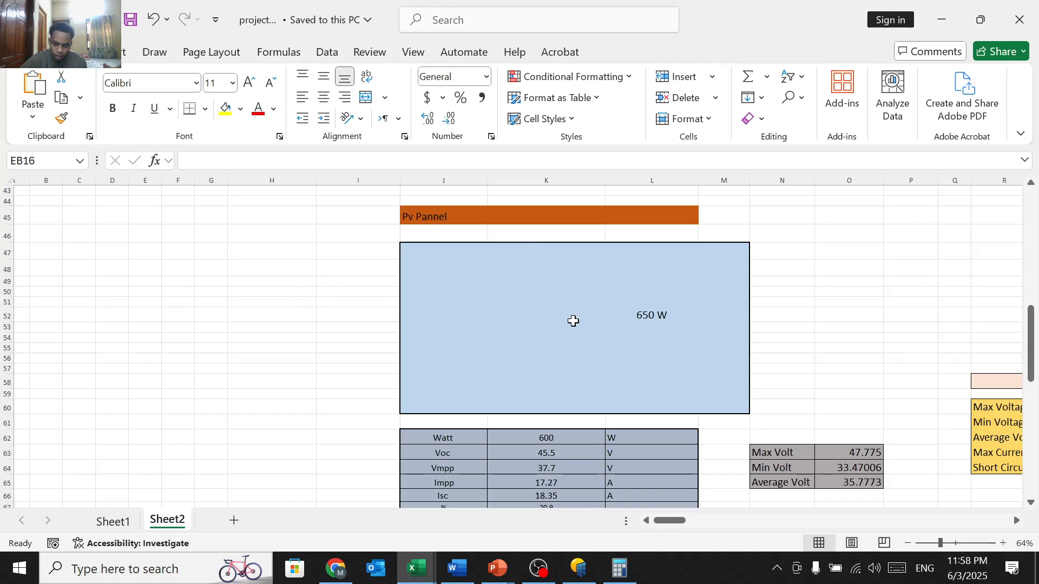
scroll(573, 322, "down", 2)
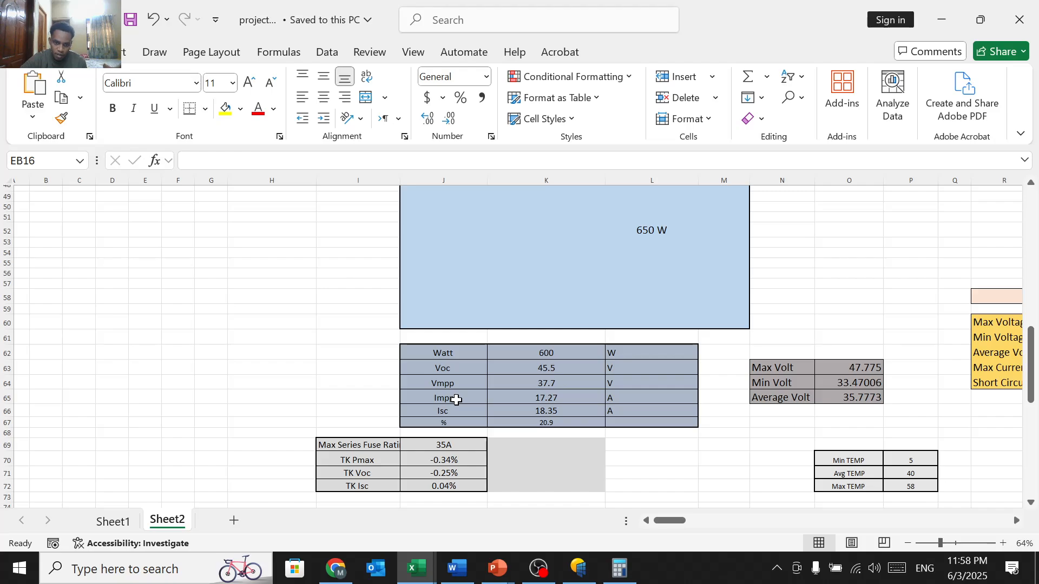
scroll(456, 400, "down", 3)
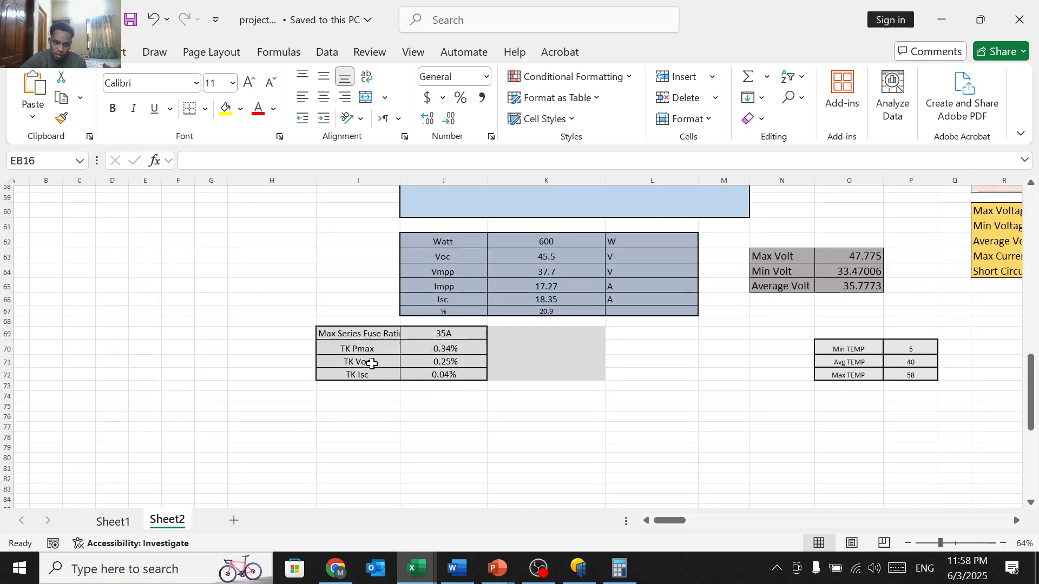
scroll(647, 360, "right", 3)
scroll(486, 374, "right", 1)
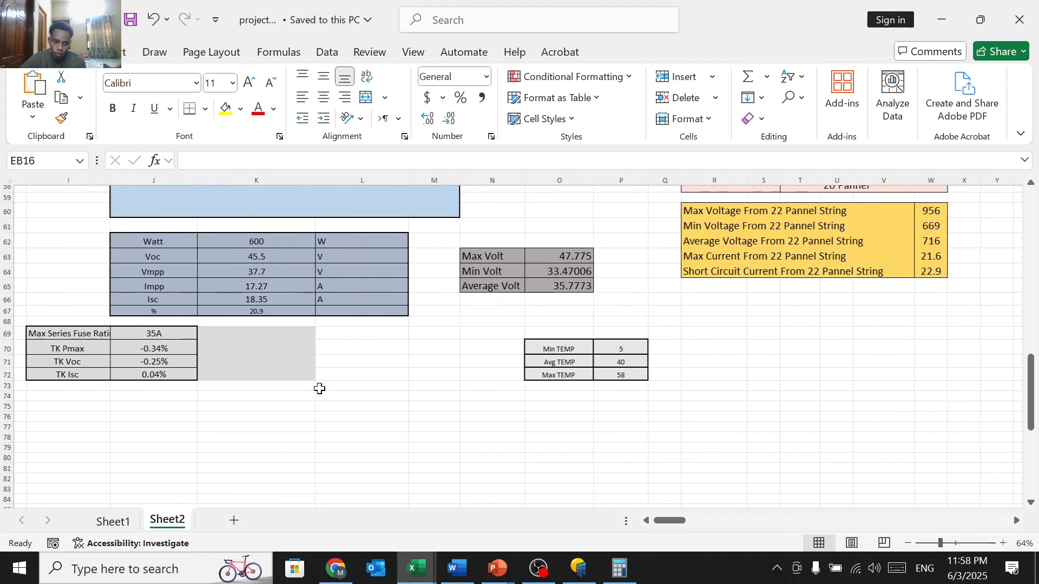
scroll(320, 387, "left", 2)
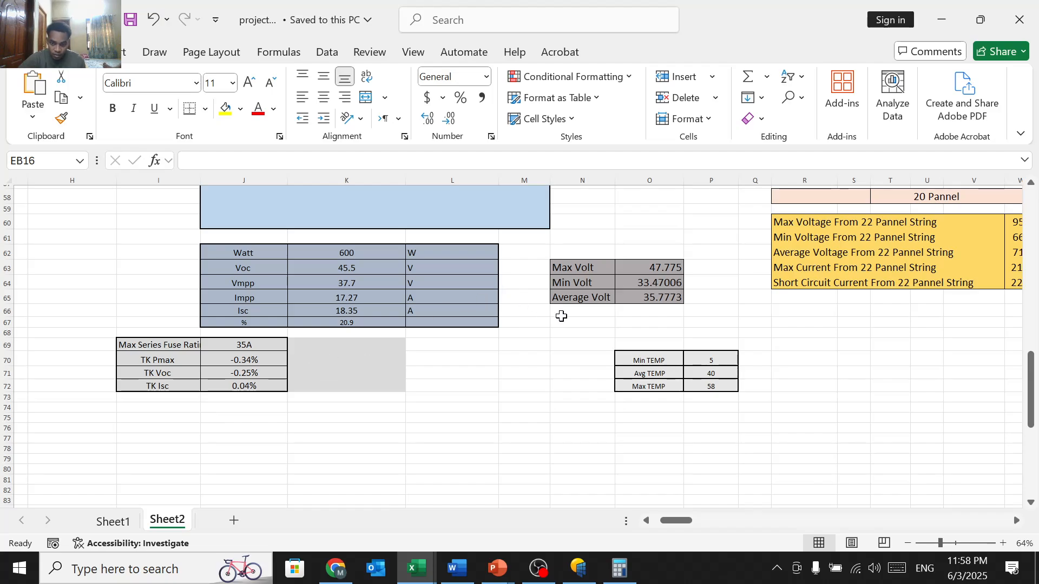
scroll(569, 344, "up", 3)
scroll(568, 344, "right", 1)
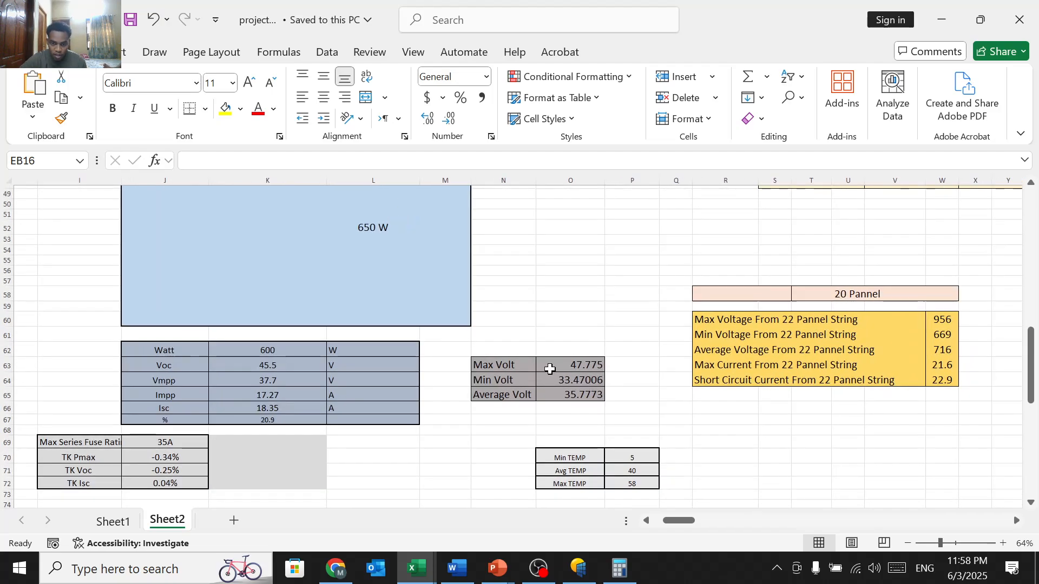
Step: Inspect the Average Volt formula in O65, leaving its 35.7773 result unchanged
left_click(567, 398)
double_click(567, 397)
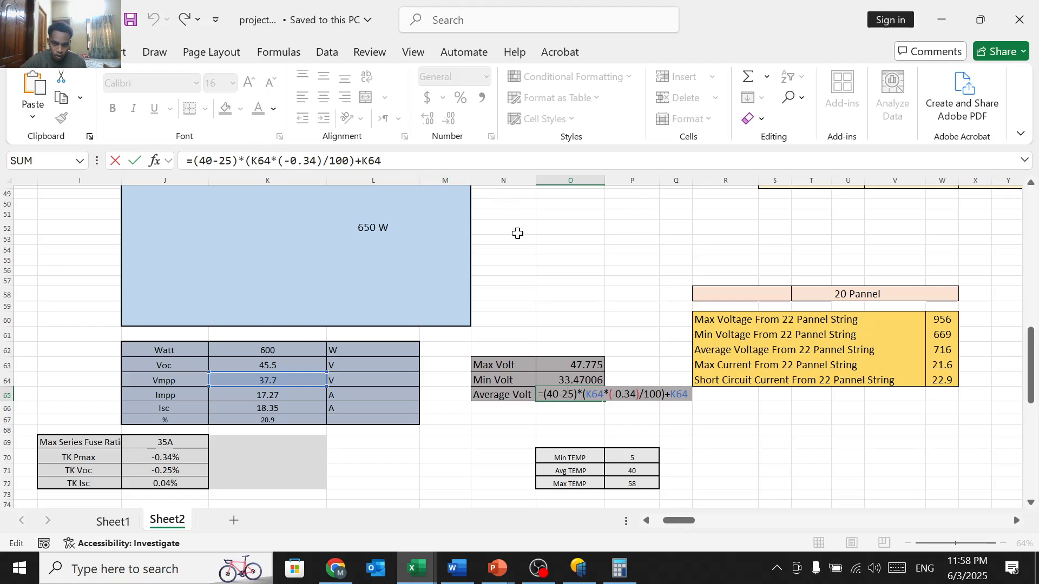
left_click(594, 321)
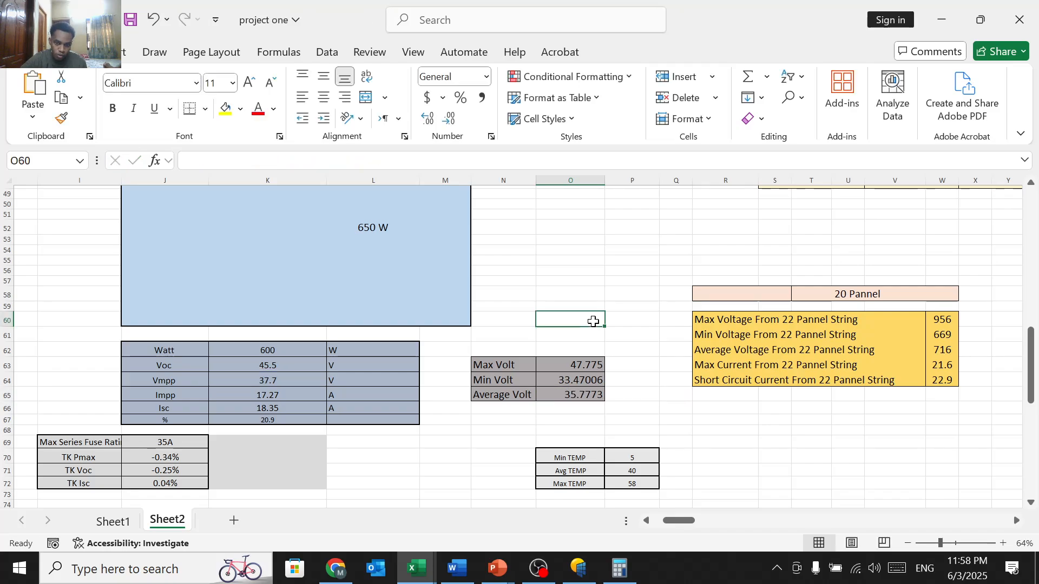
Step: Scroll up to the DC Calculation table: 18.46 panels at P NOM ratio 1.2, 20 at 1.3
scroll(719, 364, "right", 4)
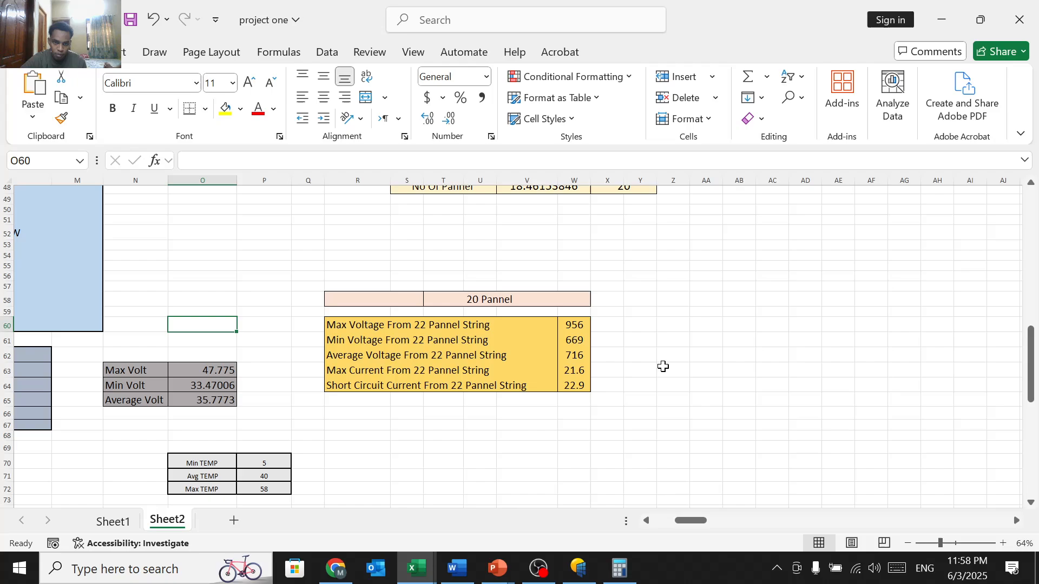
scroll(607, 343, "up", 3)
scroll(608, 343, "down", 2)
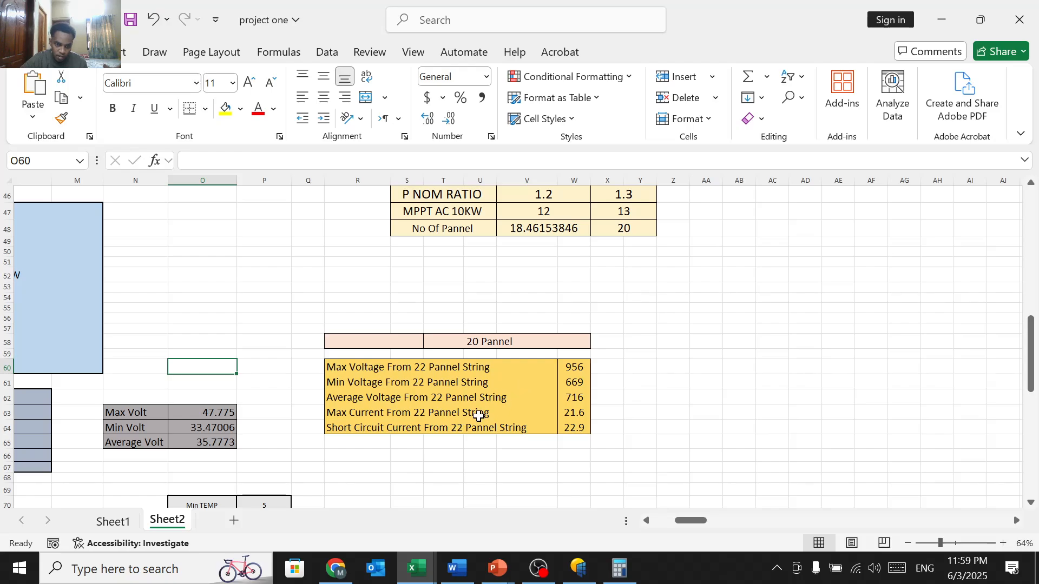
scroll(534, 349, "up", 4)
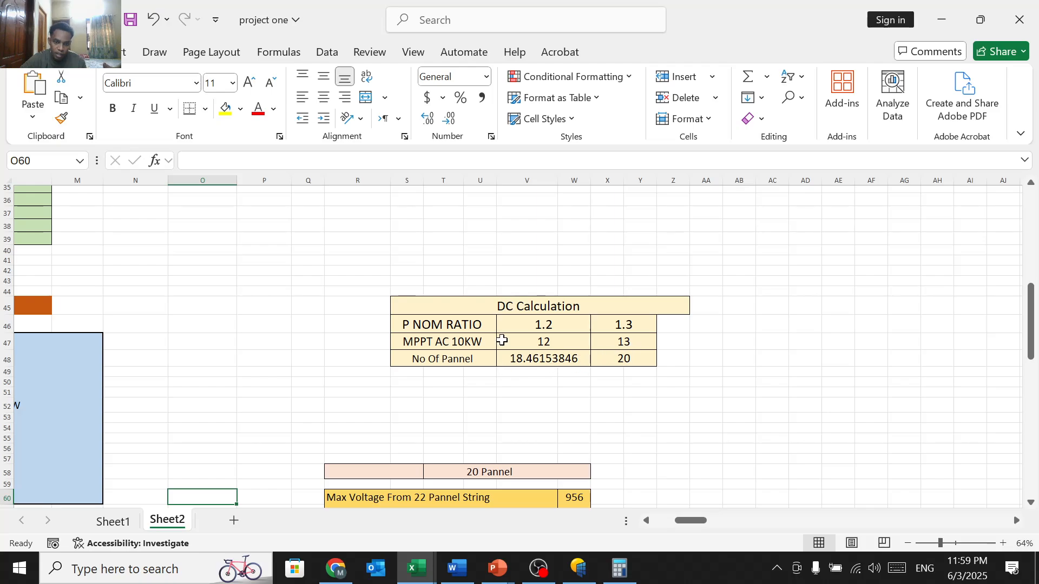
scroll(548, 299, "up", 1)
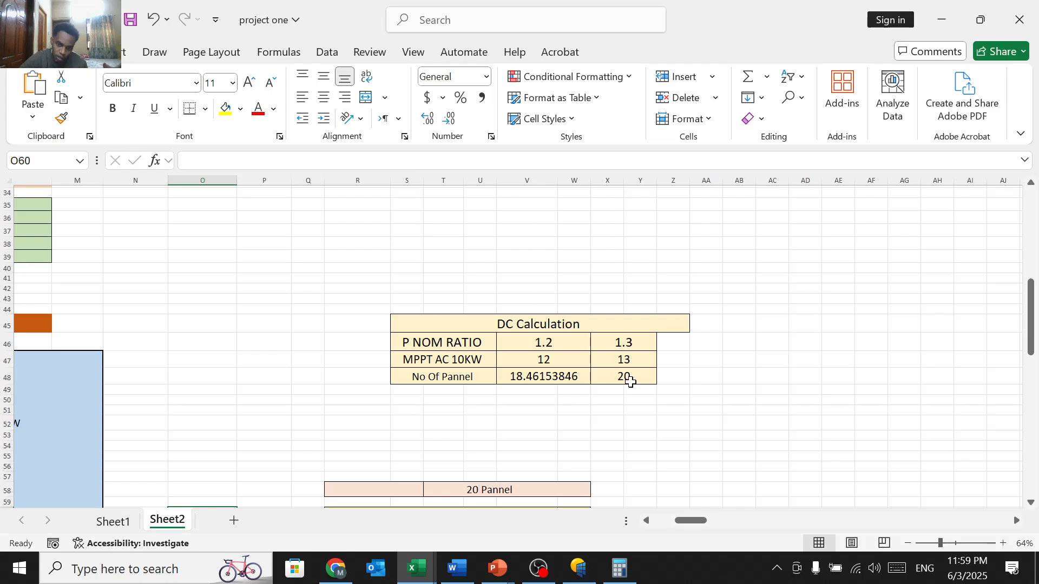
Step: Zoom to about 77% so the INVERTER 100 KW table with MPPT 1–10 fits on screen
scroll(630, 381, "up", 9)
scroll(630, 382, "down", 3)
scroll(630, 382, "up", 3)
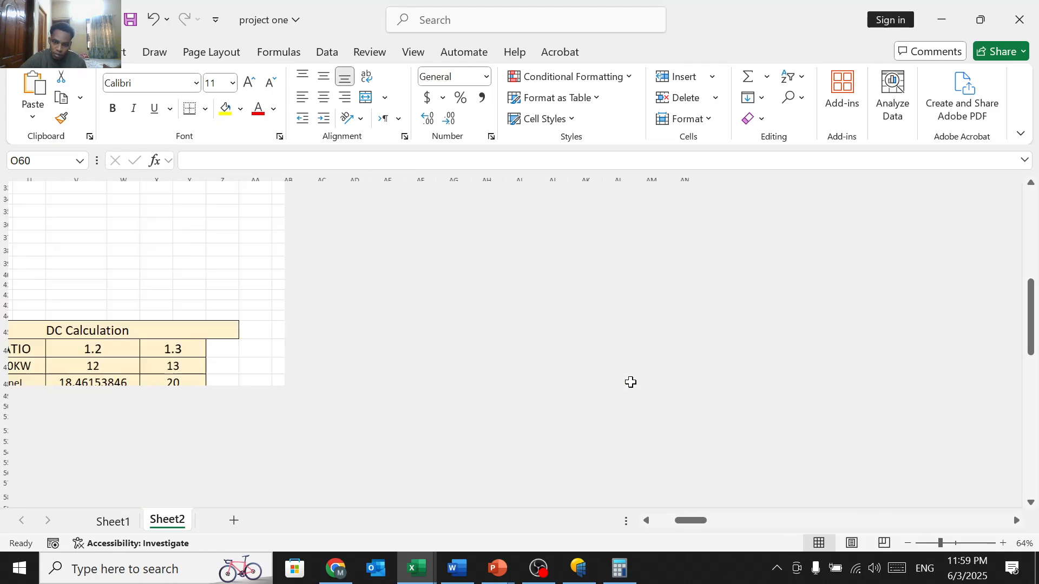
scroll(286, 378, "down", 4)
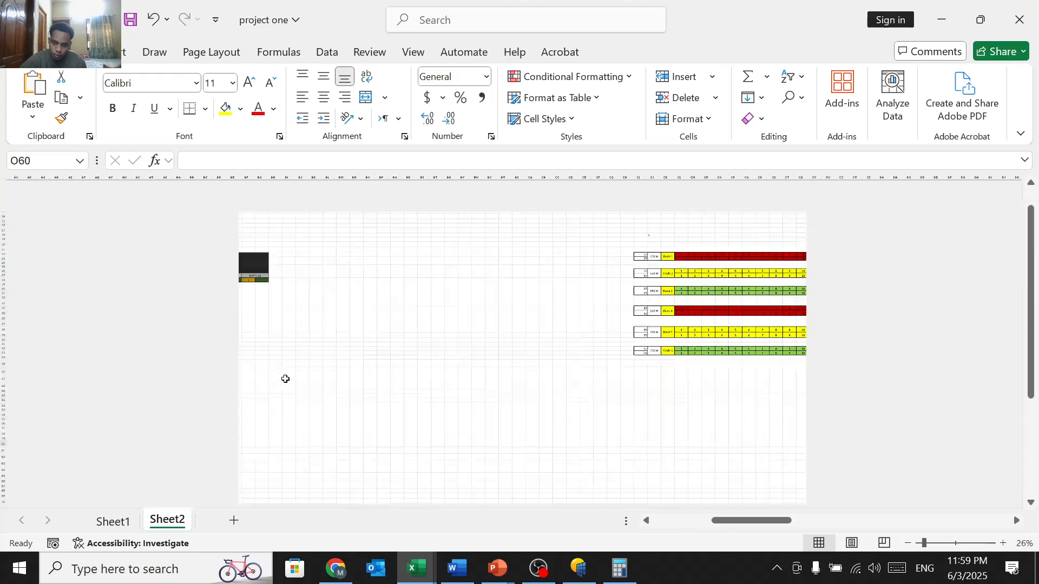
scroll(413, 343, "up", 2)
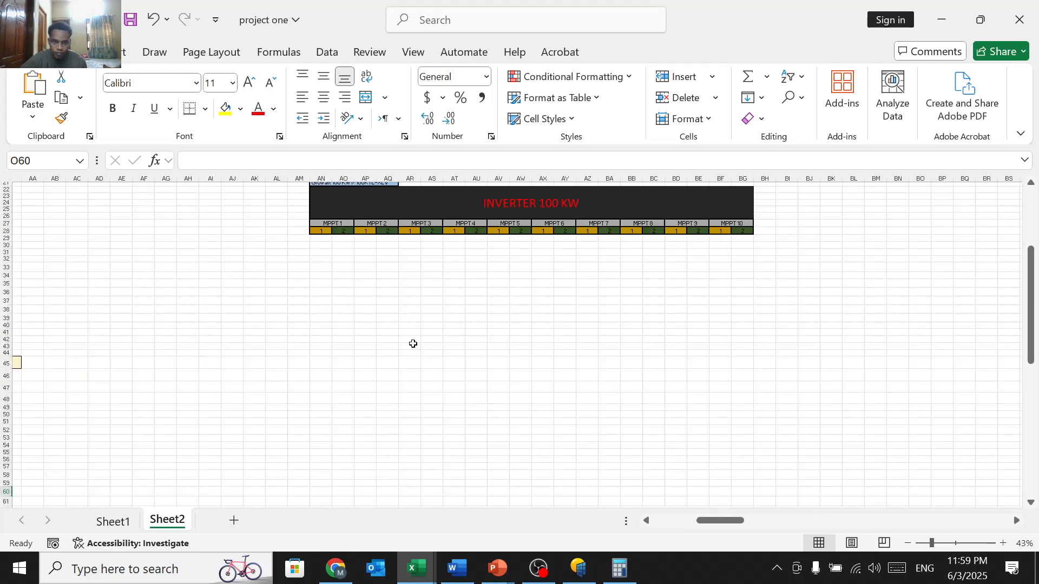
scroll(413, 344, "up", 4)
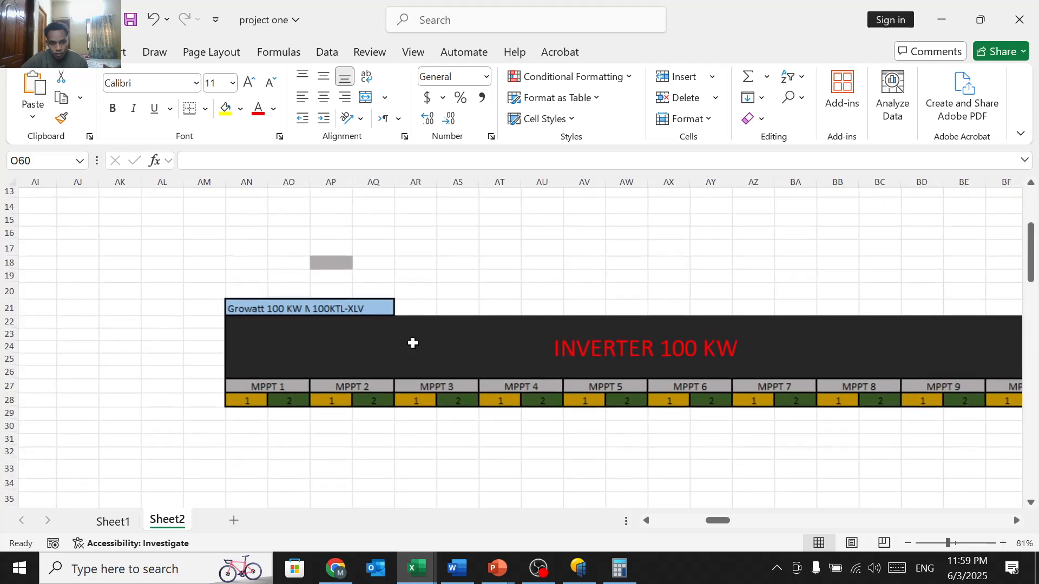
scroll(565, 402, "down", 1)
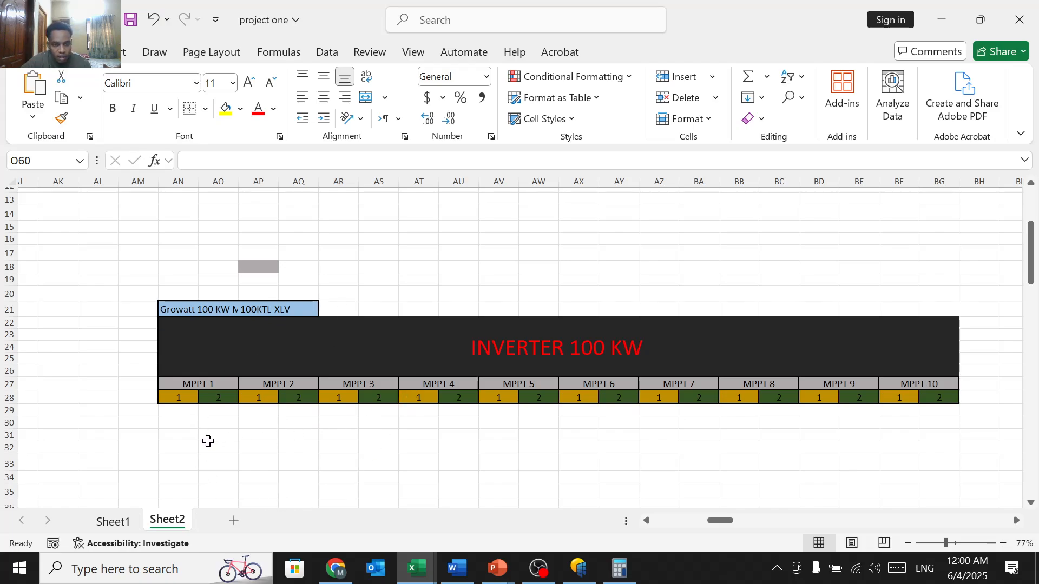
Step: Zoom to 42% and scroll to the colour-coded Shade 1–6 string rows and inverter labels
scroll(328, 408, "down", 5)
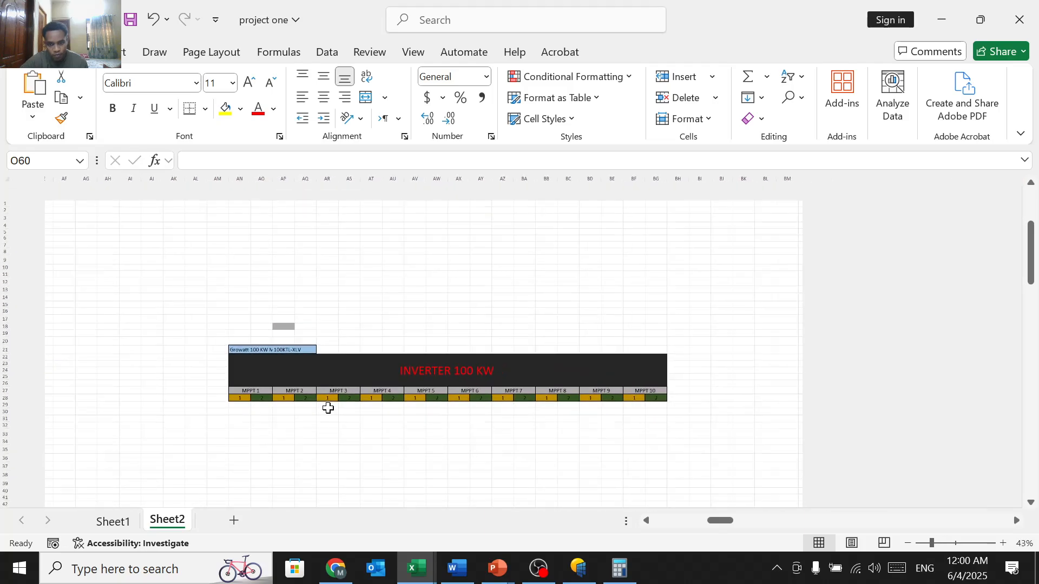
scroll(482, 385, "right", 10)
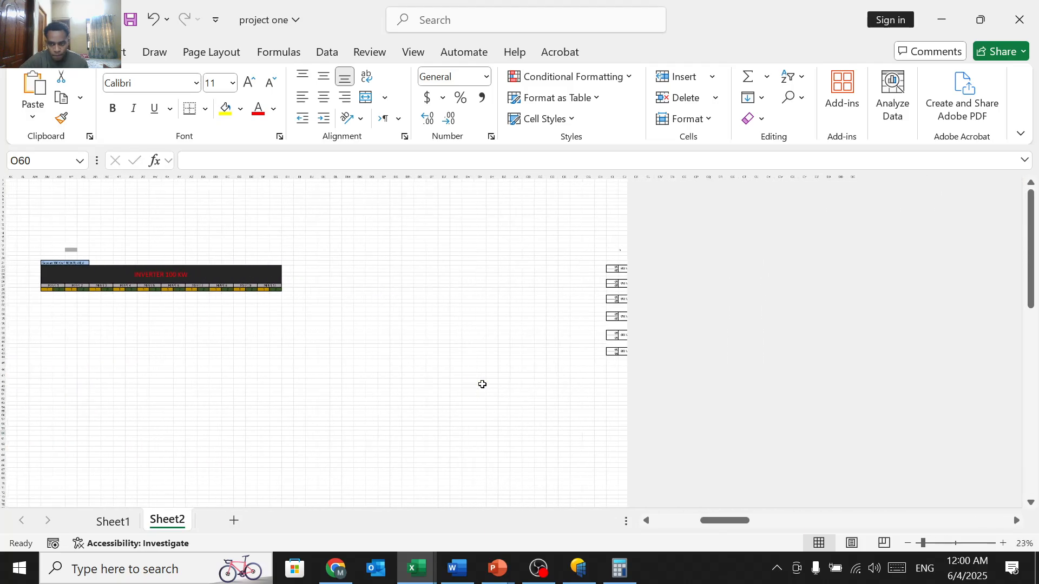
scroll(593, 339, "up", 4)
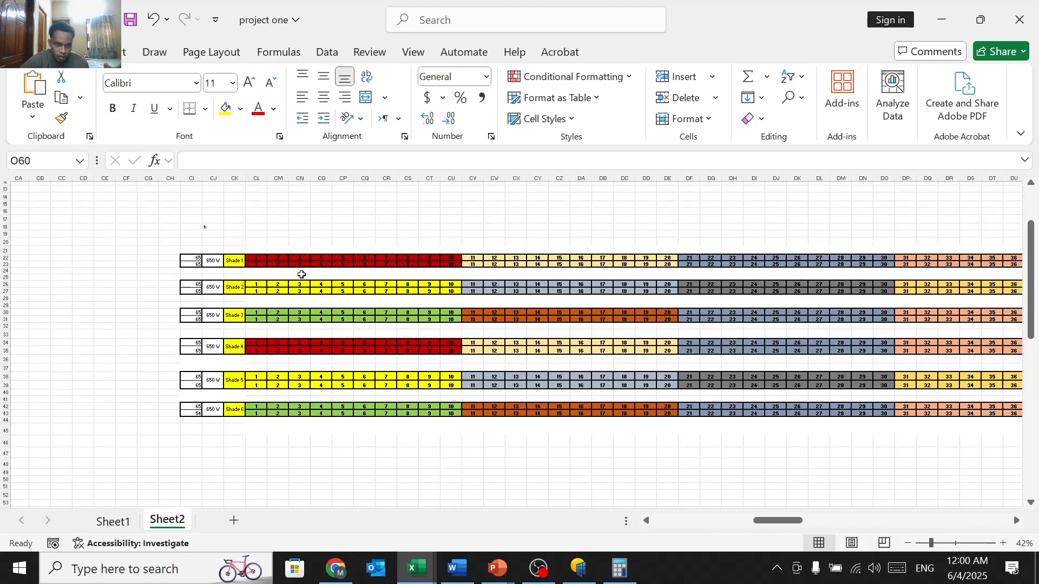
scroll(619, 236, "right", 2)
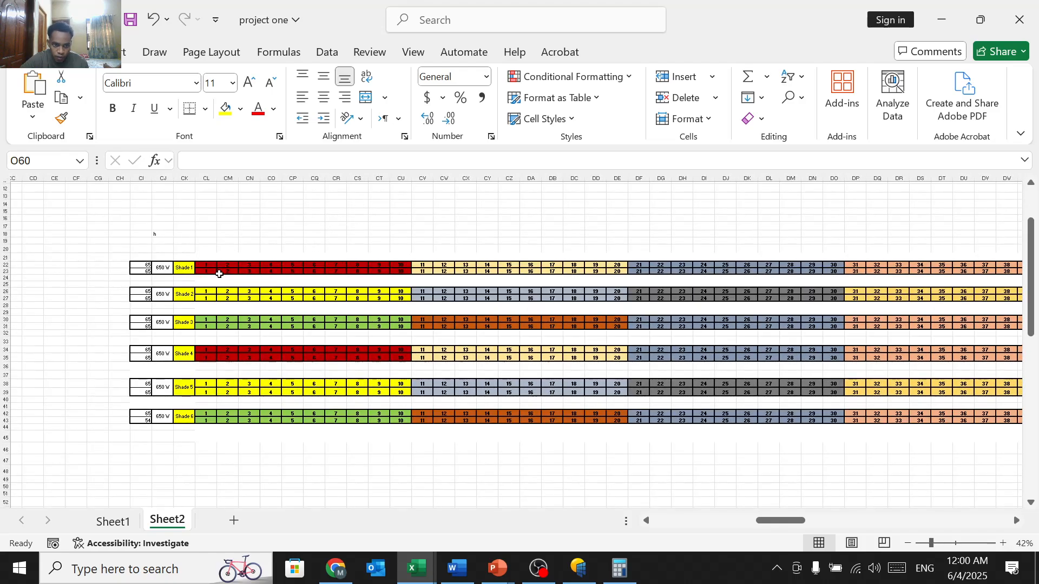
scroll(422, 268, "right", 10)
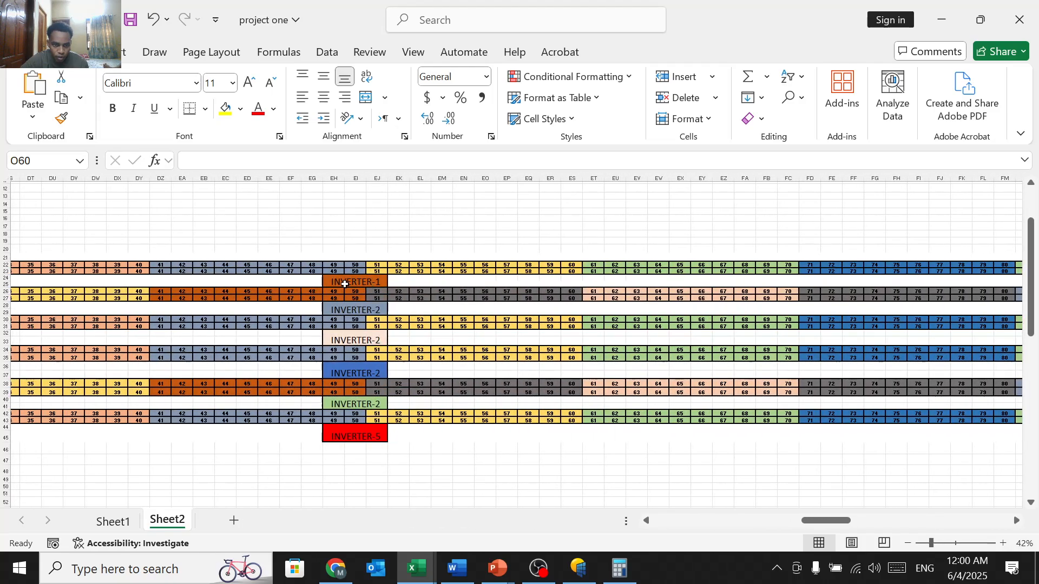
scroll(338, 283, "left", 7)
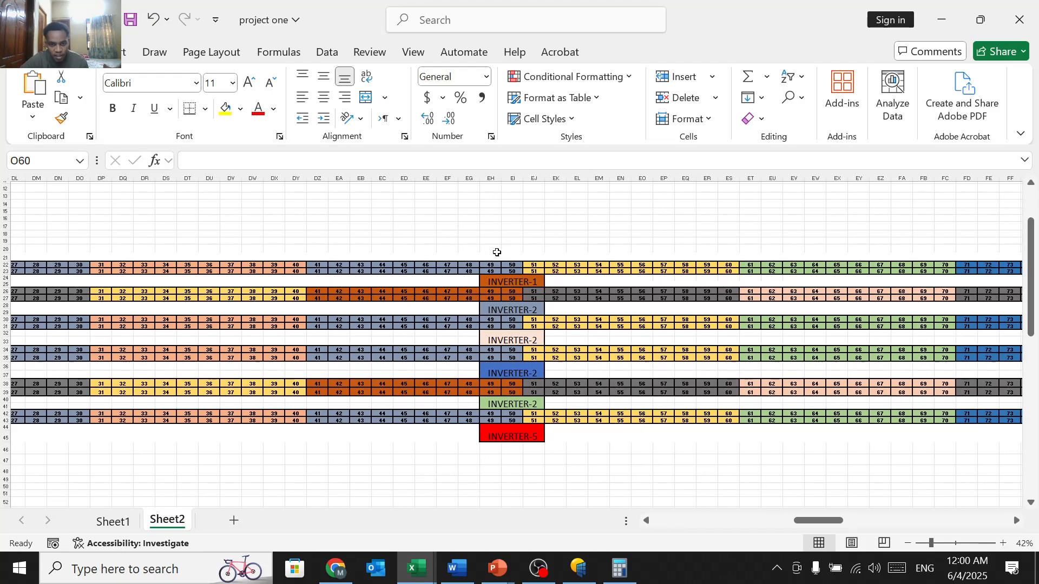
Step: Select progressively wider blank ranges above the shade string rows
mouse_move(507, 256)
left_mouse_down()
mouse_move(209, 262)
mouse_move(133, 246)
left_mouse_up()
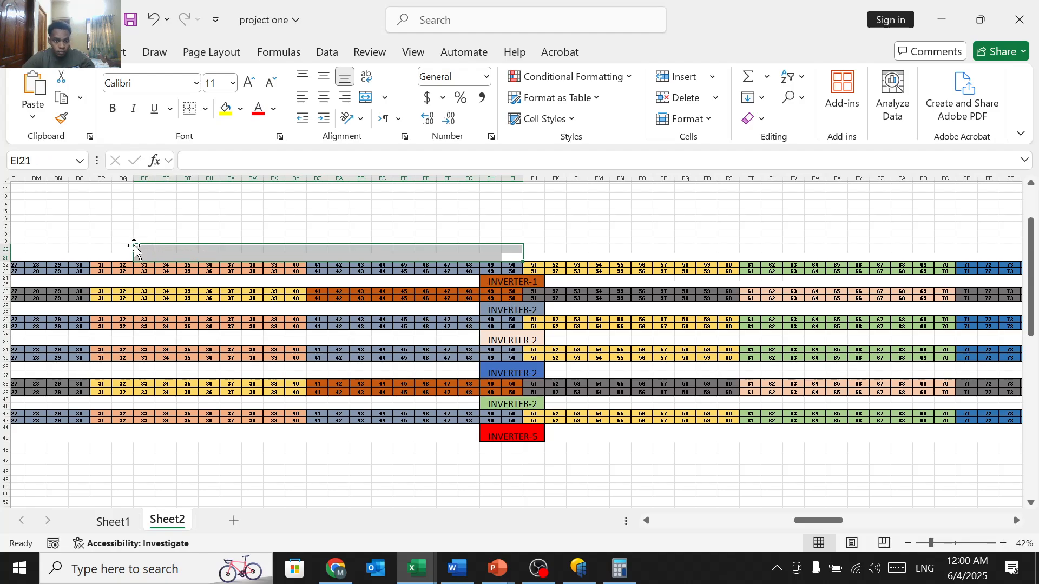
left_click(376, 219)
left_click_drag(514, 255, 195, 256)
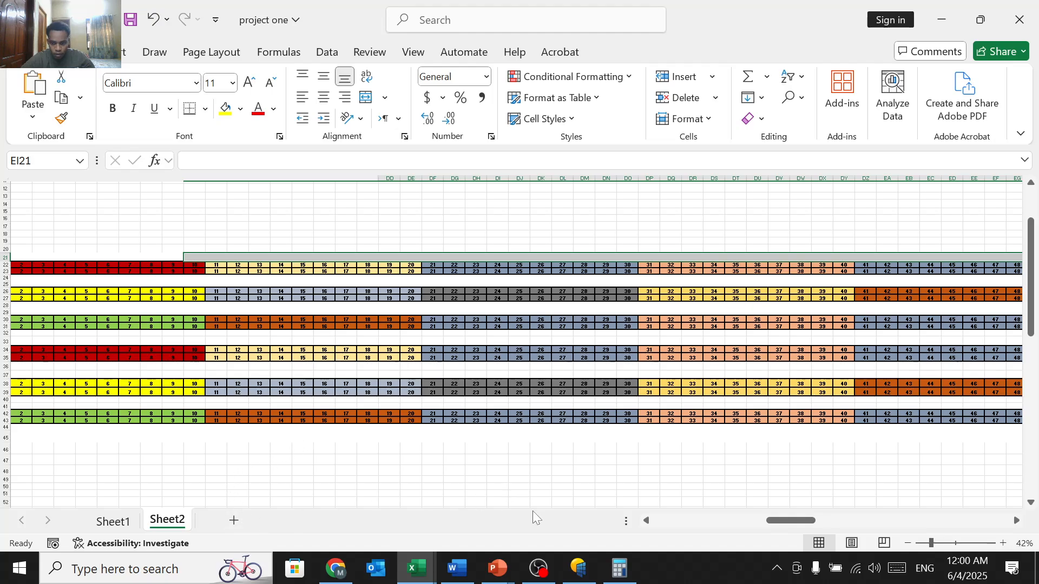
scroll(621, 366, "right", 6)
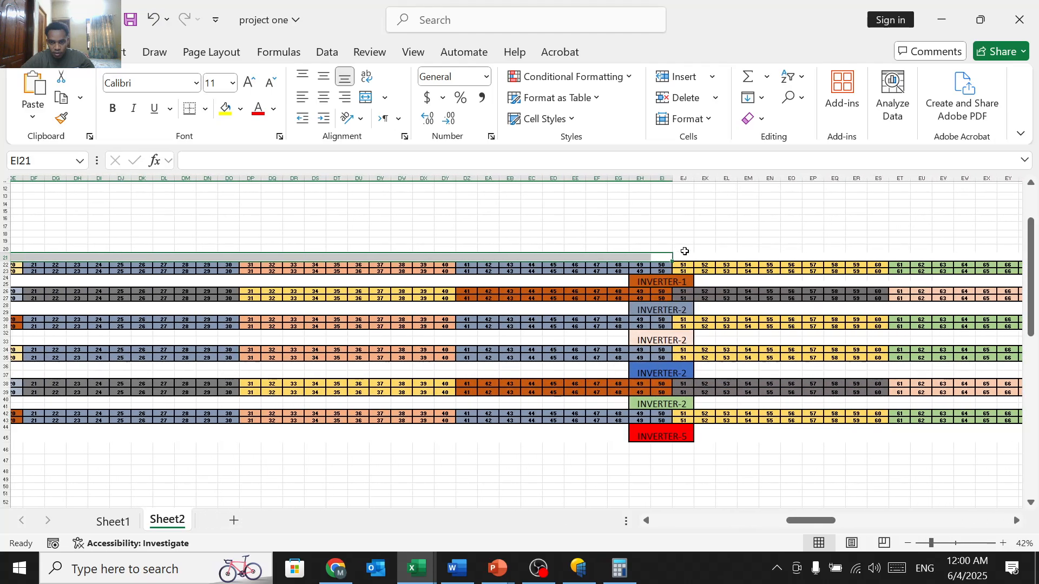
left_click(684, 252)
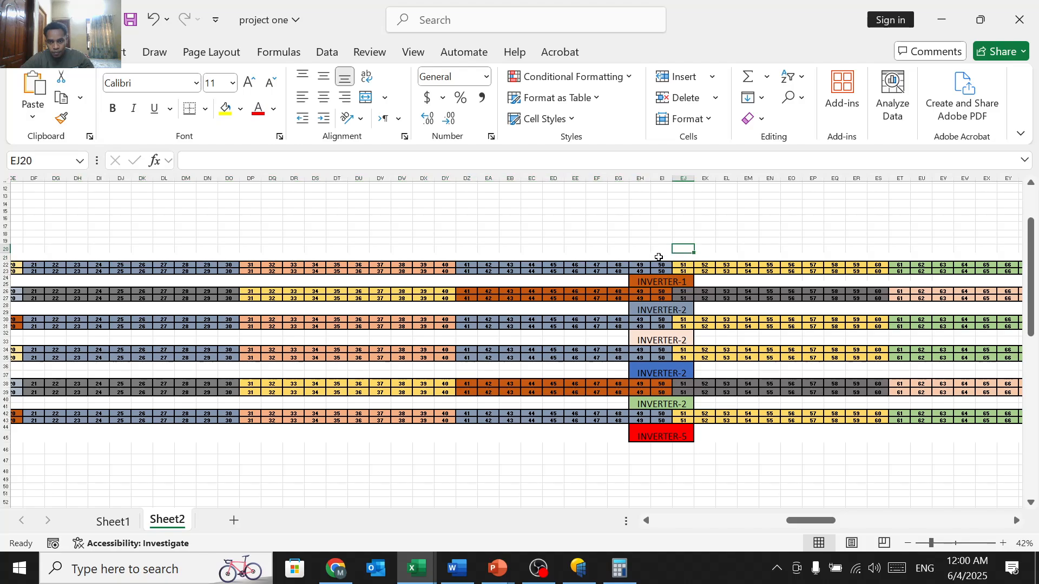
left_click_drag(659, 257, 258, 257)
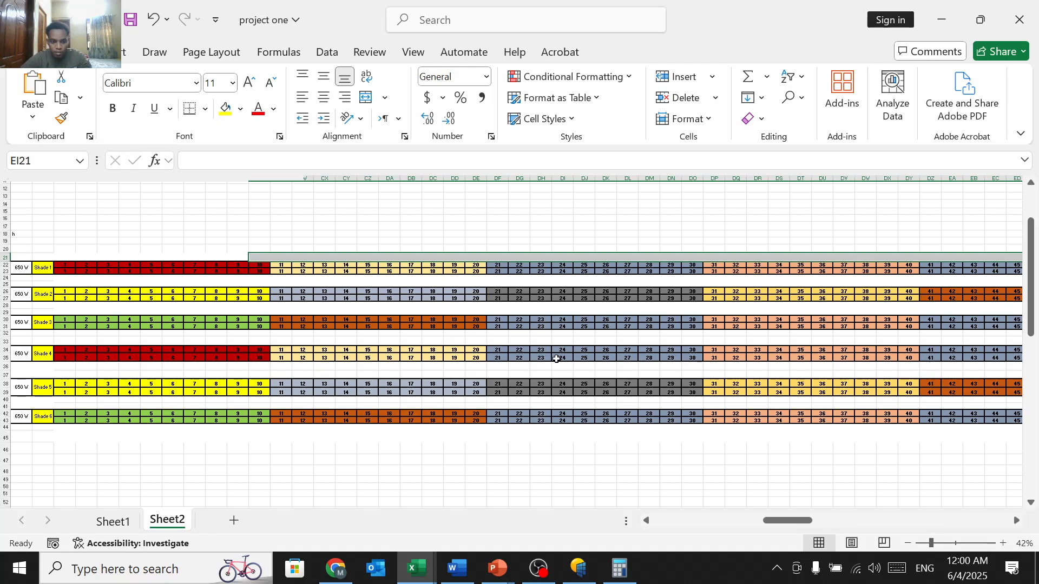
Step: Move across Sheet2 from the string layout and clear the wide selection
scroll(556, 359, "right", 10)
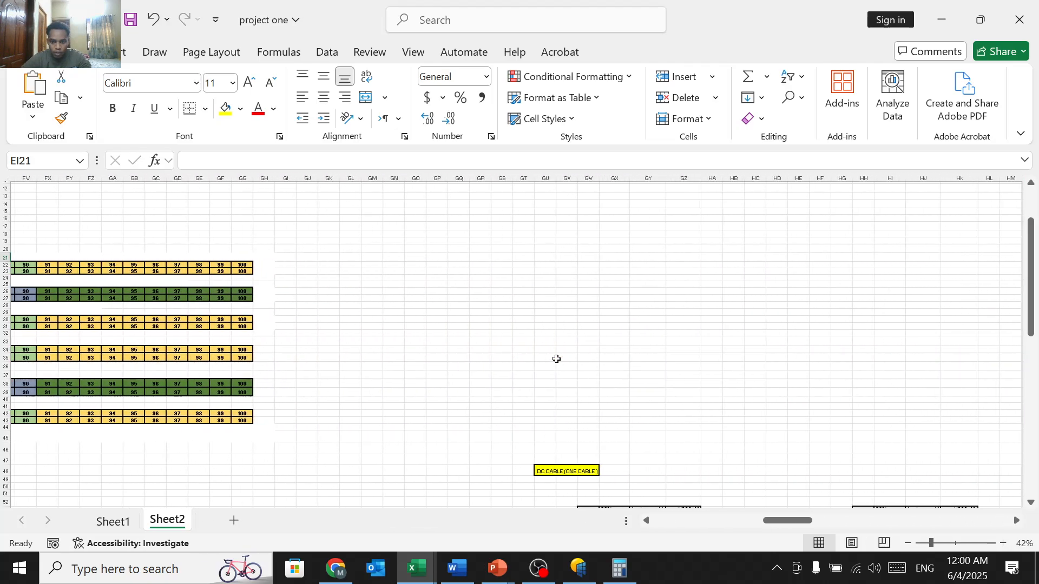
scroll(557, 359, "down", 6)
scroll(458, 379, "up", 4)
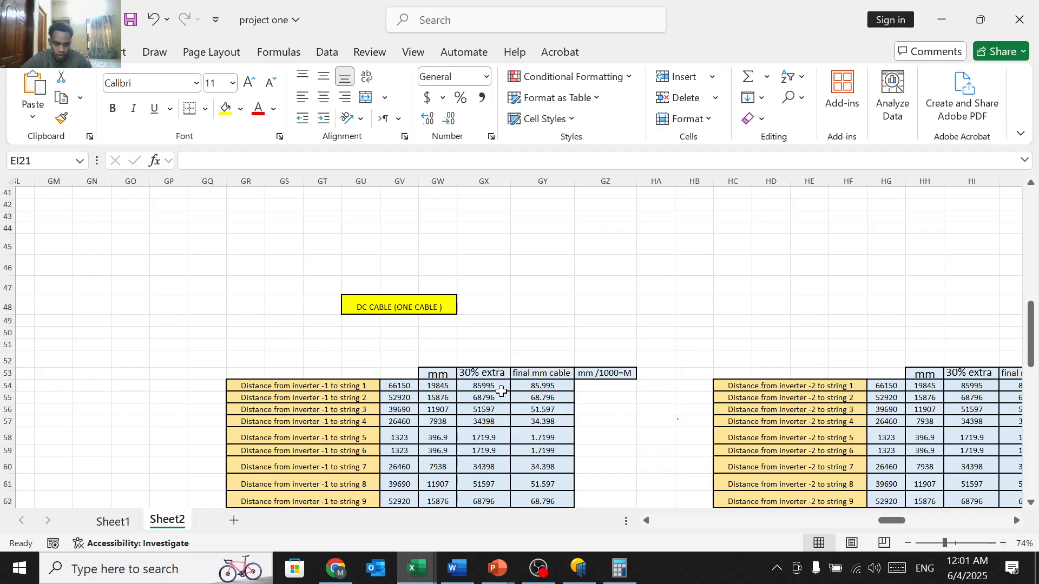
scroll(551, 391, "down", 2)
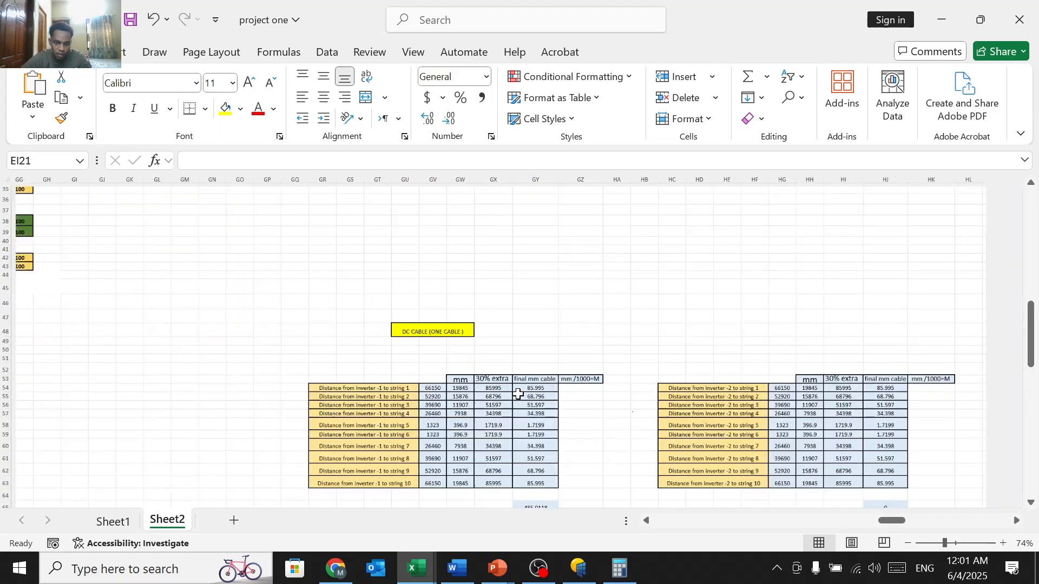
scroll(398, 407, "left", 5)
scroll(397, 408, "up", 10)
scroll(398, 407, "left", 15)
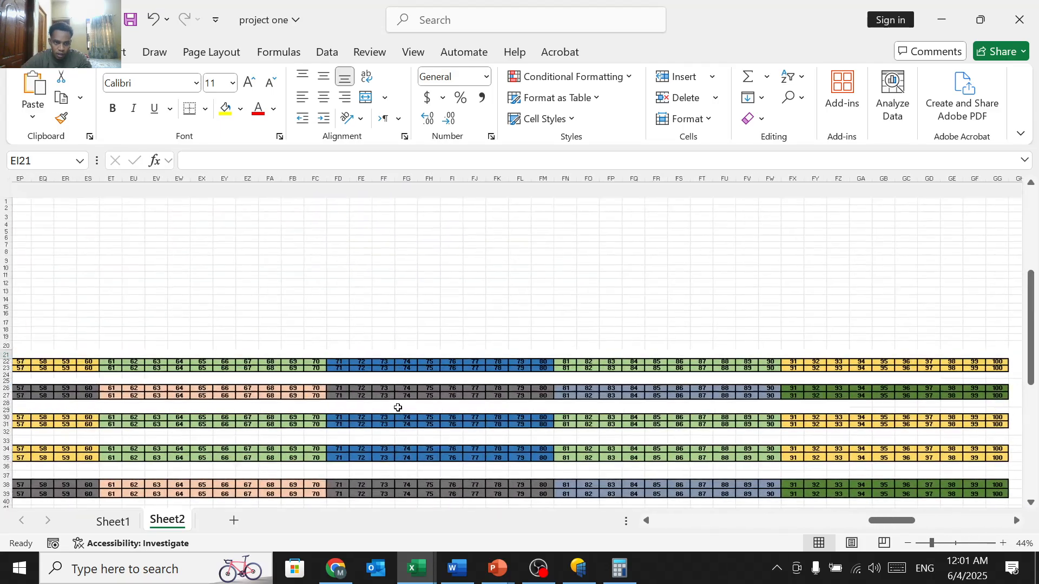
scroll(398, 407, "down", 3)
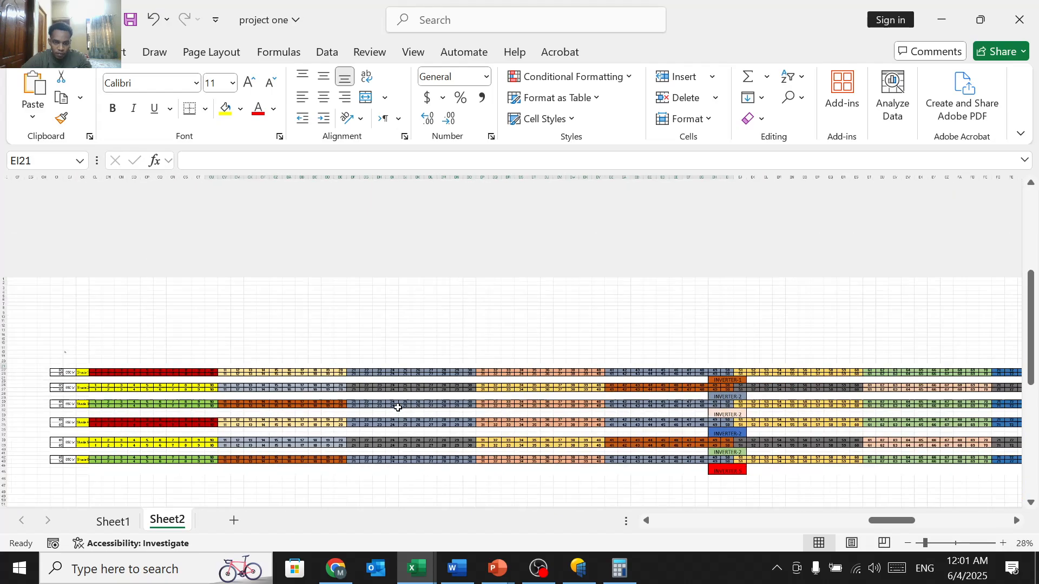
left_click(343, 261)
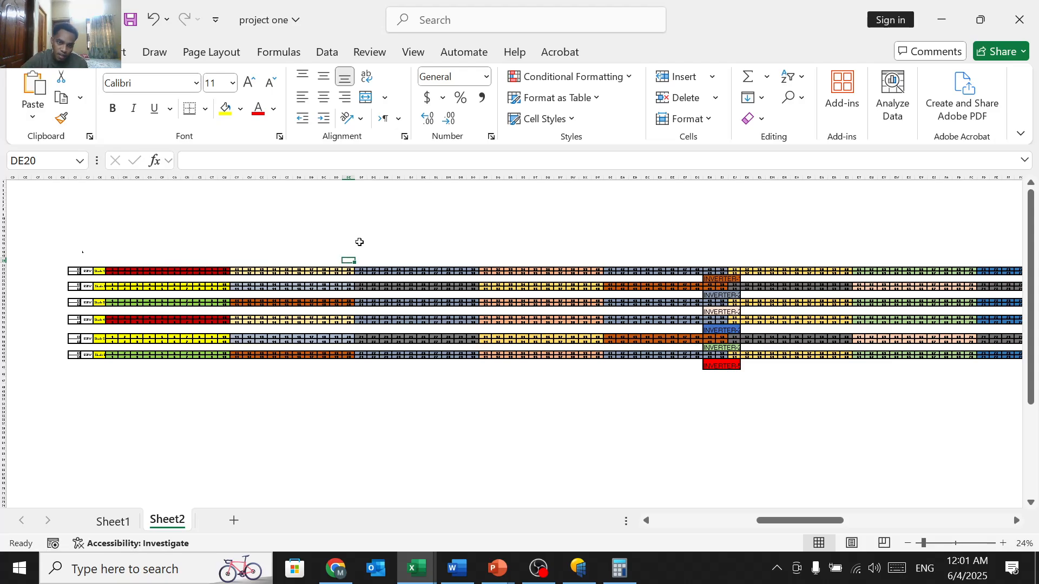
Step: Scroll to the DC CABLE length tables for inverters 2, 3, 5 and 6, then on to the Equipment list
scroll(359, 242, "down", 4)
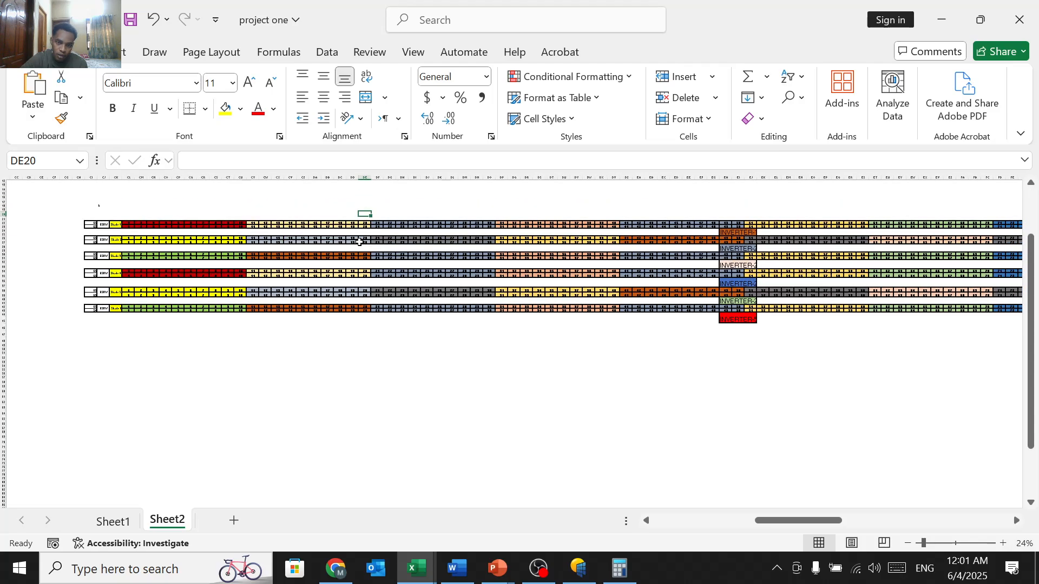
scroll(360, 241, "up", 1)
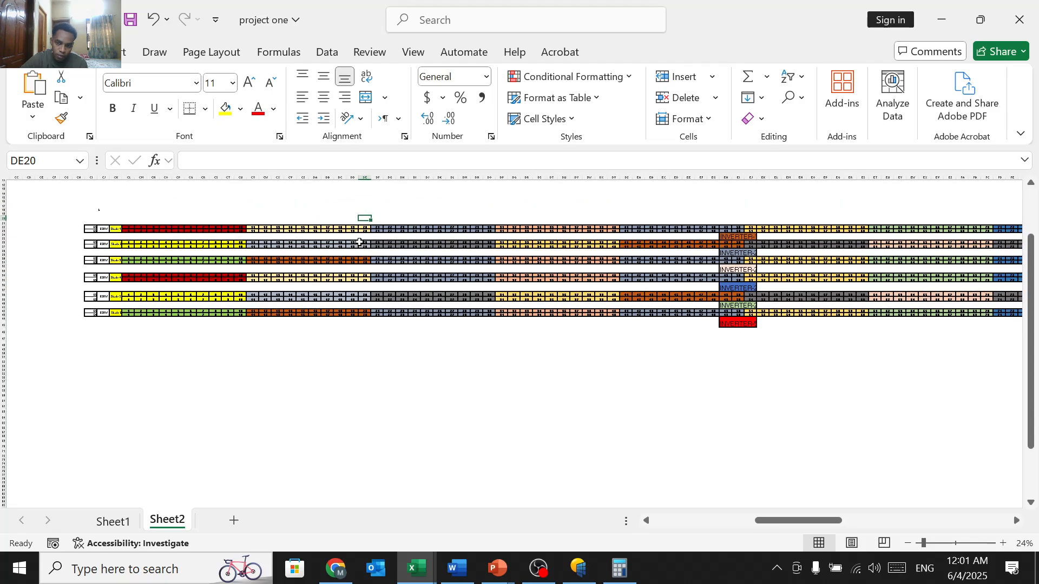
scroll(360, 241, "right", 10)
scroll(359, 242, "down", 3)
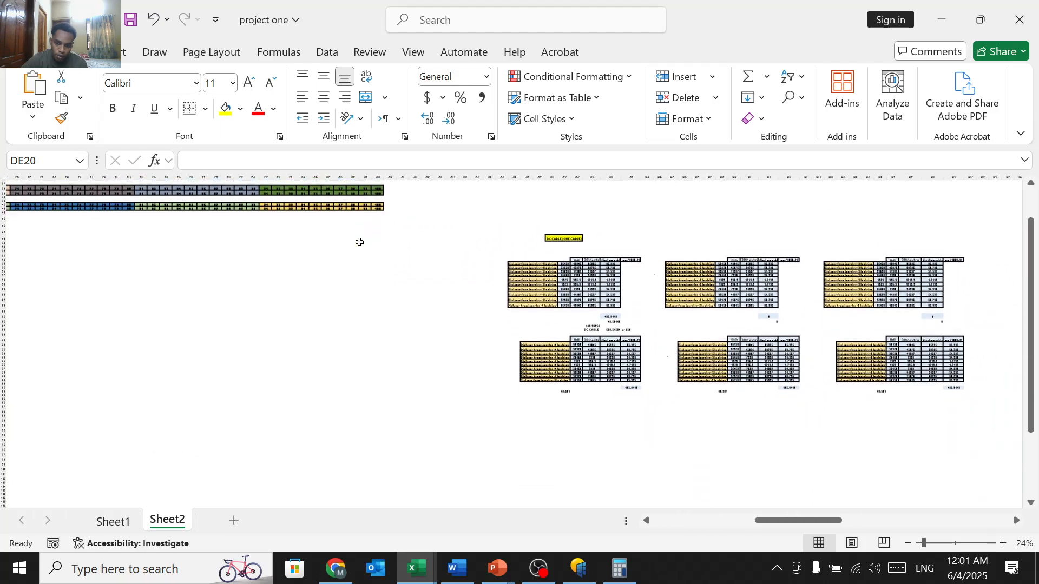
scroll(360, 242, "down", 3)
scroll(487, 294, "up", 1)
scroll(487, 294, "up", 3)
scroll(487, 294, "right", 2)
scroll(487, 293, "up", 2)
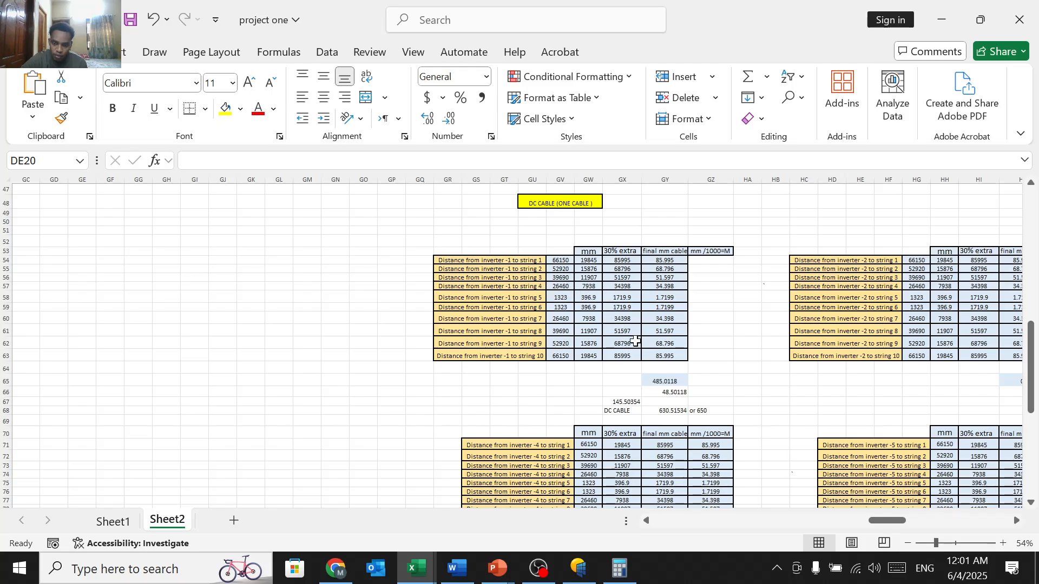
scroll(635, 341, "down", 4)
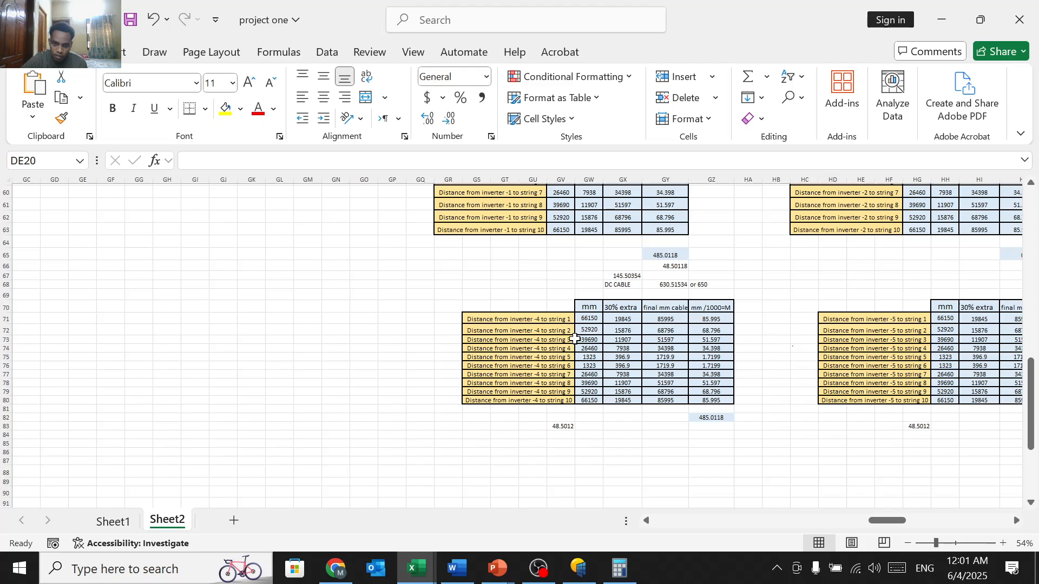
scroll(743, 324, "right", 10)
scroll(743, 324, "up", 4)
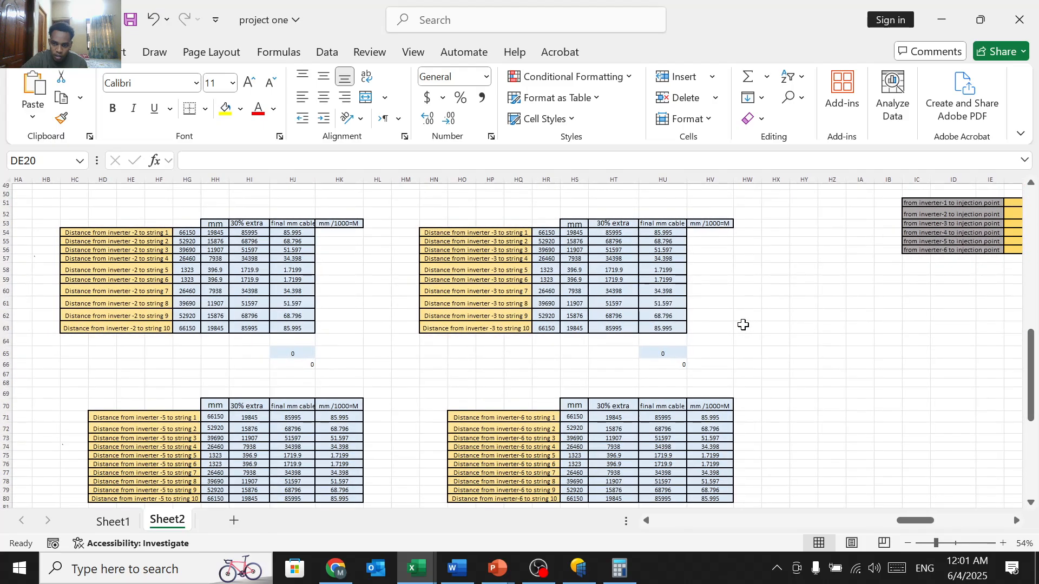
scroll(743, 324, "down", 3)
scroll(745, 324, "right", 10)
Step: Zoom to about 67% on the Equipment list: 1200 panels at 14040000 BDT, 6 inverters at 8400000 BDT
scroll(745, 324, "down", 10)
right_click(745, 325)
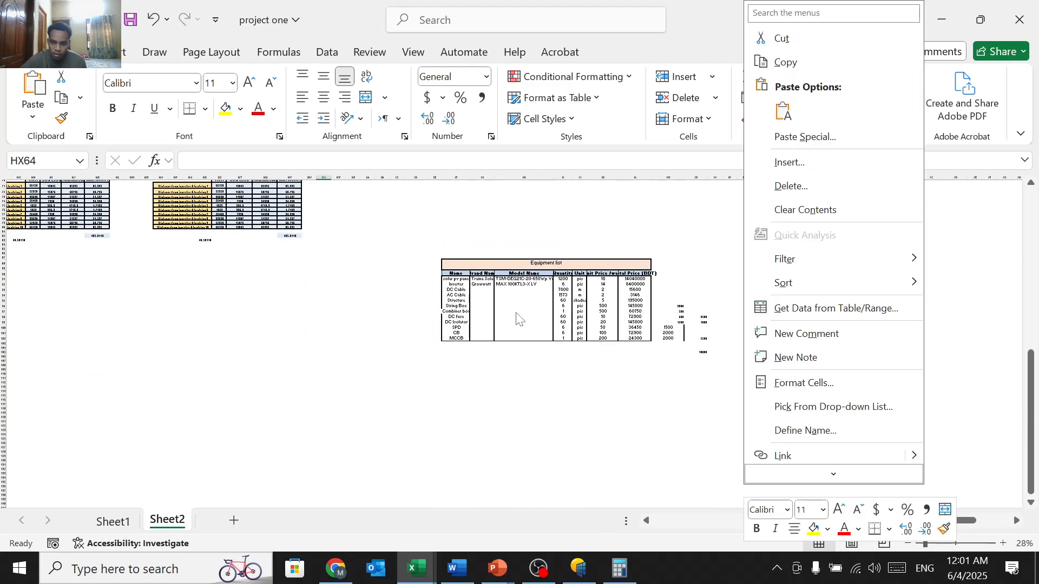
scroll(517, 318, "up", 2)
scroll(517, 308, "up", 2)
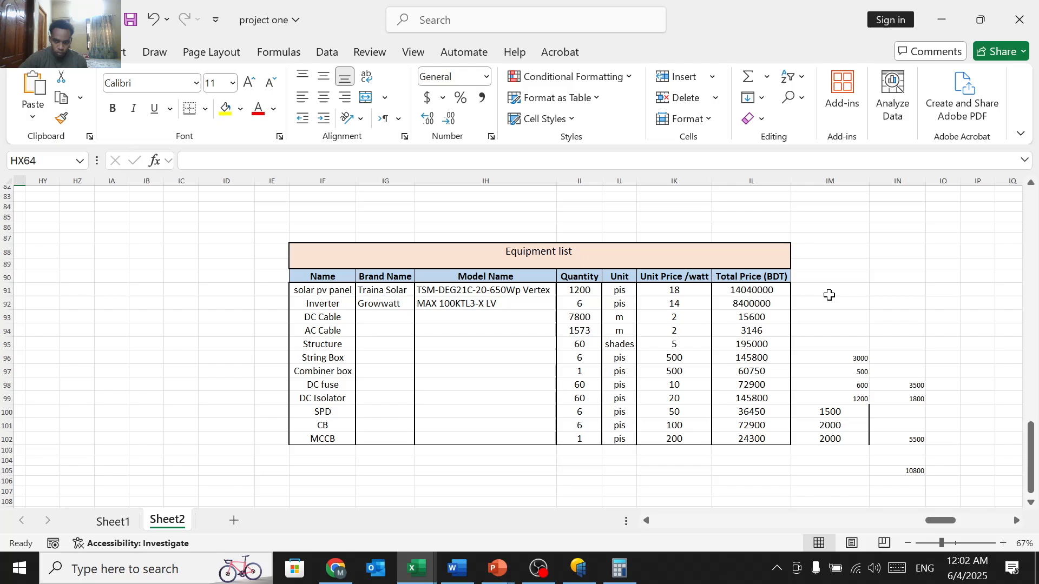
scroll(829, 295, "down", 3)
Step: Zoom out to survey every table on Sheet2, then preview the open PowerPoint presentations
scroll(568, 309, "down", 3)
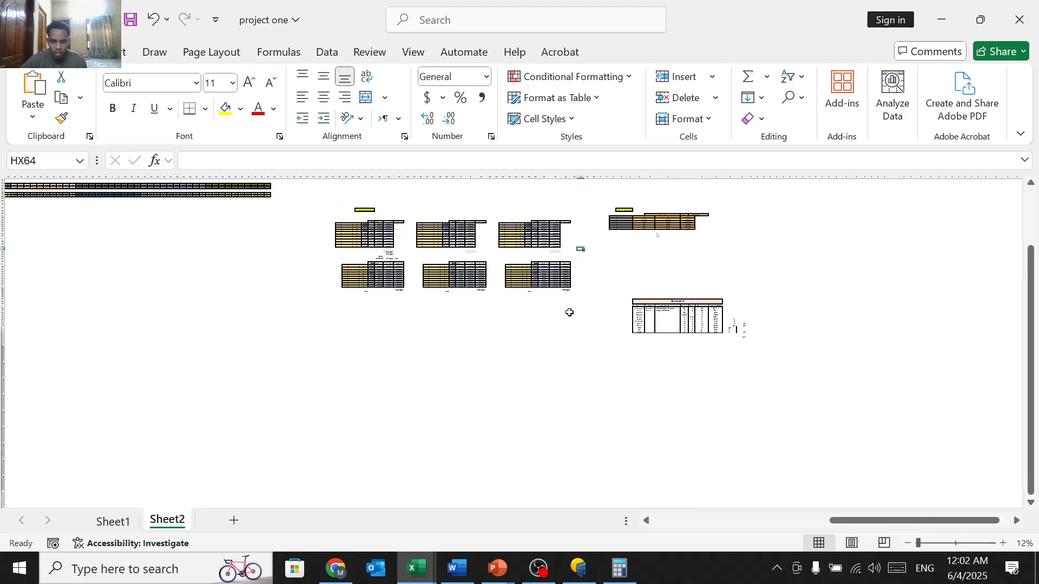
scroll(569, 312, "up", 1)
scroll(569, 312, "left", 10)
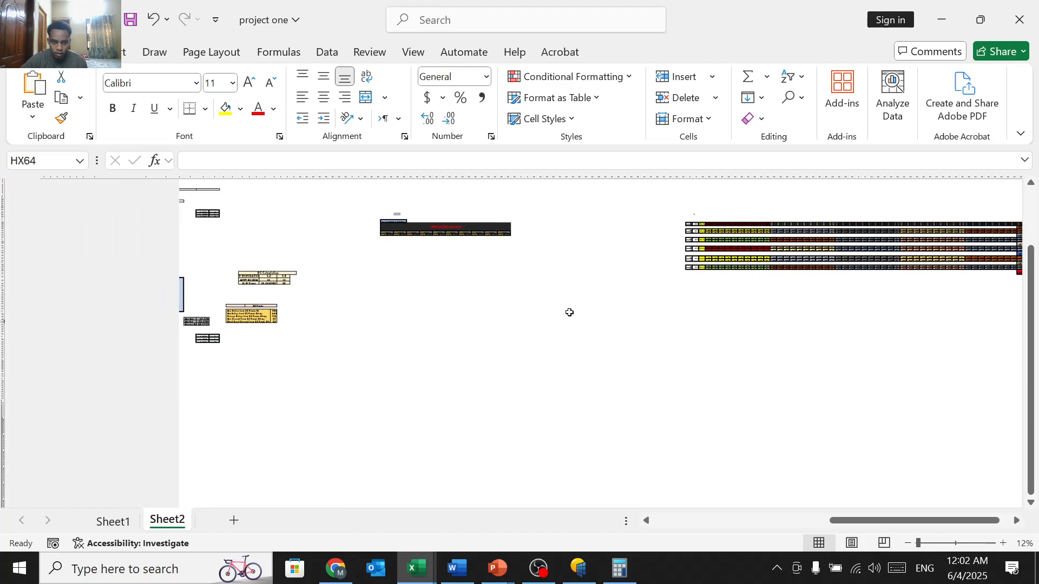
scroll(246, 302, "up", 2)
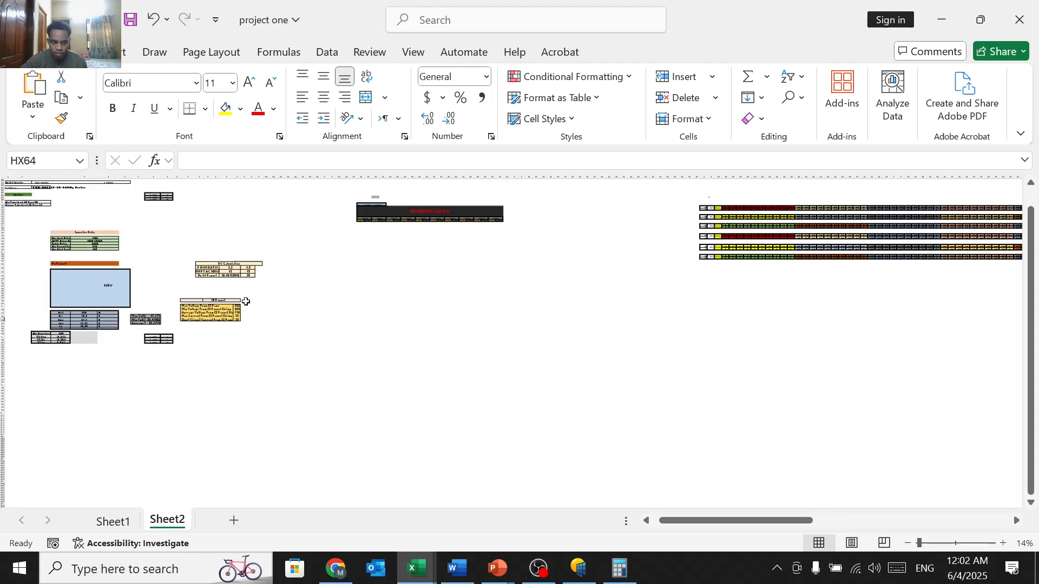
scroll(246, 302, "up", 1)
scroll(246, 302, "left", 2)
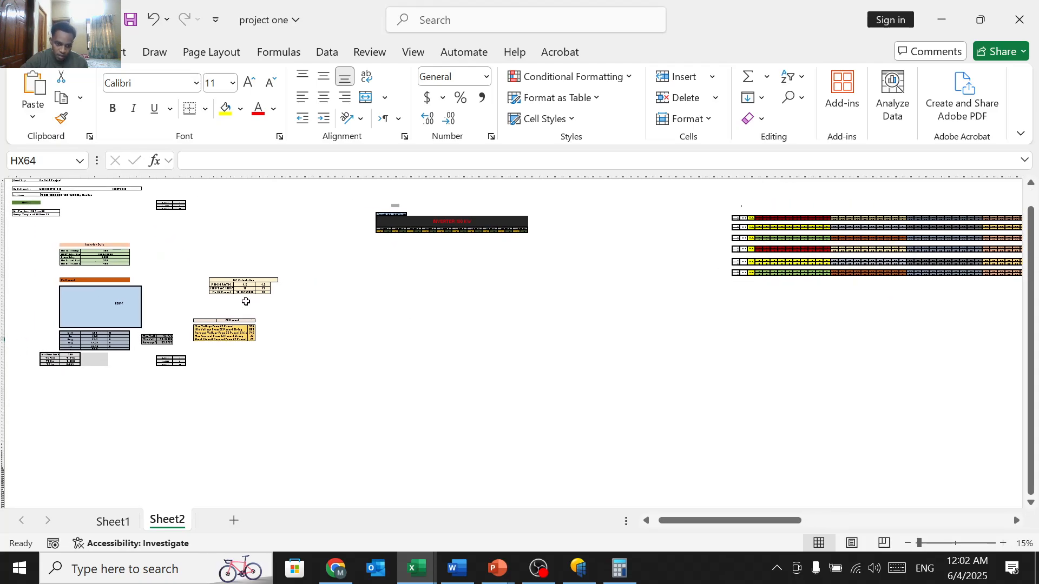
scroll(246, 301, "up", 1)
scroll(247, 301, "left", 3)
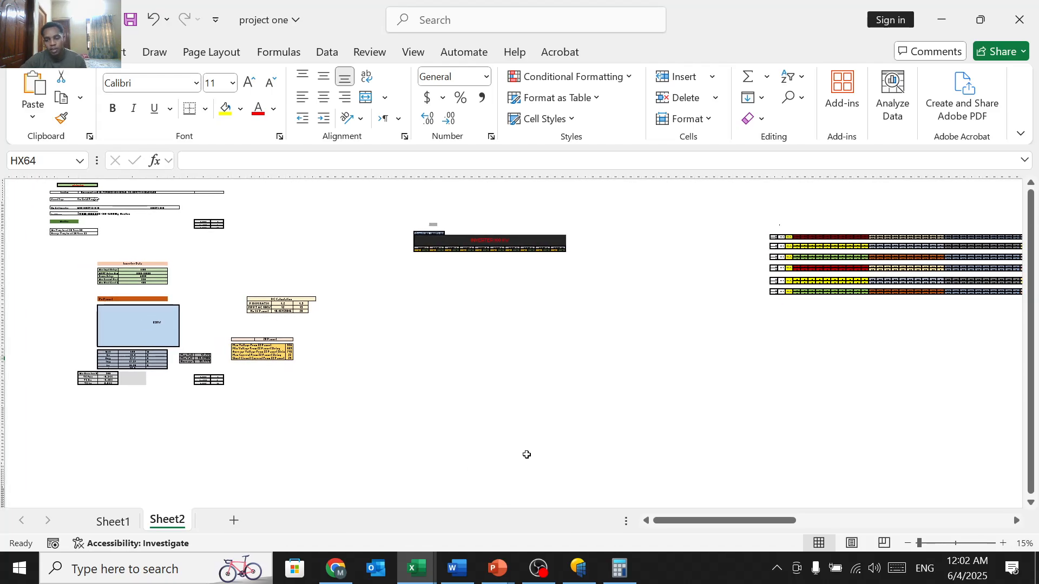
scroll(515, 427, "up", 1)
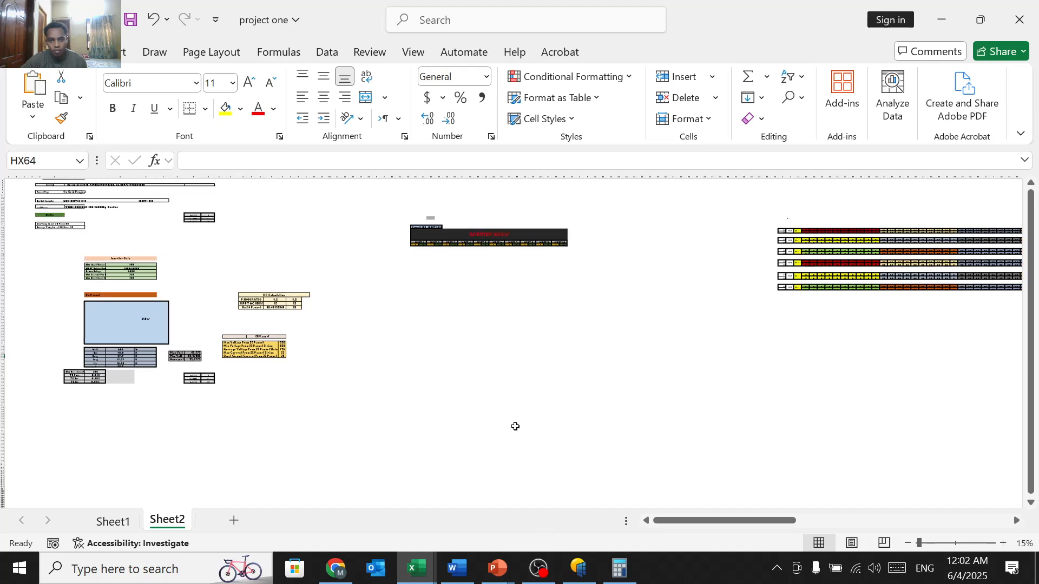
scroll(515, 427, "up", 1)
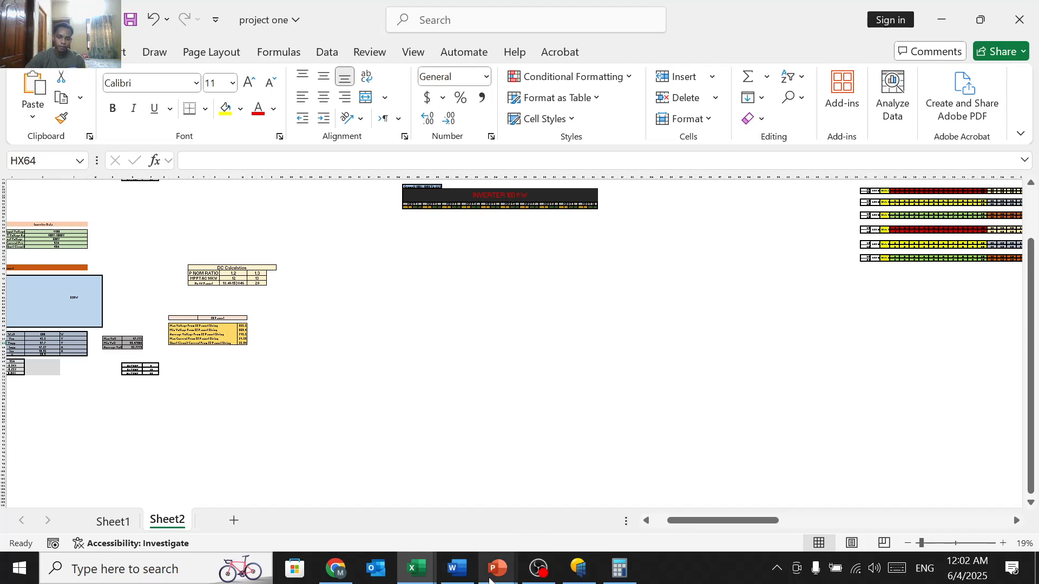
left_click(497, 568)
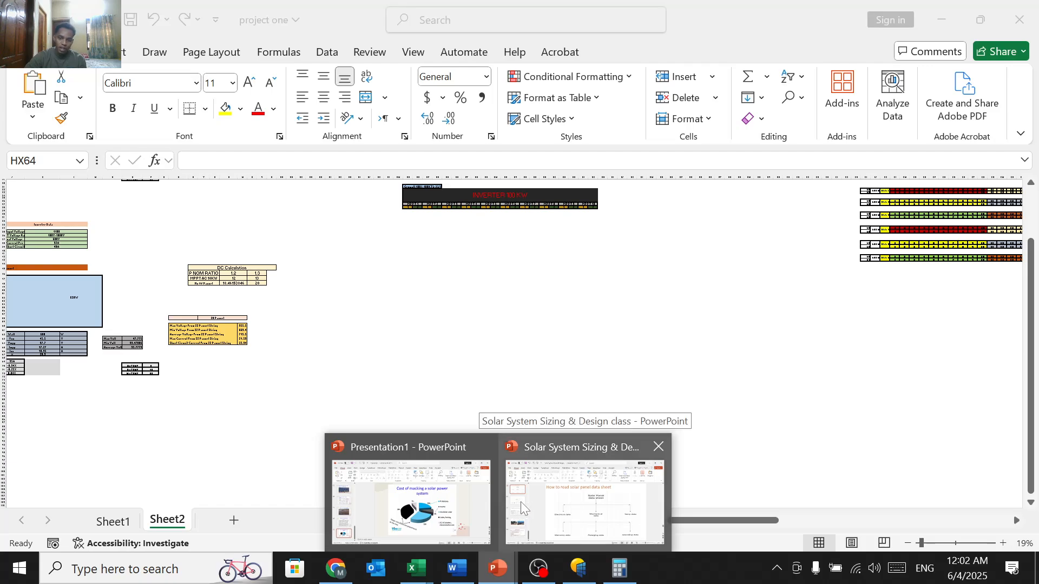
Step: Bring up the Solar System Sizing & Design deck at its title slide, then switch to OBS Studio
left_click(521, 503)
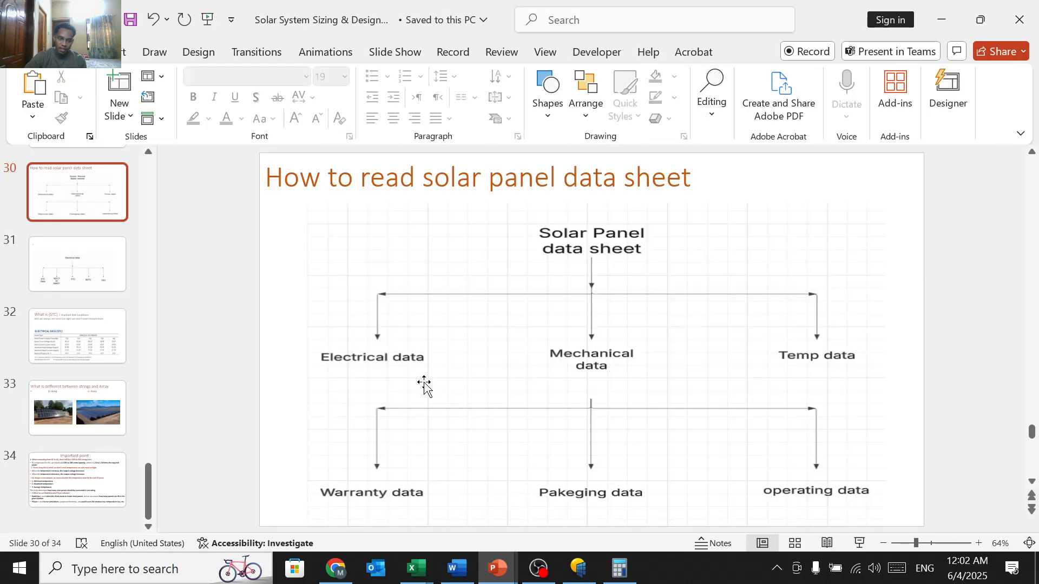
scroll(424, 381, "up", 1)
scroll(423, 381, "up", 20)
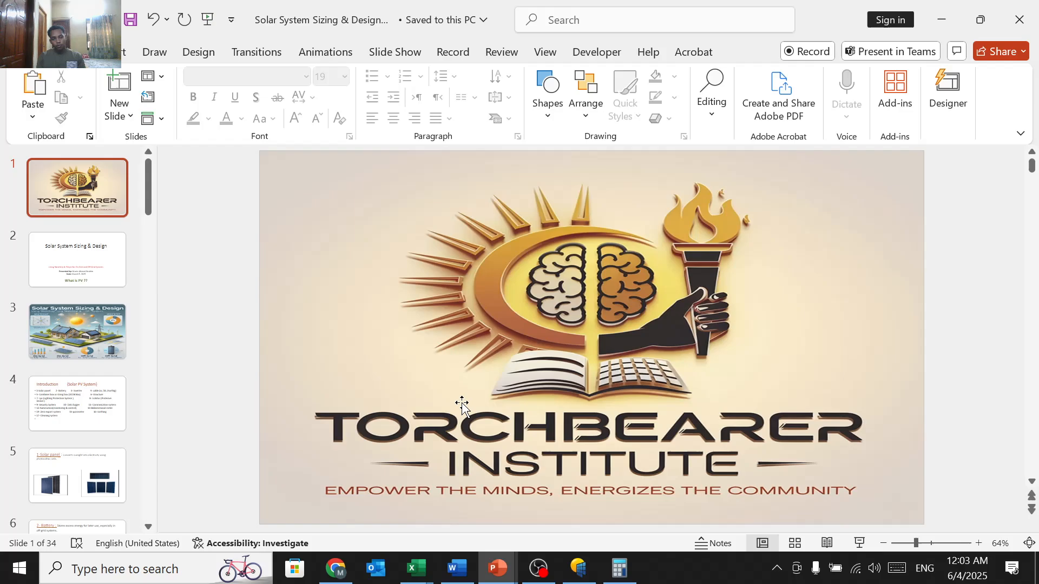
left_click(538, 568)
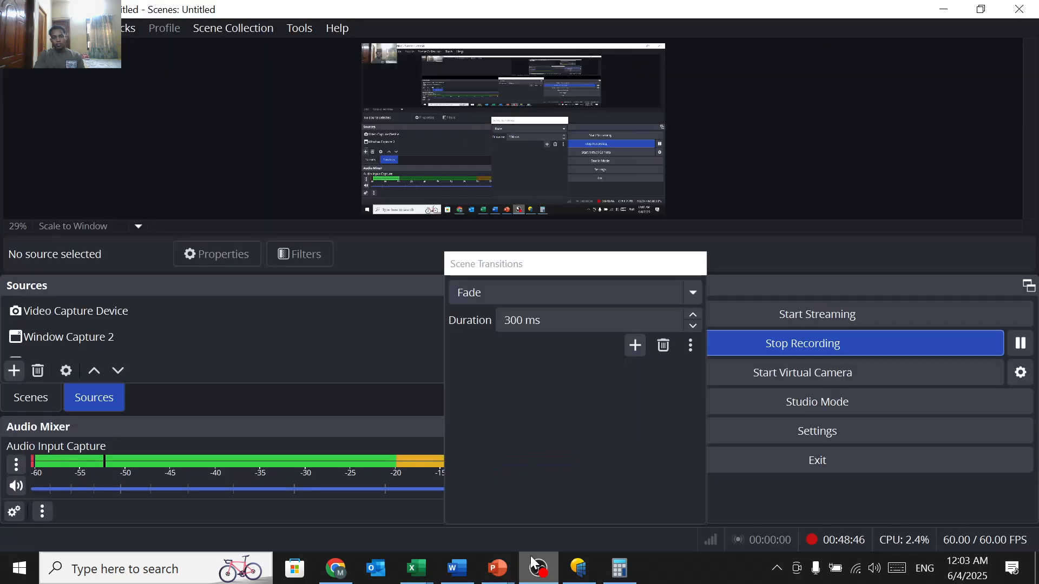